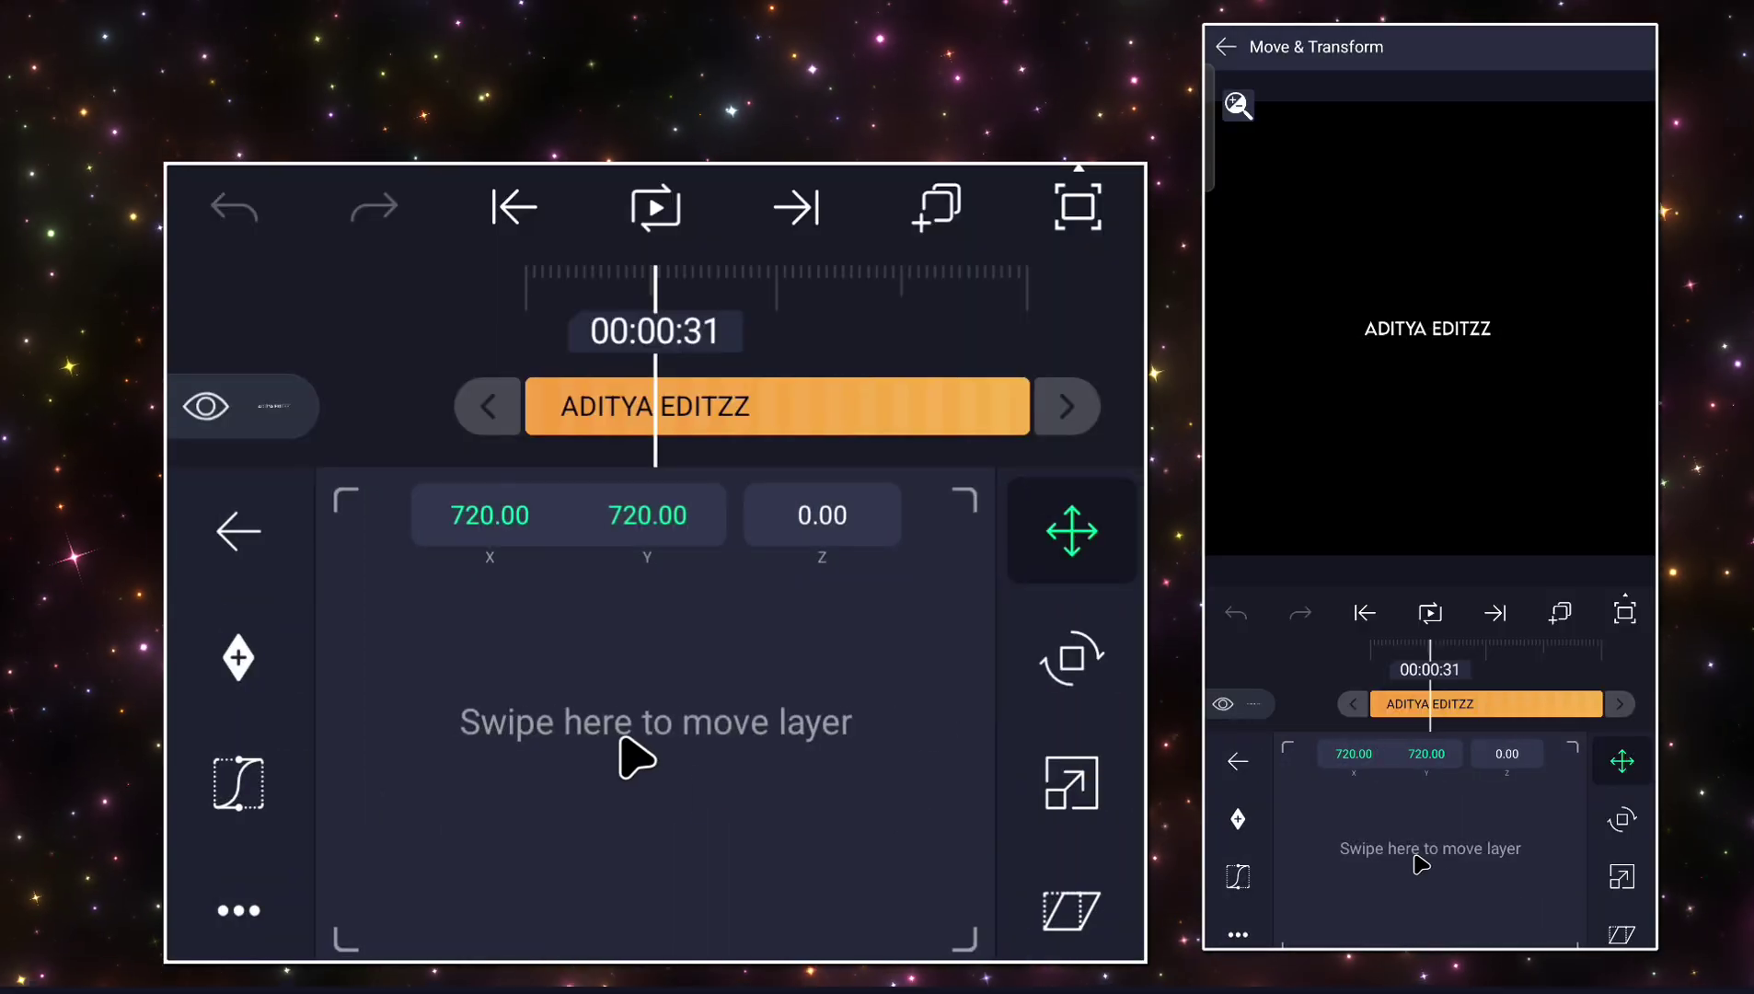
click(1095, 786)
drag(349, 727, 776, 605)
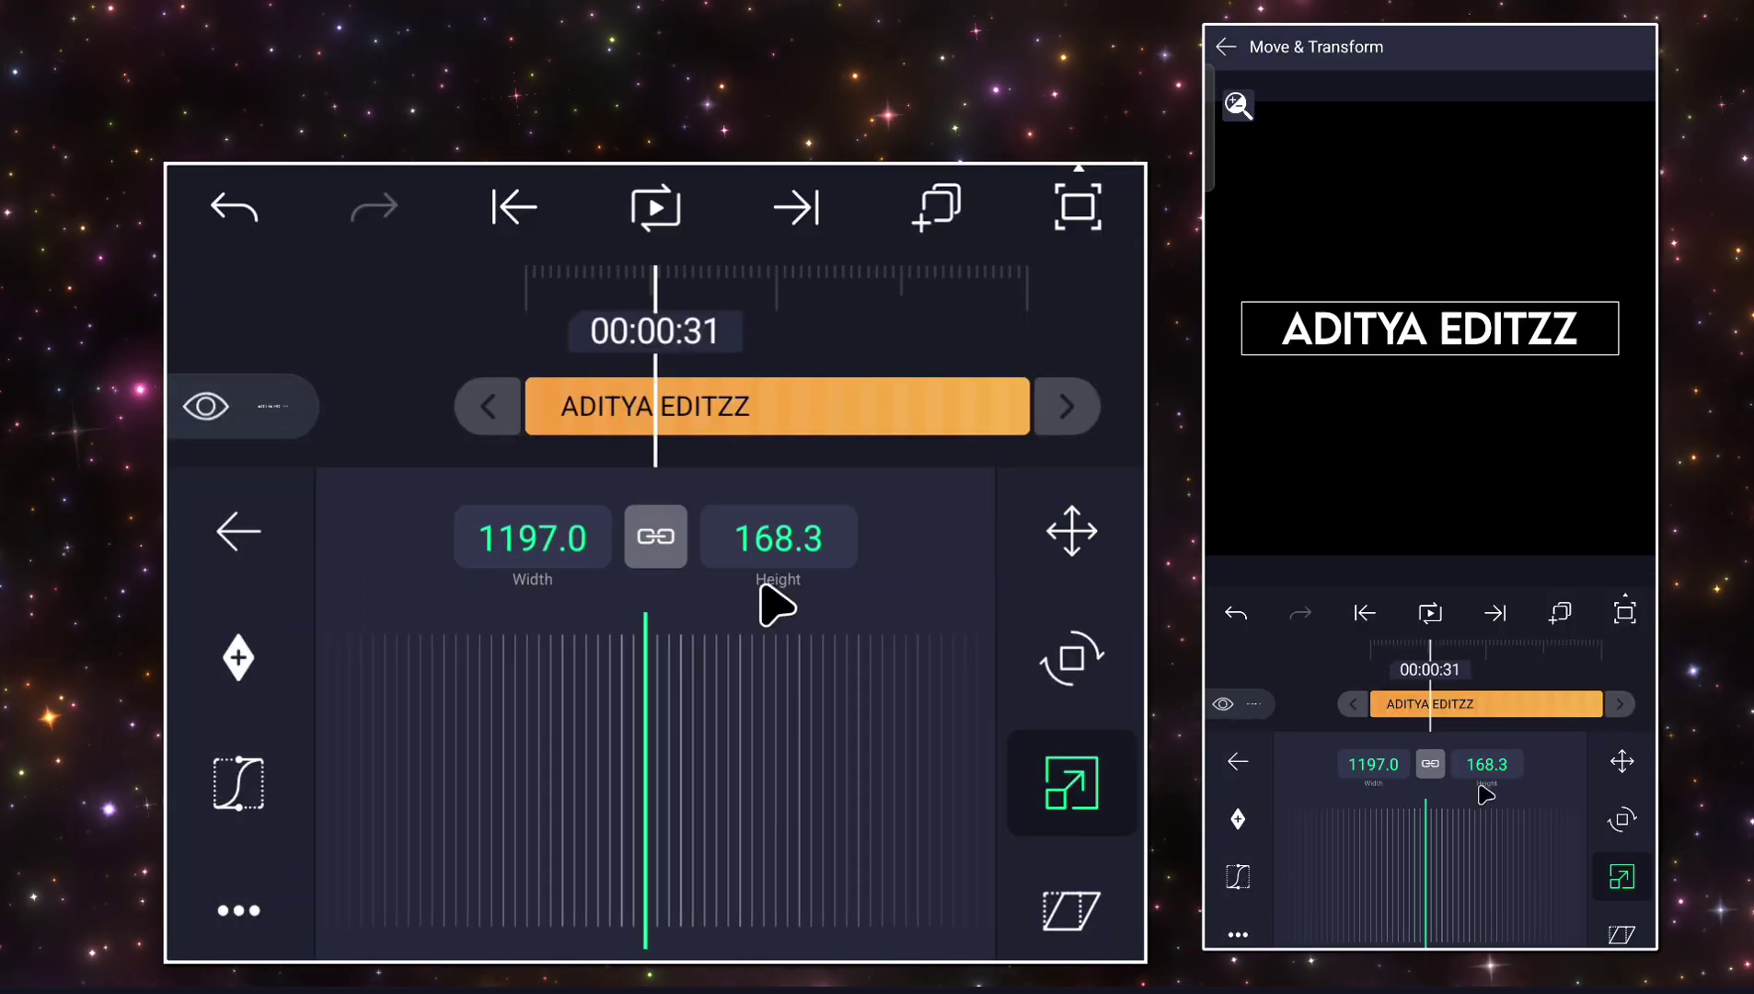
drag(759, 773, 577, 759)
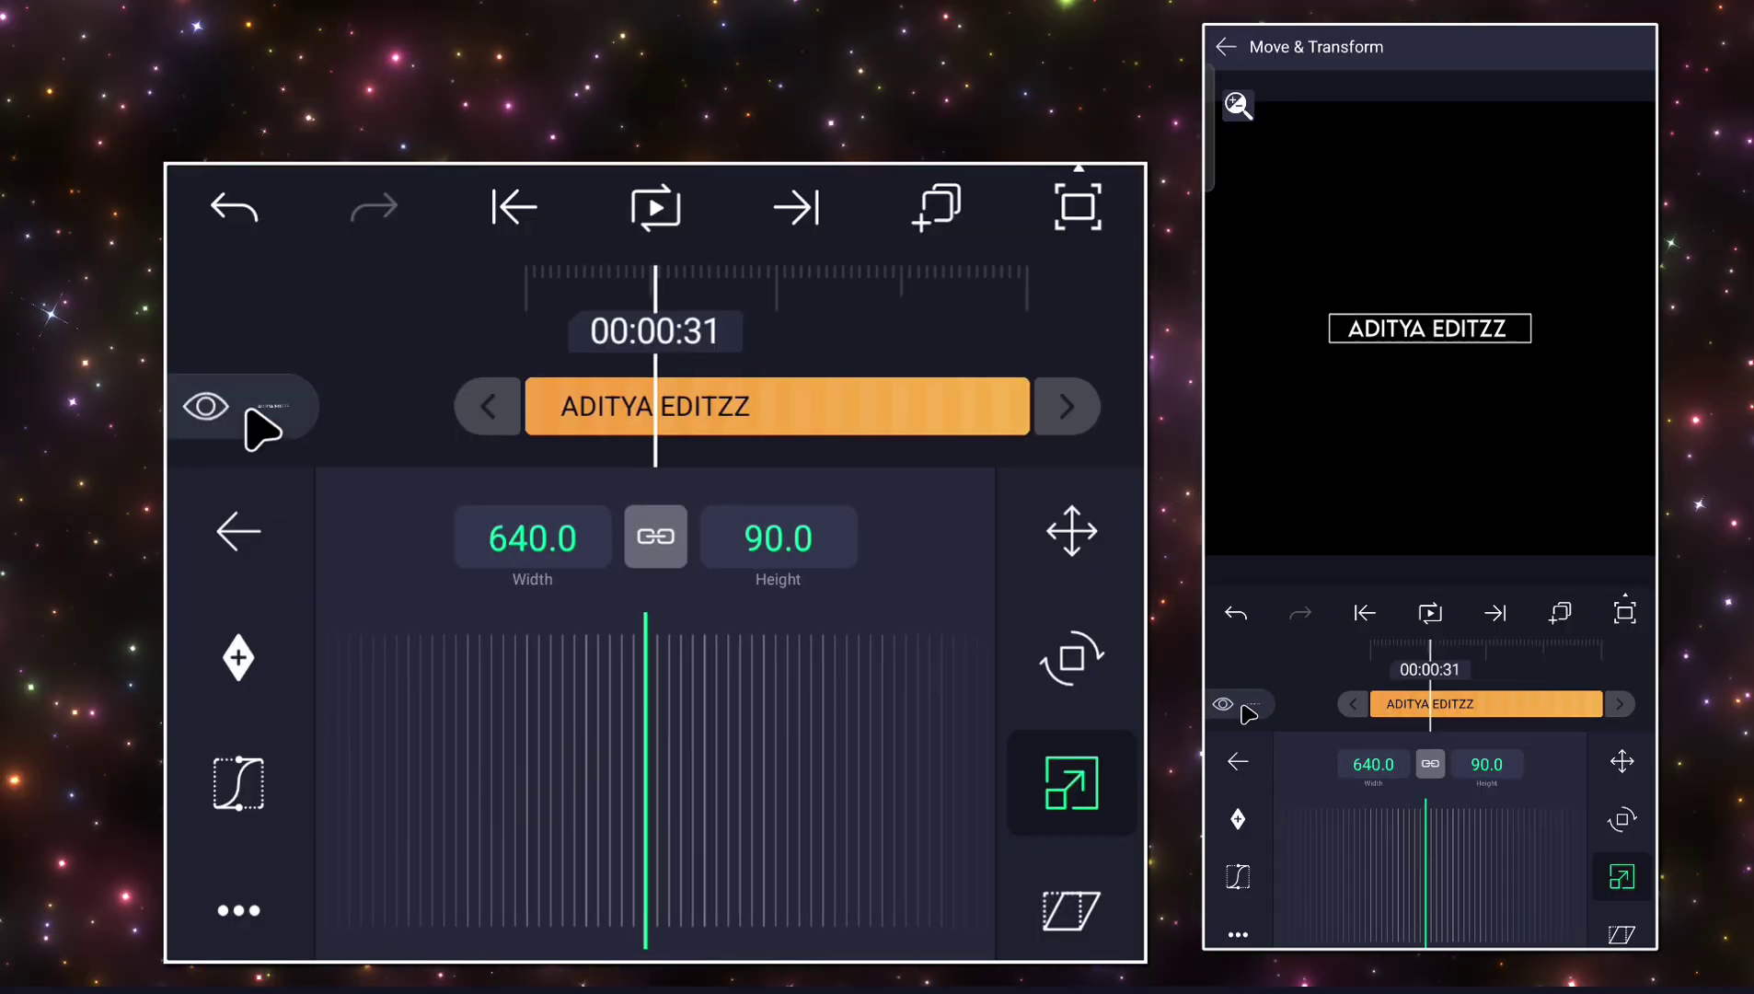
click(226, 212)
click(235, 216)
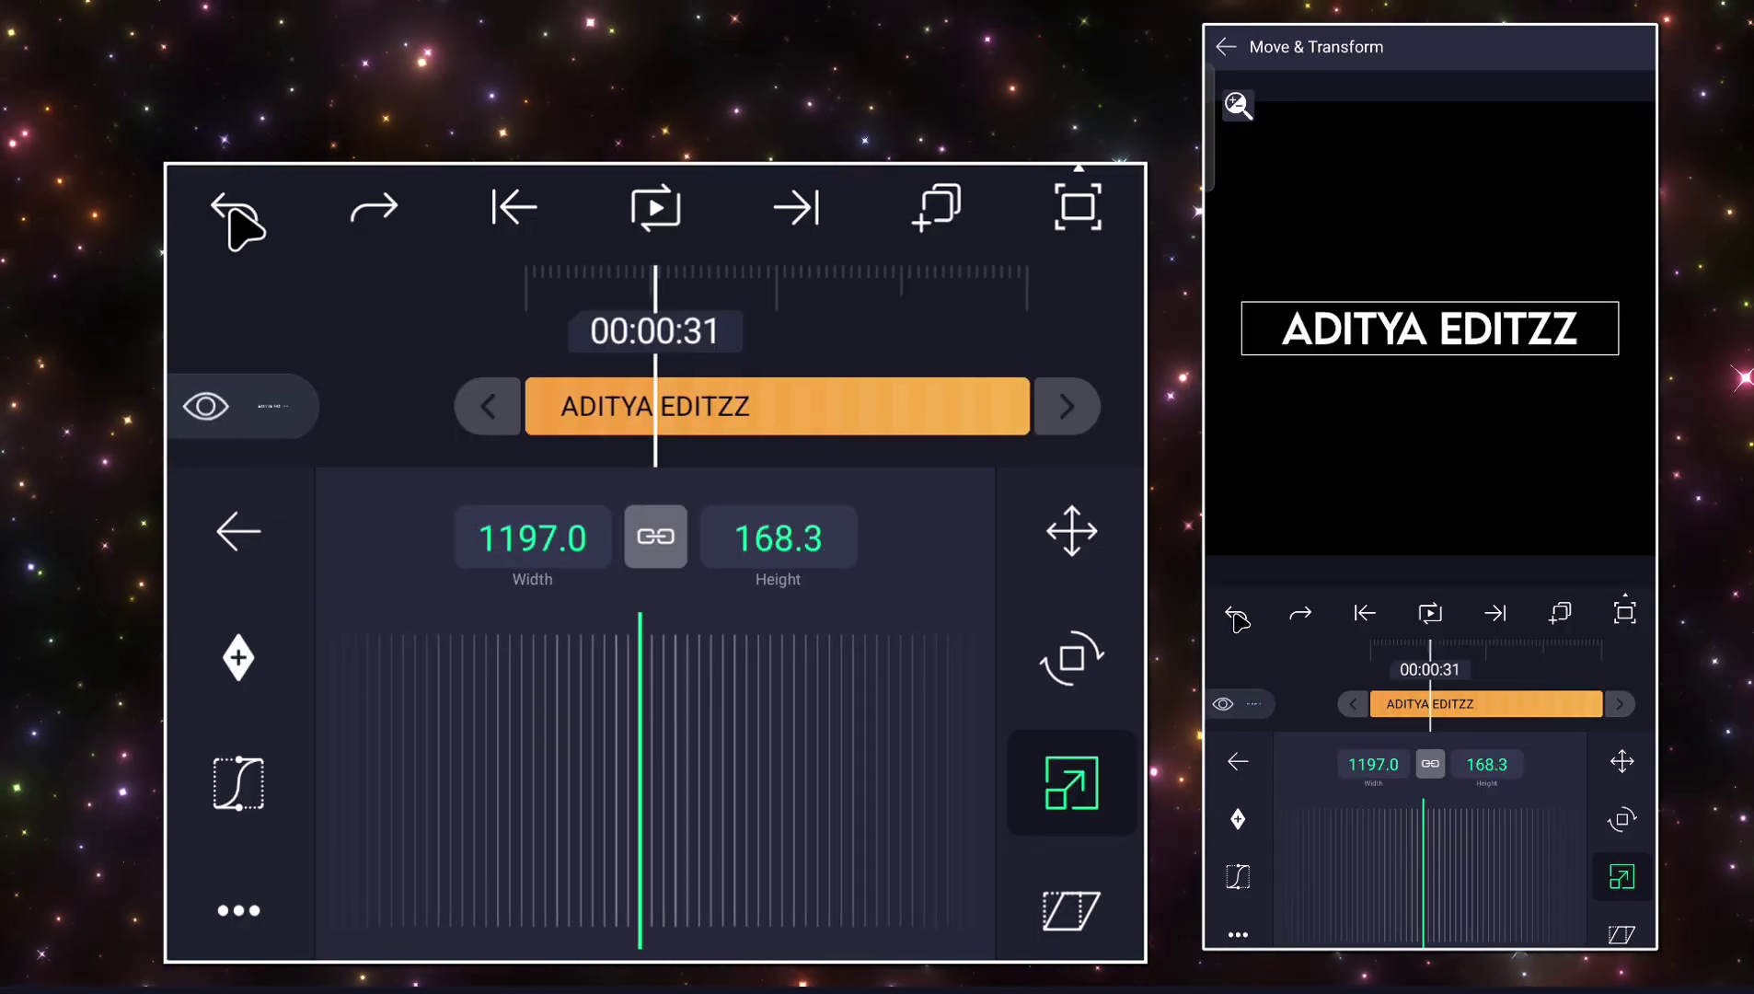
click(193, 547)
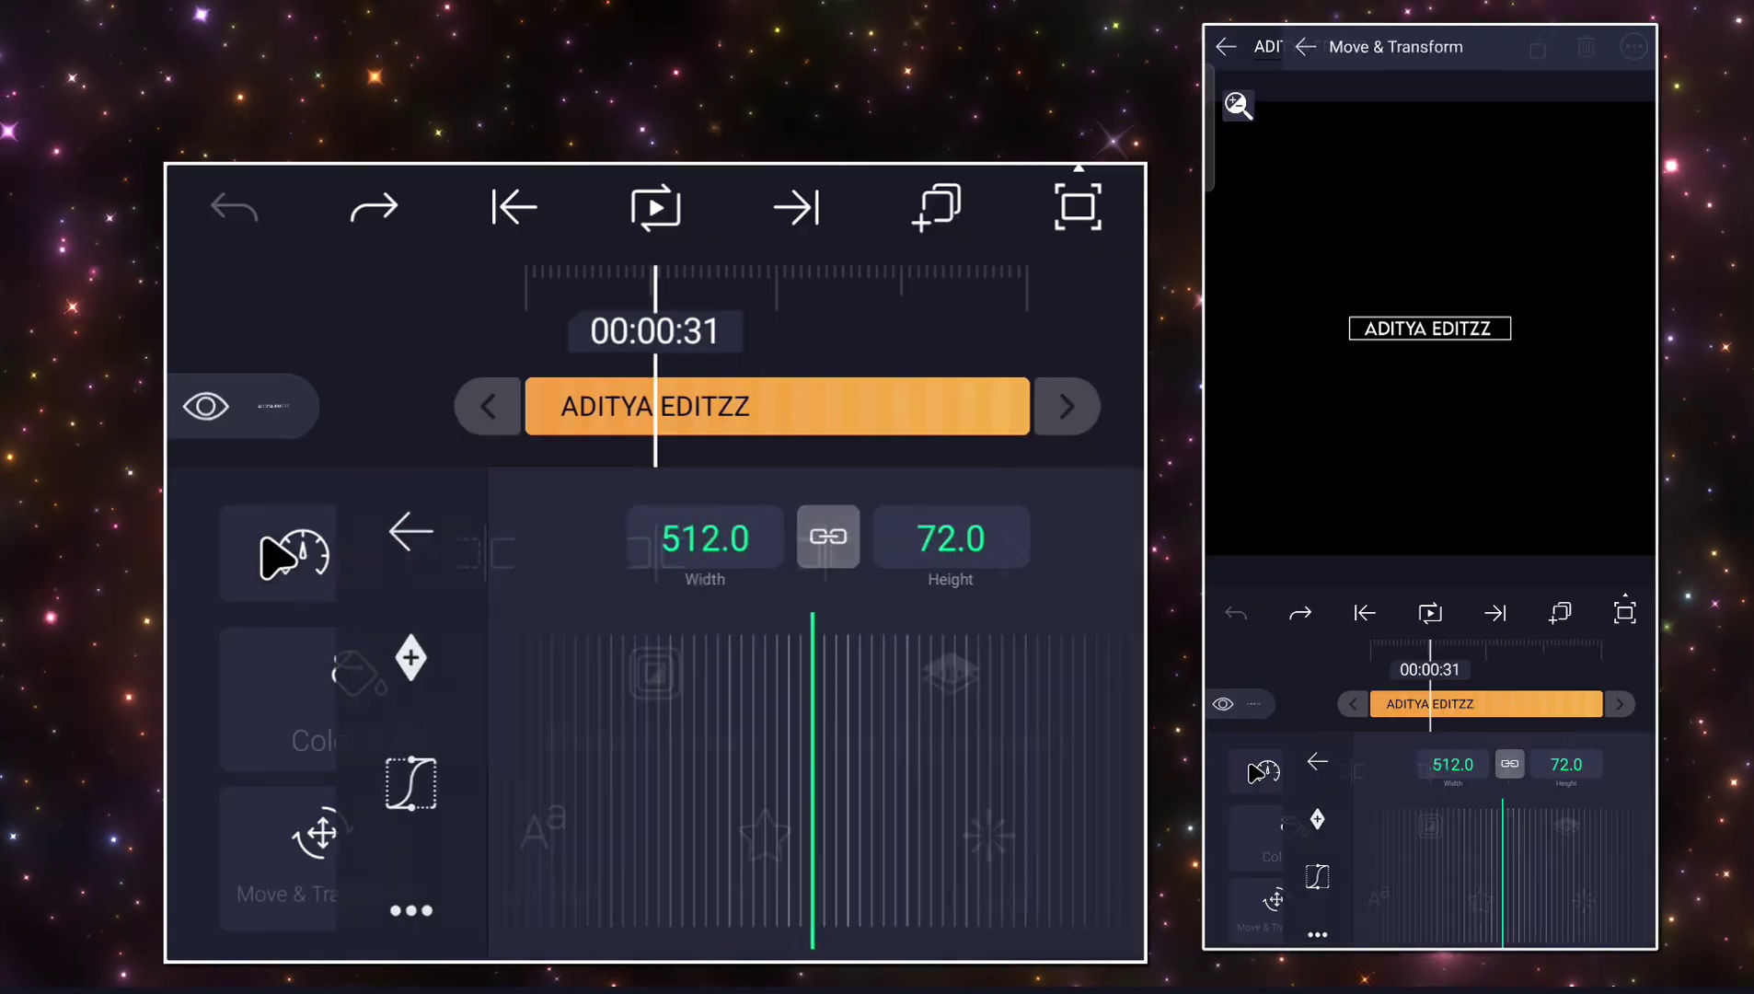
Edit the title text layer and set its font size to 24 pt.
click(545, 860)
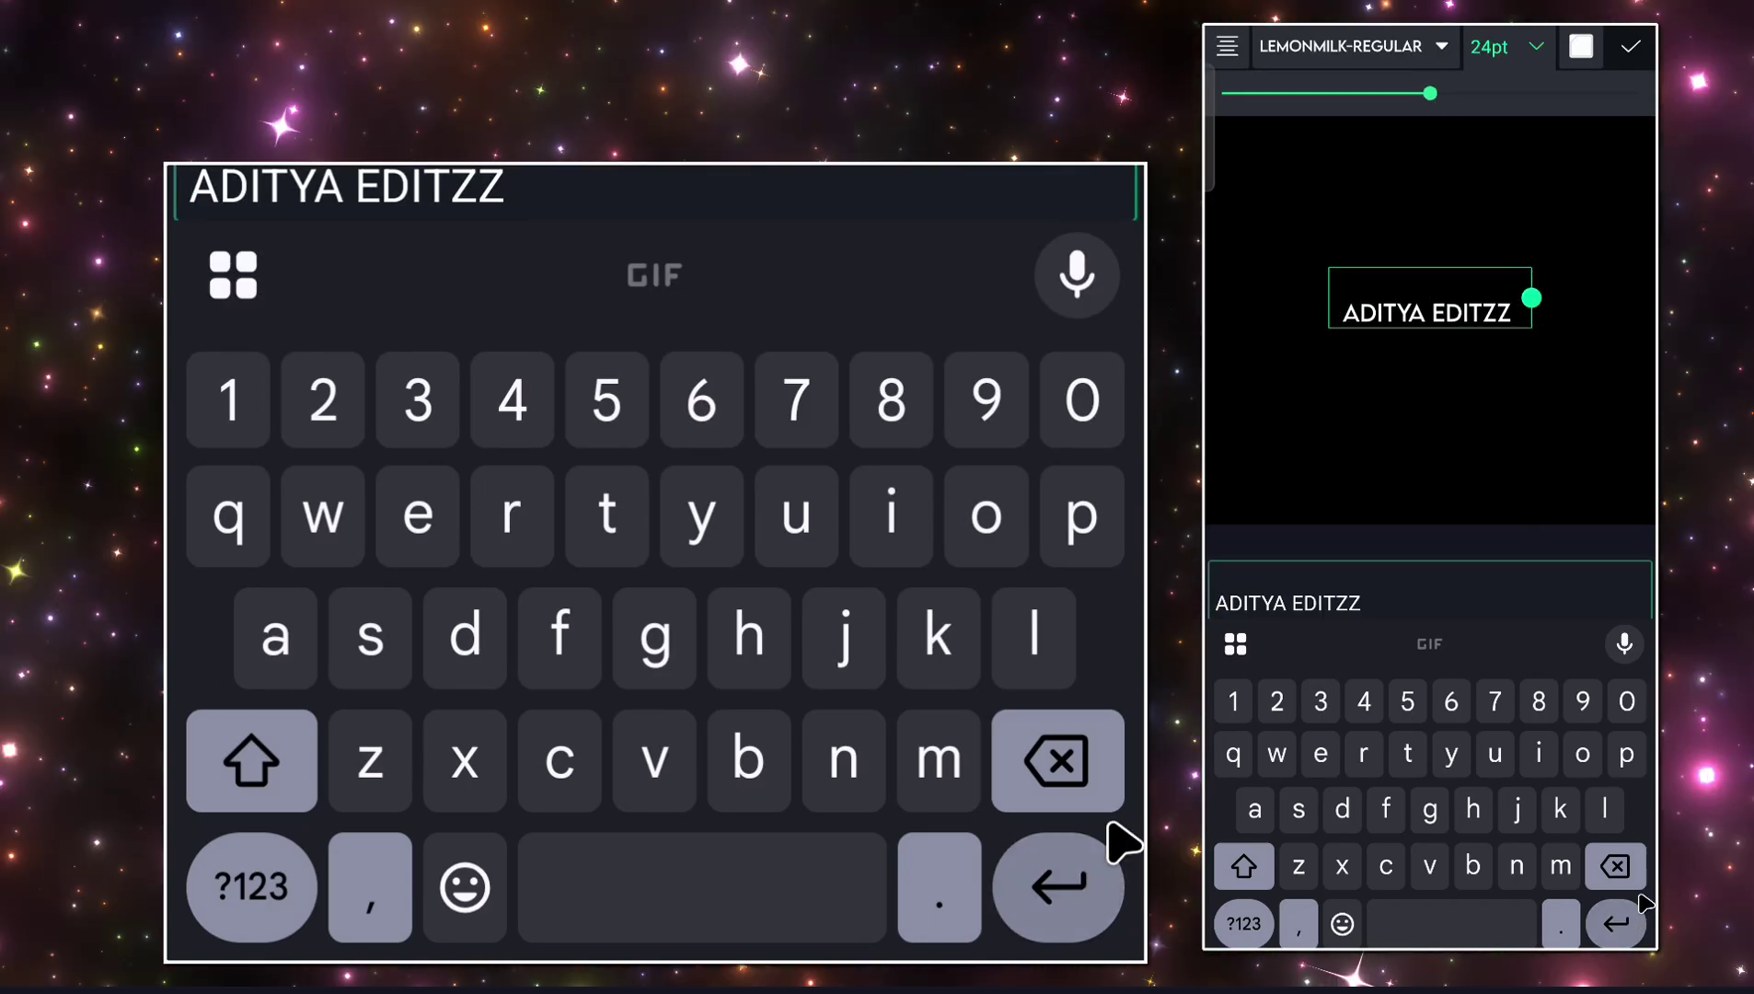
click(1625, 867)
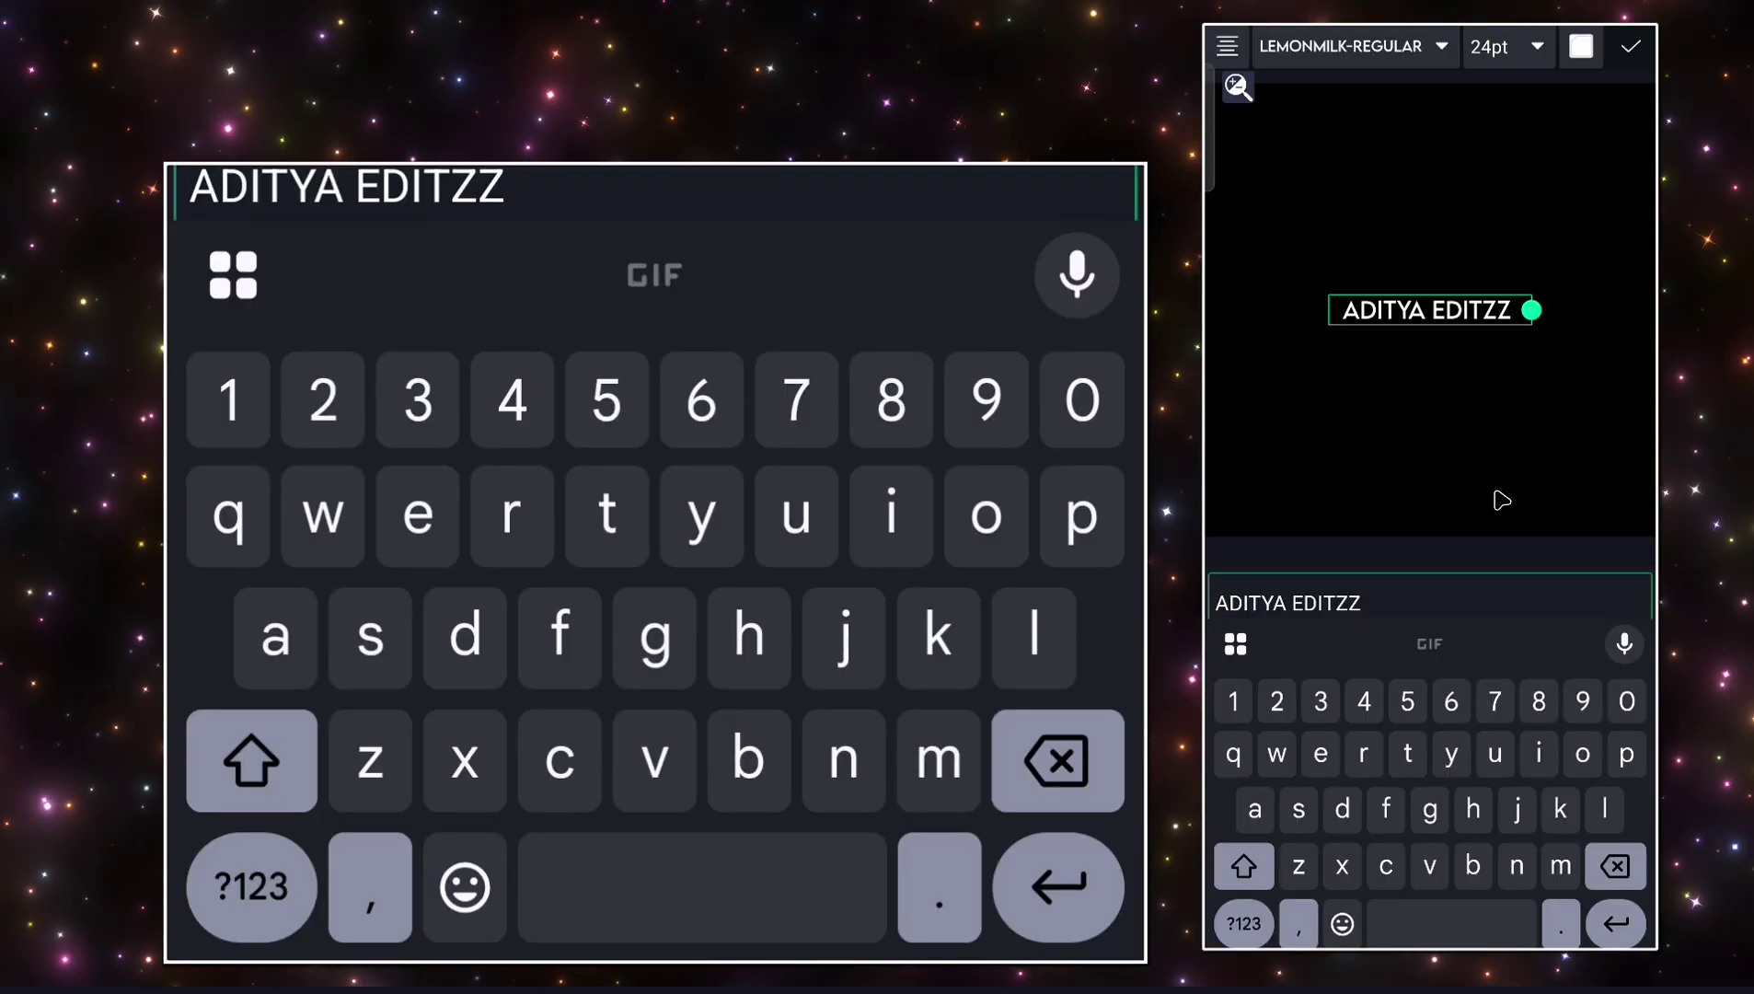
click(1630, 46)
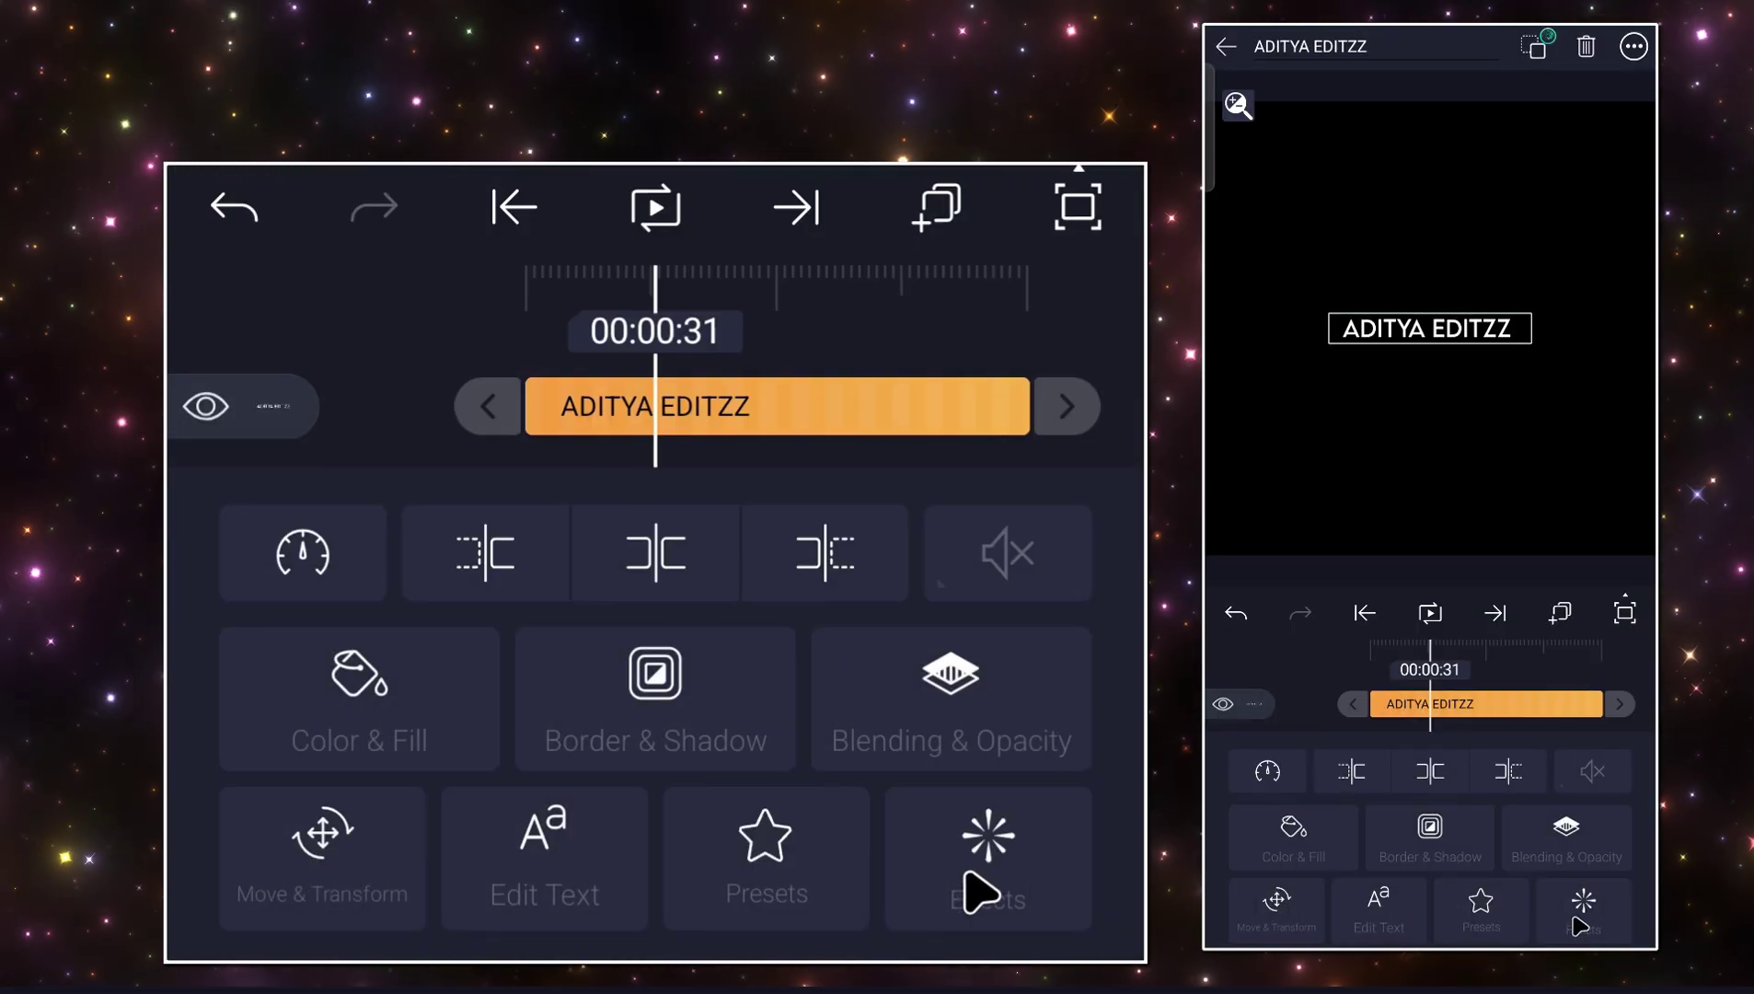
Add the Text Spacing effect to the title layer and set its Letter Spacing to 7%.
click(980, 890)
click(1487, 773)
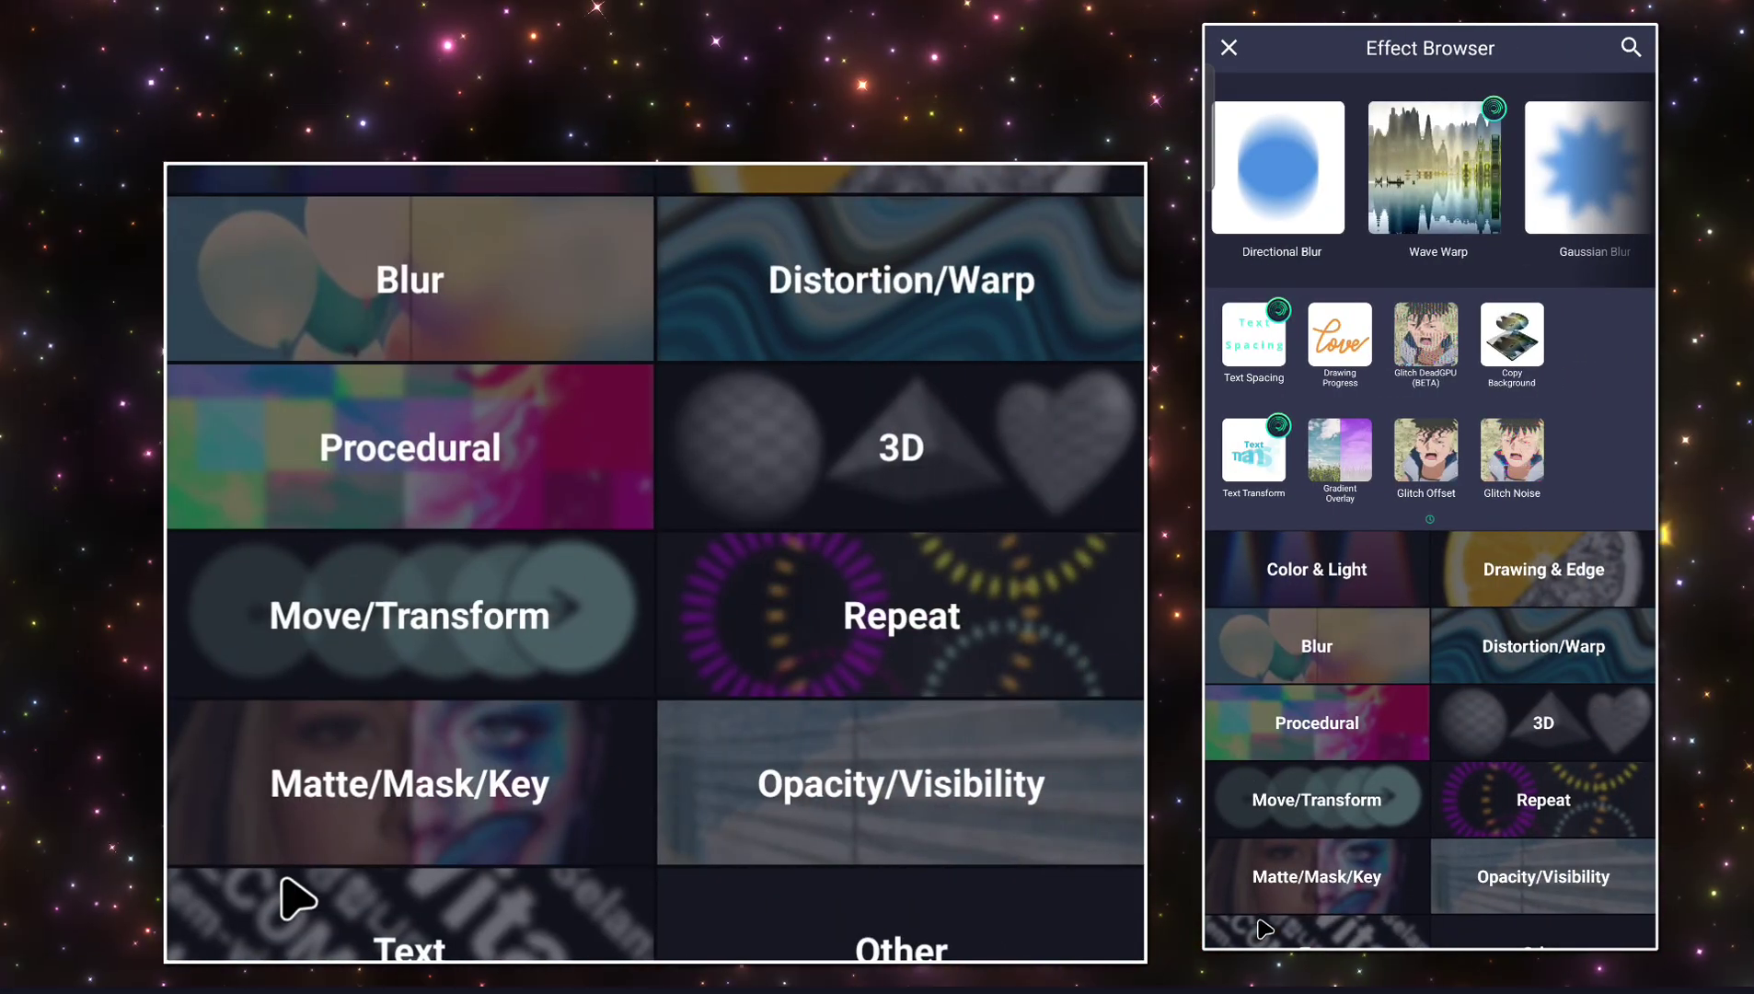
click(1260, 928)
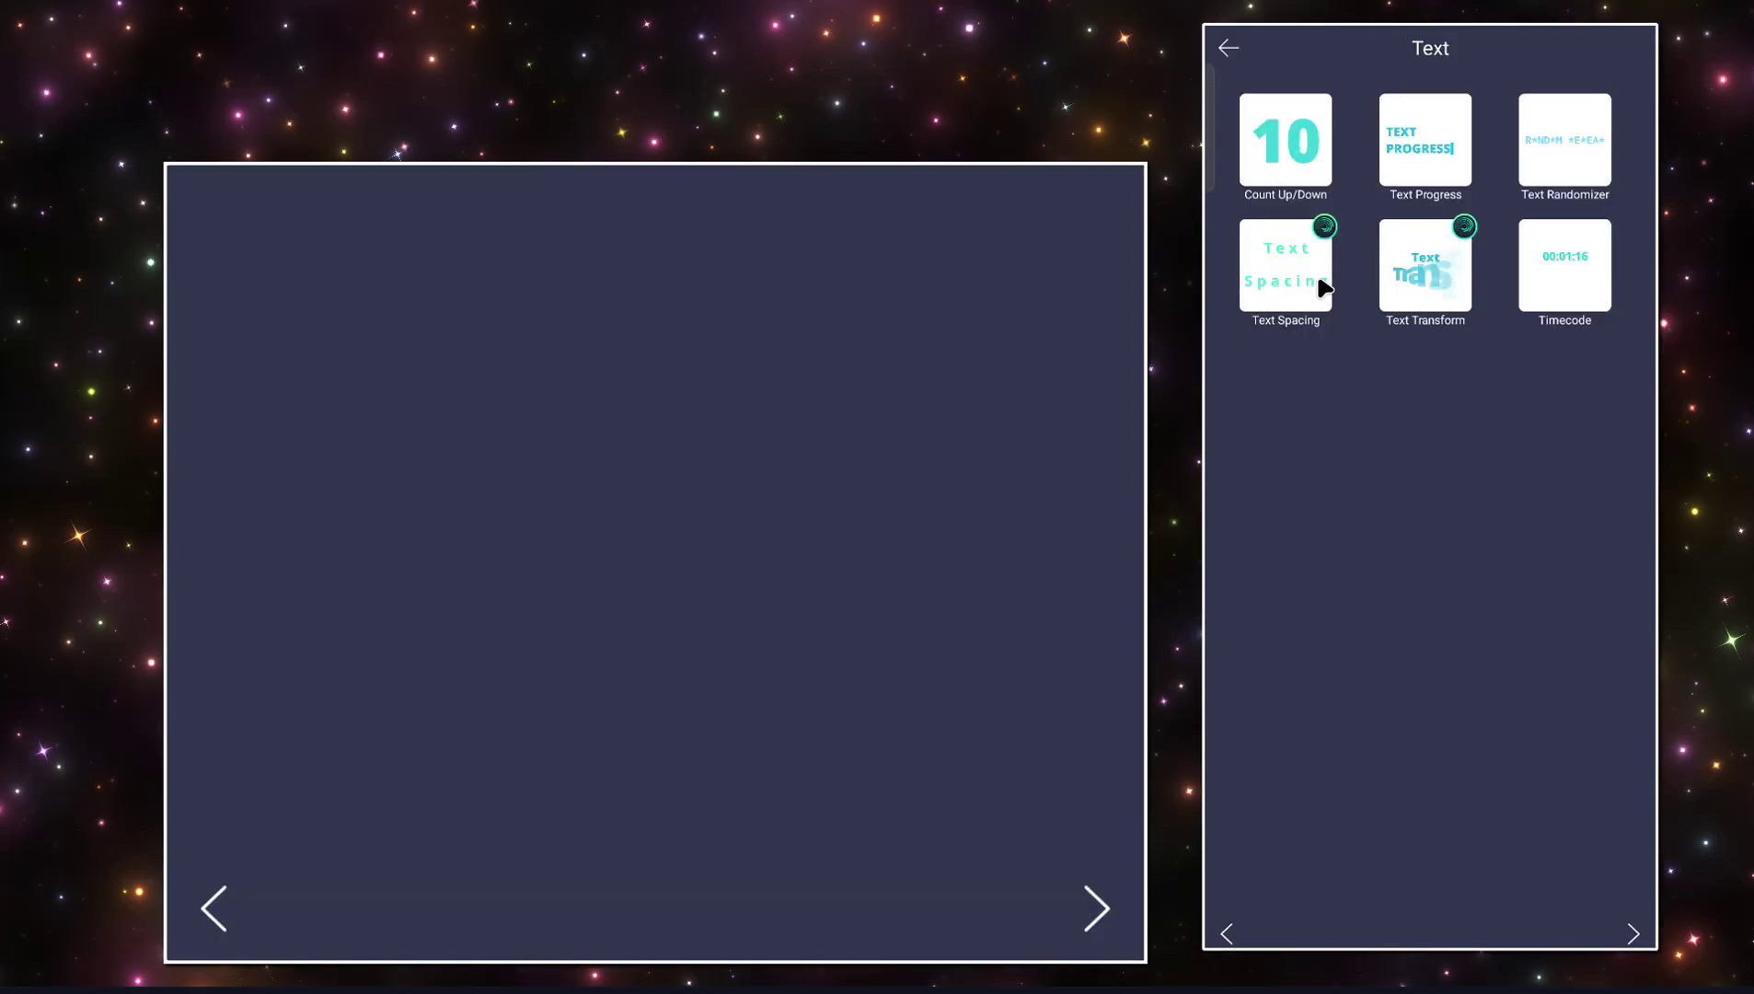
click(1322, 288)
click(1359, 836)
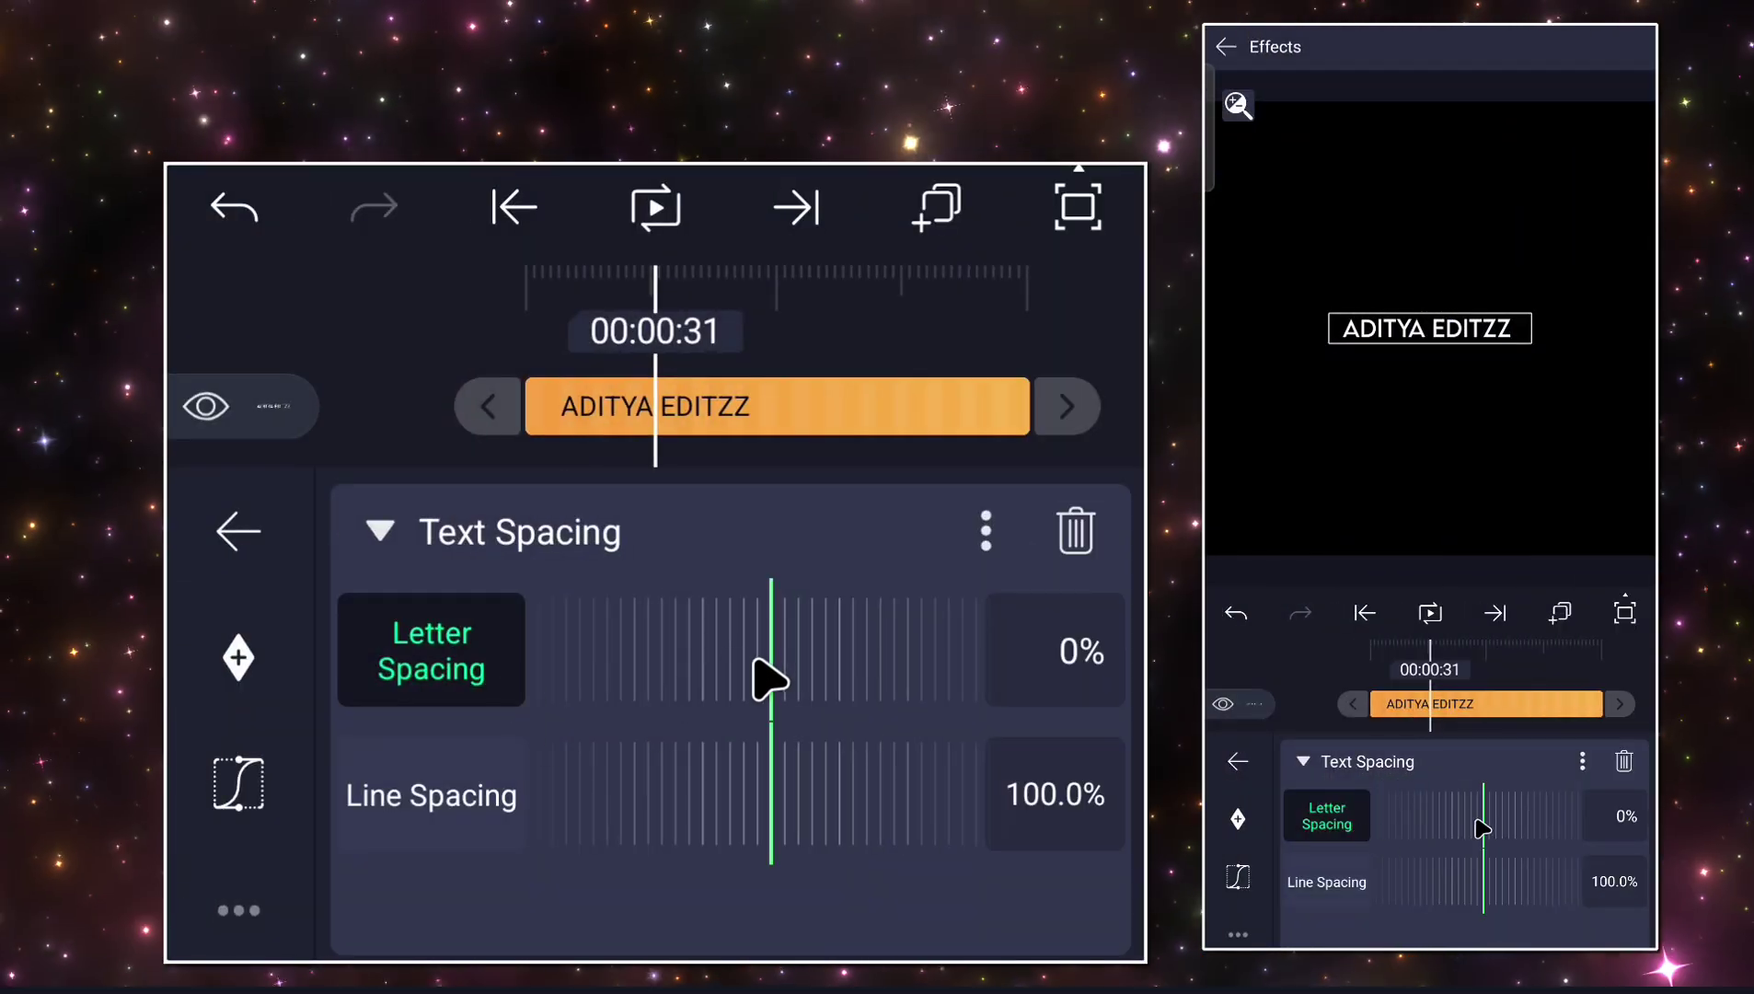
drag(756, 661, 651, 661)
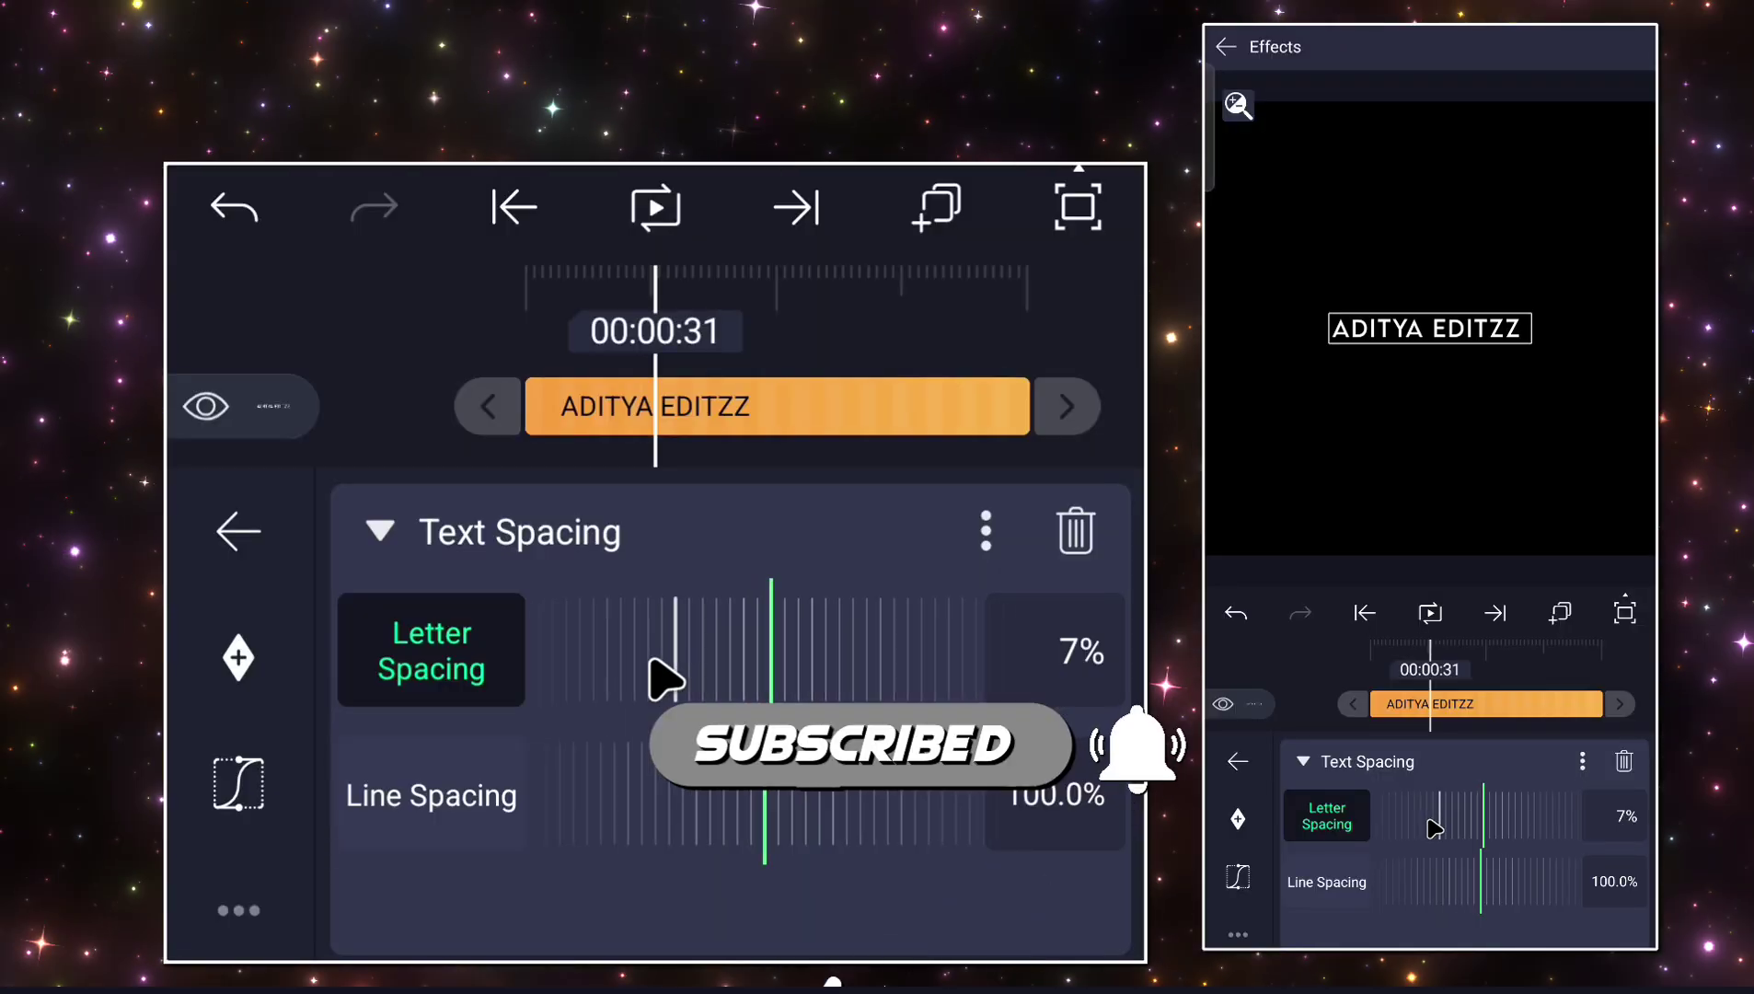
Add the Text Transform effect with Standard Settings to the title layer and expand its parameters.
click(606, 531)
click(615, 650)
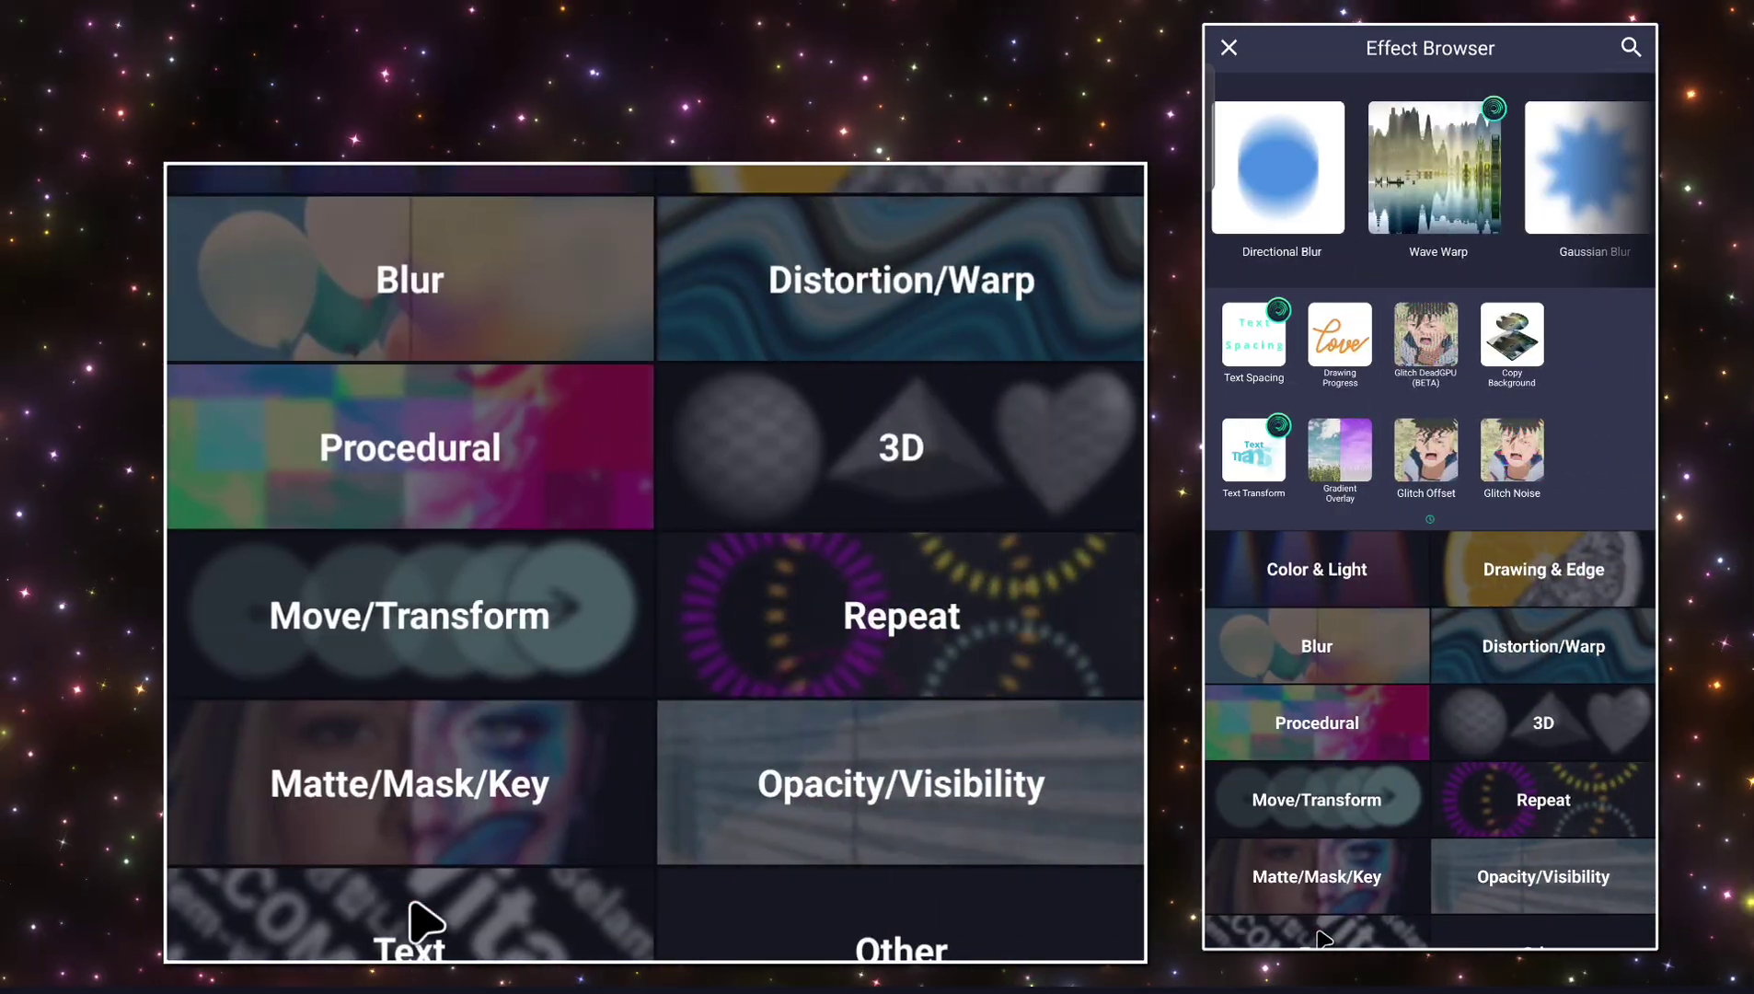
click(411, 923)
click(1426, 306)
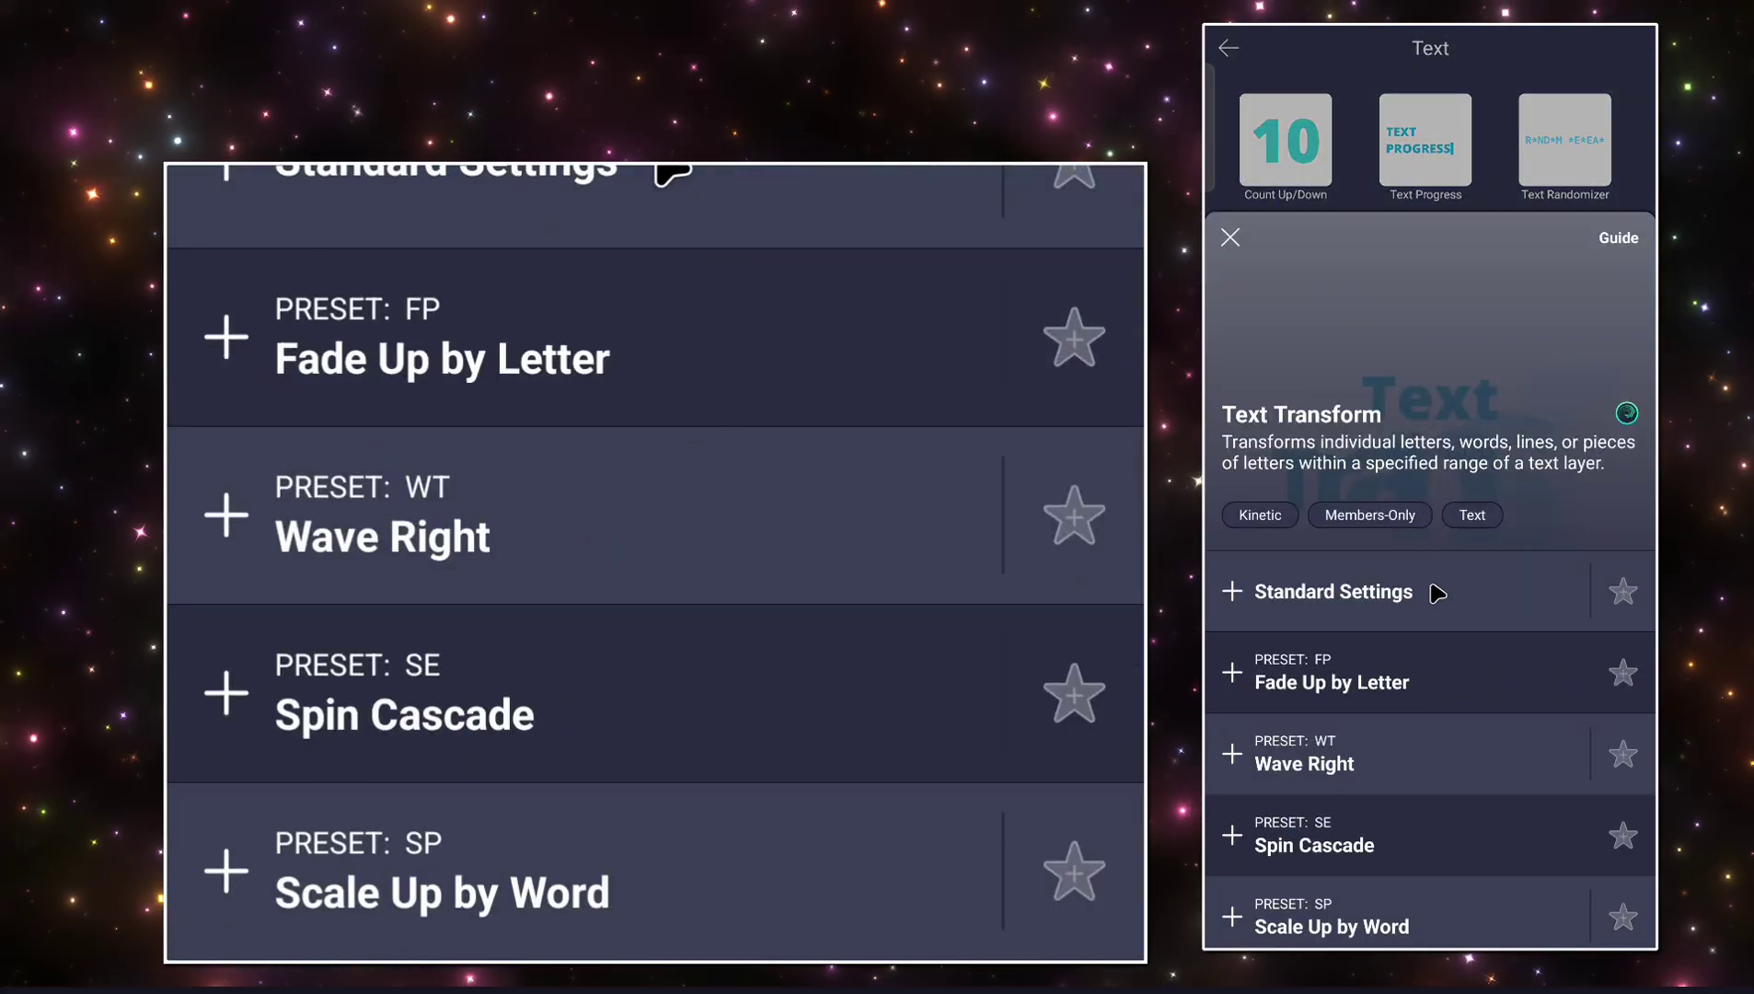
click(1437, 593)
click(1413, 822)
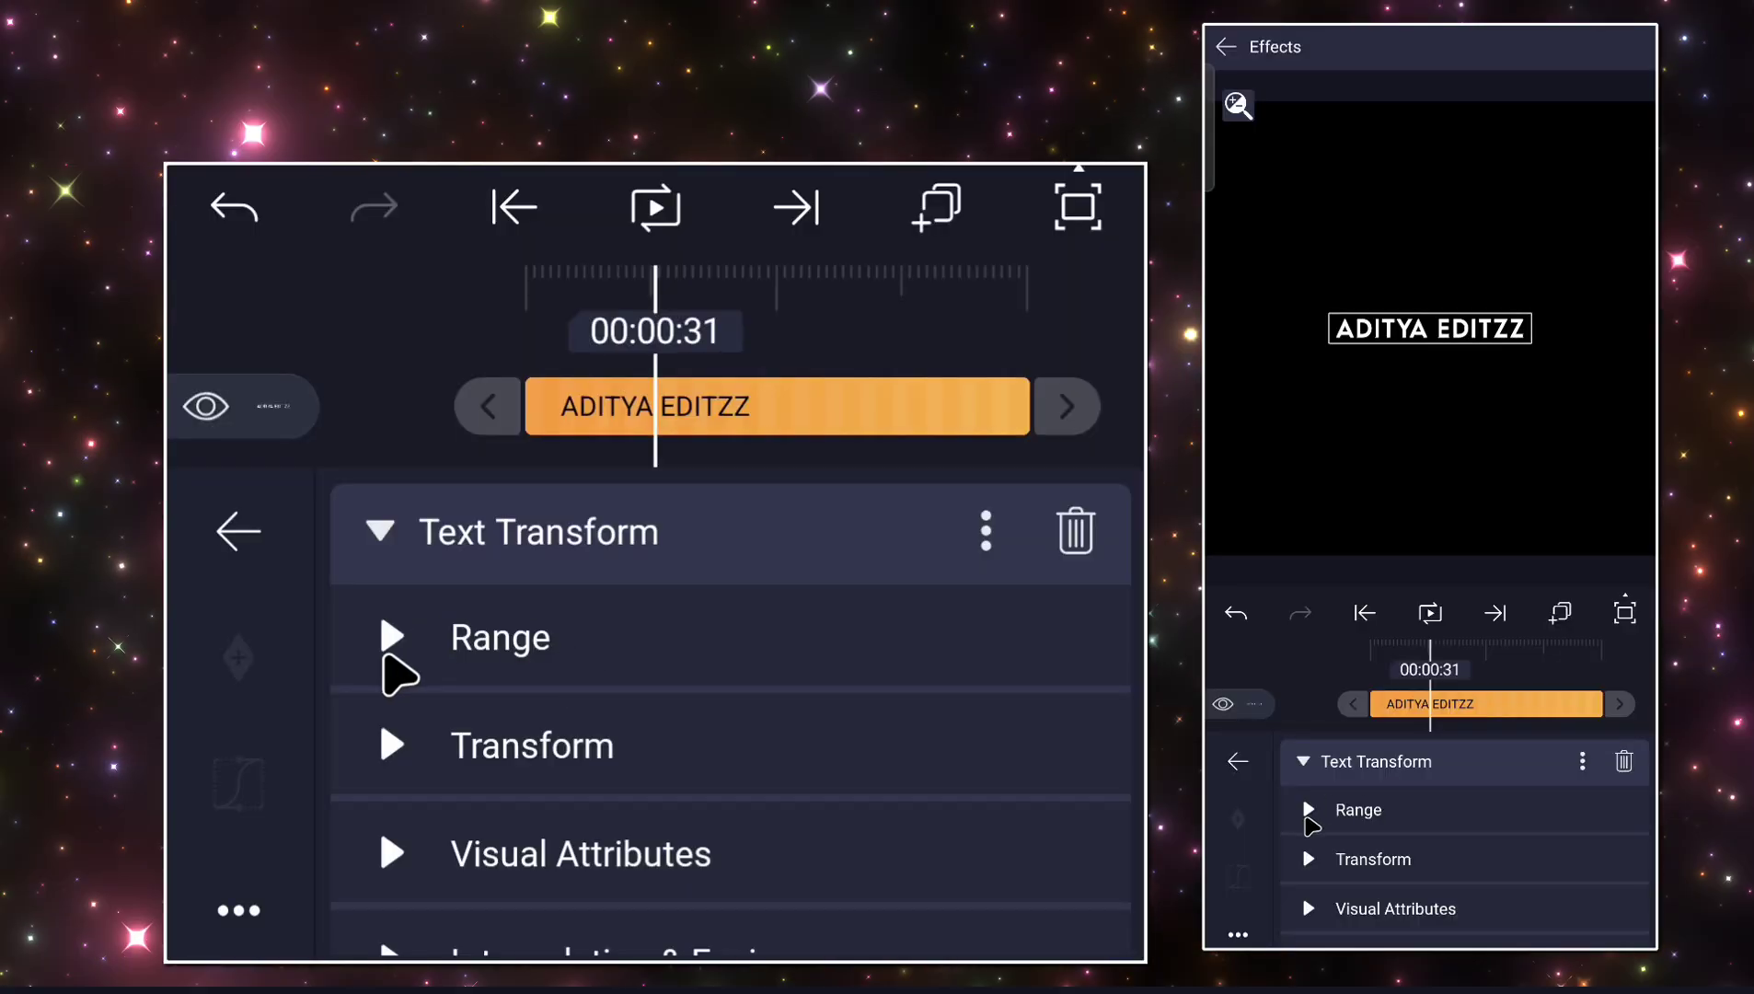
Set Text Transform's Alpha to 1.000, set Ease In to 100% and lower Ease Out under Interpolation & Easing.
click(1307, 858)
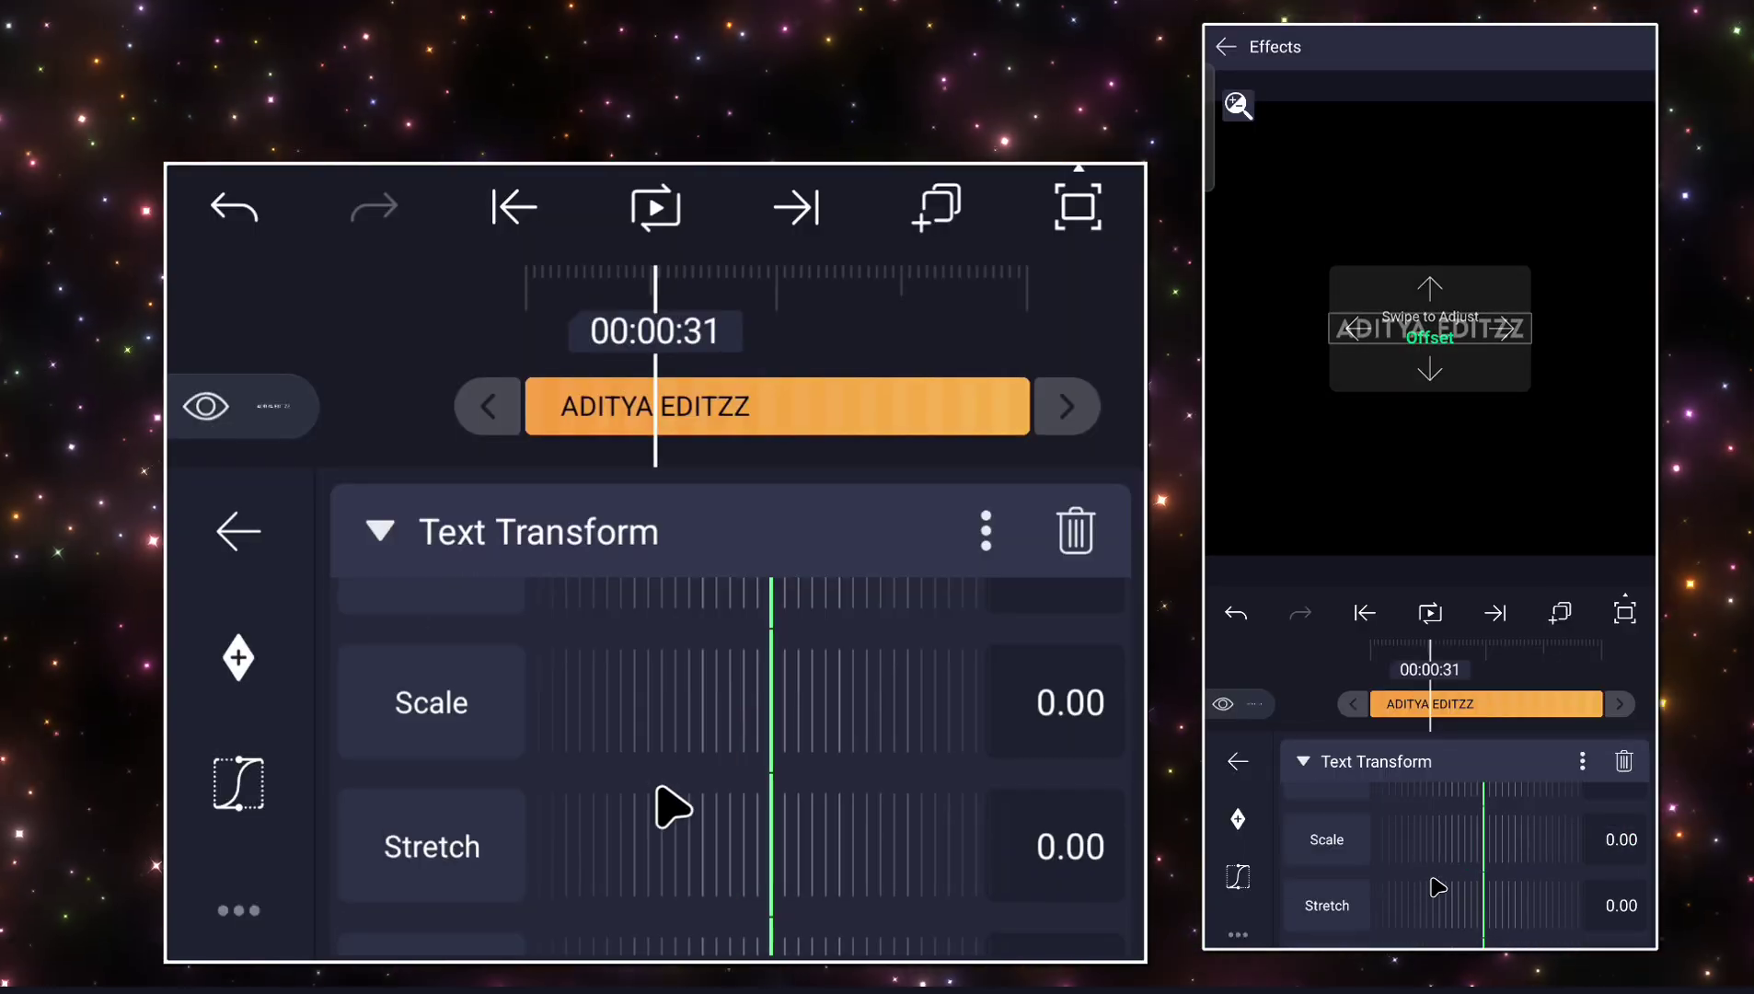
scroll(1474, 891, down, 1)
click(1621, 897)
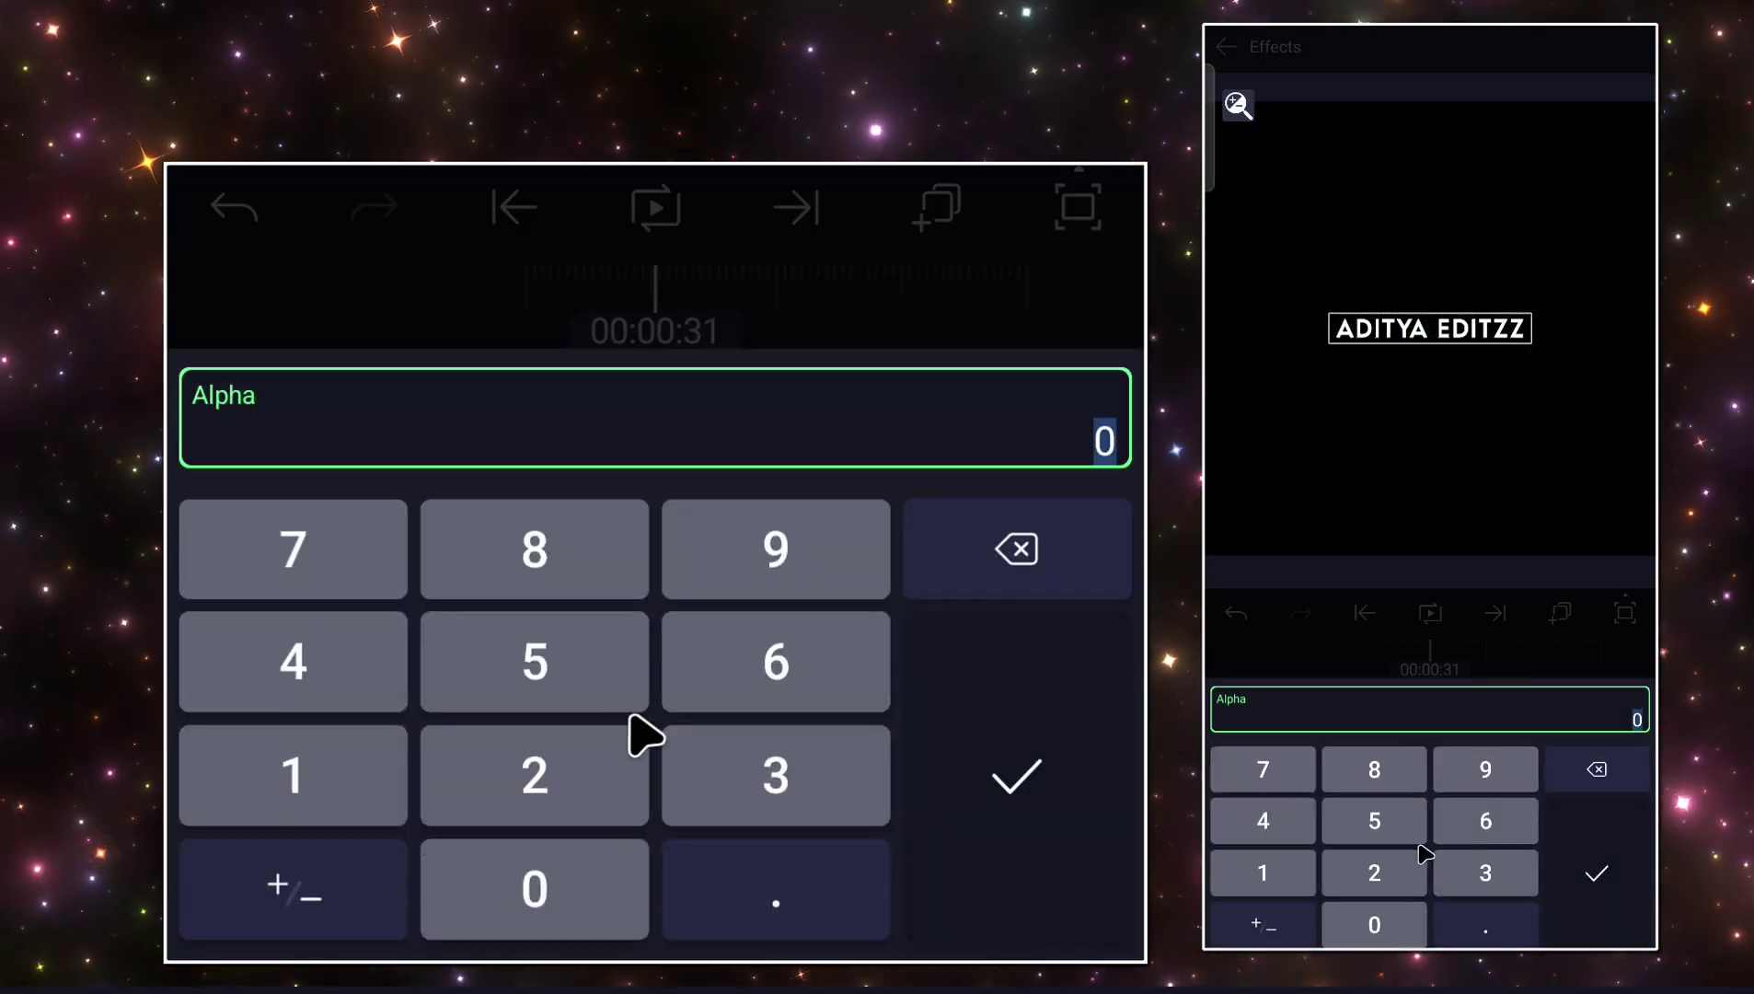
click(1282, 870)
click(1378, 924)
click(1377, 925)
click(1564, 878)
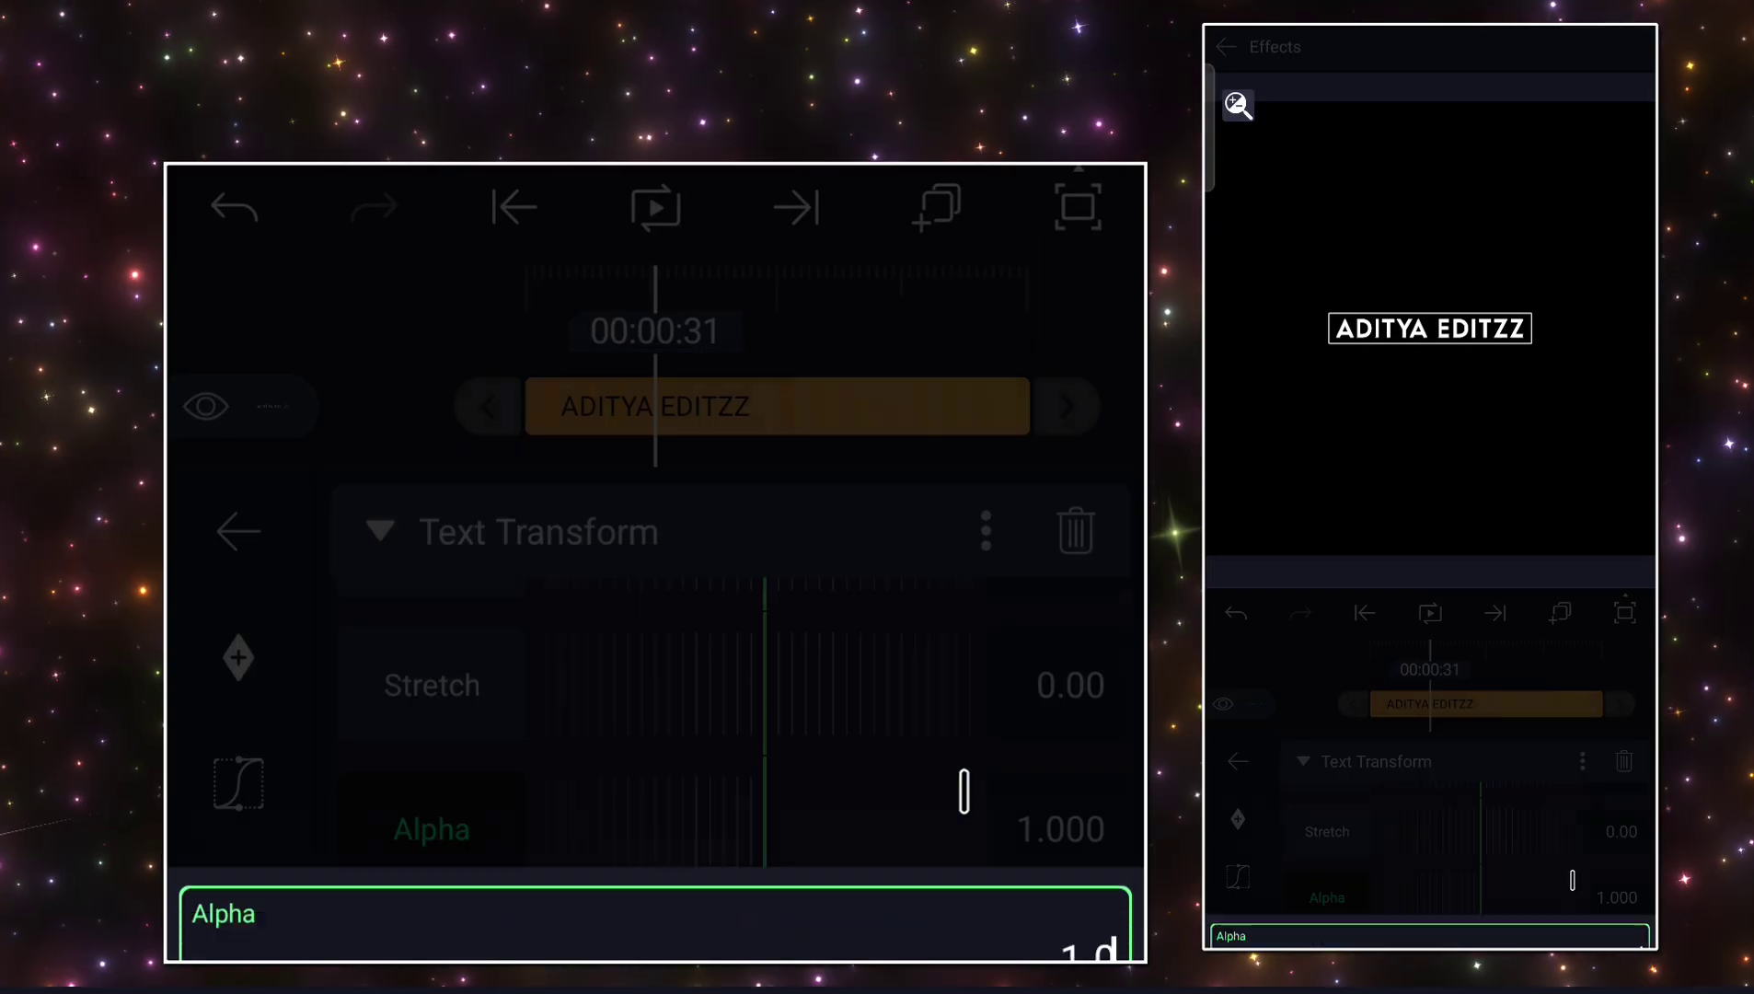
click(1310, 932)
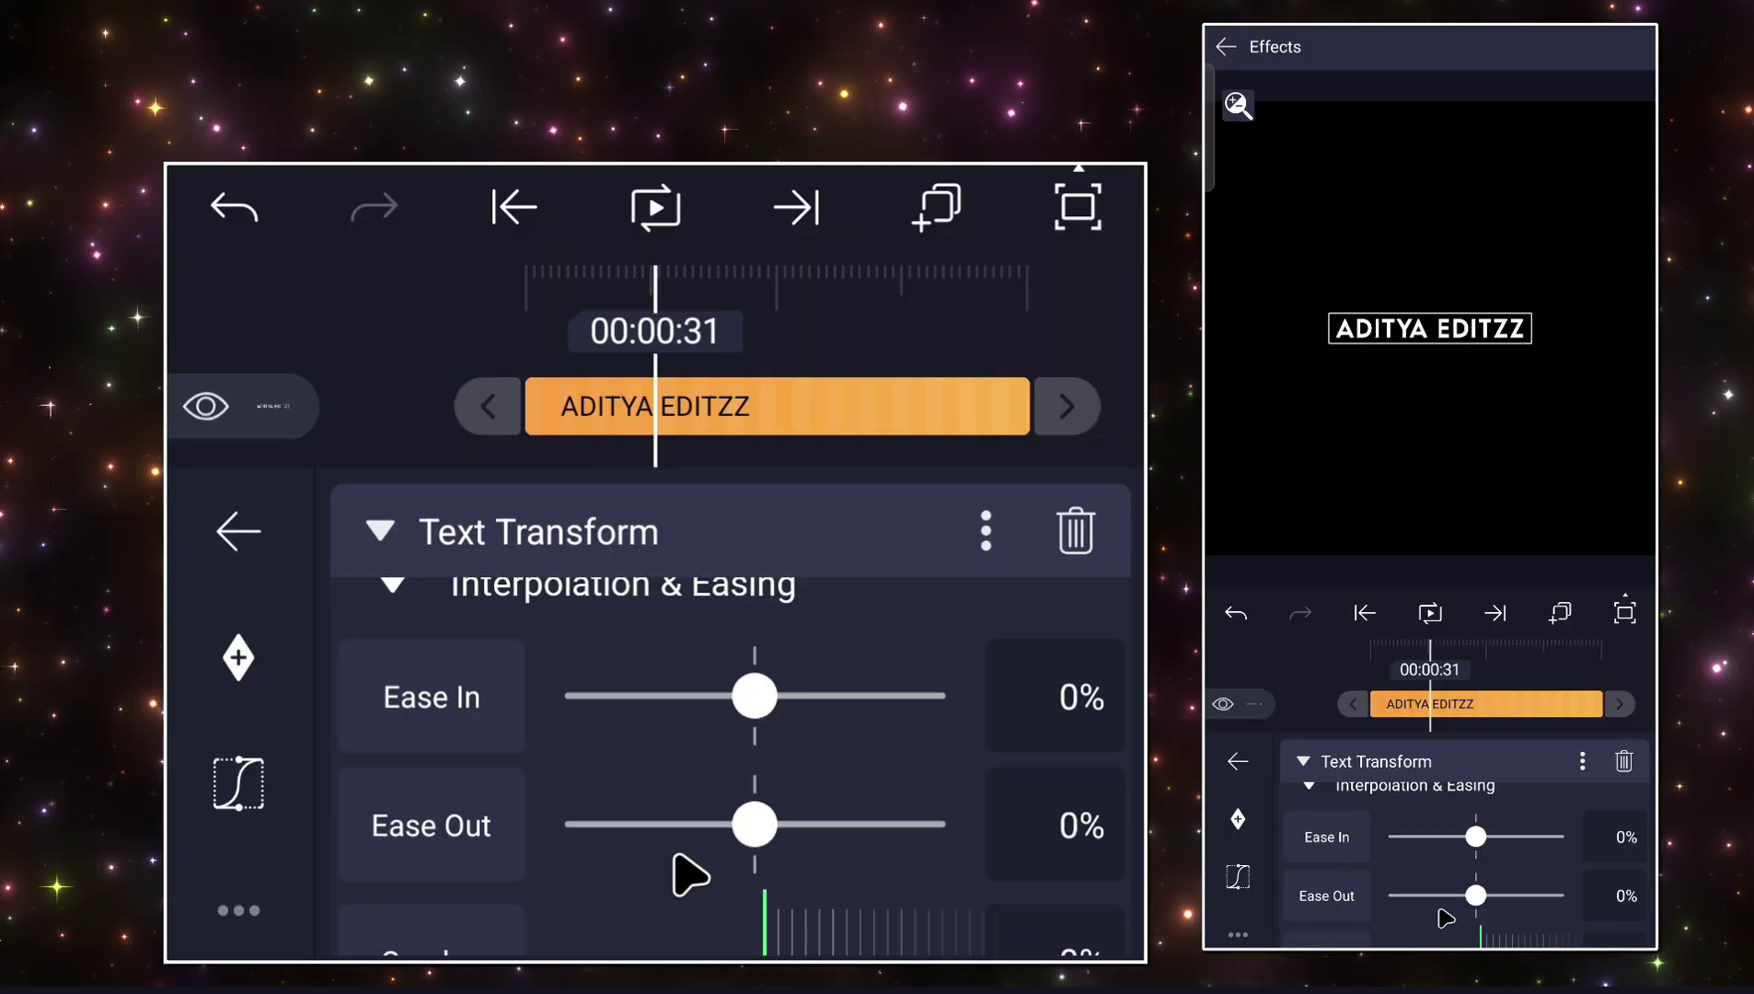
drag(1473, 850, 1390, 897)
Try lowering the End of Text Transform's range to 94.9% to preview the letter-by-letter reveal.
scroll(1513, 837, up, 10)
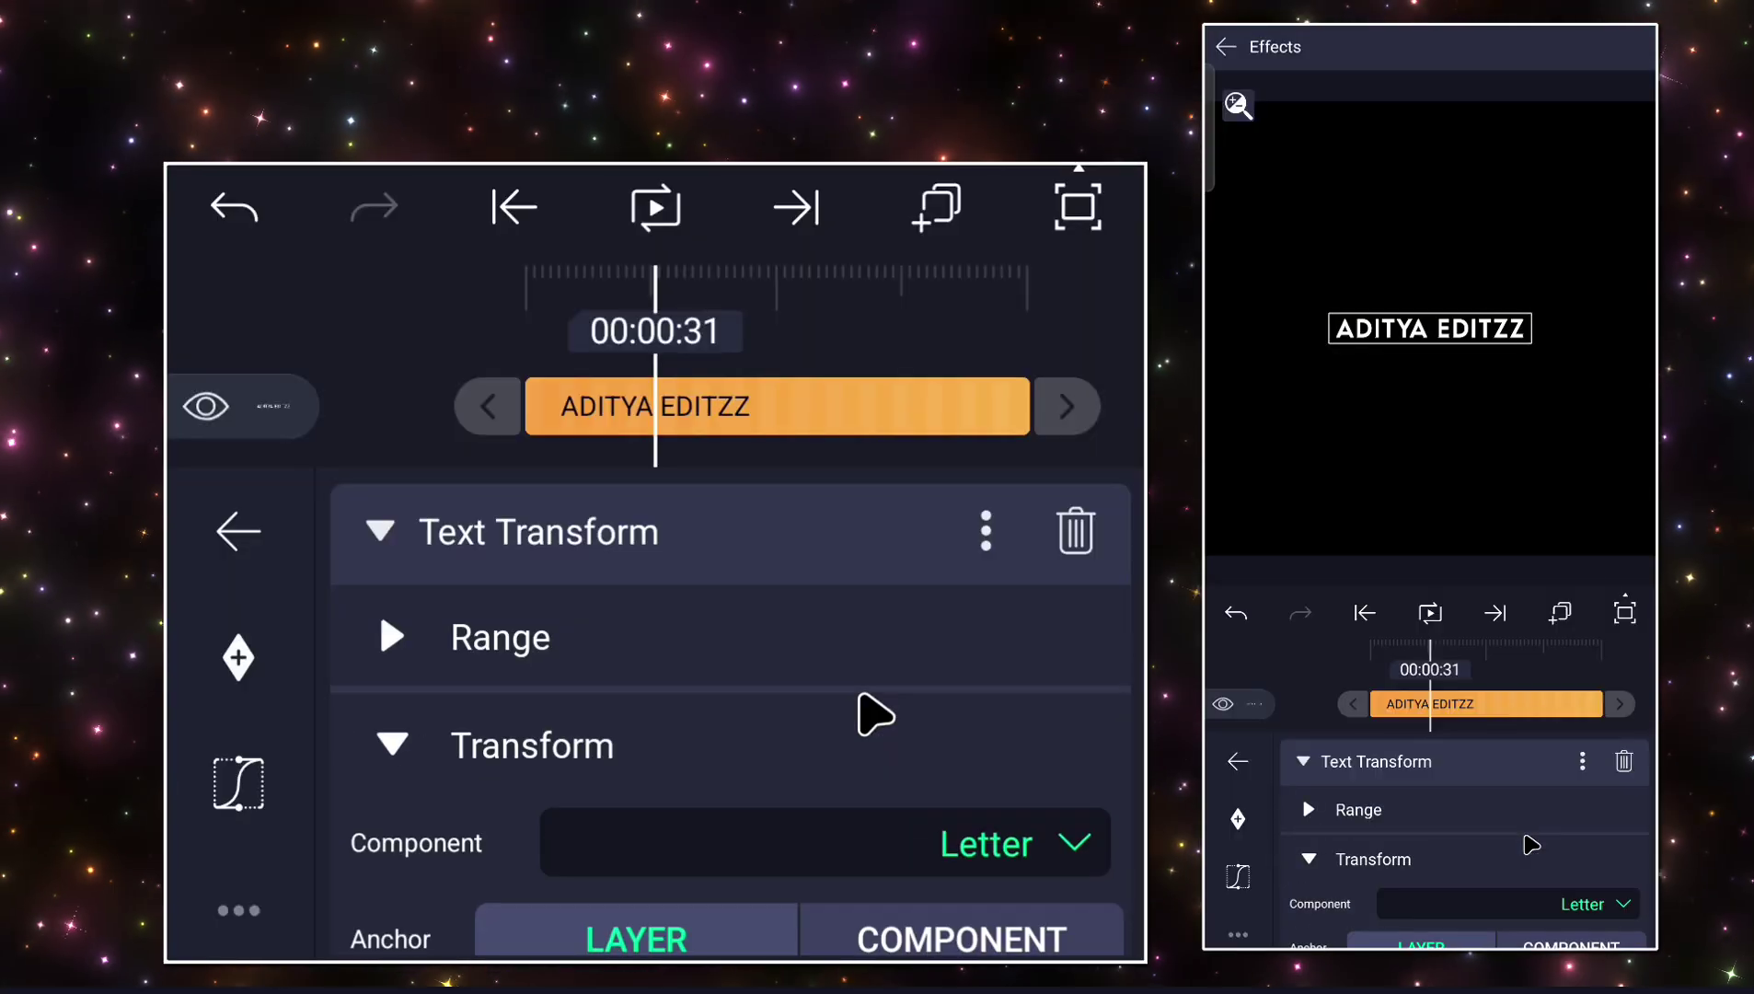
click(1501, 816)
drag(1438, 932, 1570, 928)
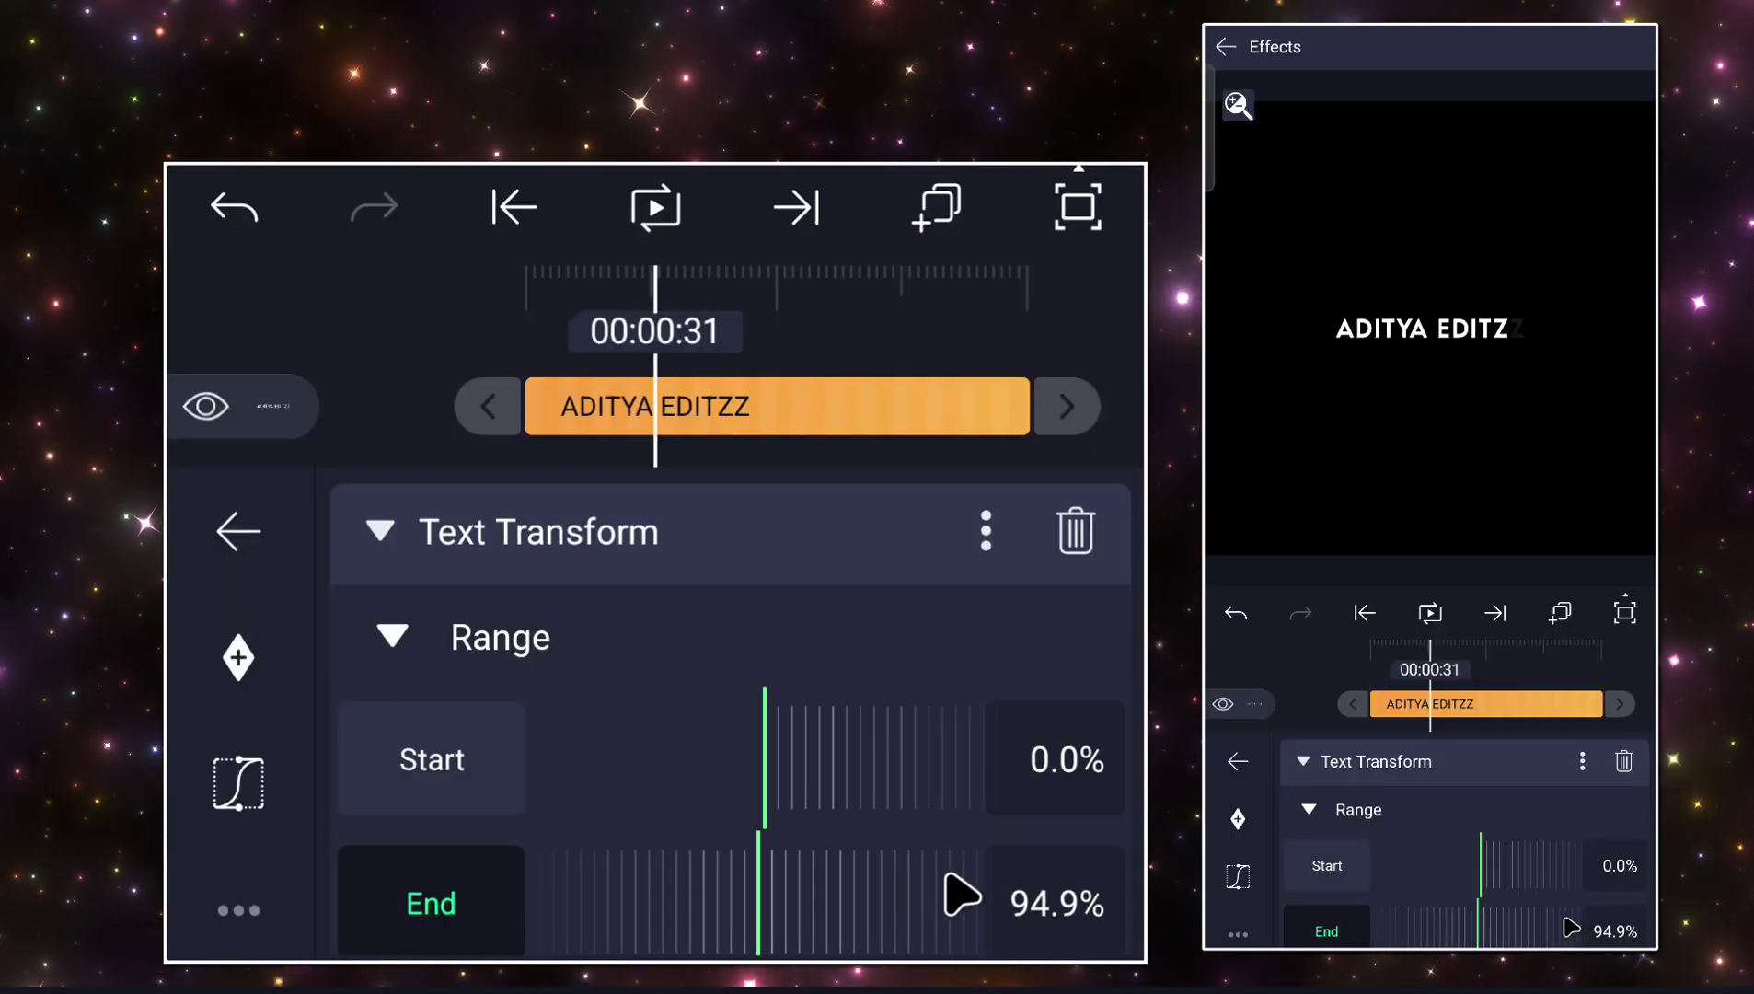
Set the Text Transform component to Word and lower the range End to 91.5%.
scroll(1491, 915, down, 4)
click(1601, 894)
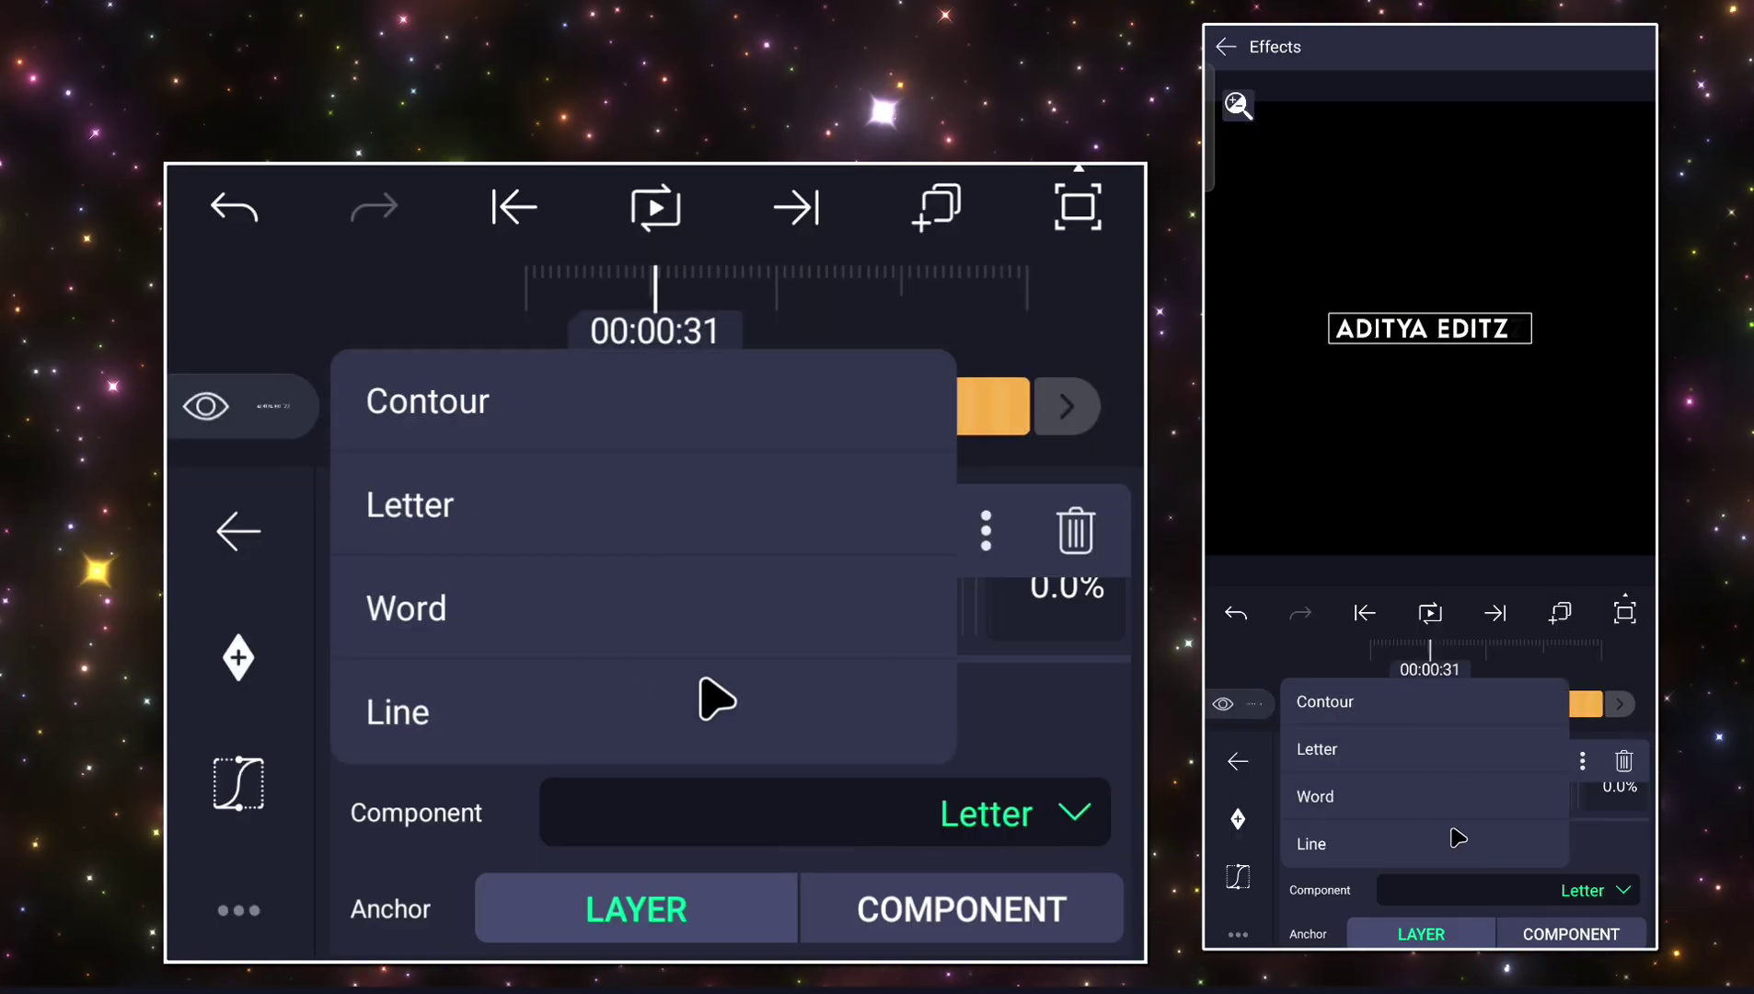
click(1342, 804)
scroll(1445, 824, up, 4)
drag(1448, 911, 1560, 928)
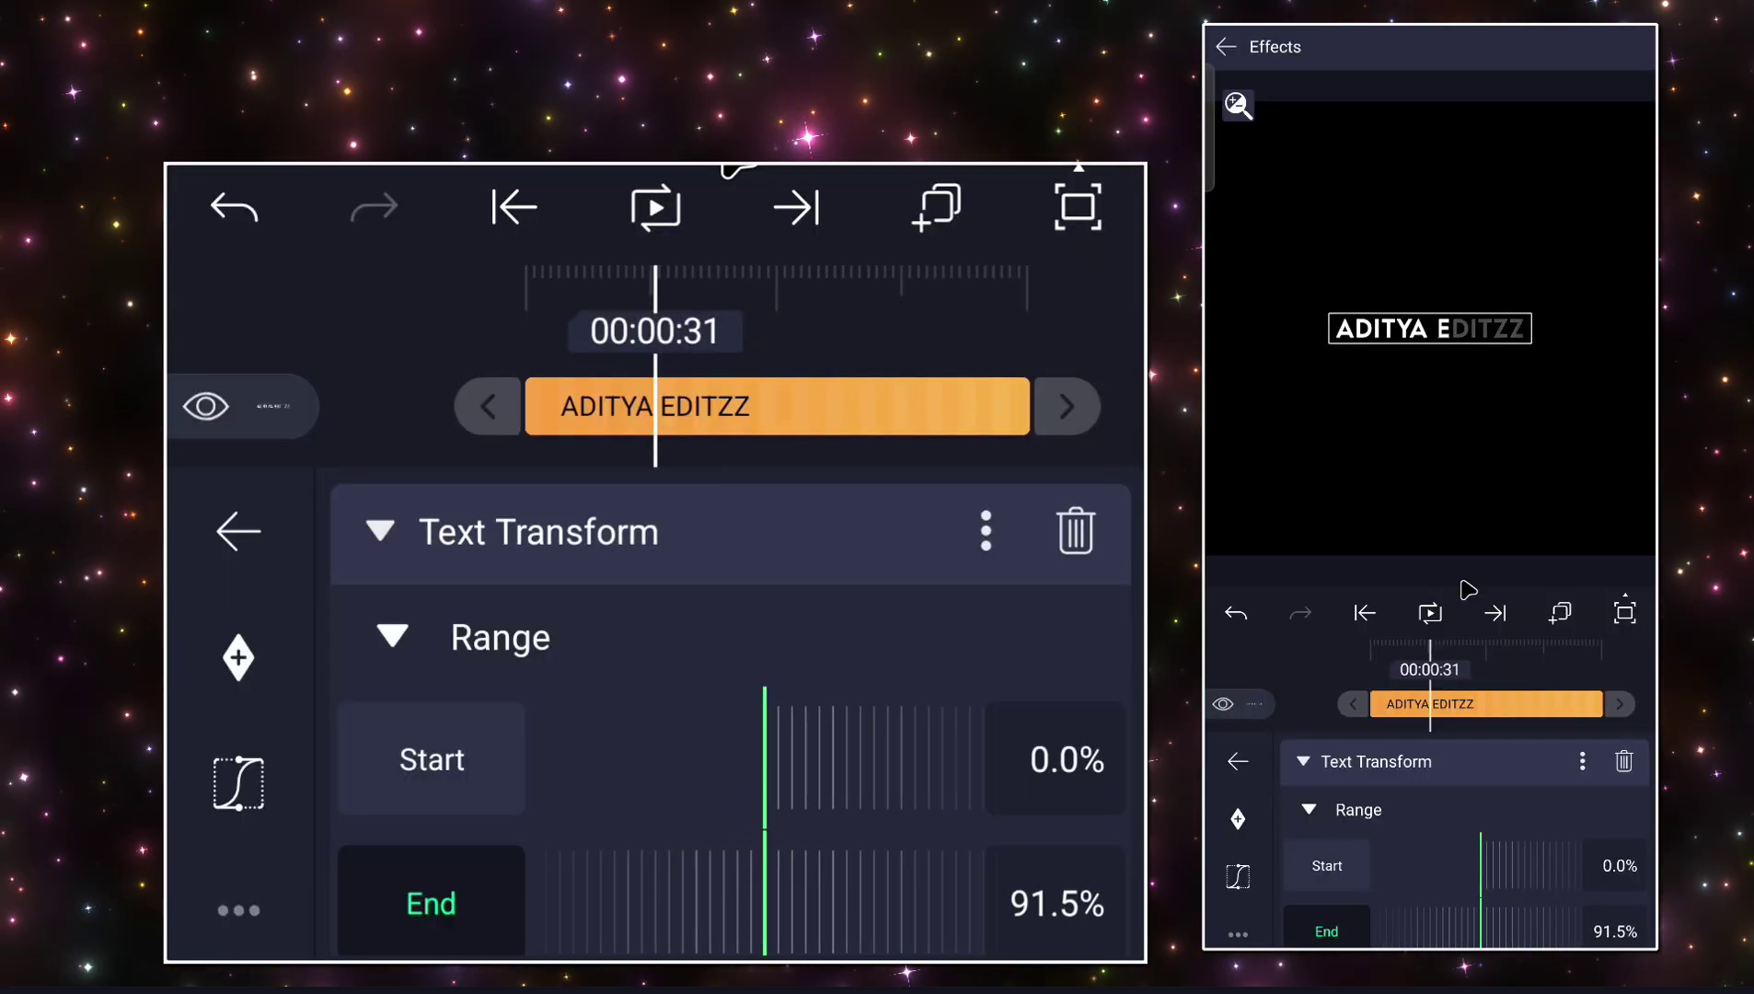
click(1421, 761)
click(1384, 764)
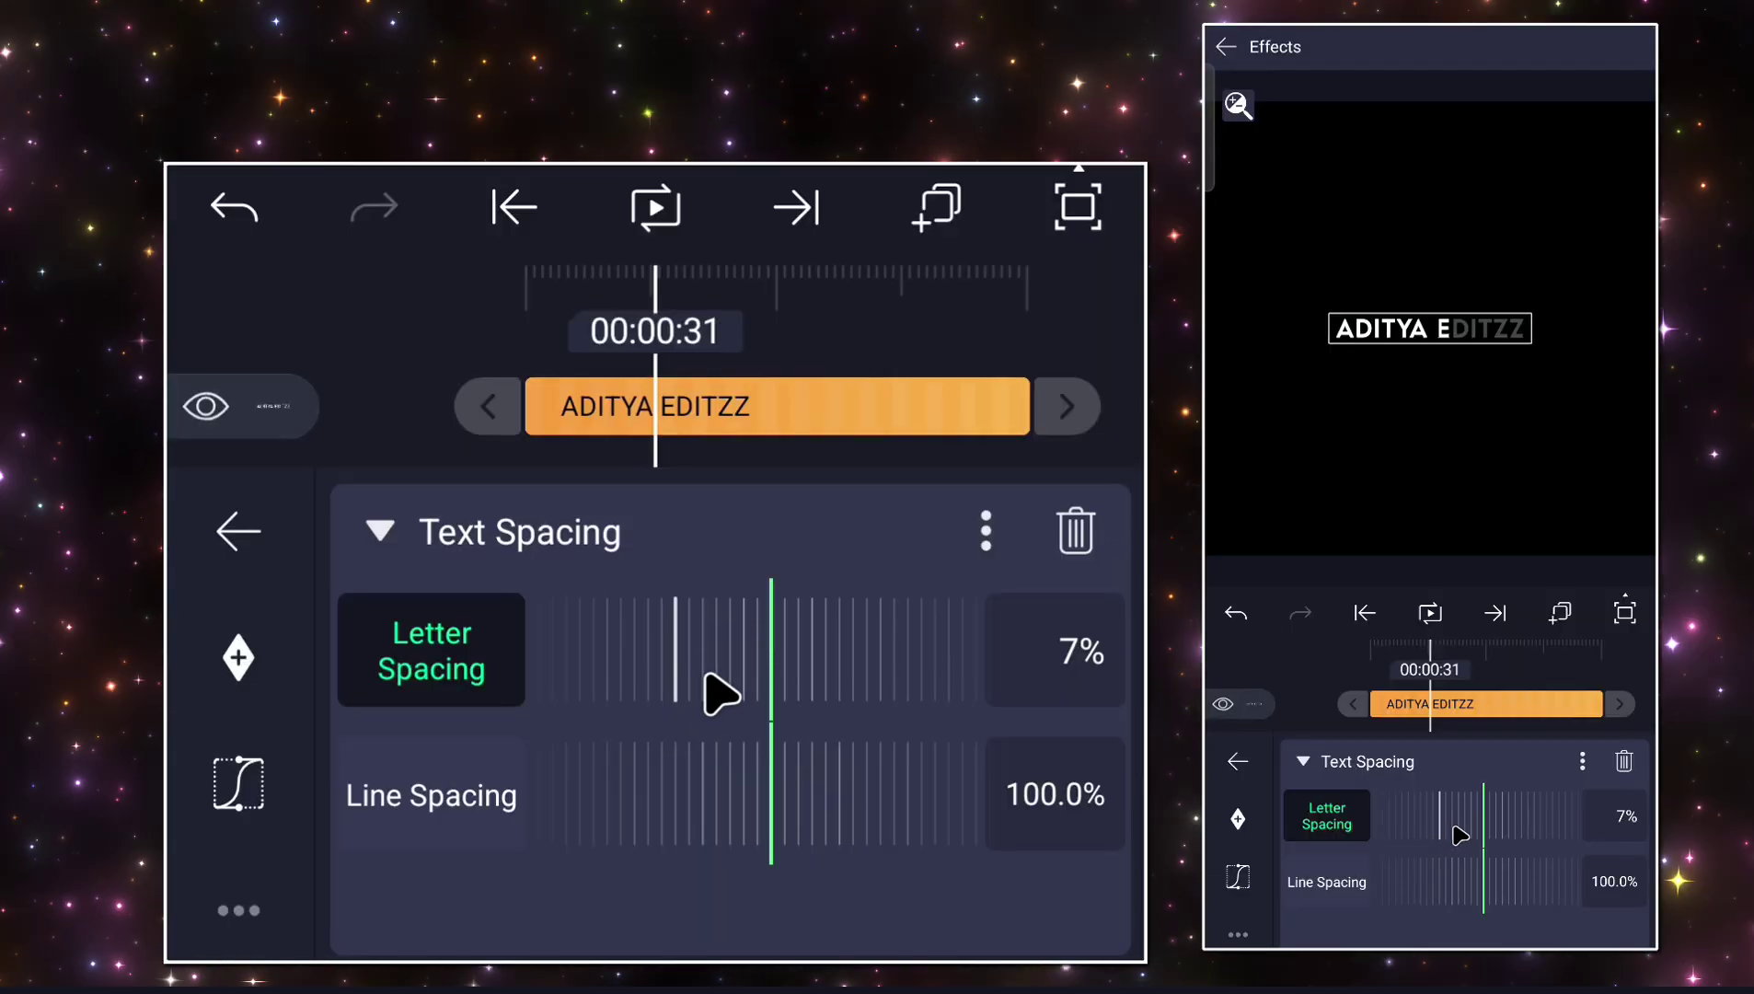
drag(1459, 834, 1460, 827)
click(1389, 767)
Create a 0.0% keyframe for Text Transform's range End and move it to the start of the layer.
click(1443, 828)
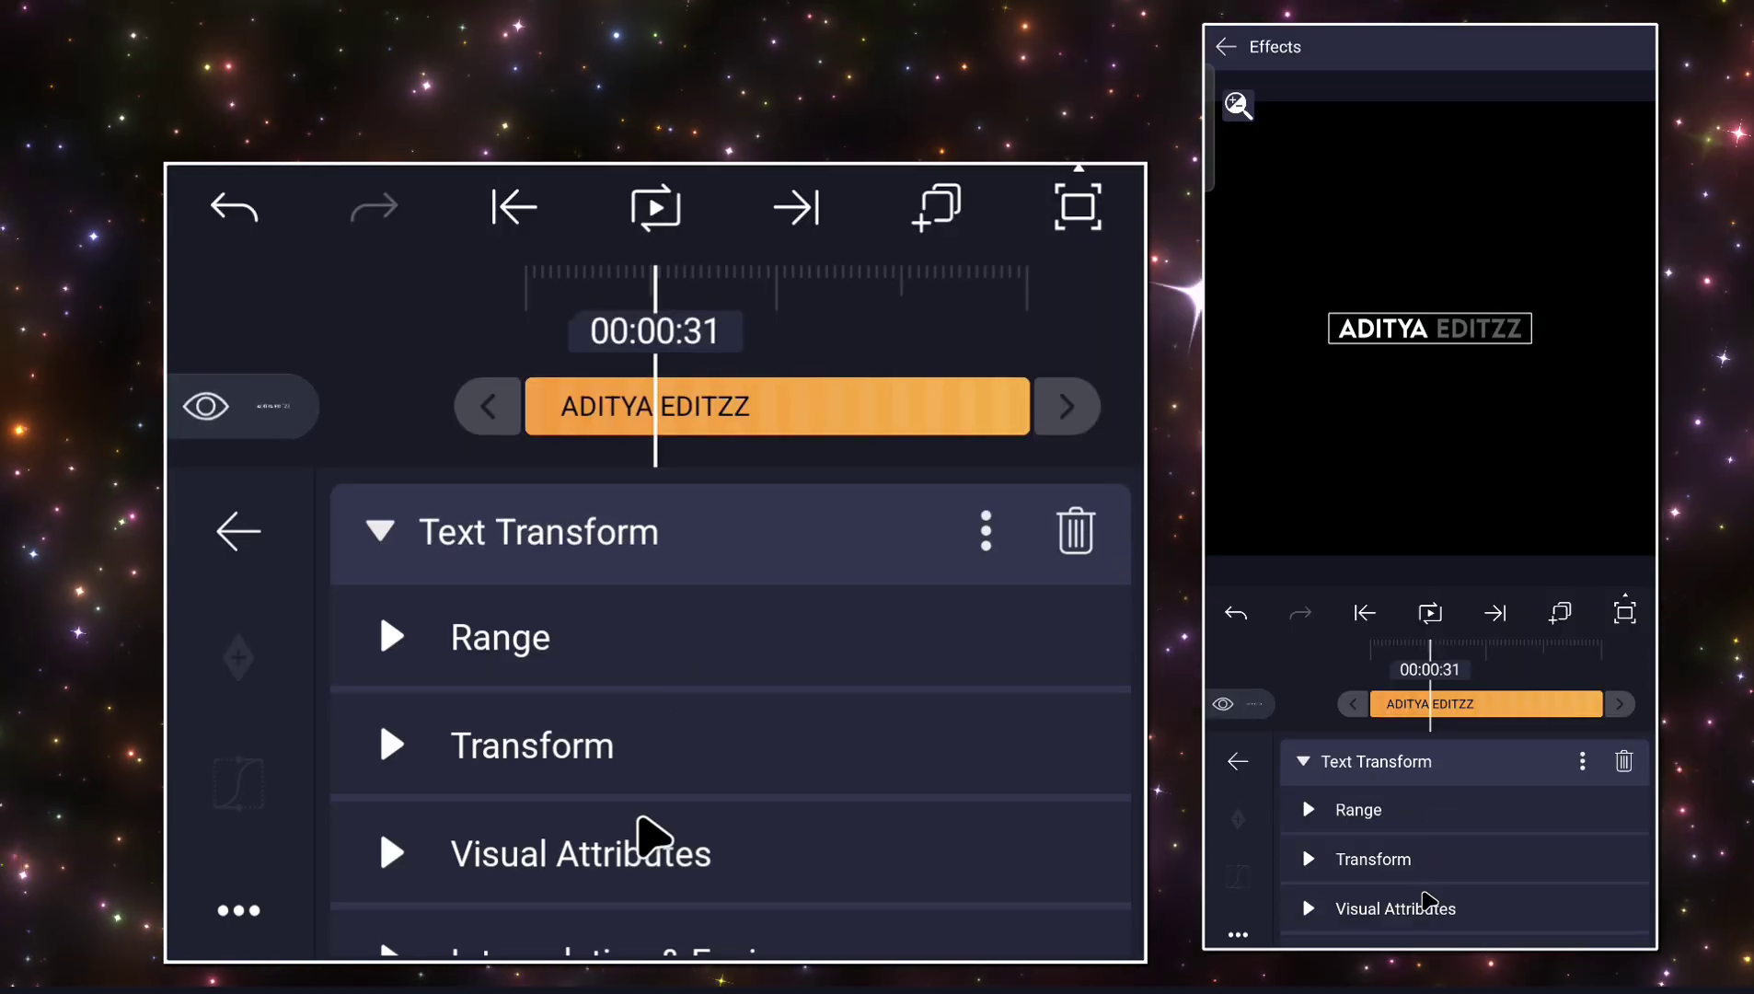
click(1432, 826)
drag(1420, 852, 1366, 883)
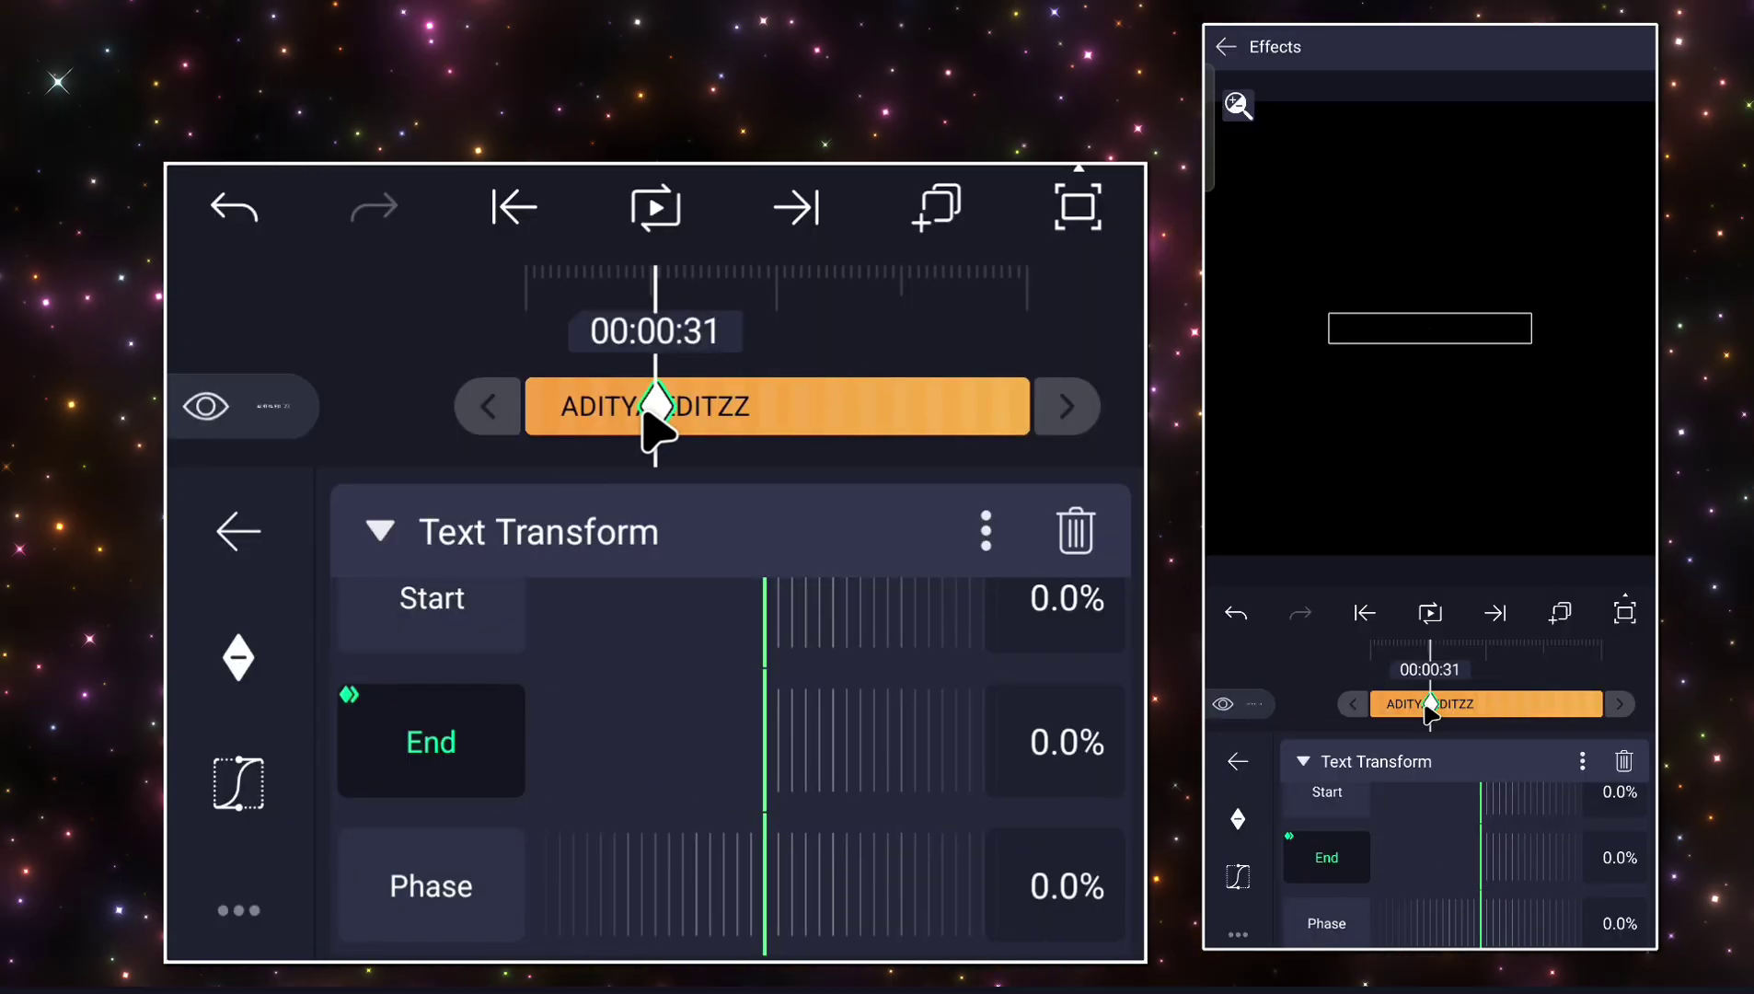
drag(655, 426, 543, 433)
Add an End keyframe of 69.0% at 00:00:39 to reveal the title's first word.
mouse_move(800, 331)
mouse_down()
mouse_move(869, 354)
mouse_move(788, 345)
mouse_up()
mouse_move(890, 324)
mouse_down()
mouse_move(853, 321)
mouse_move(873, 327)
mouse_up()
drag(878, 734, 395, 792)
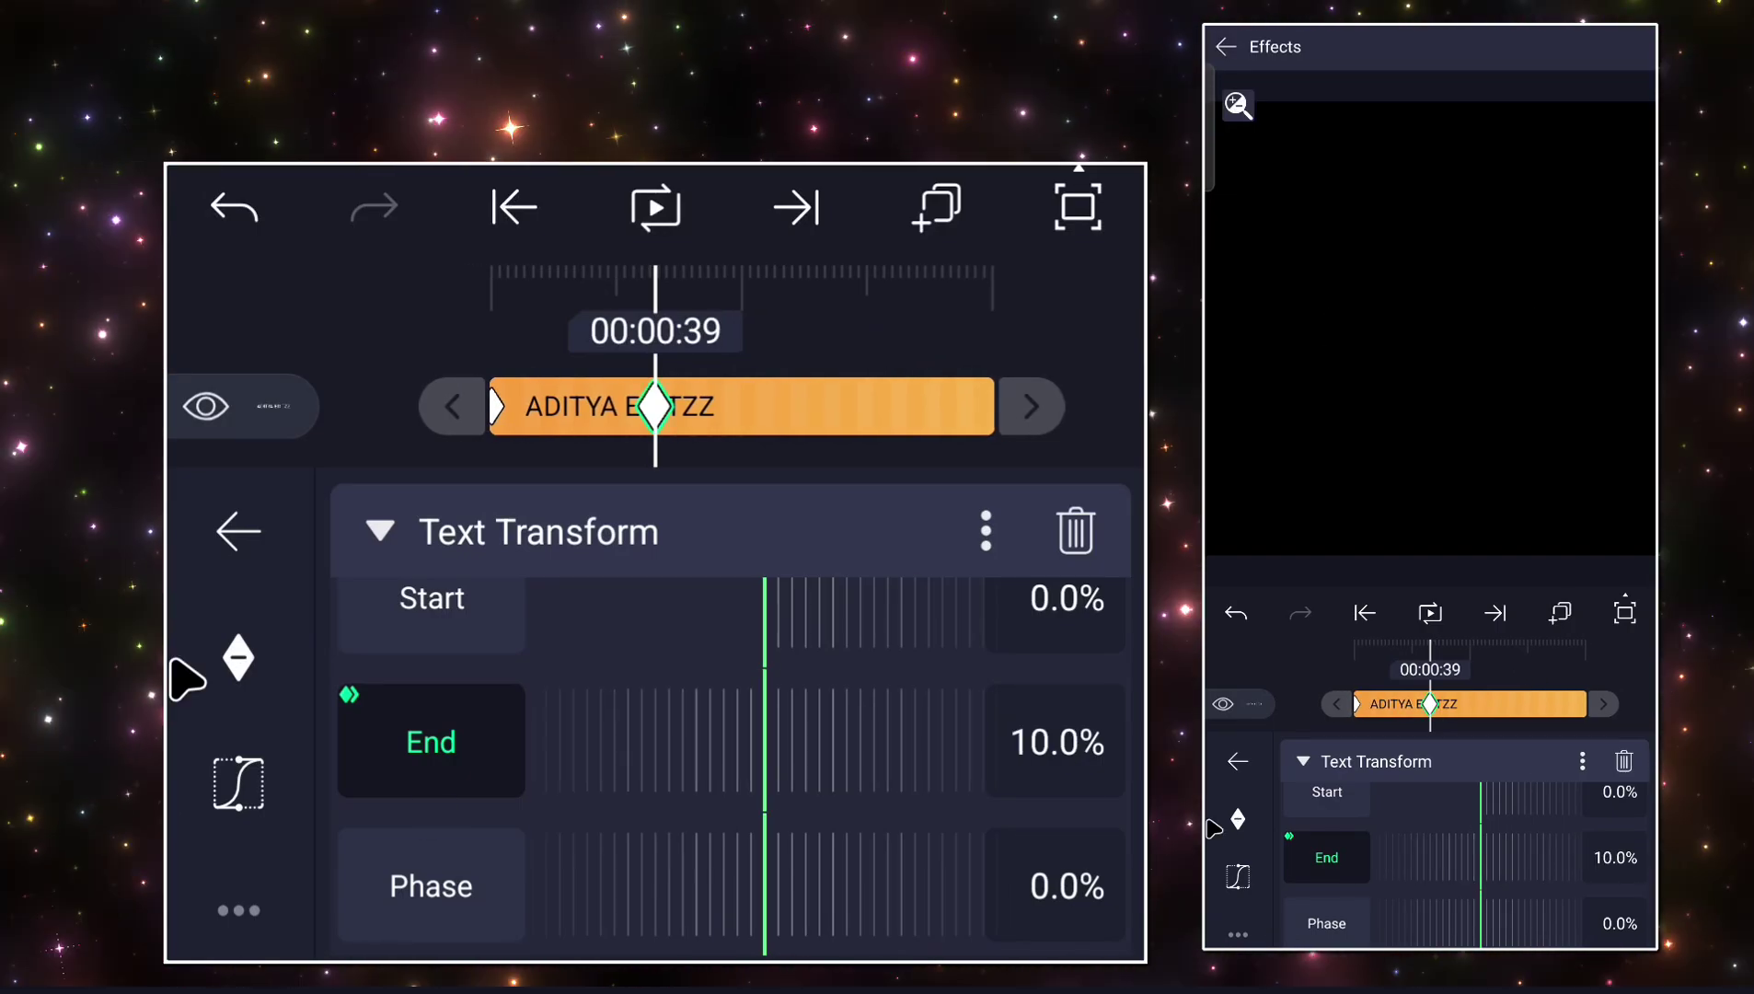
drag(809, 748, 184, 690)
drag(854, 703, 177, 694)
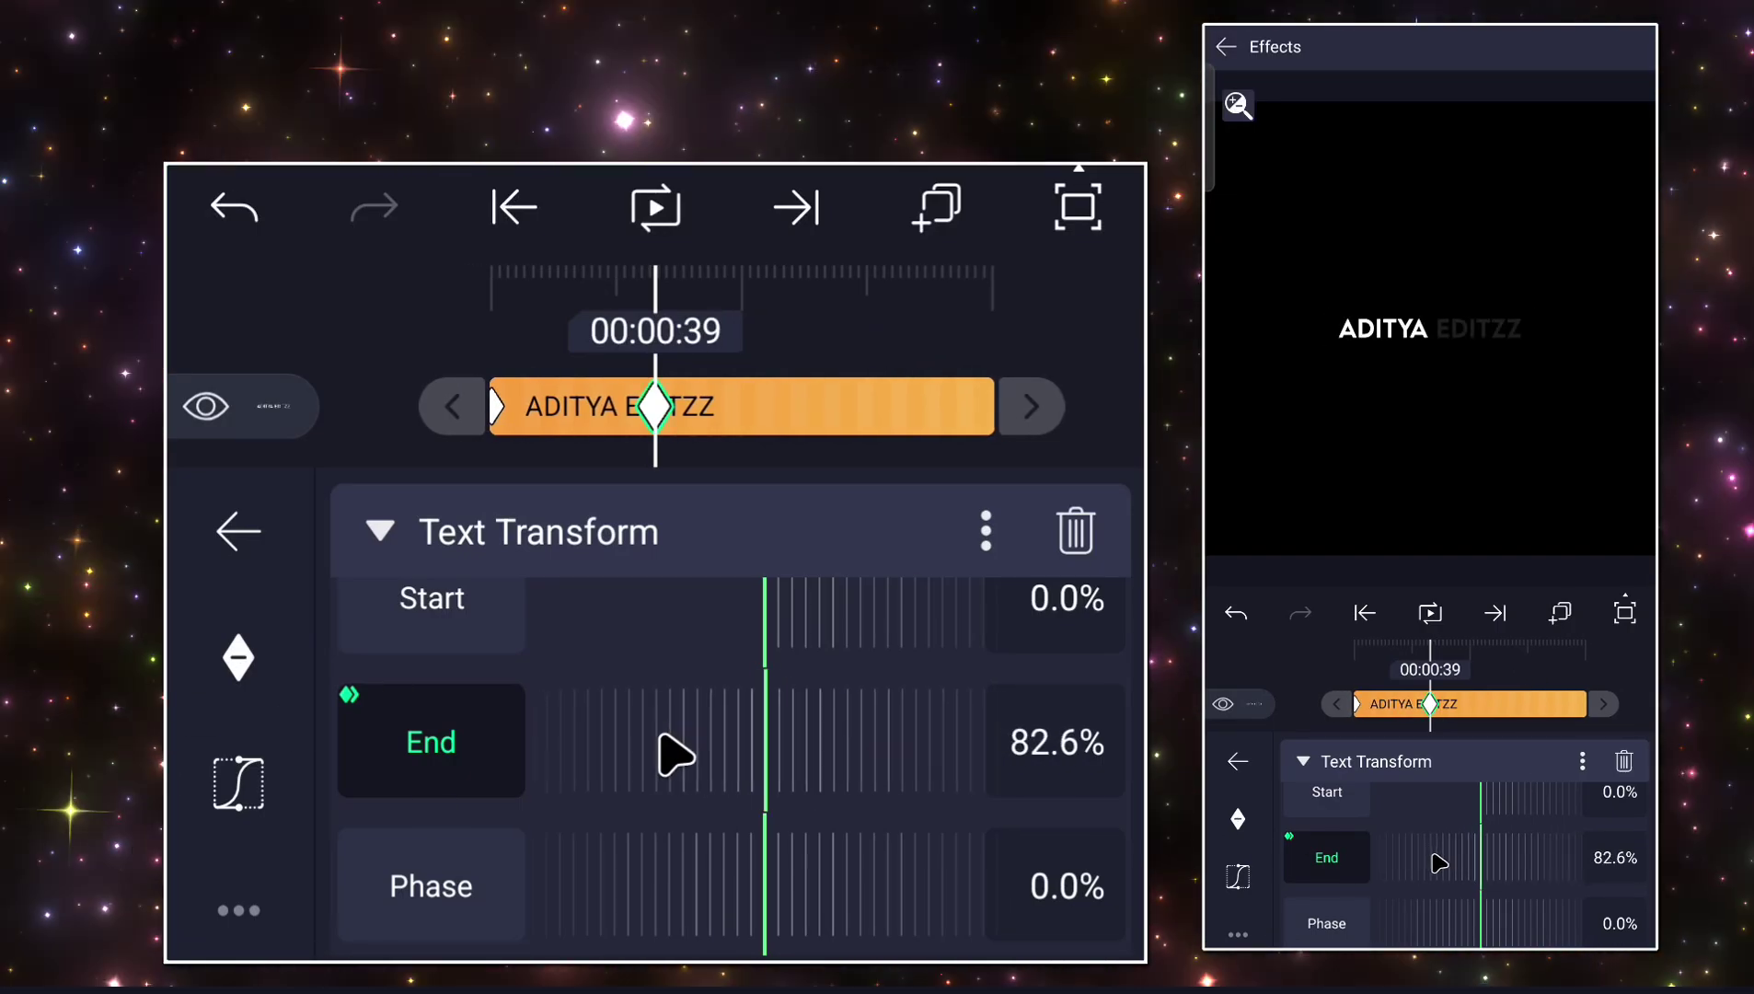
drag(676, 755, 658, 718)
Add an End keyframe of 100.0% at 00:01:05 to reveal the whole title, and collapse the Text Transform effect.
click(688, 316)
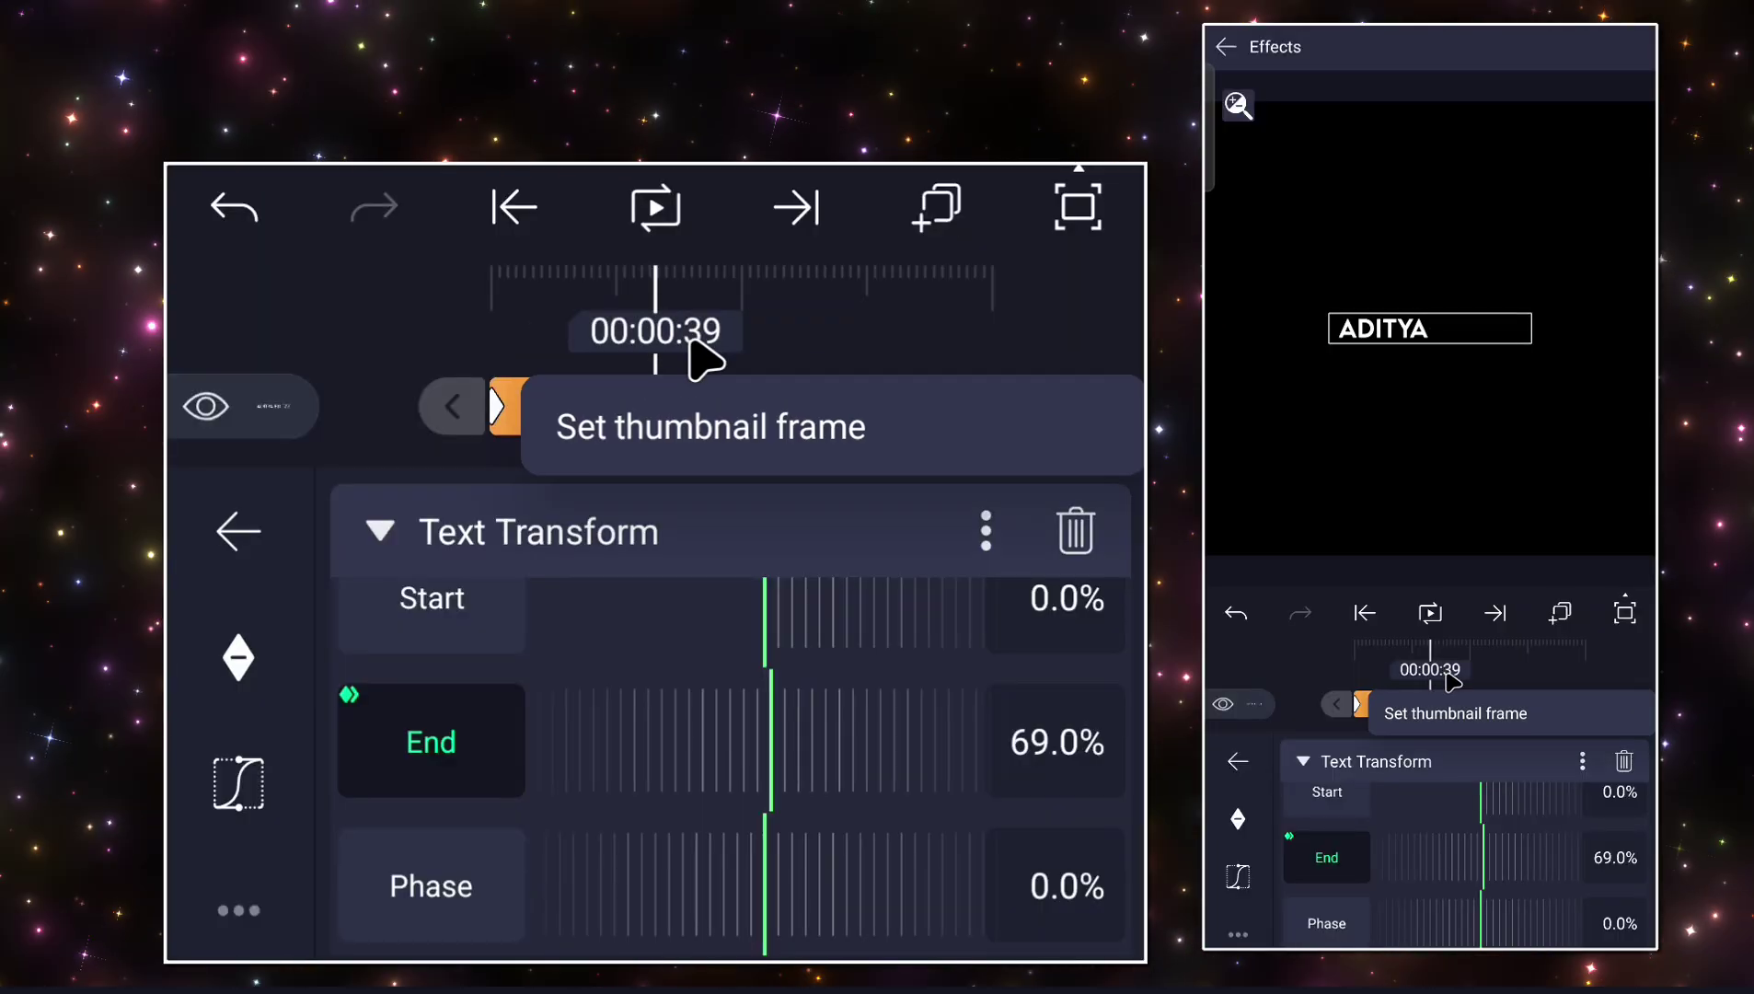
click(704, 344)
drag(803, 348, 724, 330)
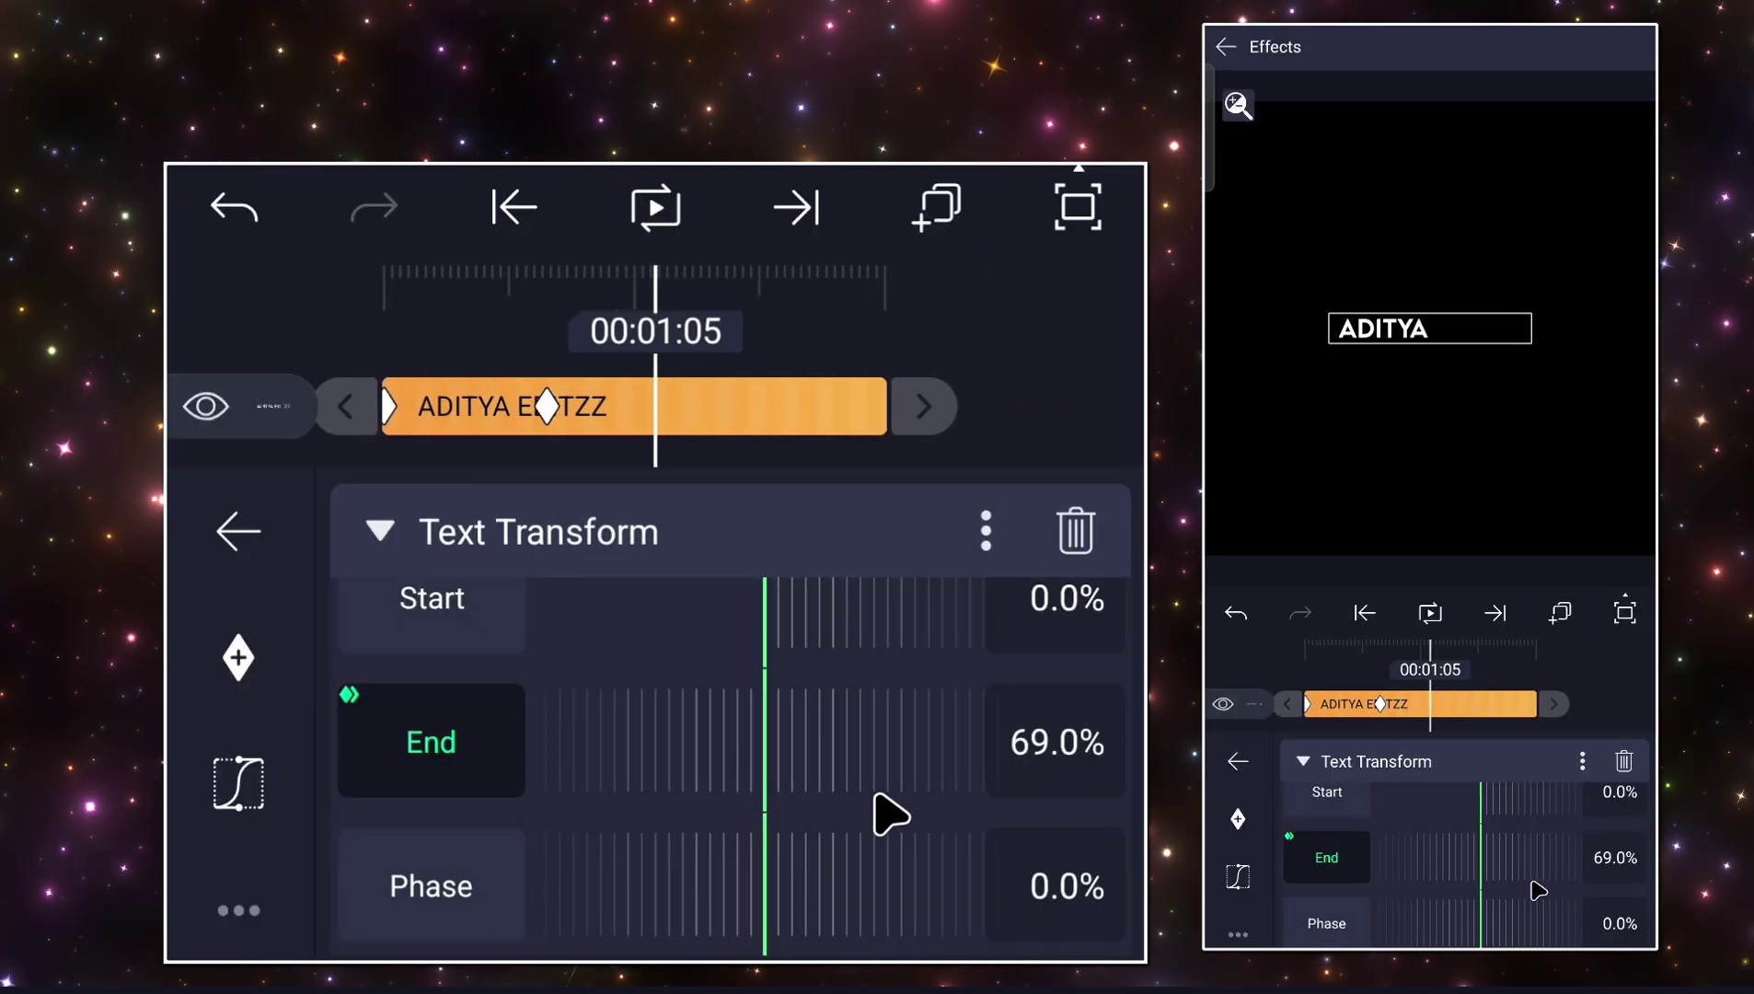
drag(889, 813, 865, 758)
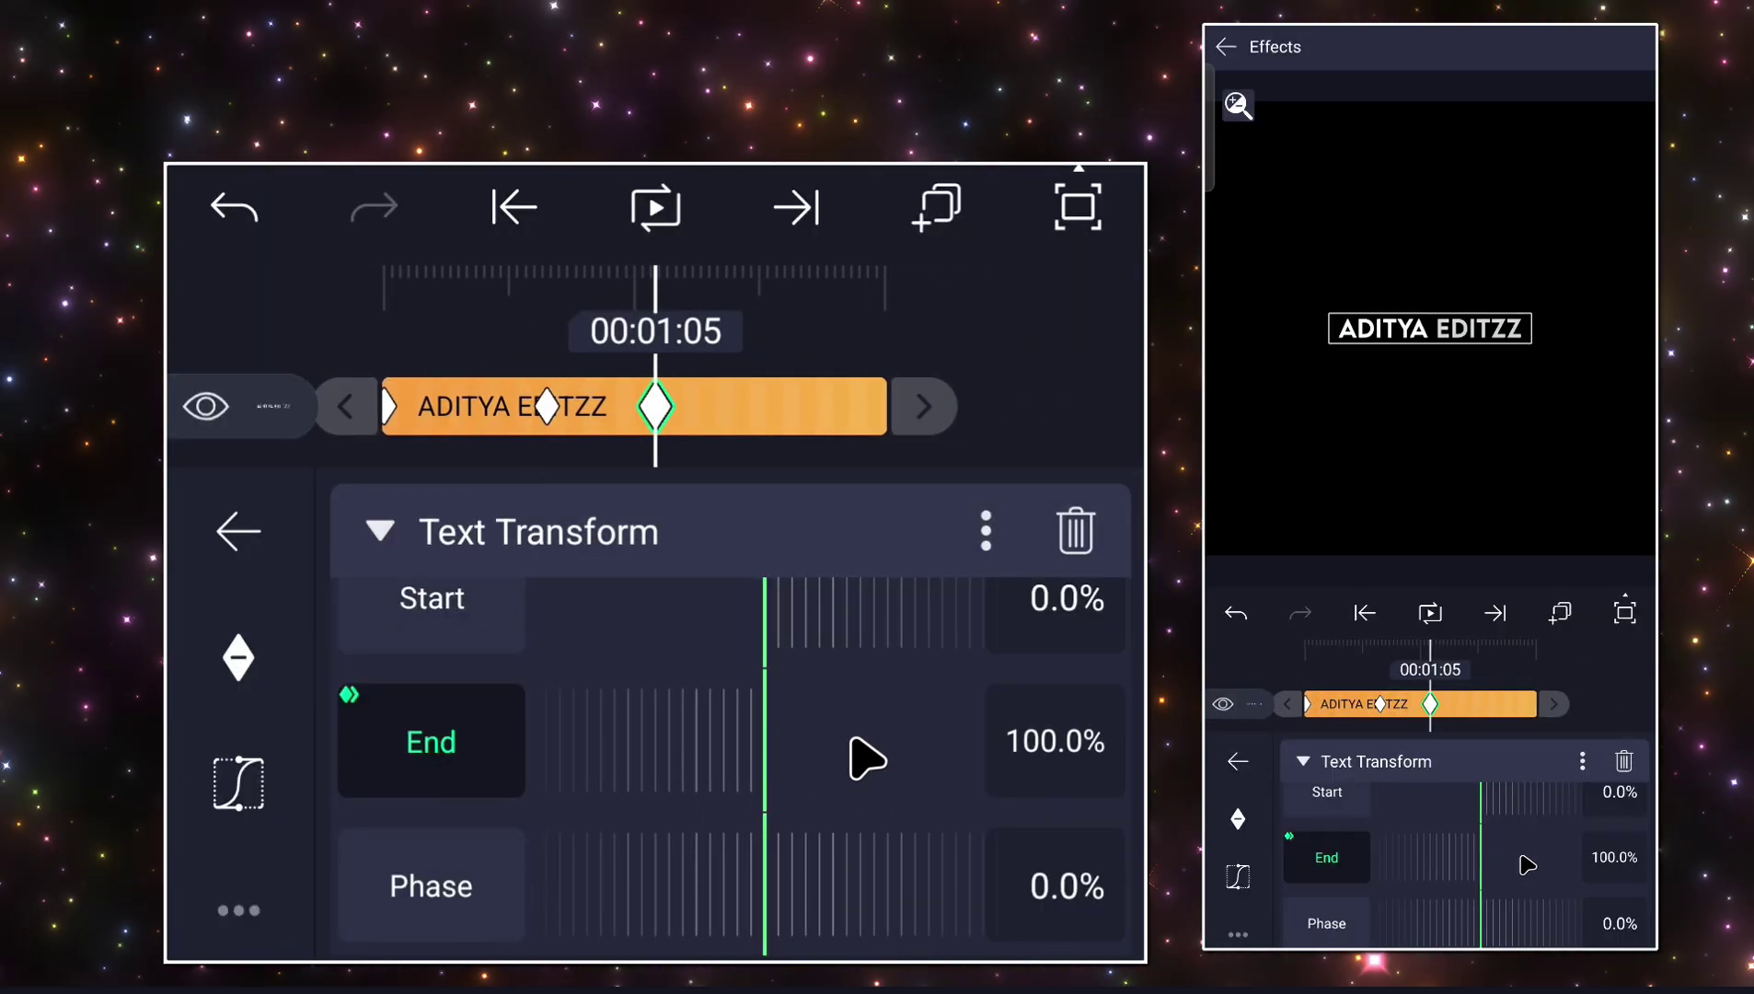
scroll(705, 869, down, 2)
scroll(709, 871, up, 2)
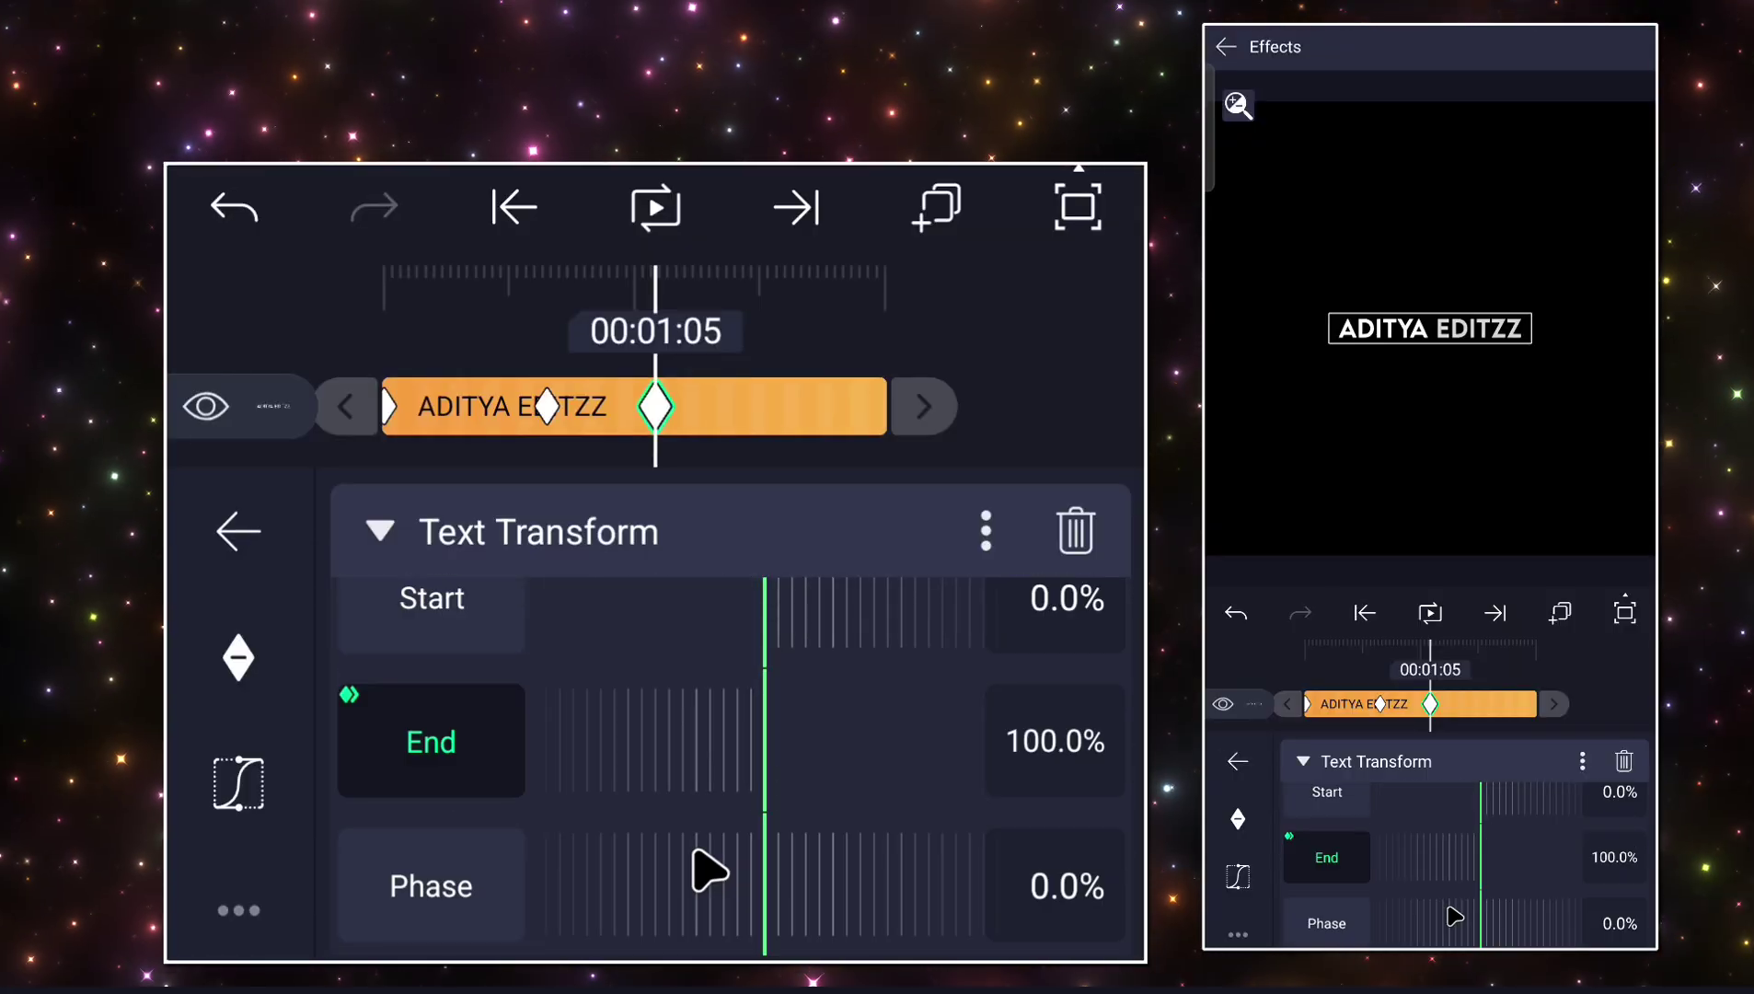
click(377, 570)
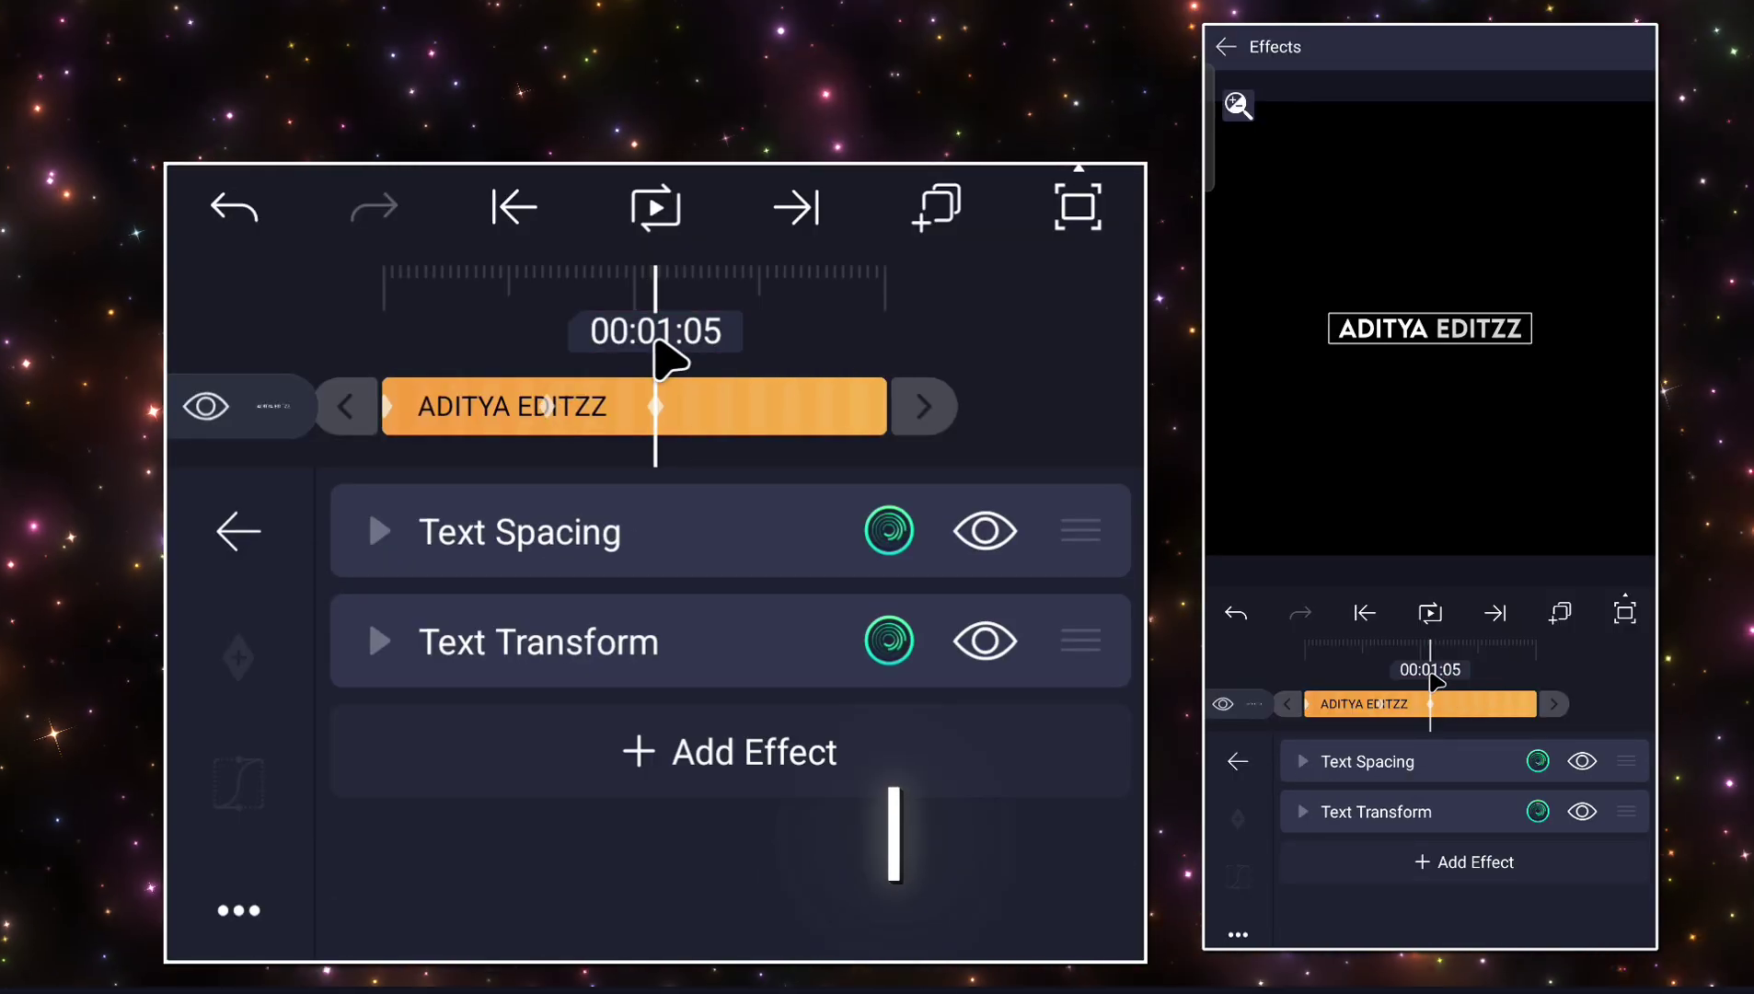
Review Text Transform's Interpolation & Easing settings and scrub back through the word reveal to 00:00:39.
click(654, 639)
click(635, 793)
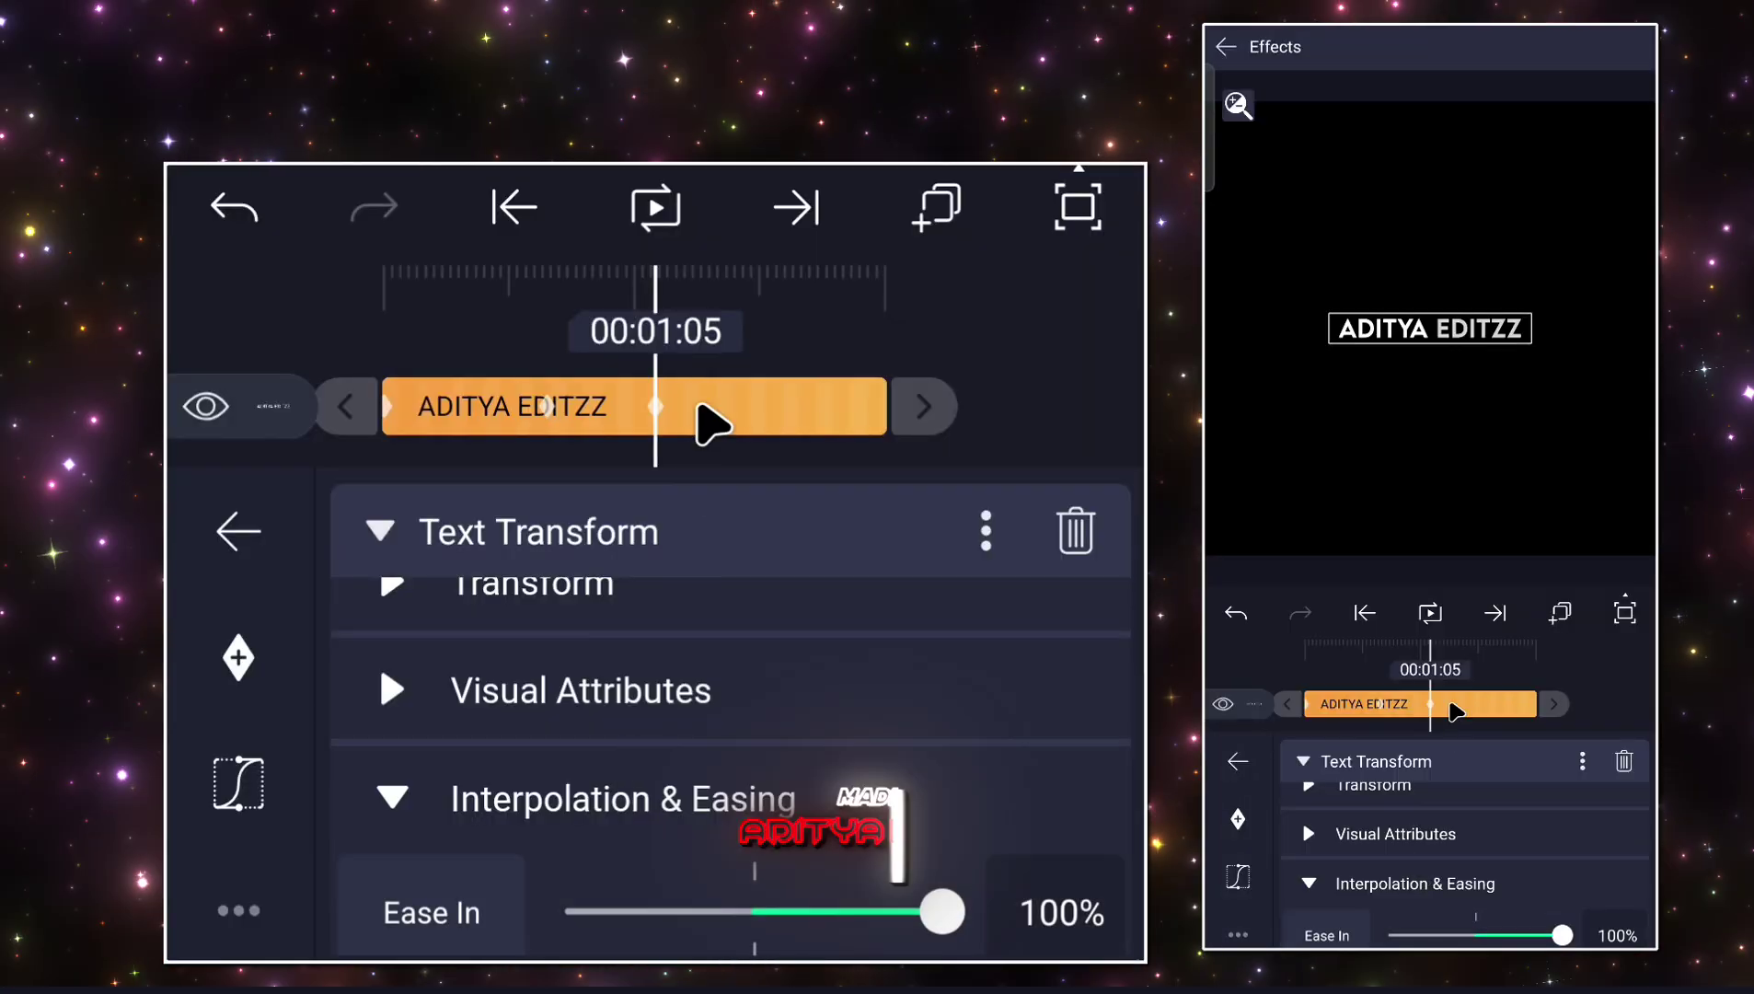
click(353, 347)
drag(353, 347, 469, 391)
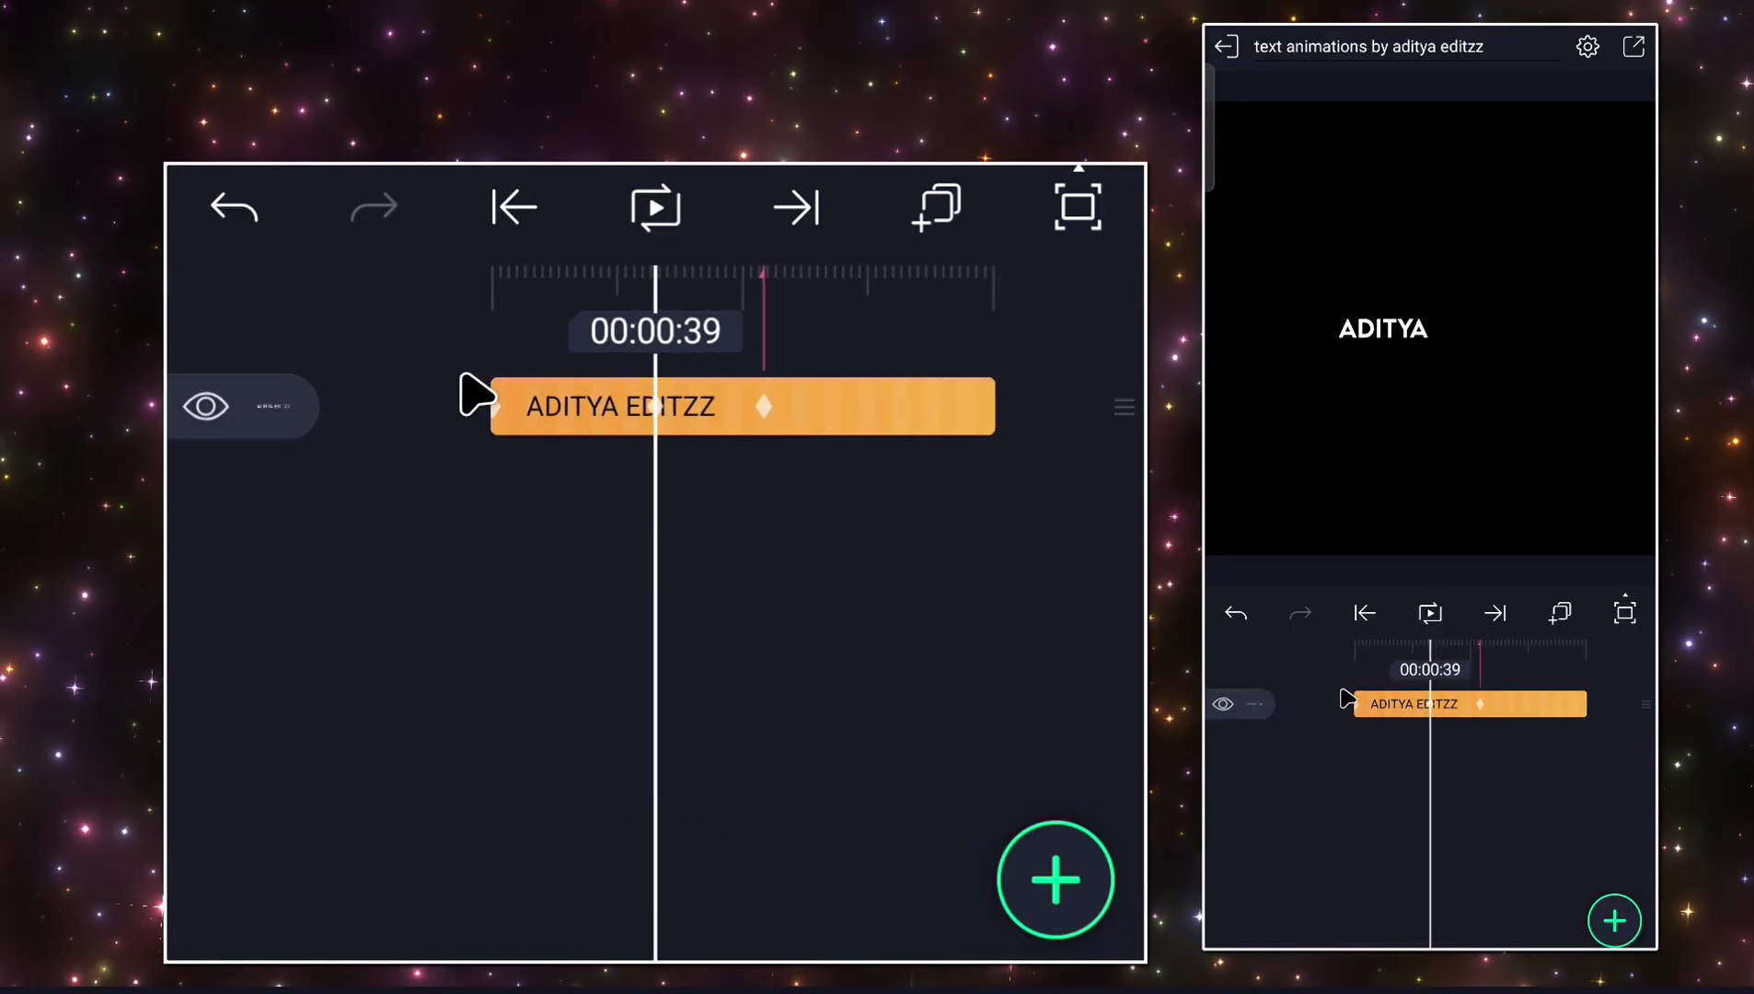
Set Text Transform's Ease In and Ease Out to 0% on the title layer and play back the reveal.
click(626, 409)
click(952, 907)
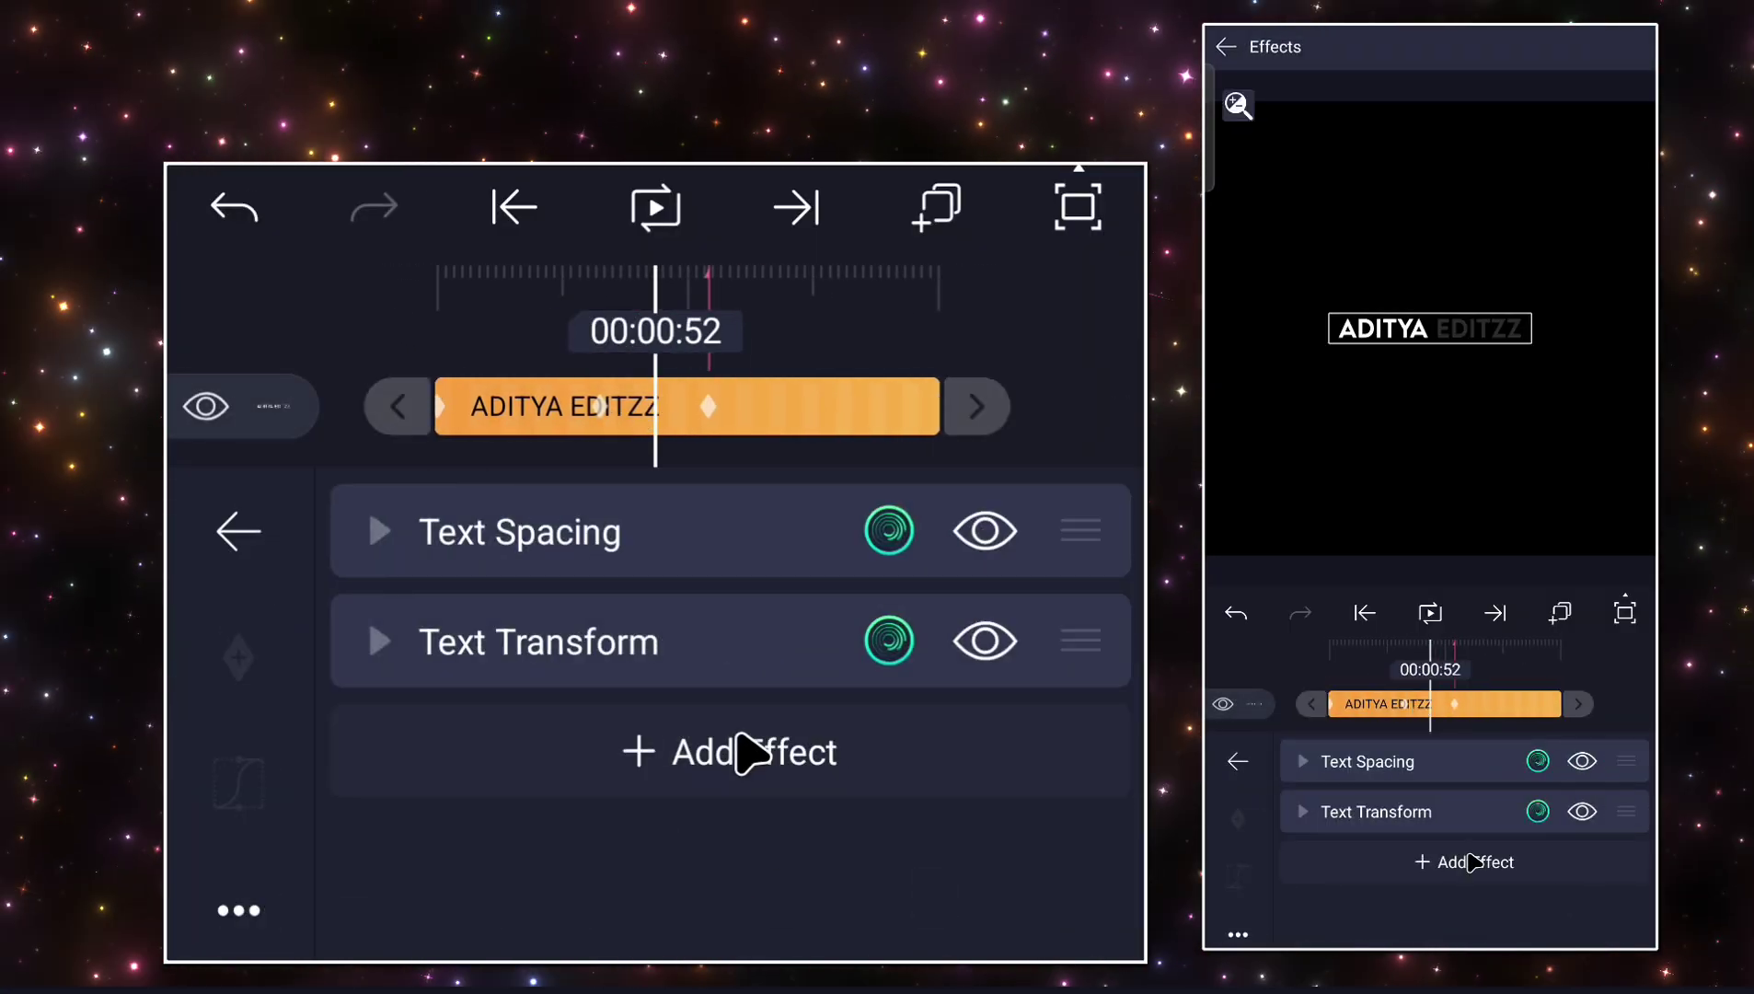
click(740, 649)
click(676, 800)
scroll(858, 842, down, 2)
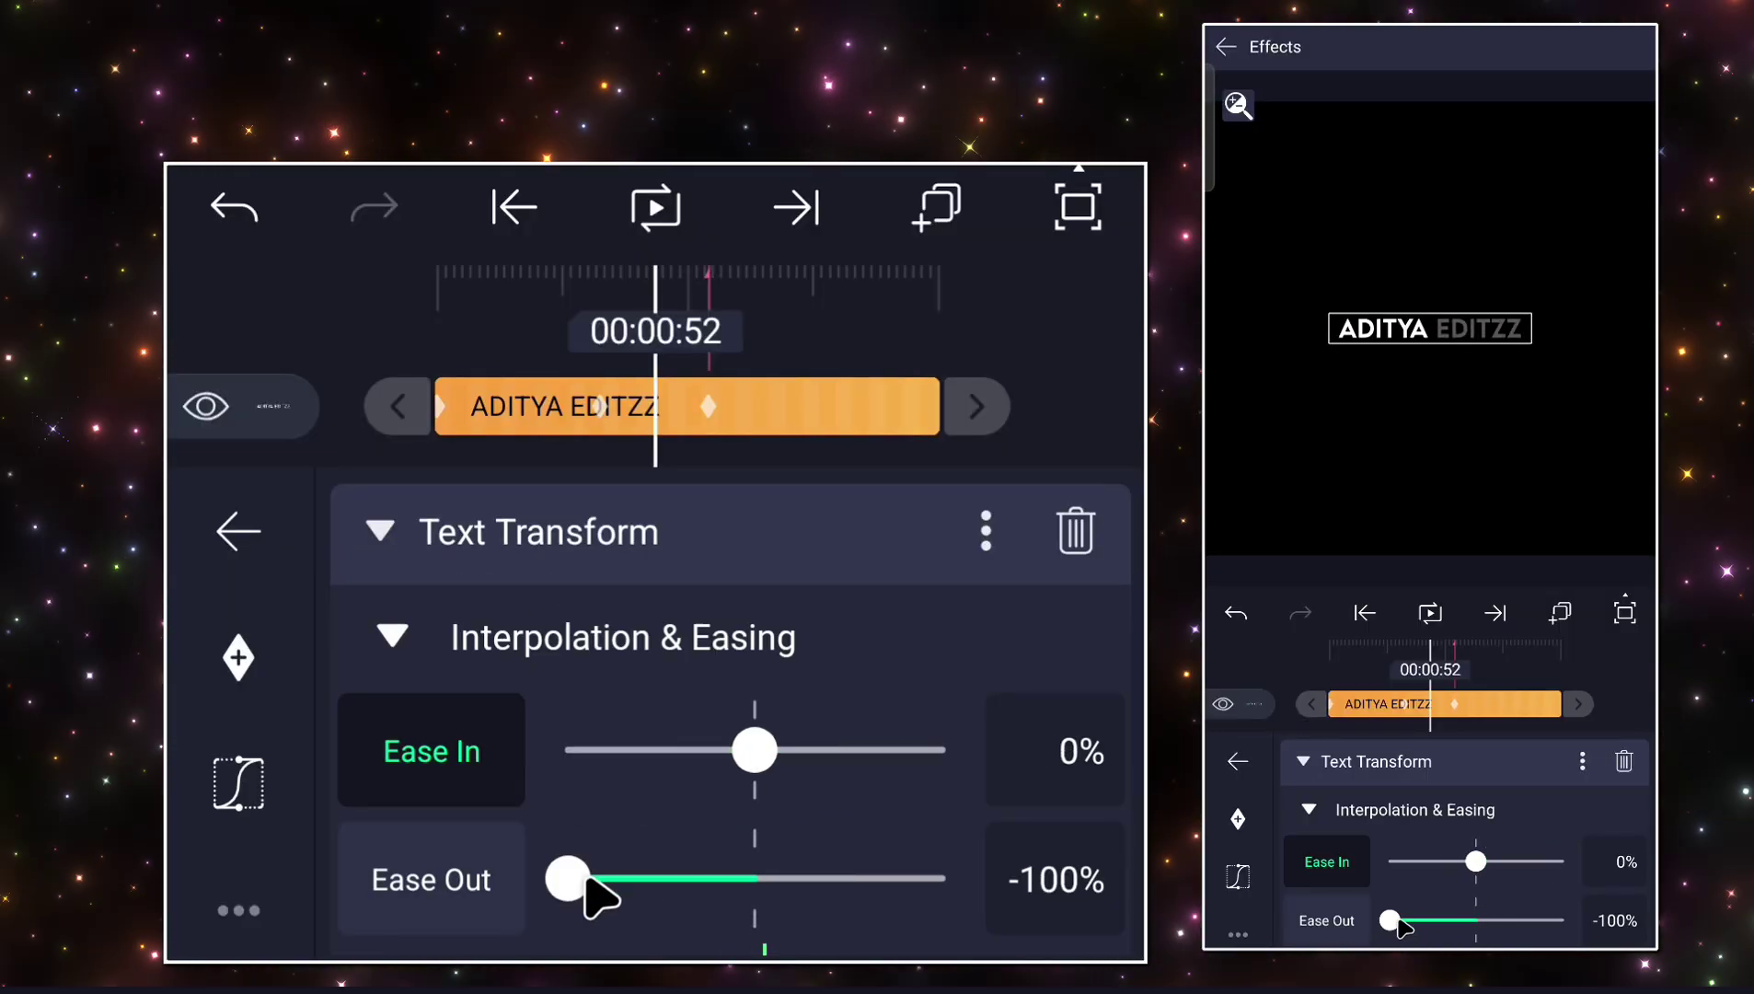
drag(598, 898, 771, 911)
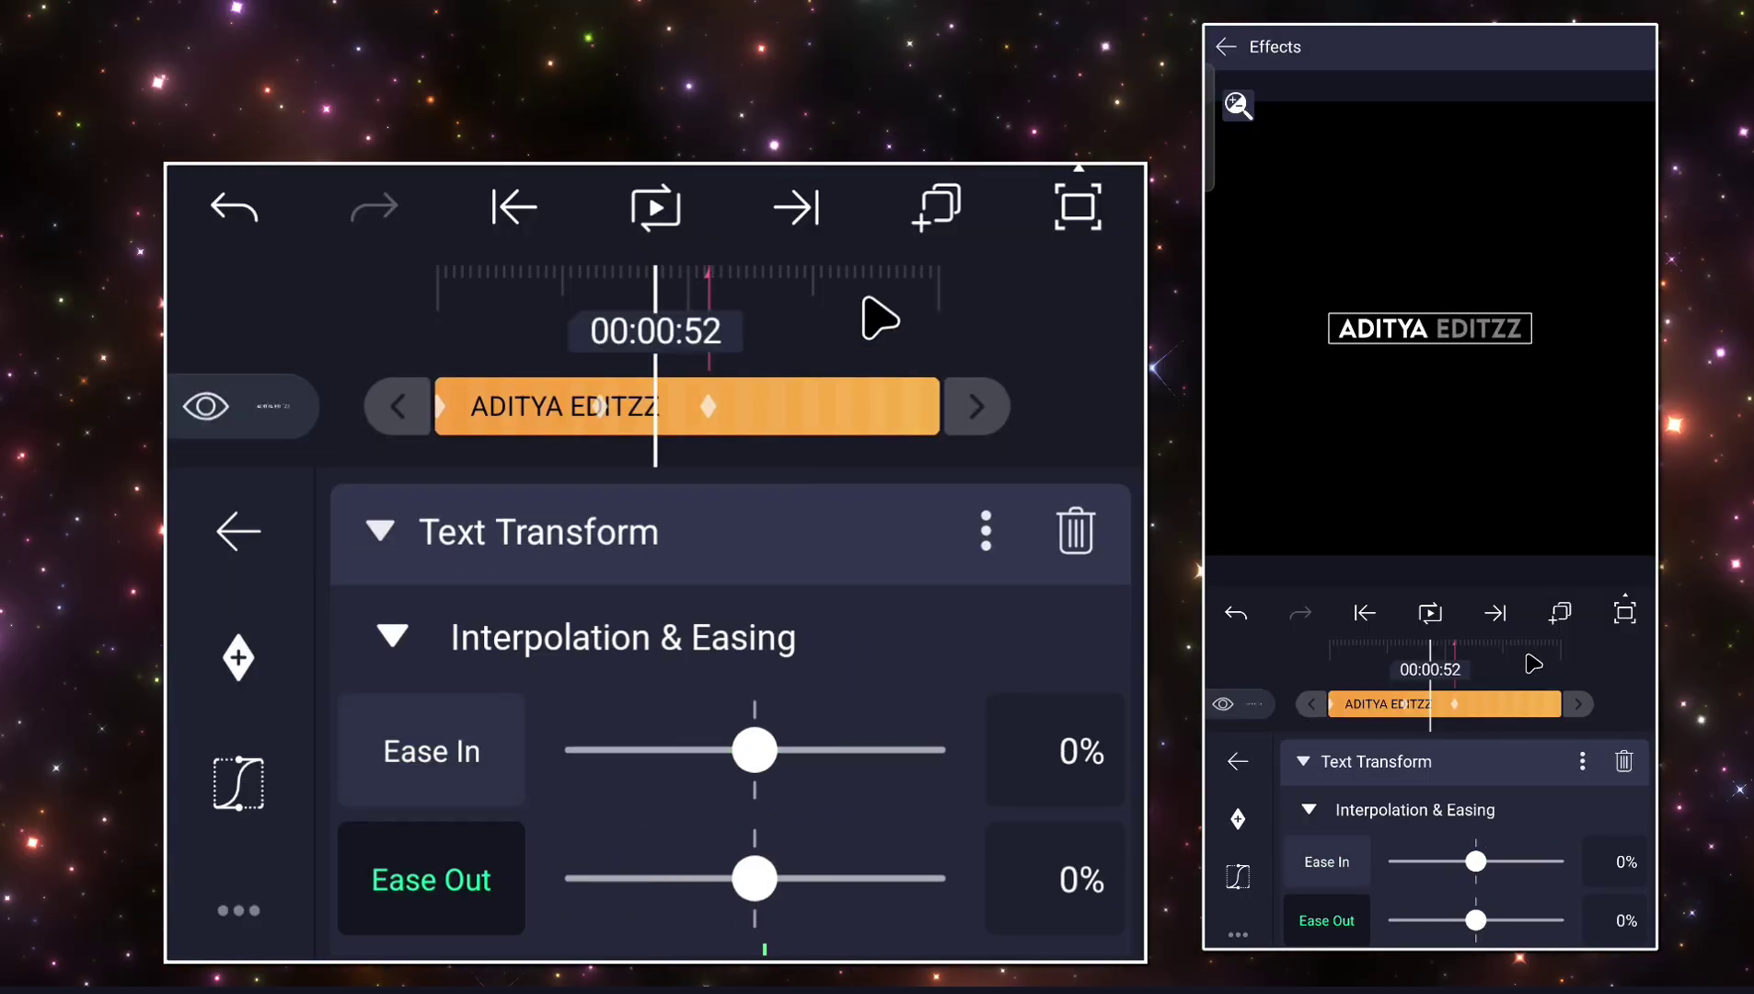
click(504, 210)
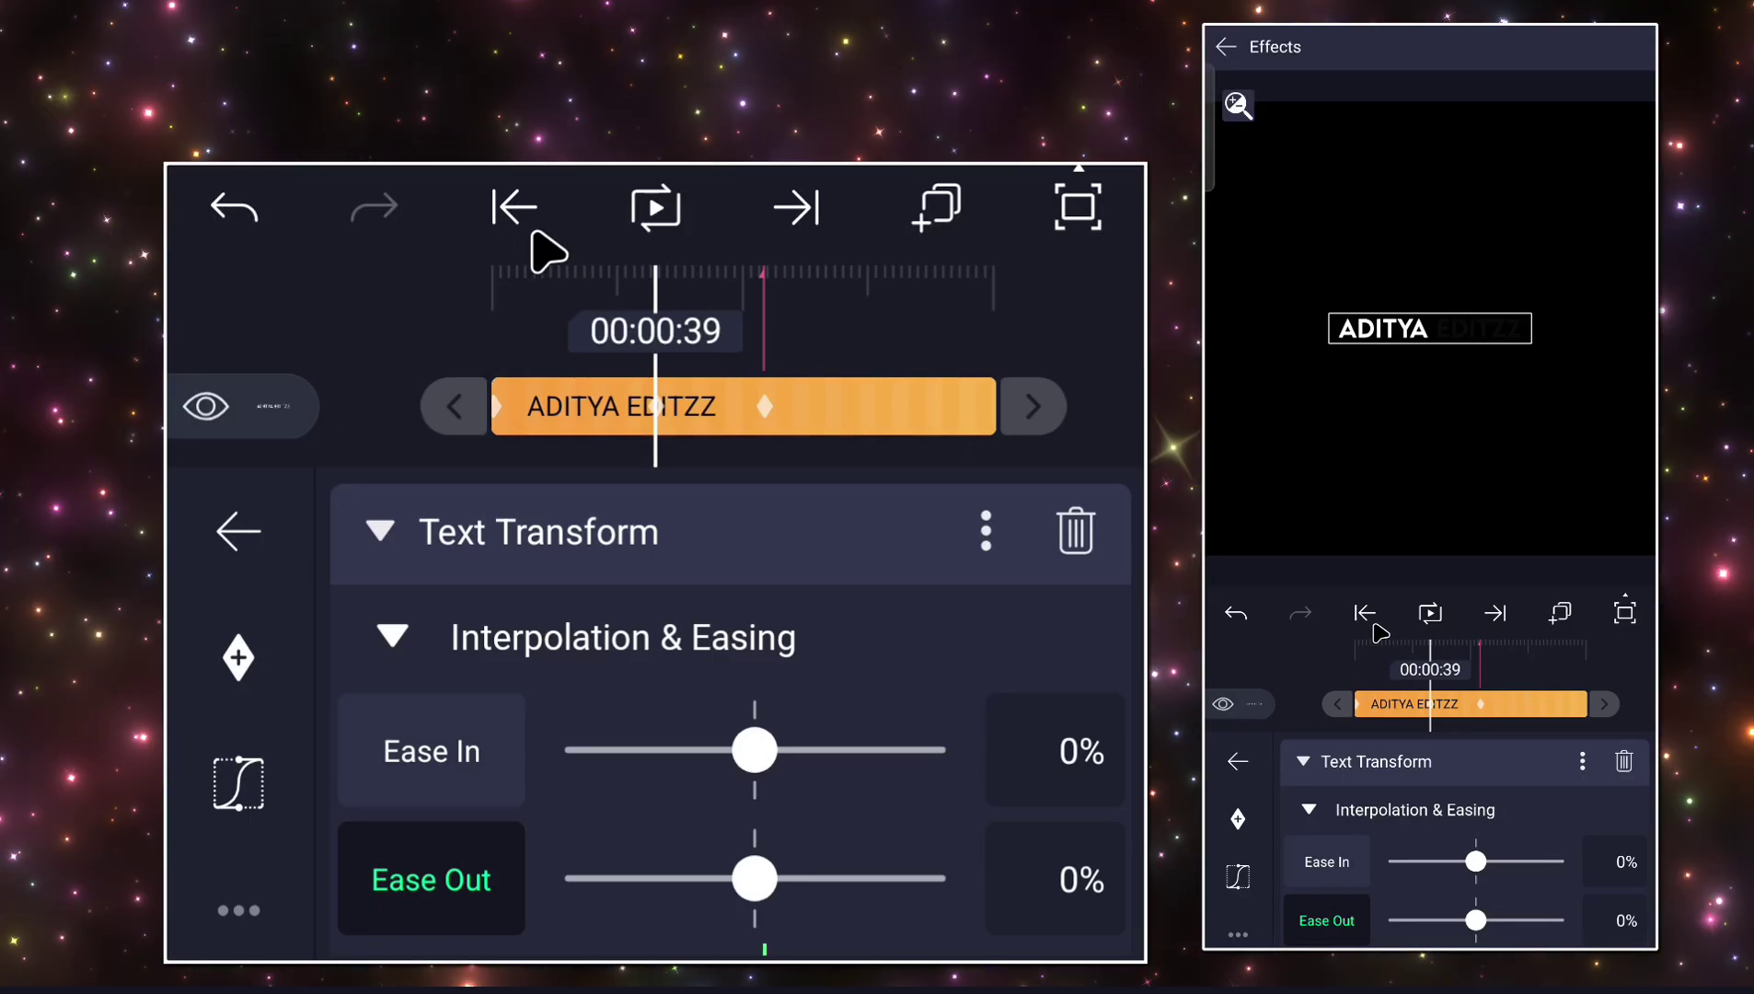
click(536, 234)
click(635, 221)
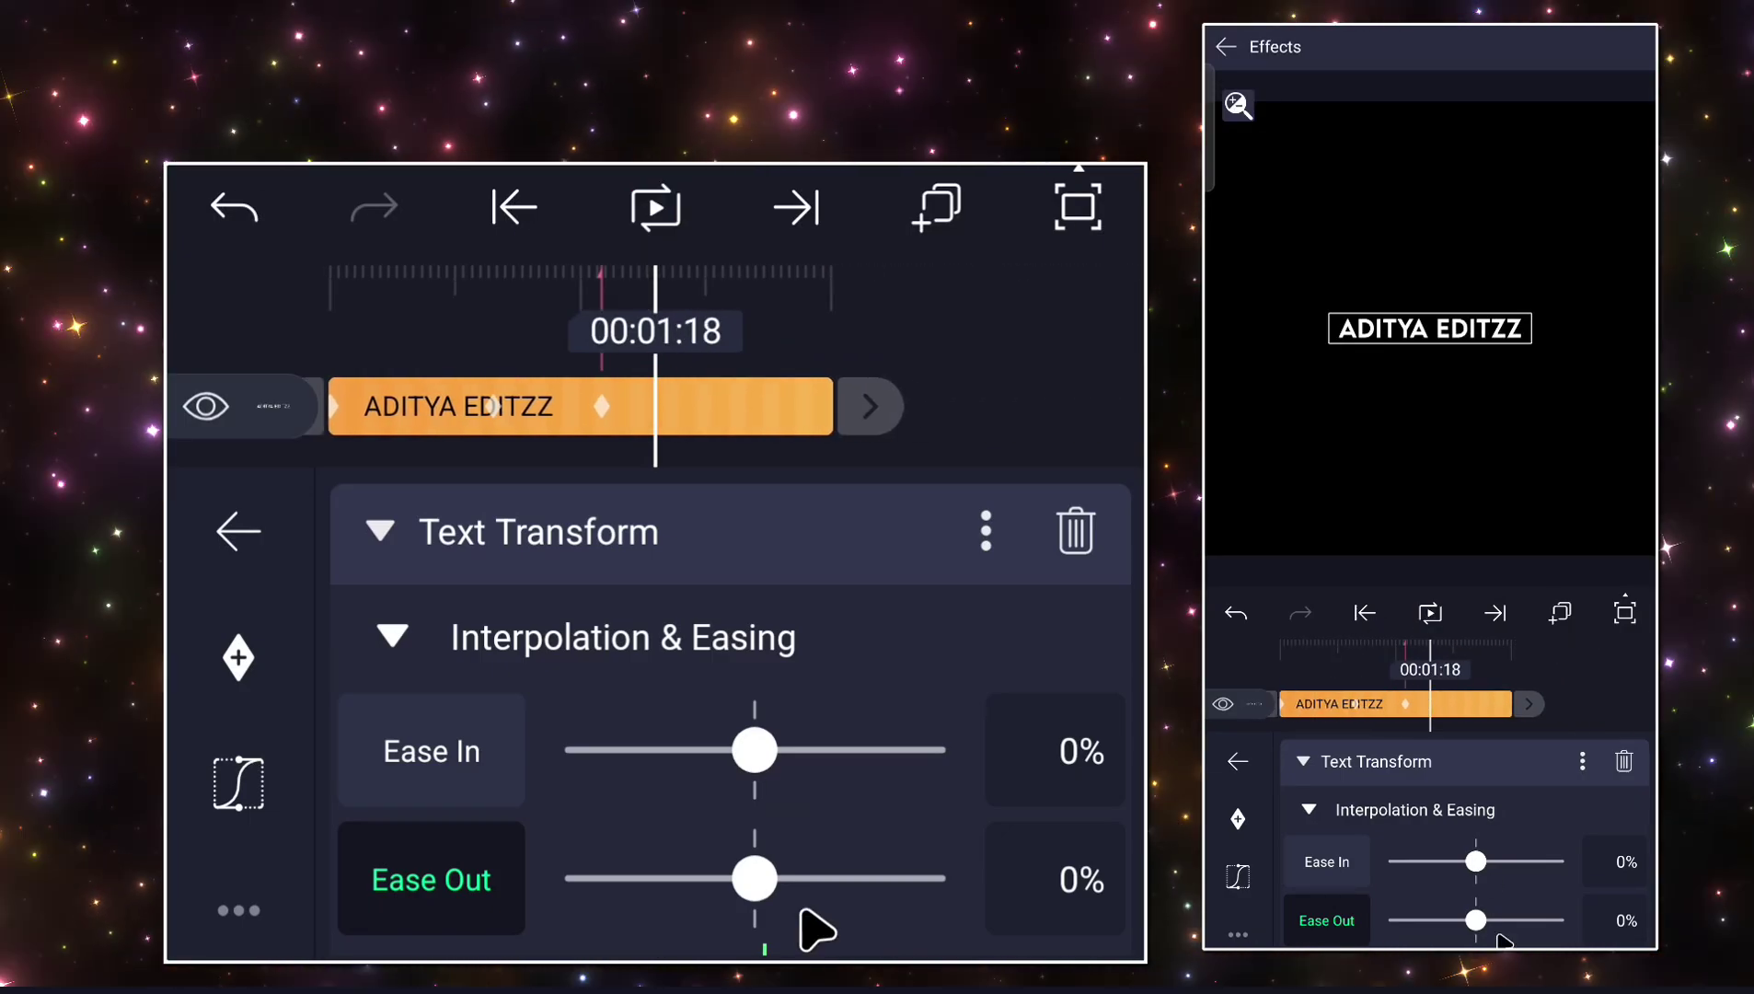
Set Ease In to 100% and Ease Out to -100%, play back the word reveal, and collapse Text Transform.
drag(766, 750, 948, 750)
drag(802, 874, 242, 869)
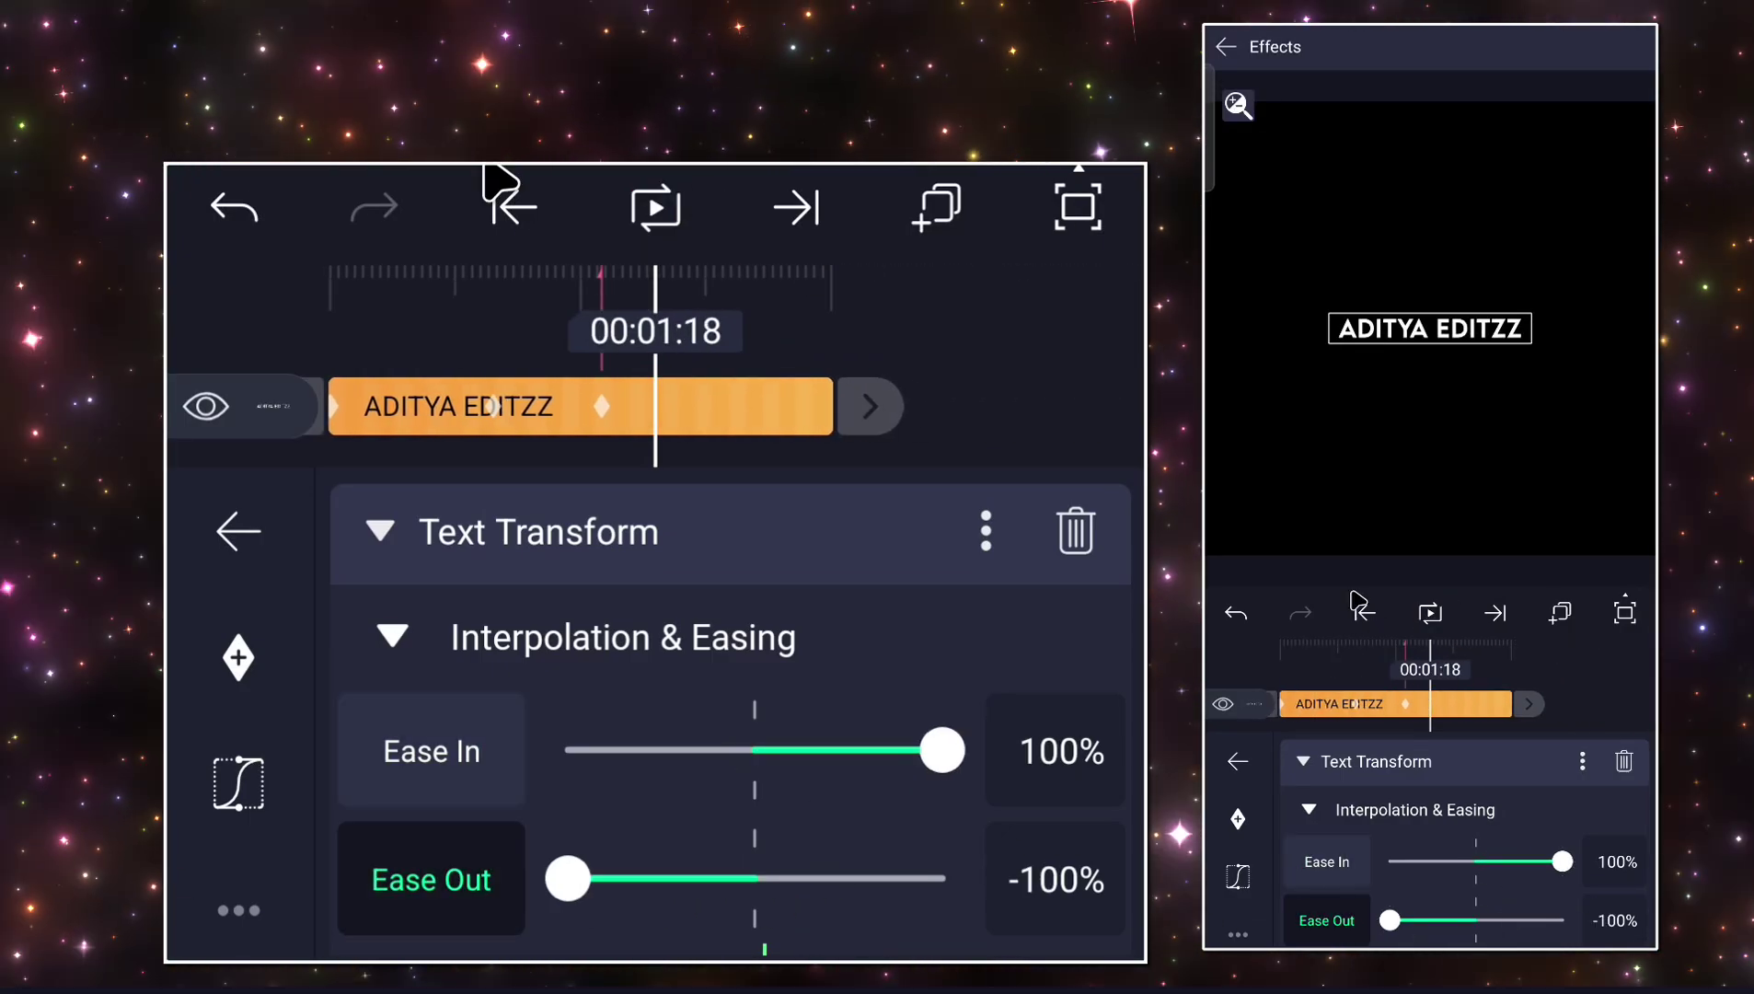
click(504, 211)
click(505, 212)
click(653, 208)
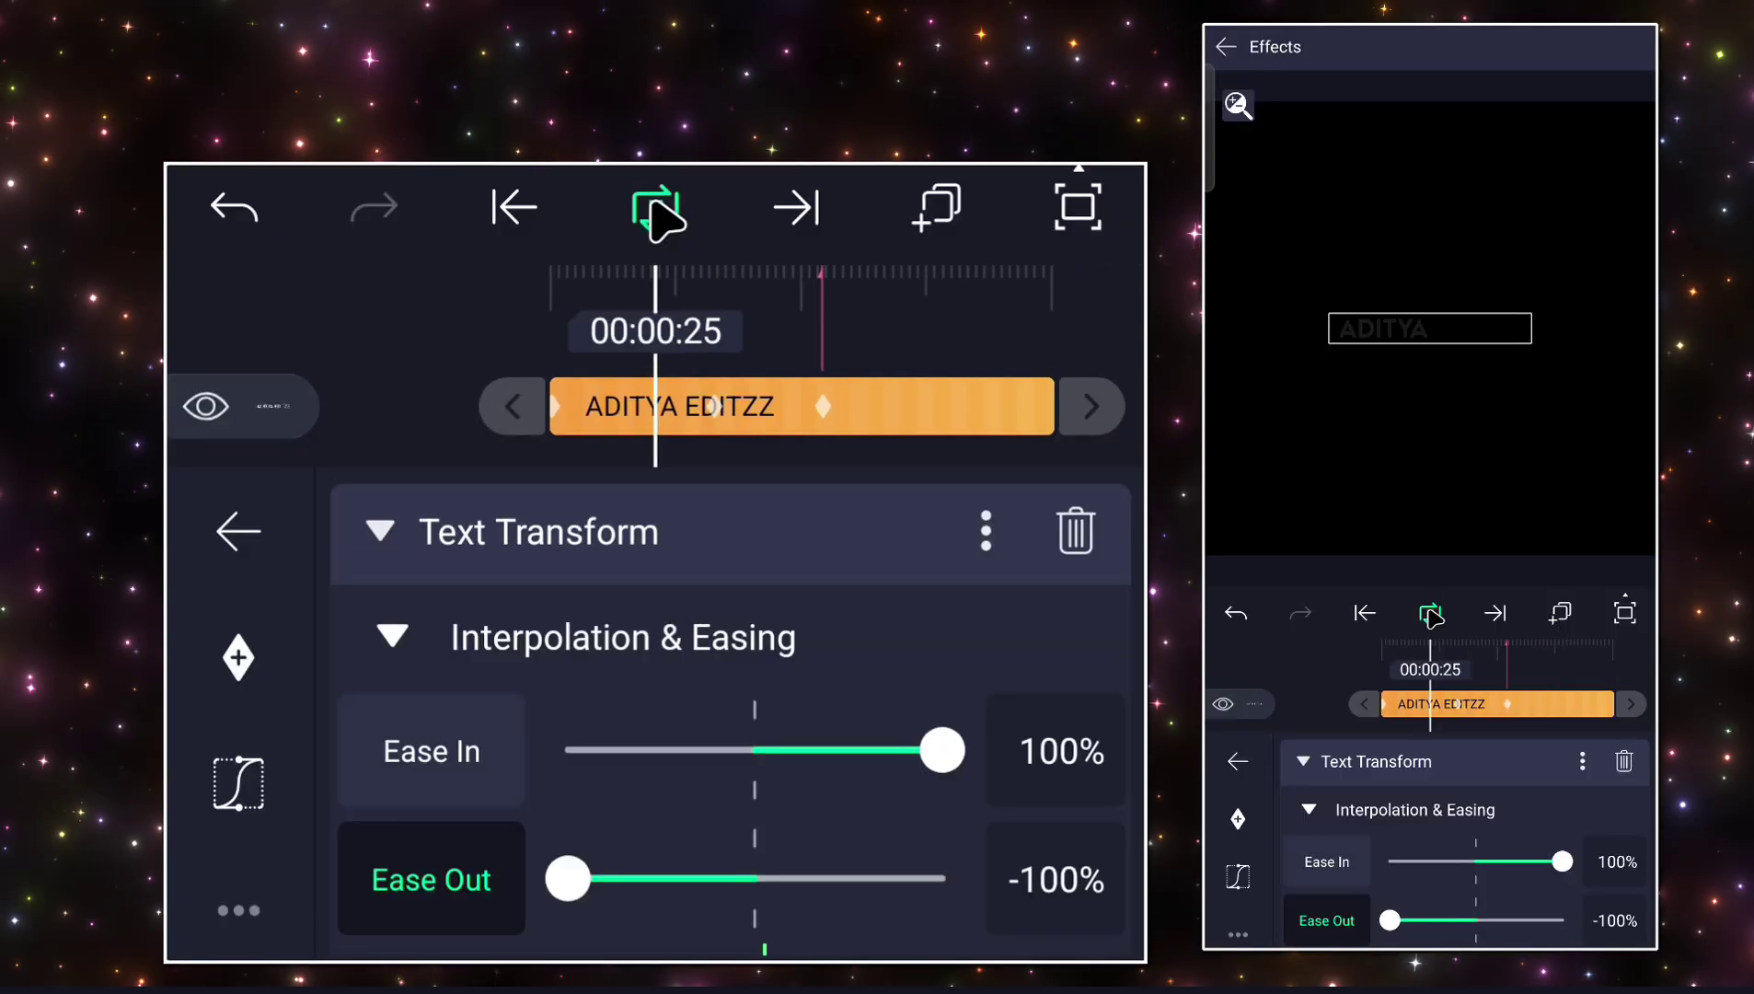
click(512, 211)
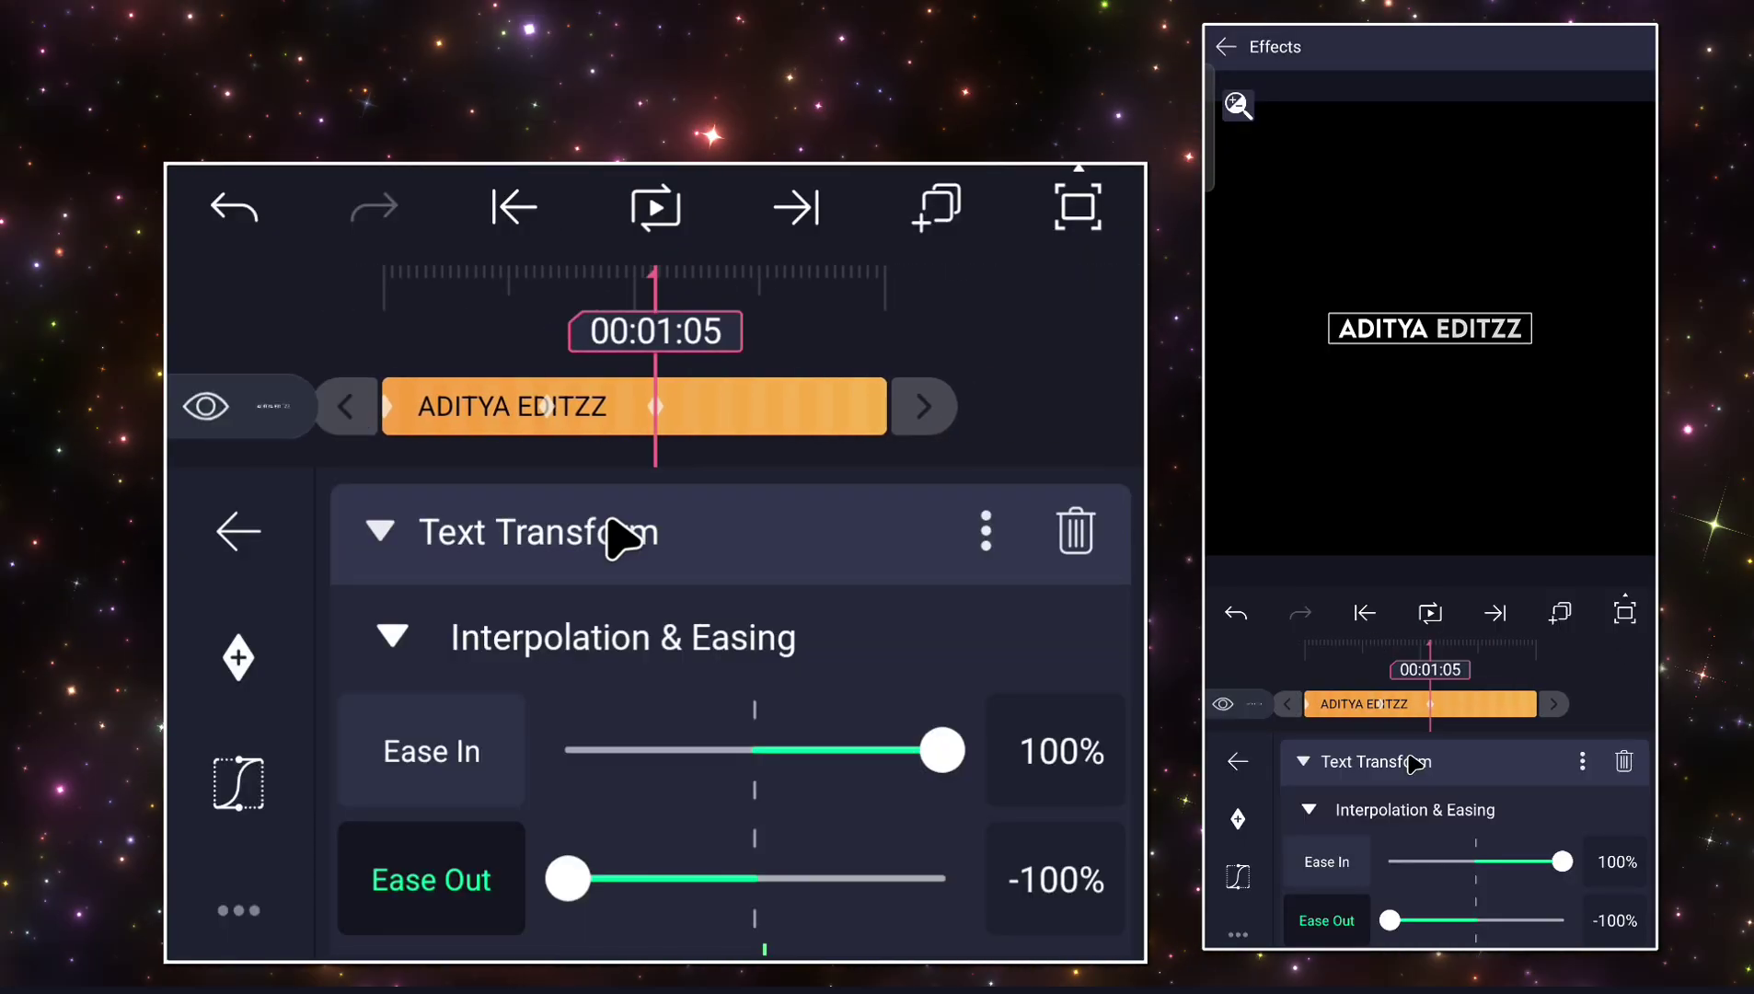
click(607, 531)
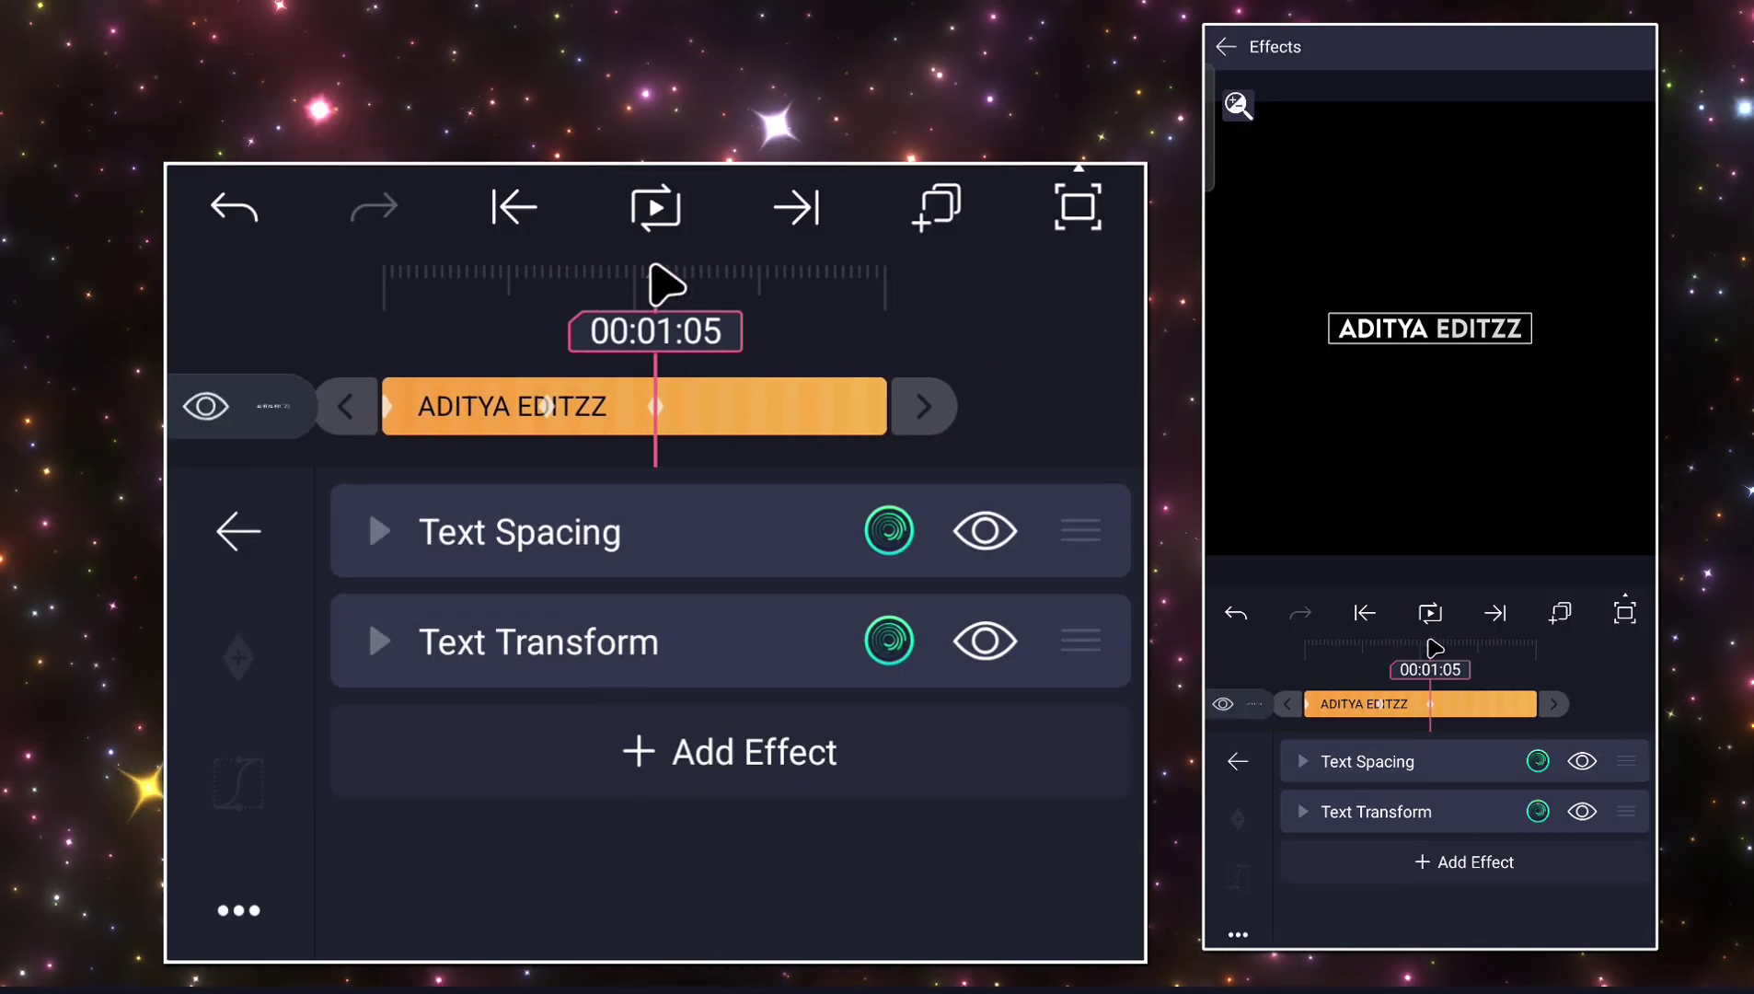
Set Text Transform's Overlap to 1000% and play back the reveal from the start.
click(681, 672)
scroll(671, 655, down, 10)
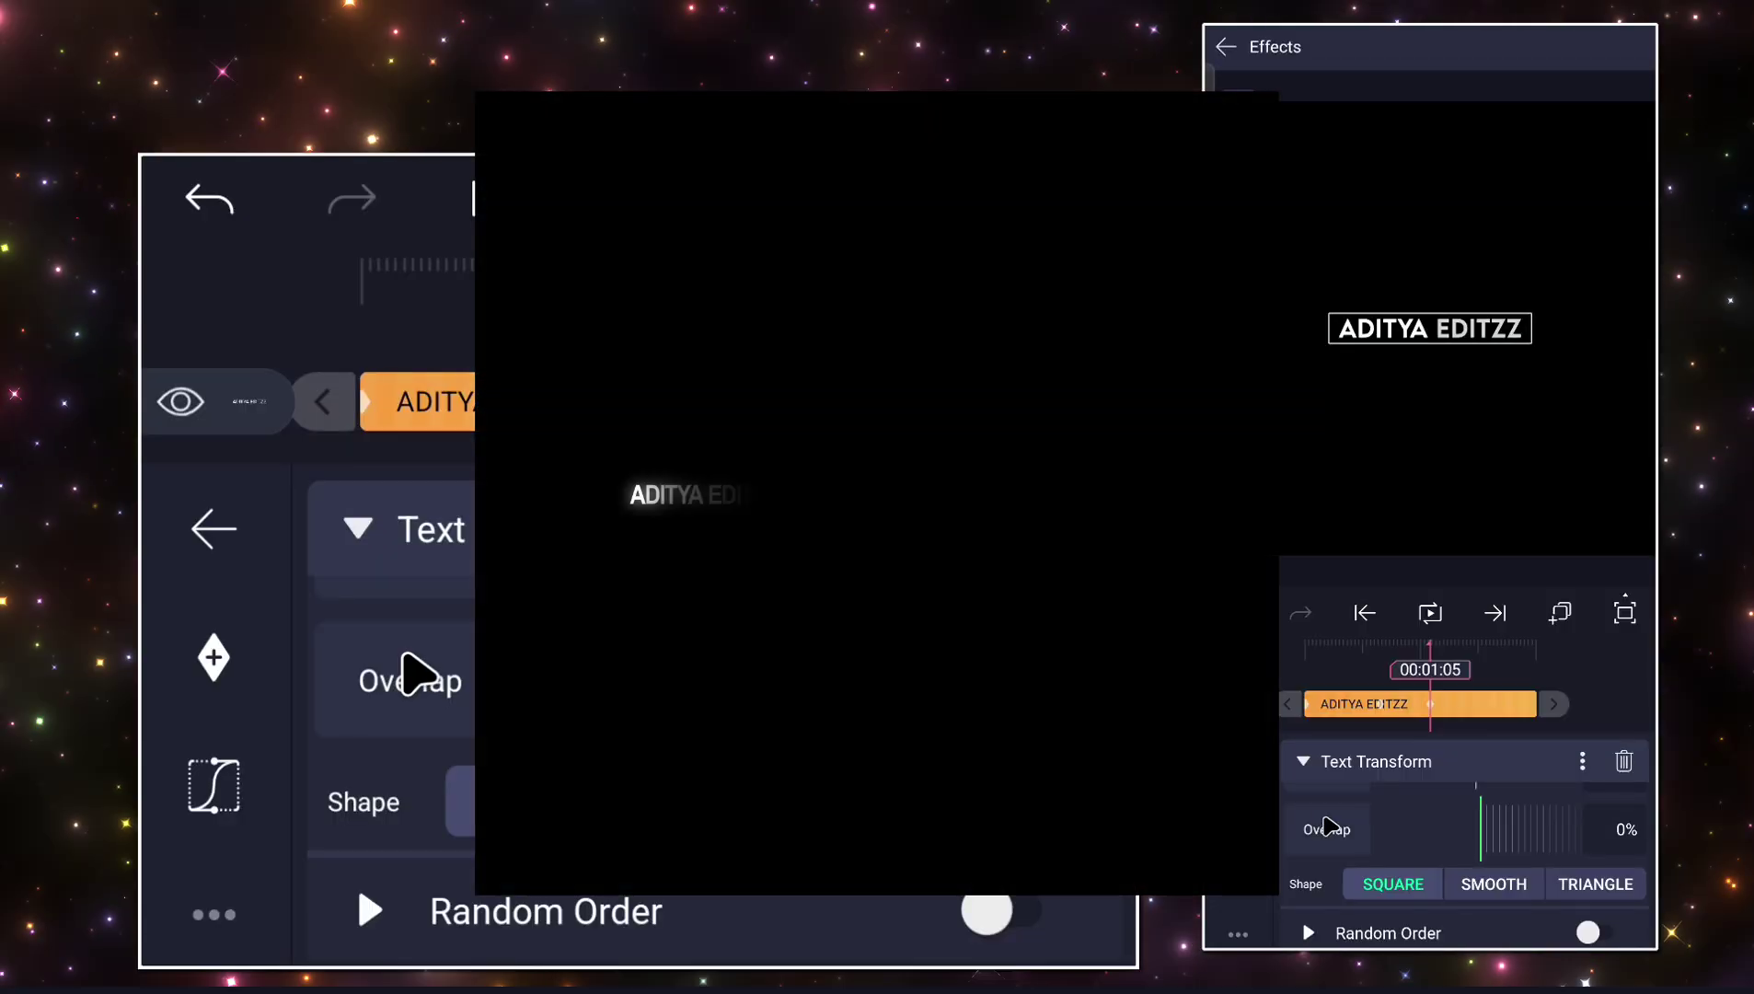
drag(1559, 831, 1617, 831)
click(1617, 831)
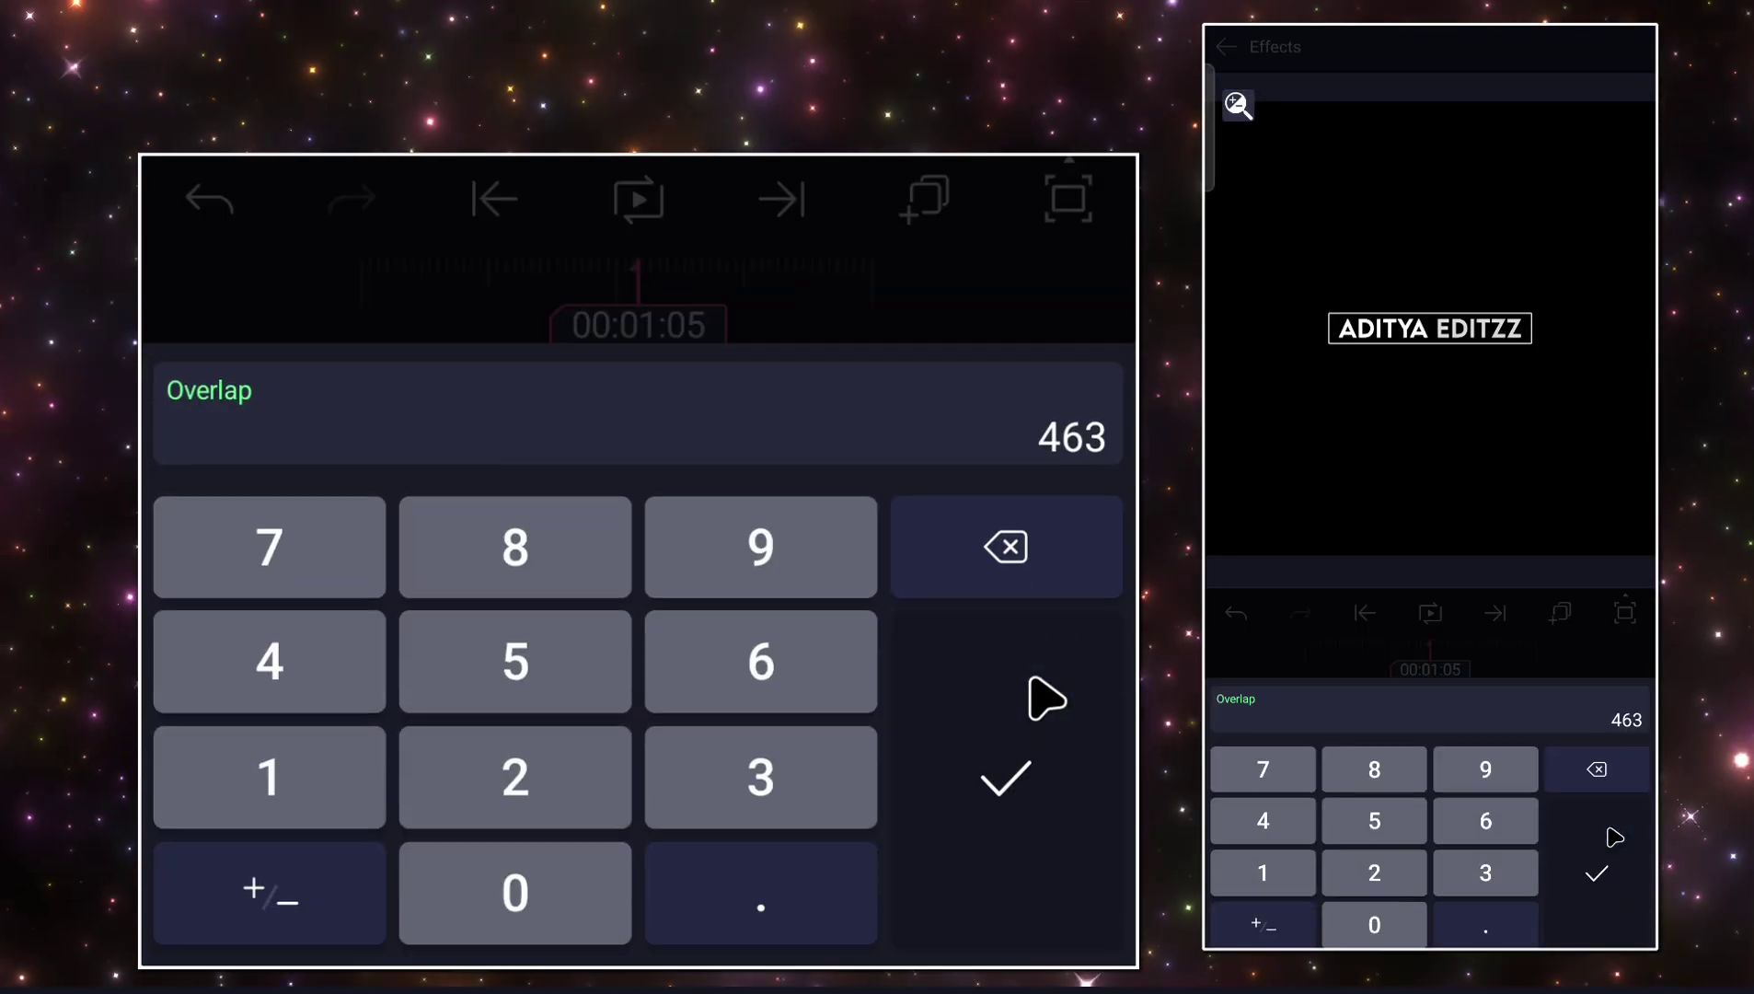
click(1350, 915)
click(1351, 915)
click(1353, 918)
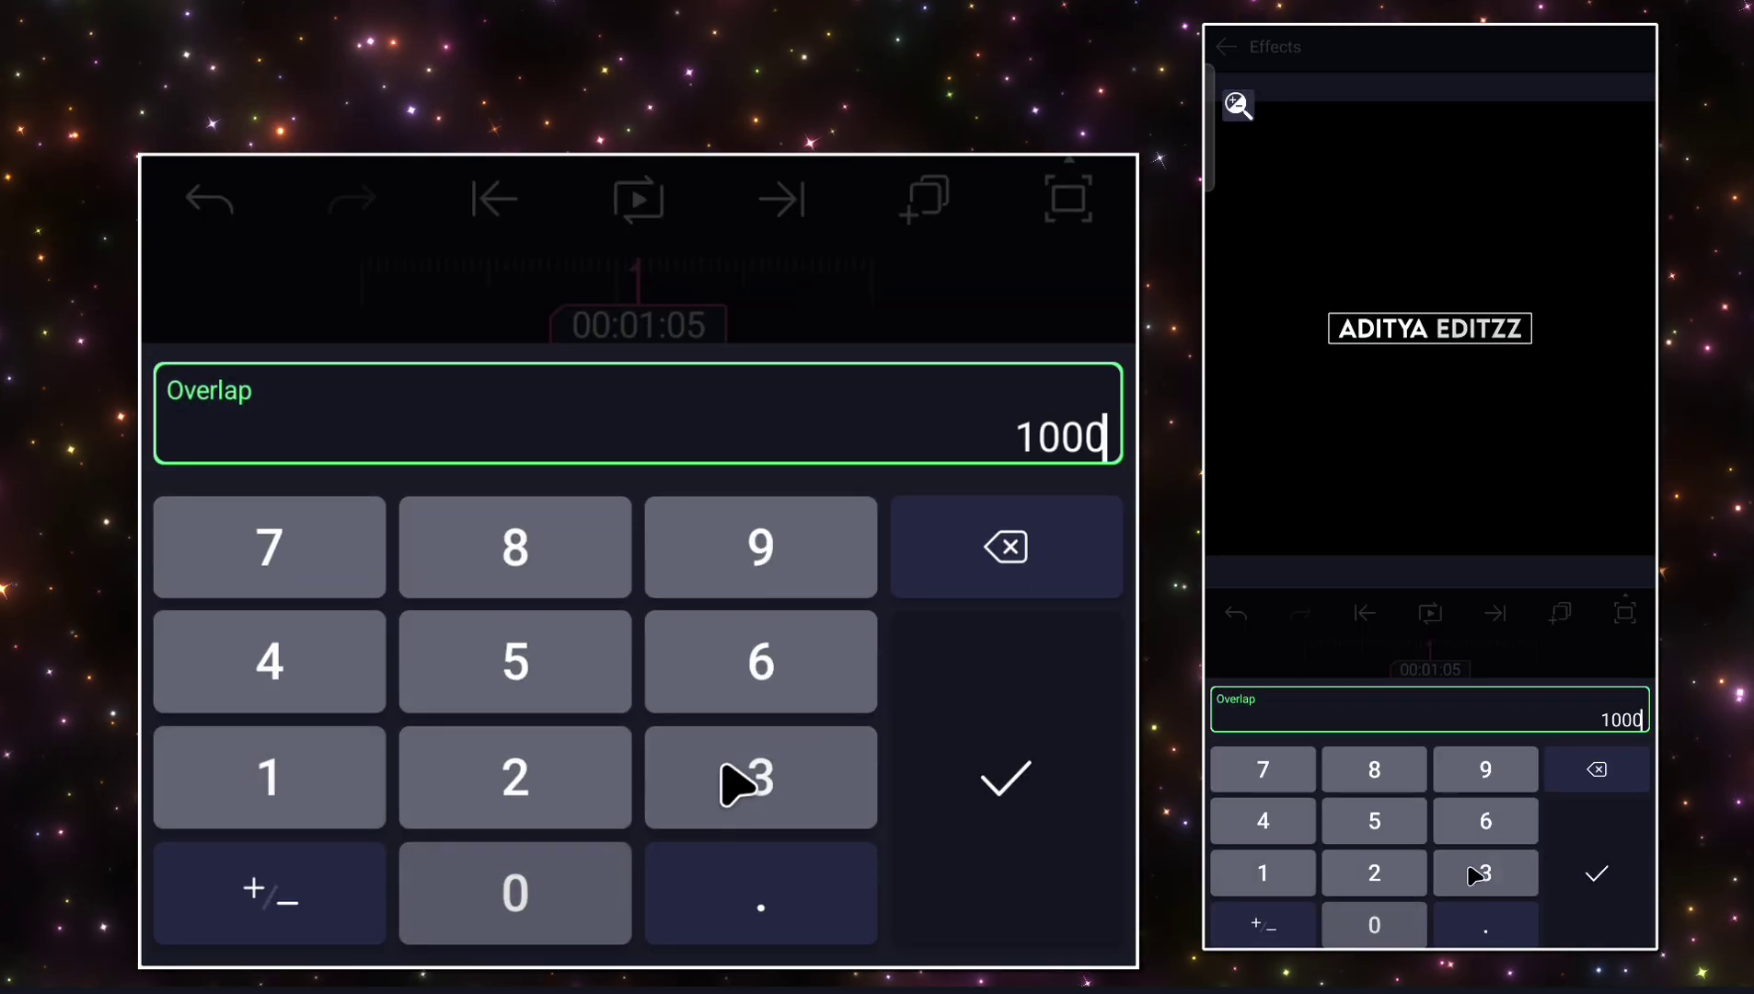
click(1596, 872)
drag(1389, 646, 1424, 646)
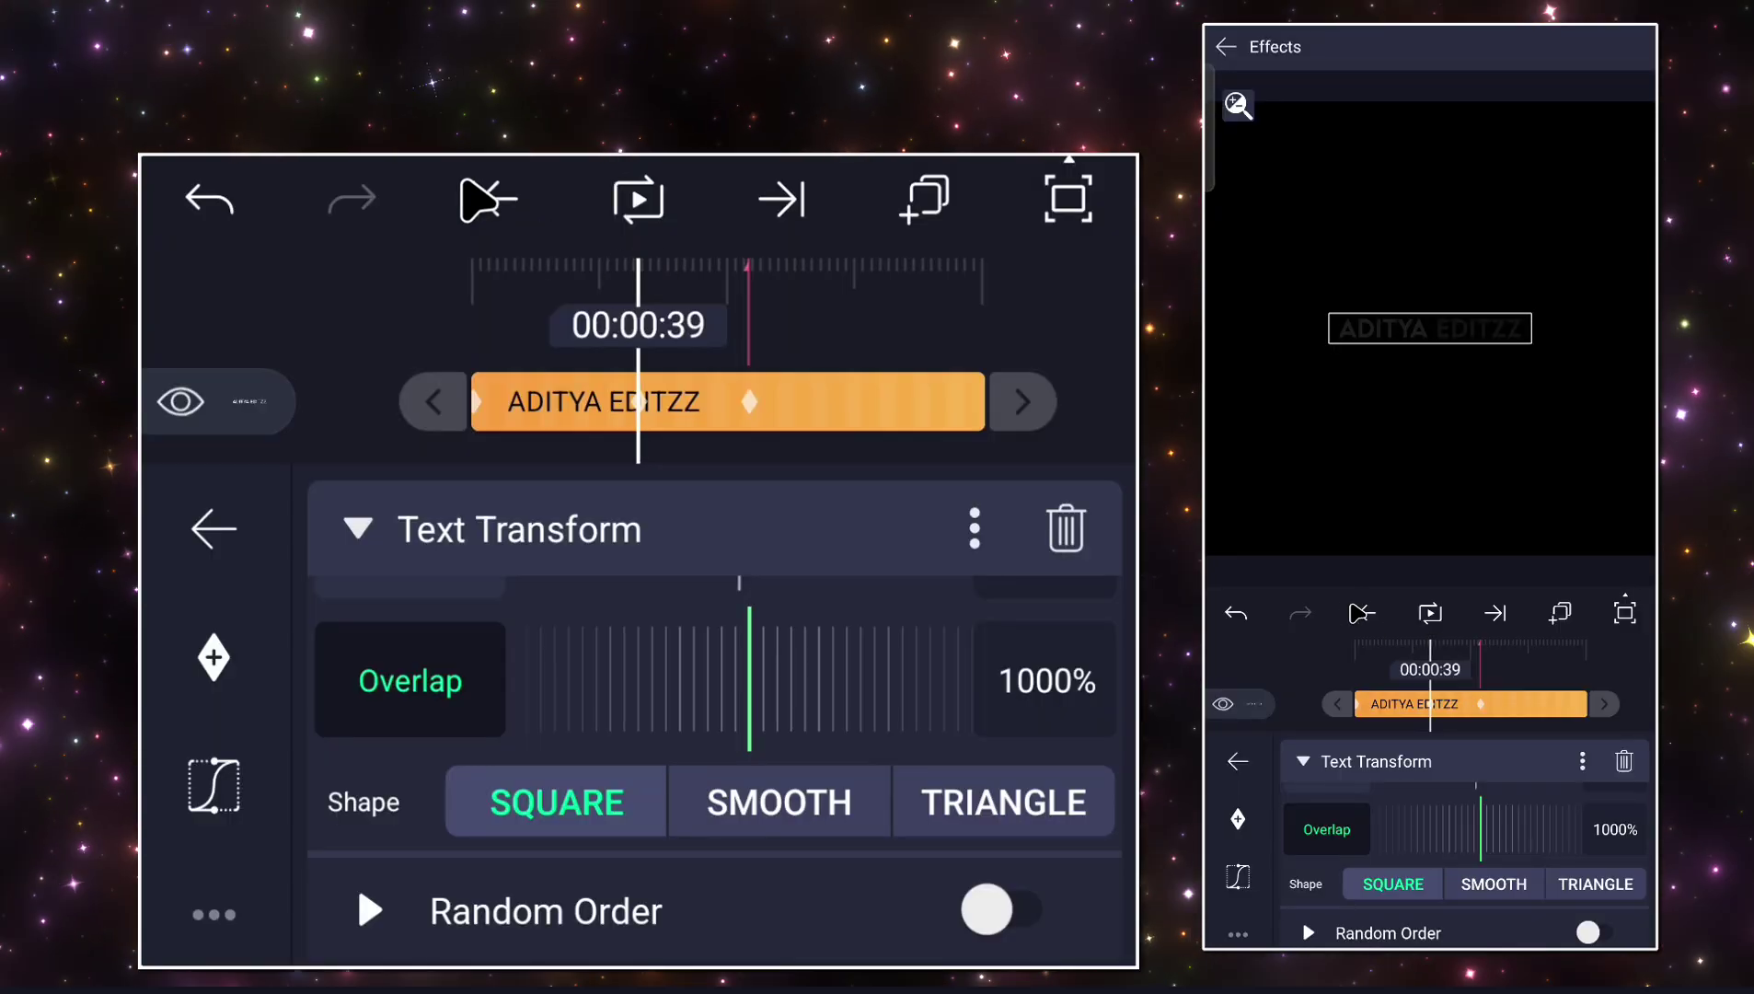
click(1363, 612)
click(1427, 612)
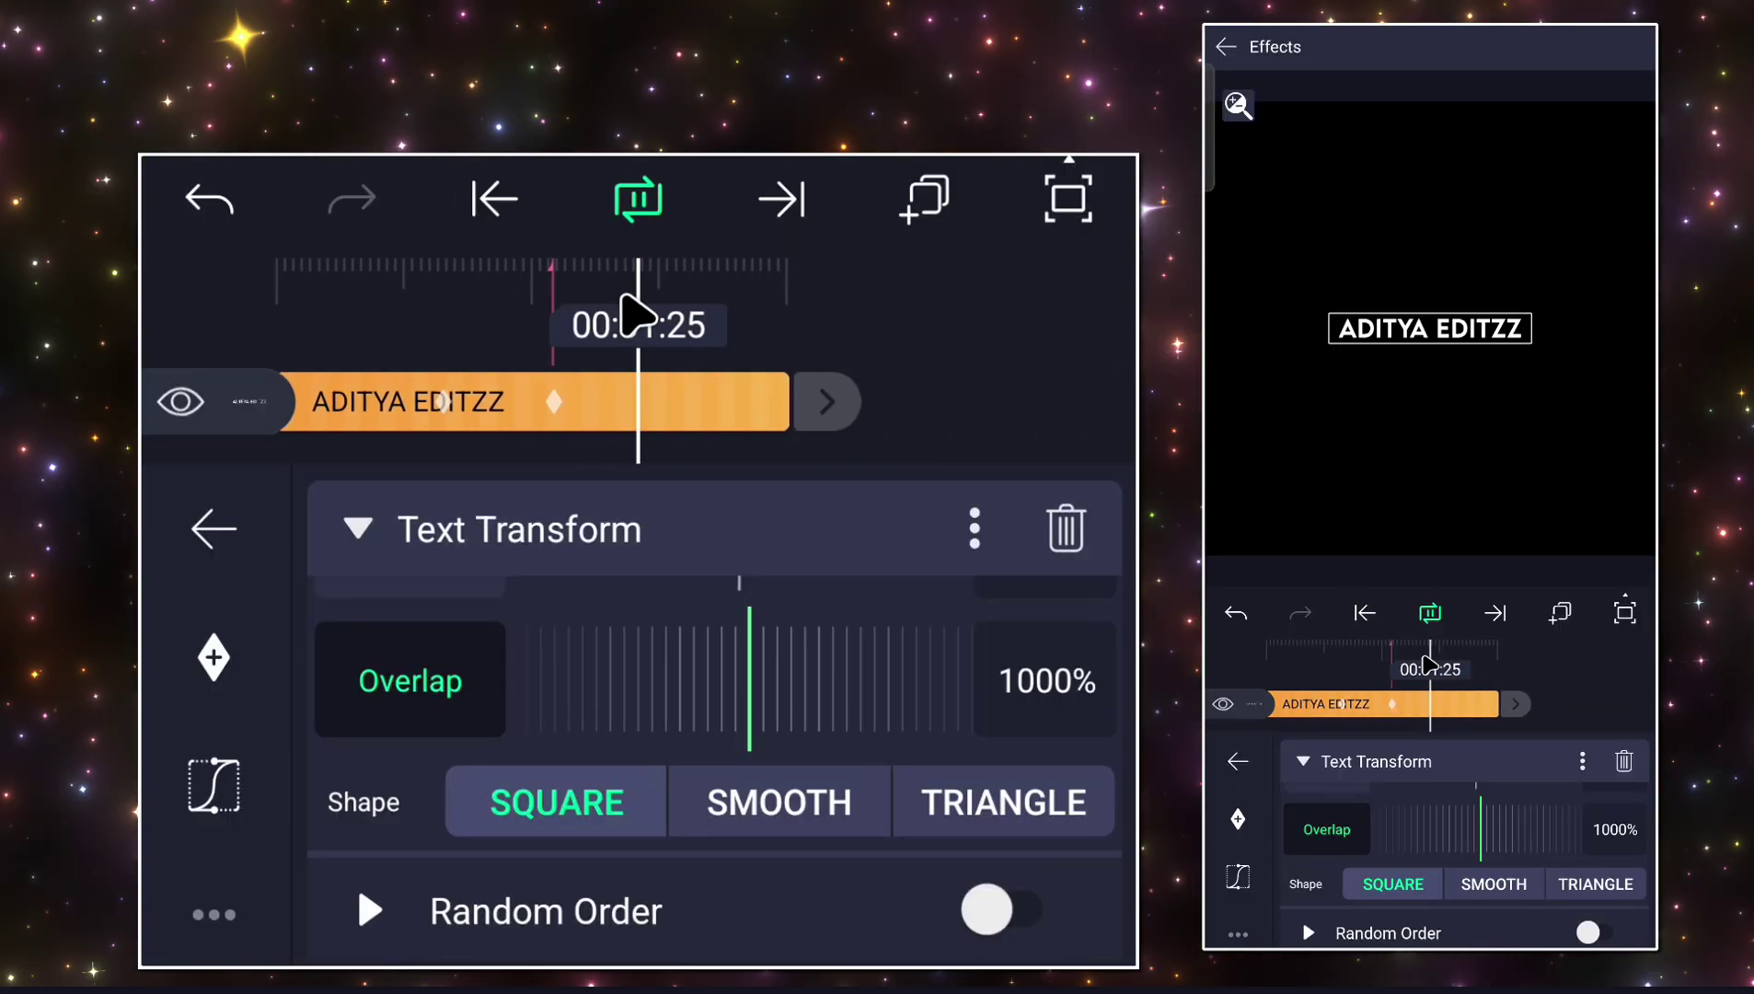
Change the Component in Text Transform's Transform settings to Letter.
scroll(1538, 873, up, 3)
scroll(1545, 870, up, 3)
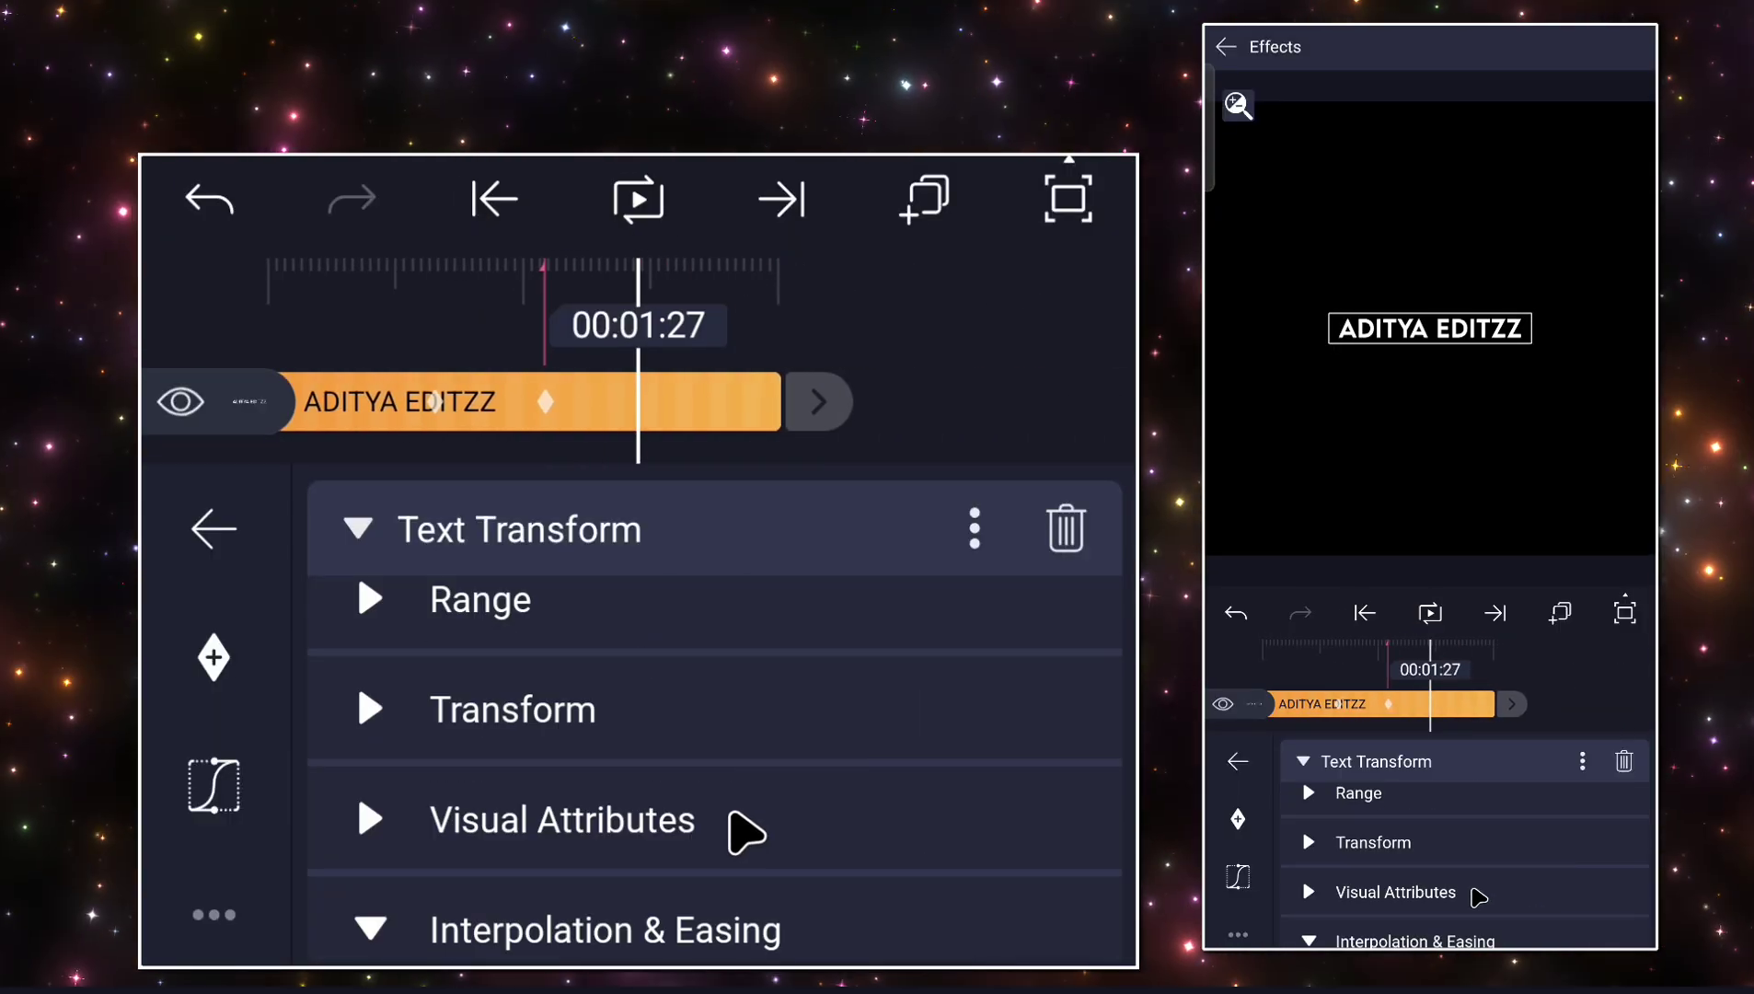
click(1475, 894)
click(1564, 895)
click(1522, 844)
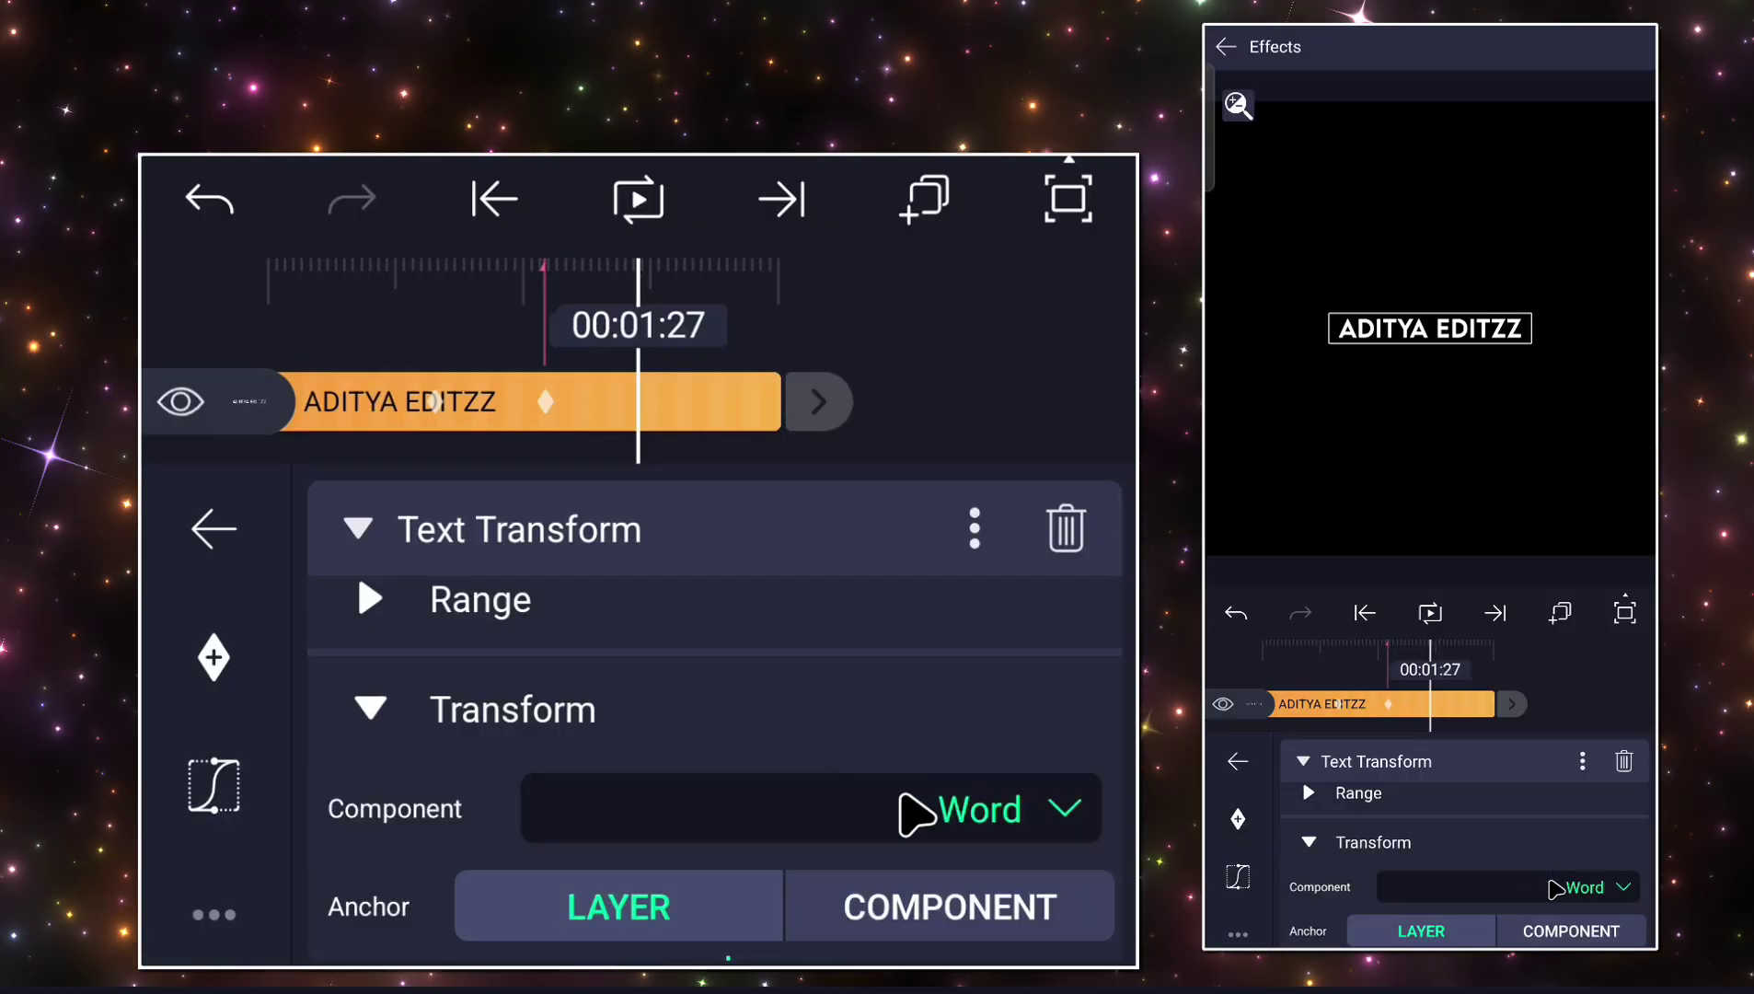
click(1554, 887)
click(1437, 745)
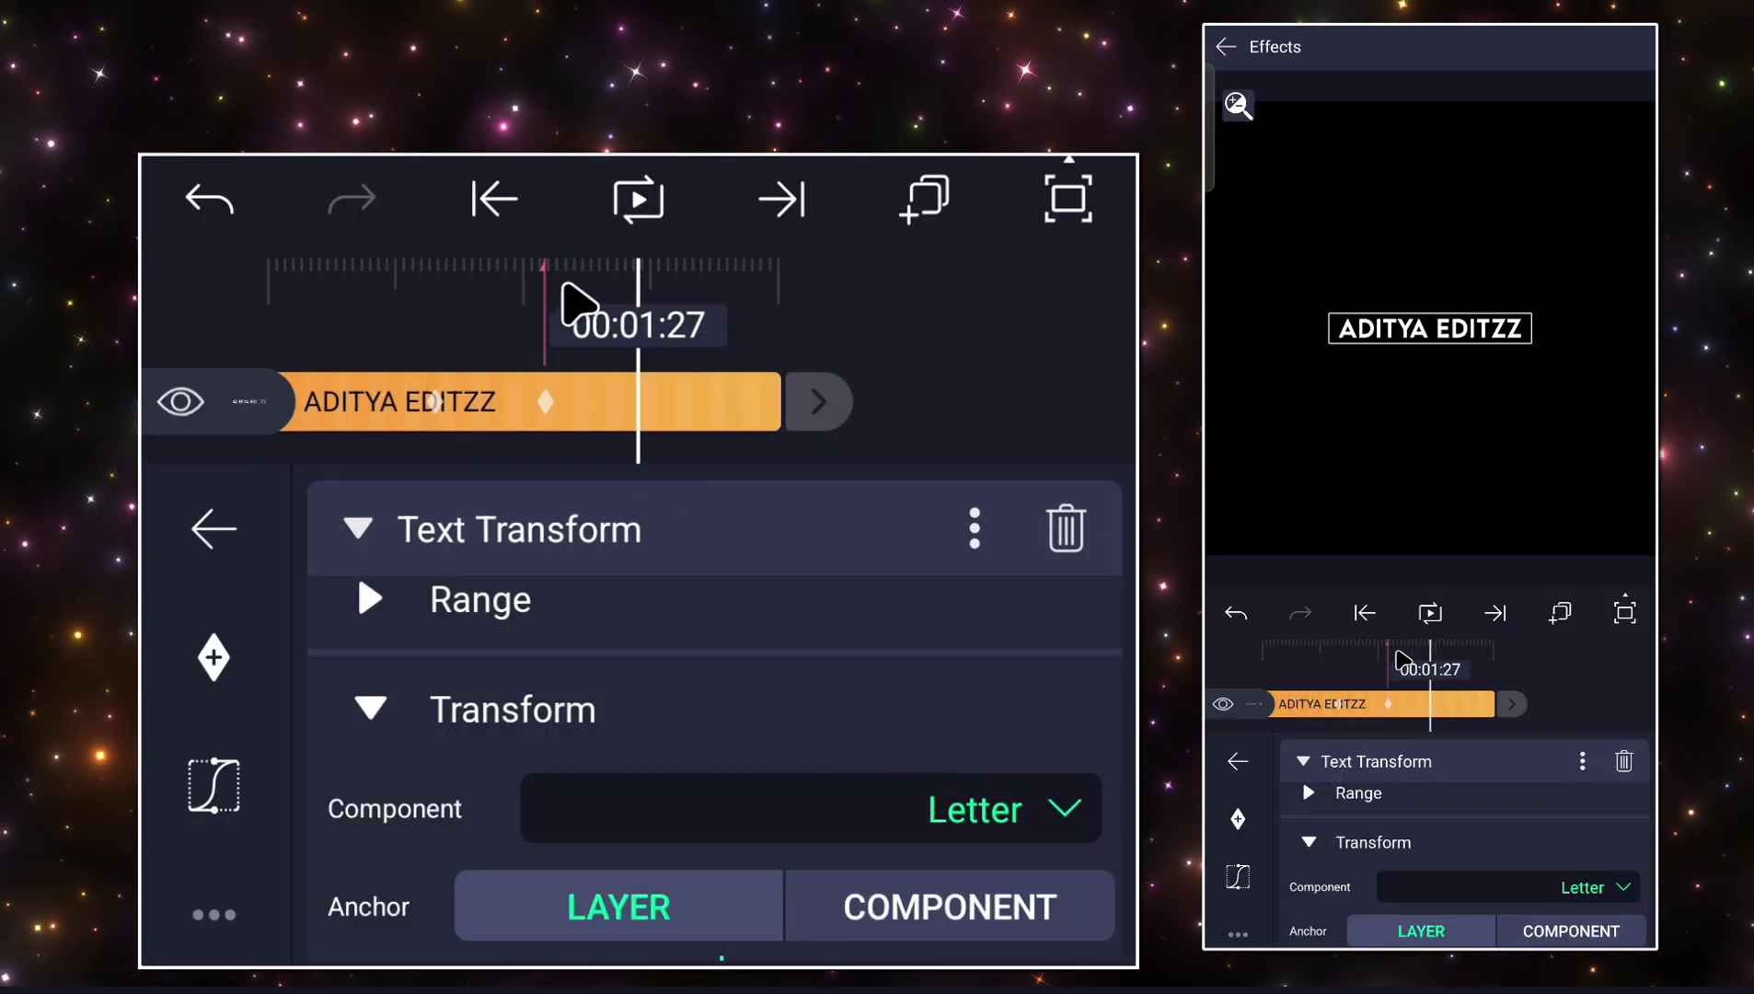
Play back the letter-based reveal several times and collapse the Text Transform effect.
click(1367, 619)
click(1432, 614)
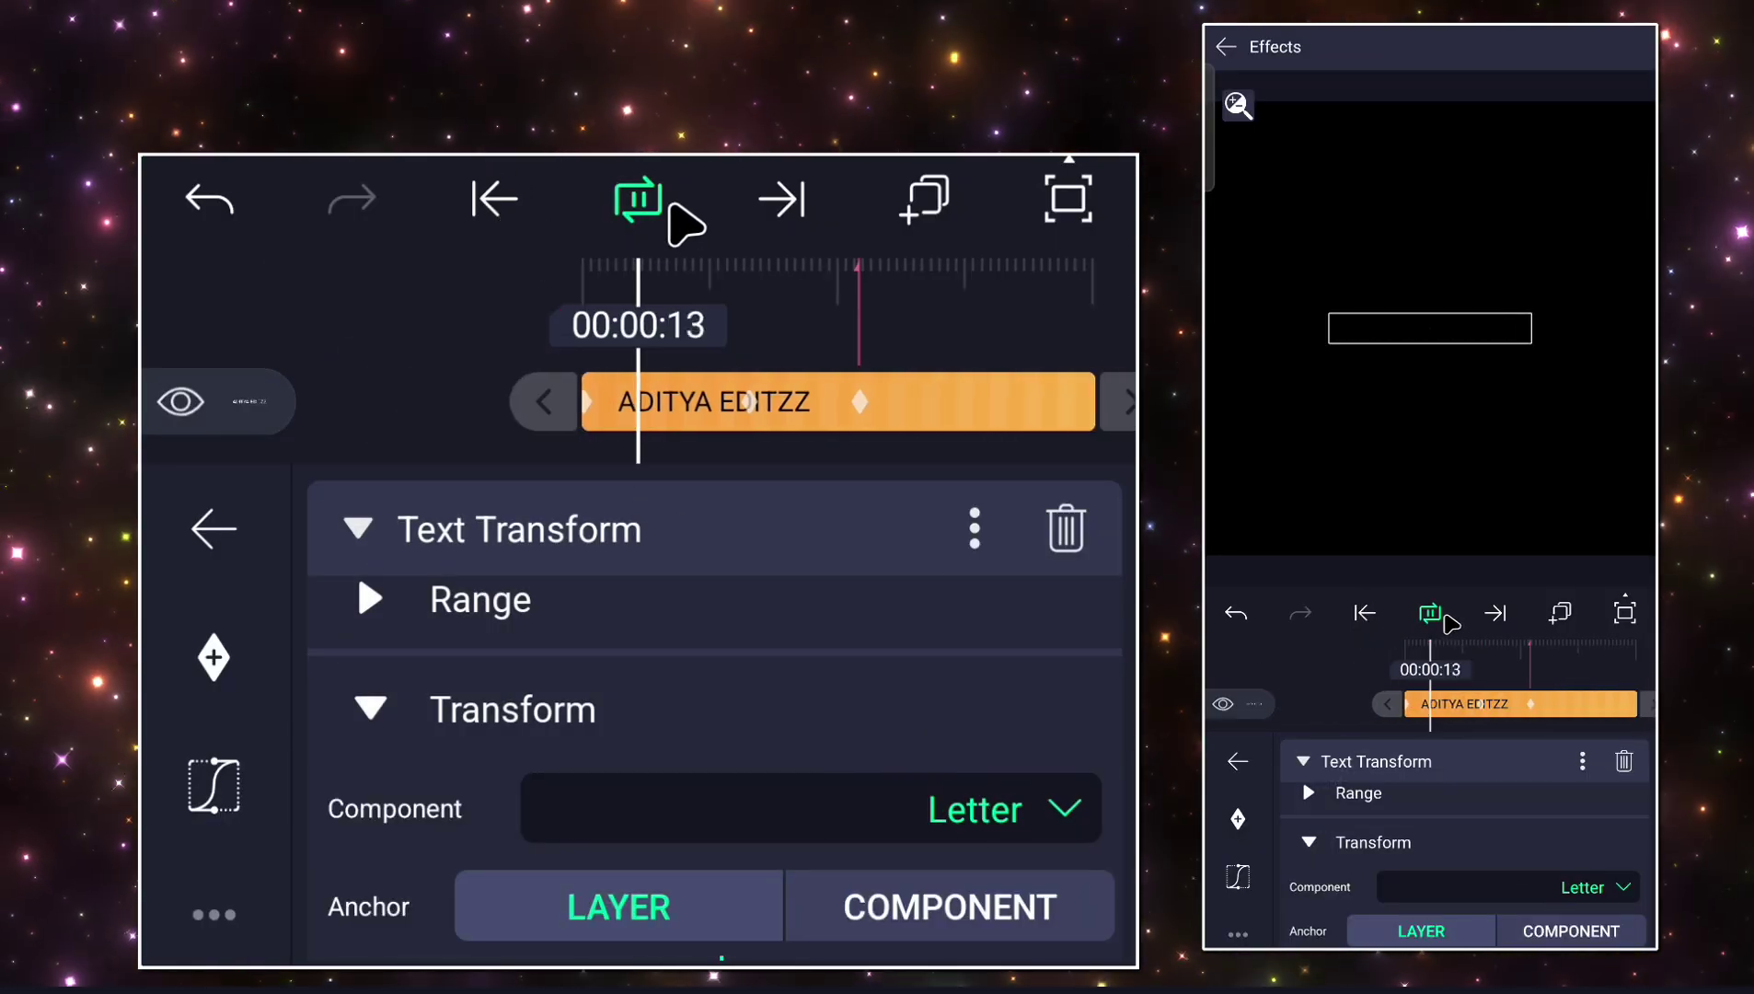
click(1441, 615)
click(1367, 618)
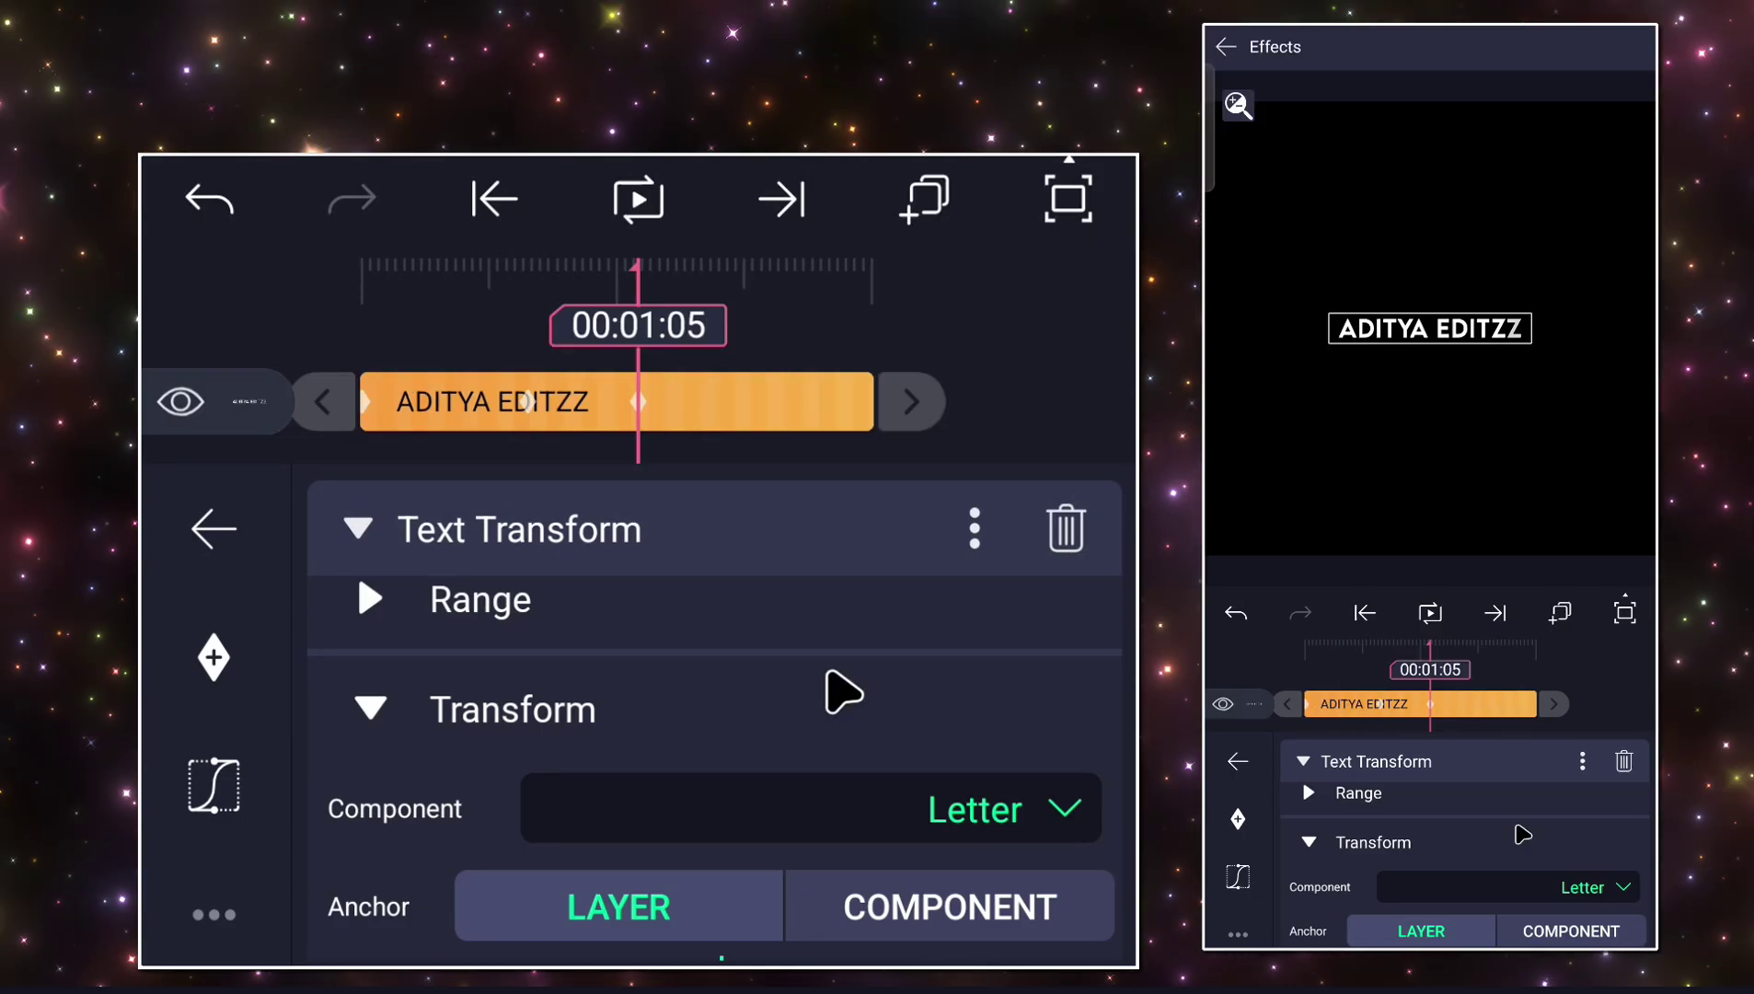
click(1305, 766)
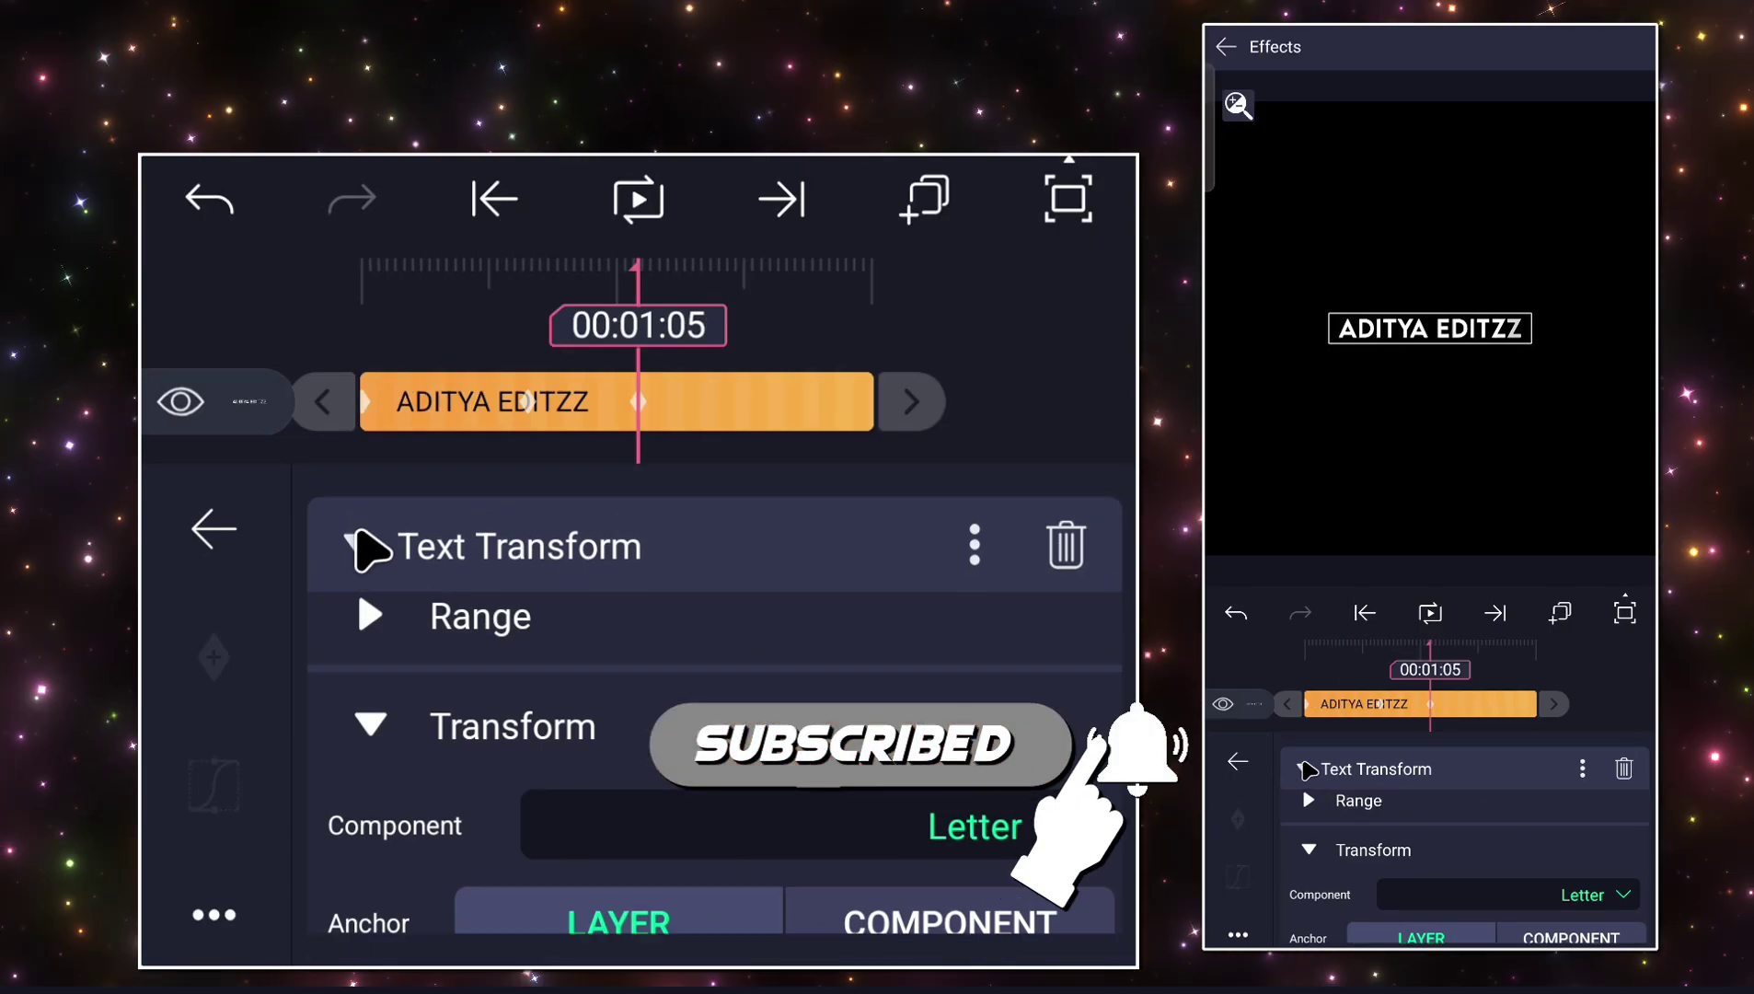
drag(1373, 678, 1396, 649)
click(1432, 614)
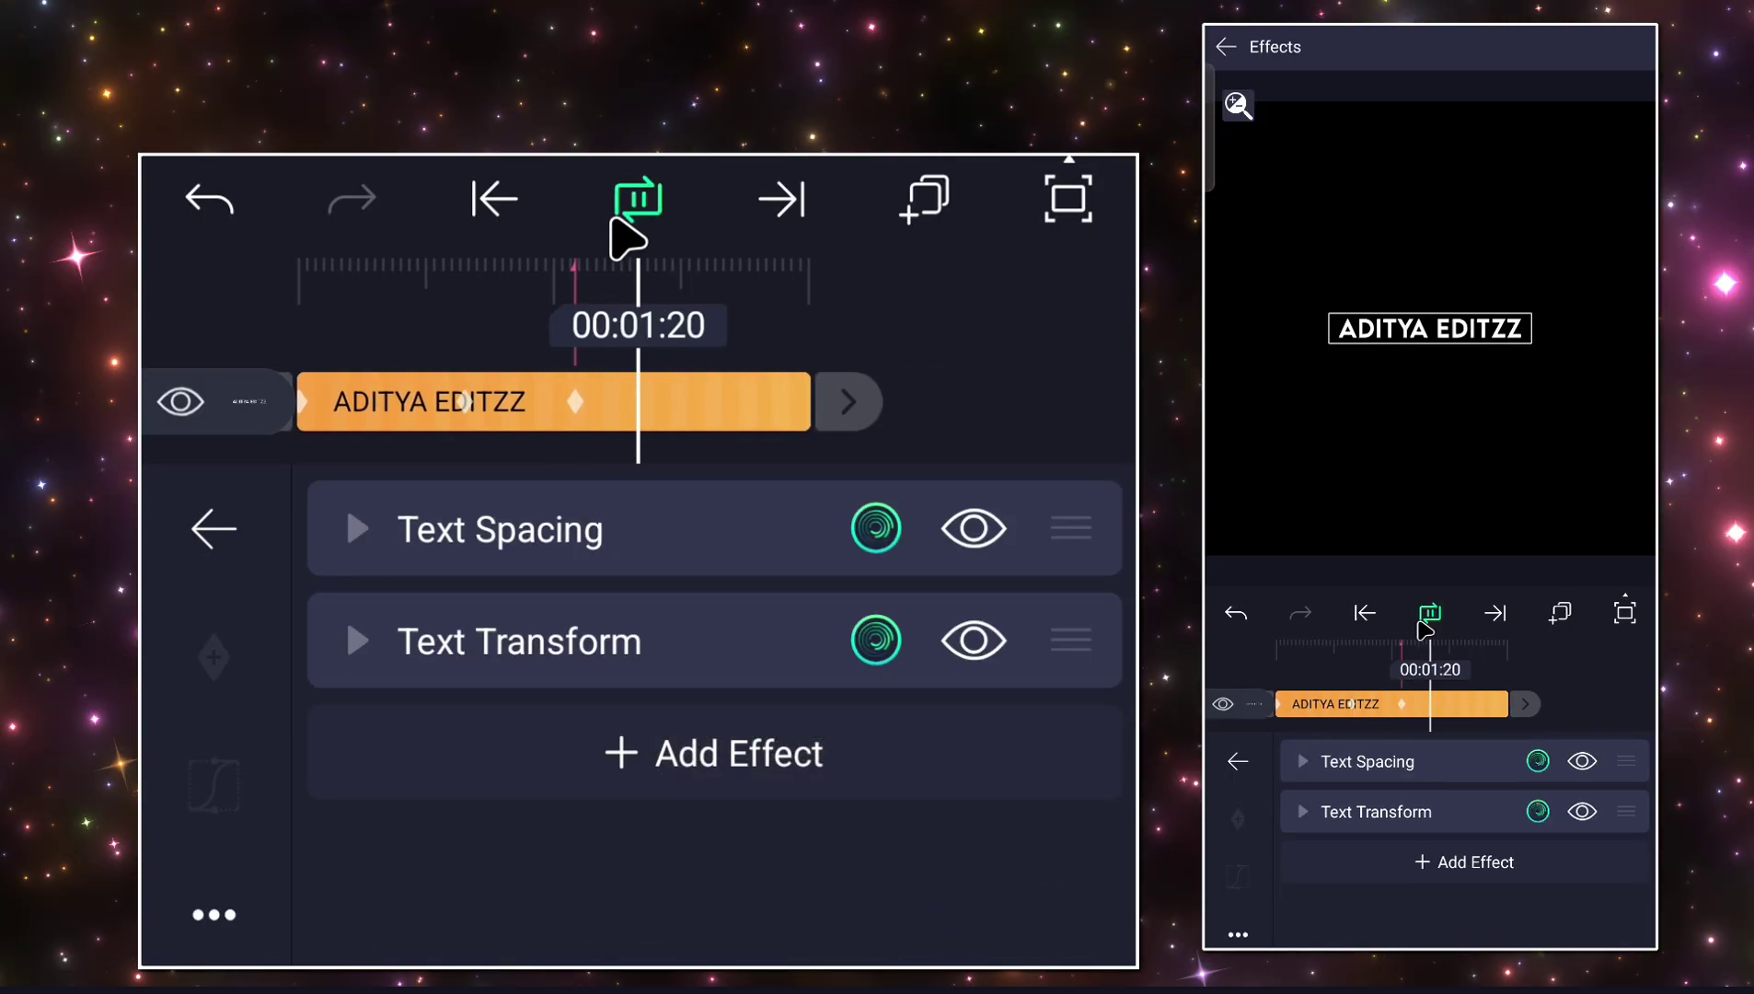
click(1365, 613)
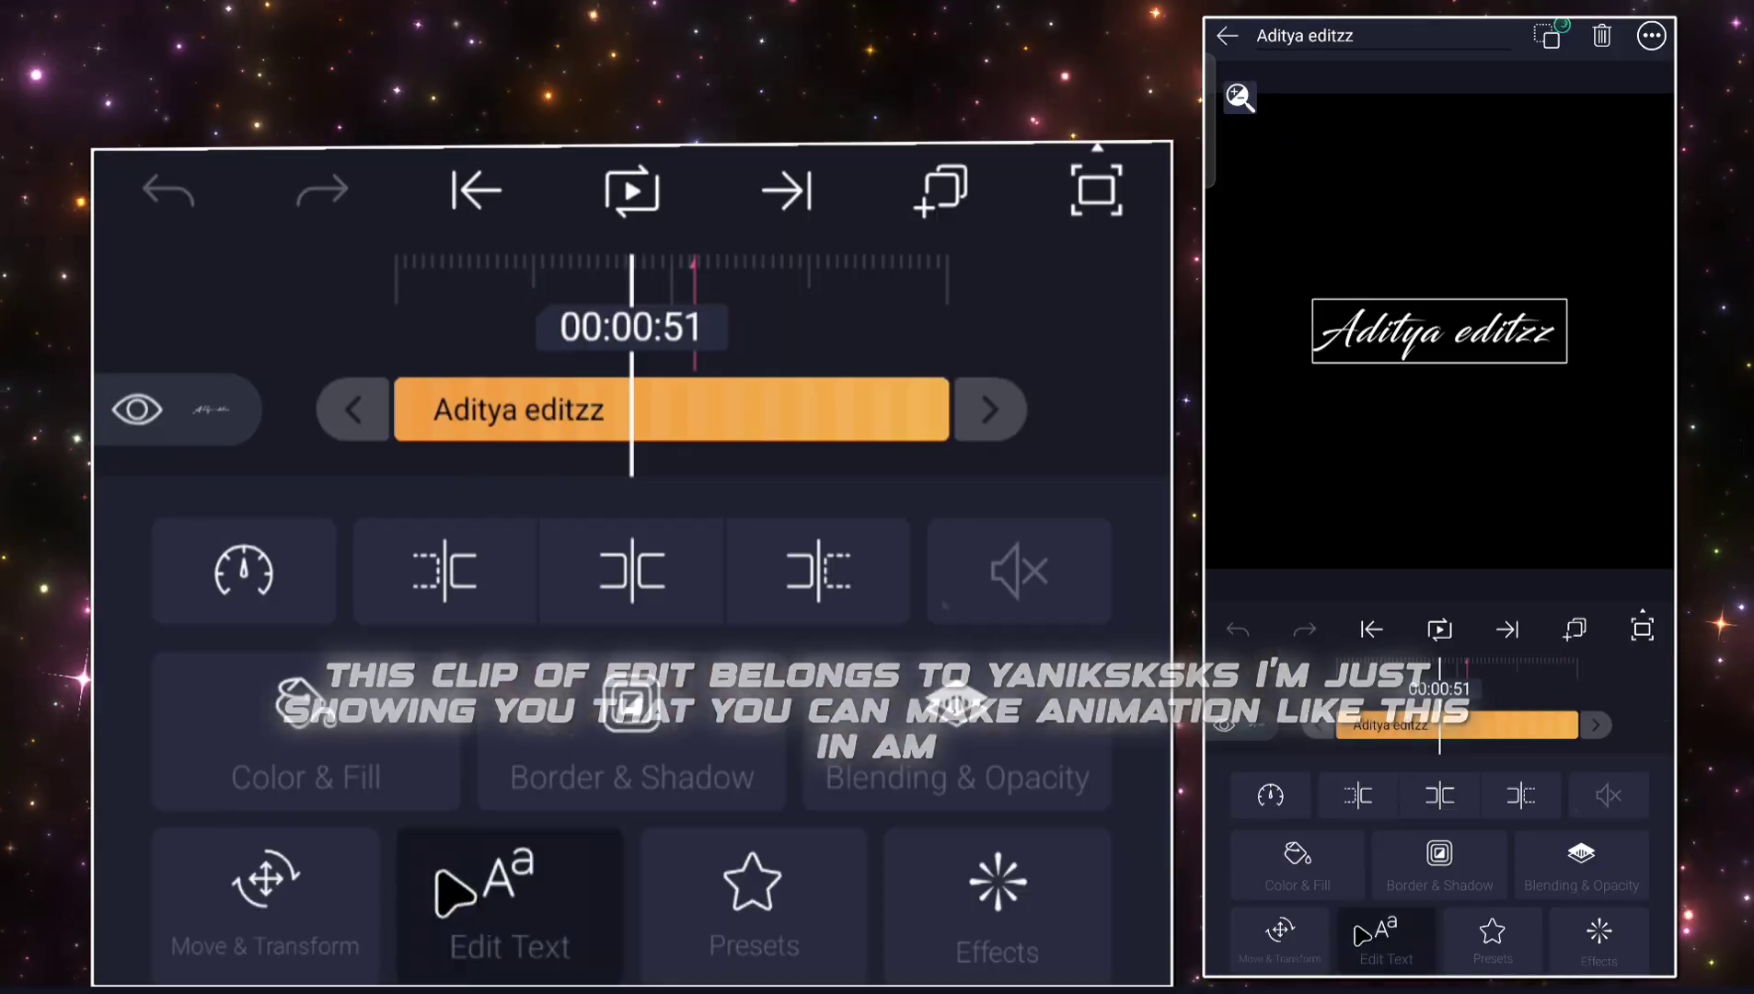
Add the Text Spacing effect to the script-font title layer in the new project.
click(1371, 931)
click(1647, 35)
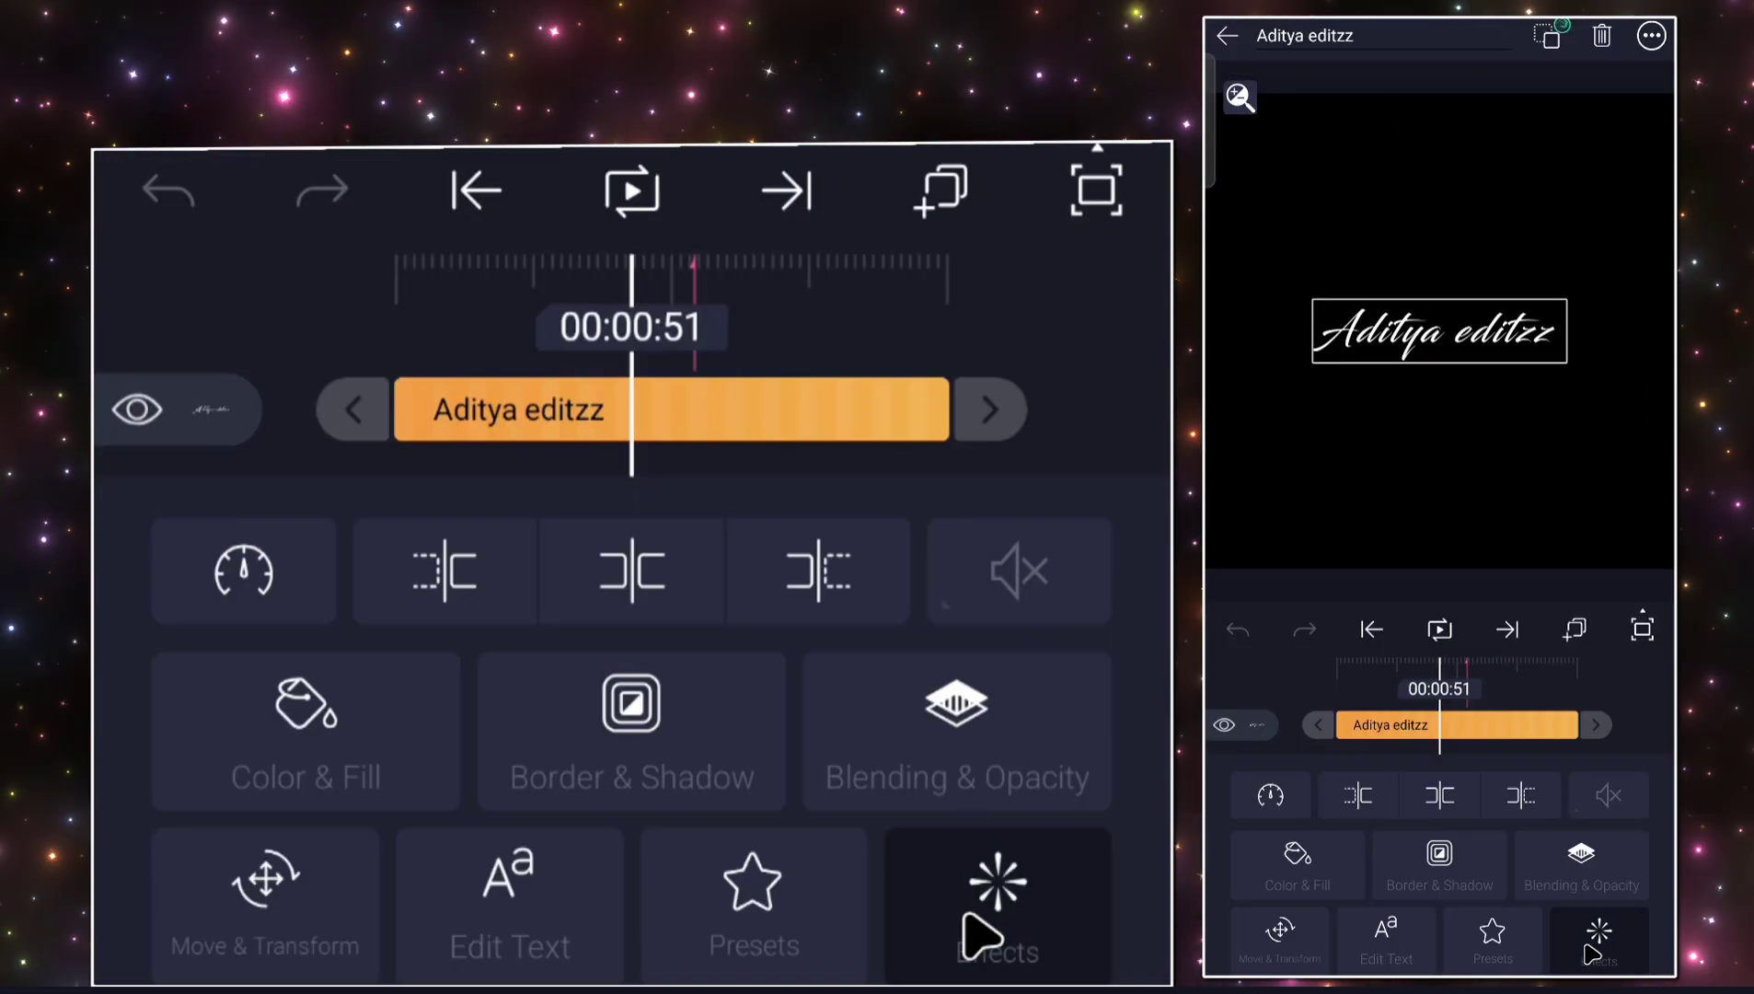
click(1589, 932)
click(1500, 792)
drag(1524, 858, 1516, 858)
click(1432, 788)
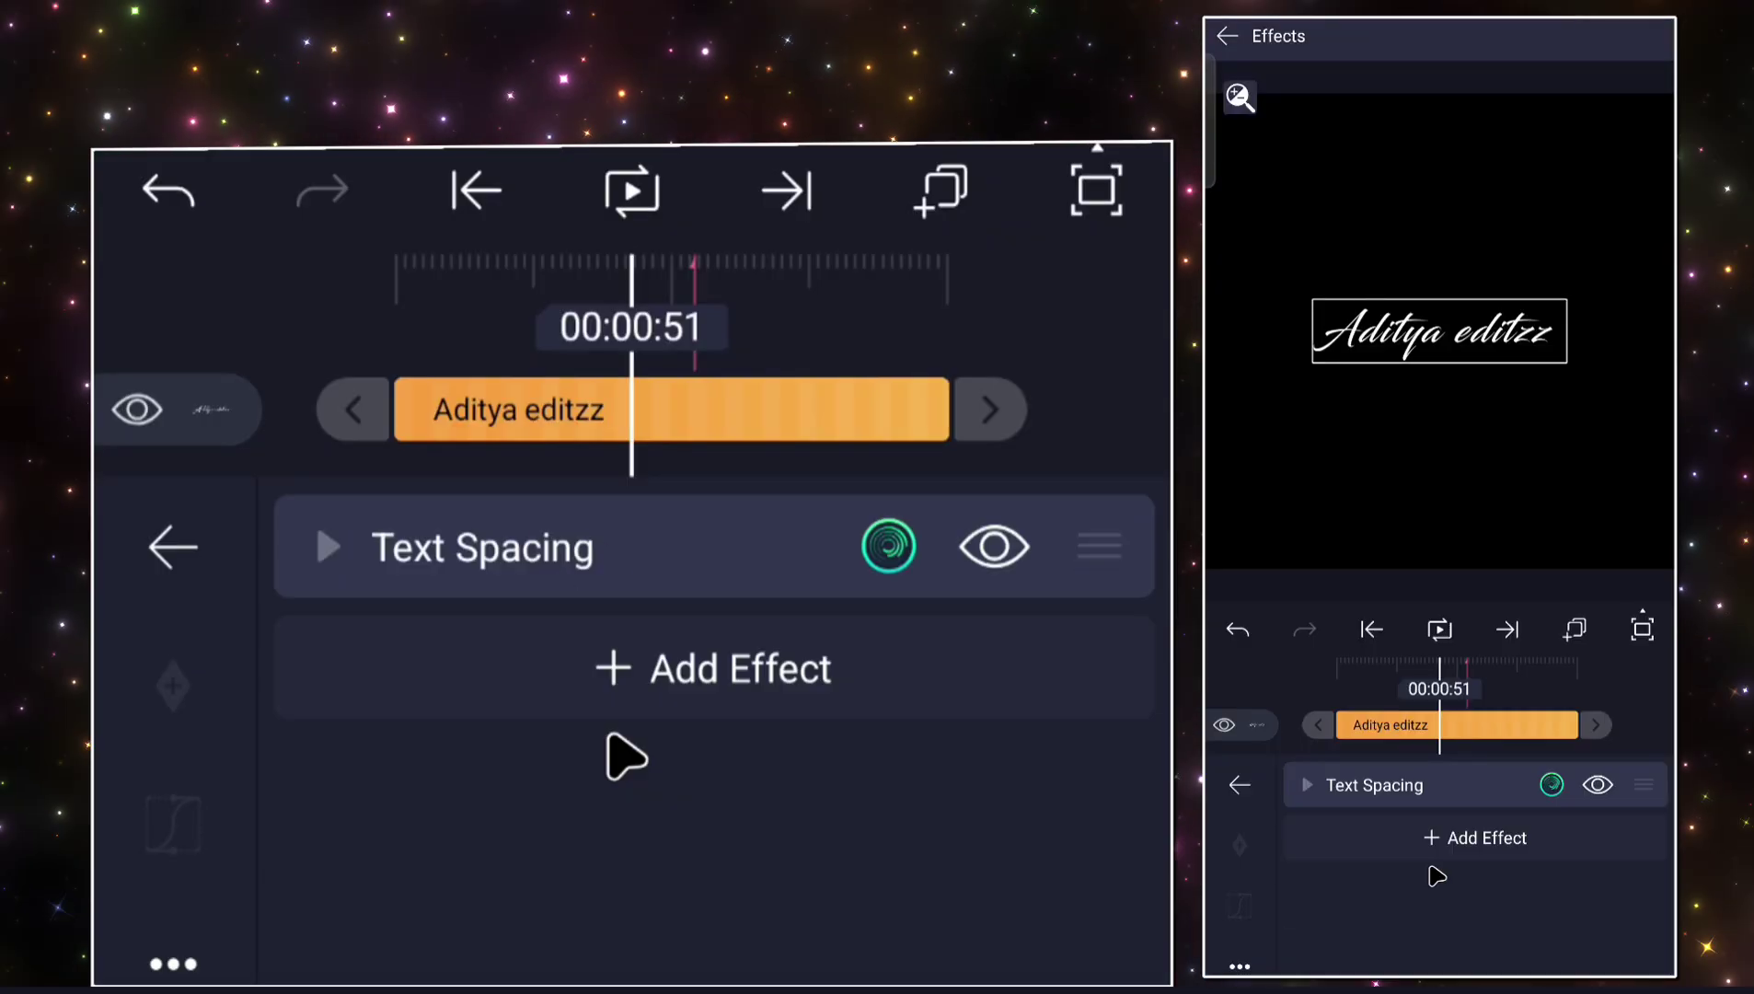
Try adding the Drawing Progress effect to the script title and keyframe its Start value of 0.0 at 00:00:51.
click(1432, 841)
click(1647, 35)
text(dra)
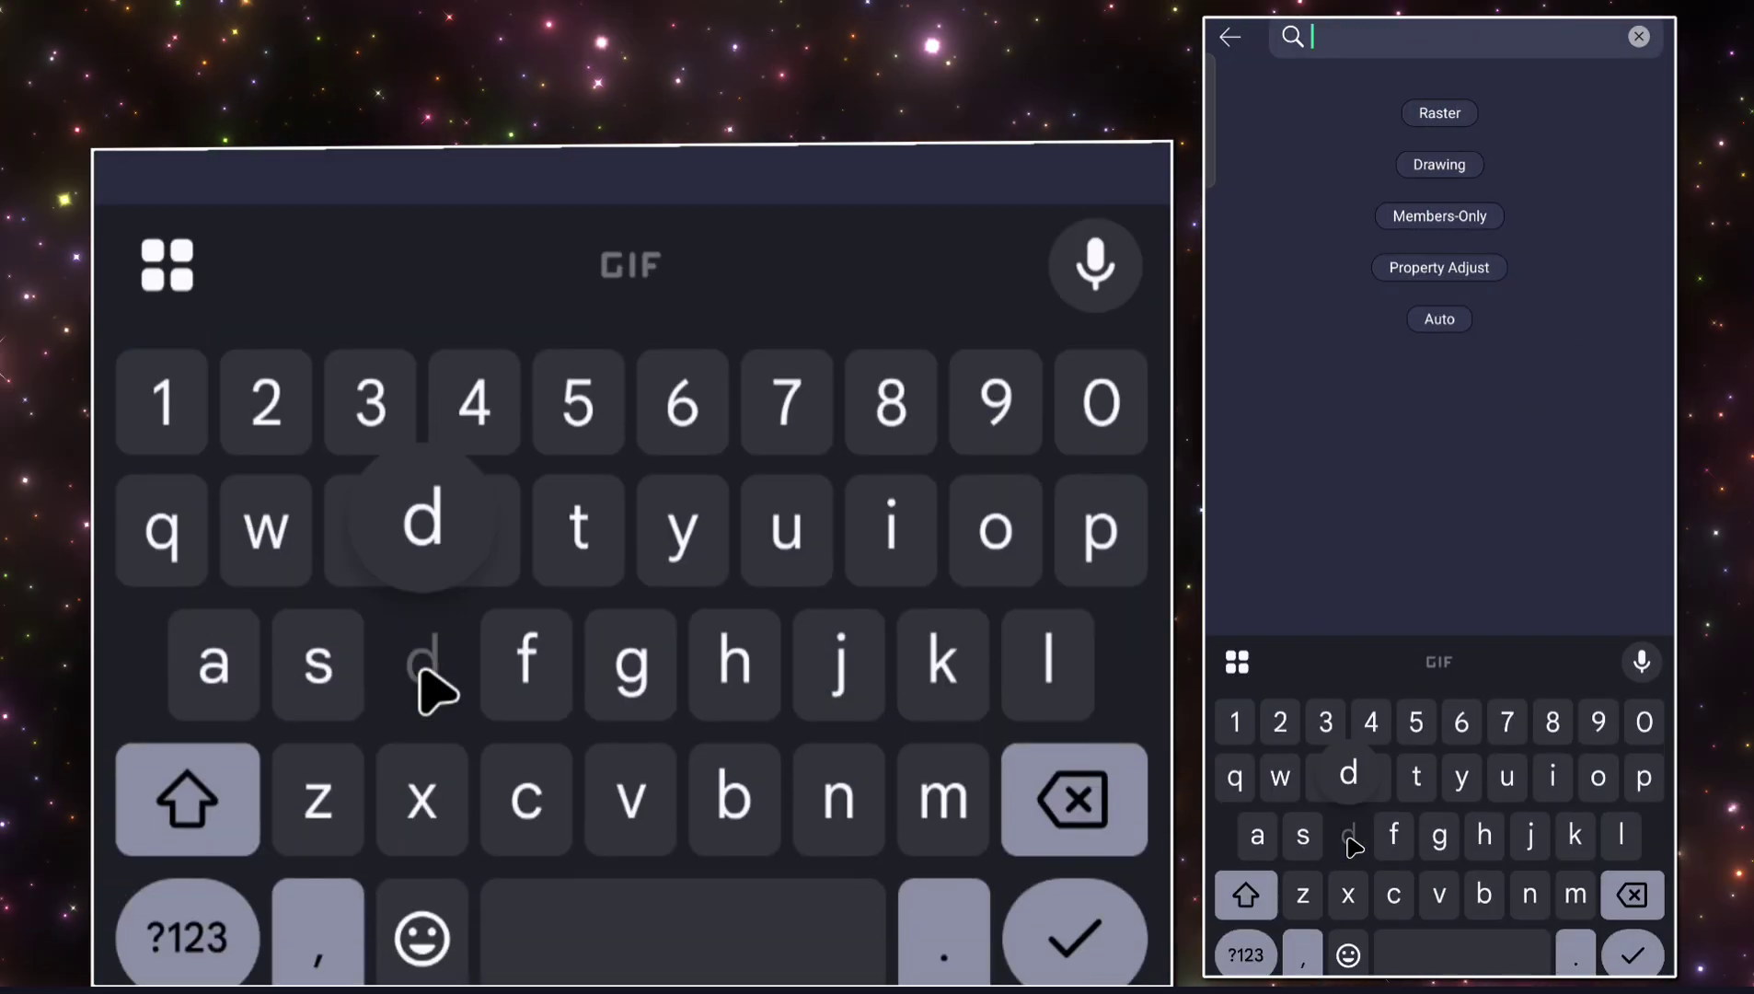
text(w)
click(1564, 174)
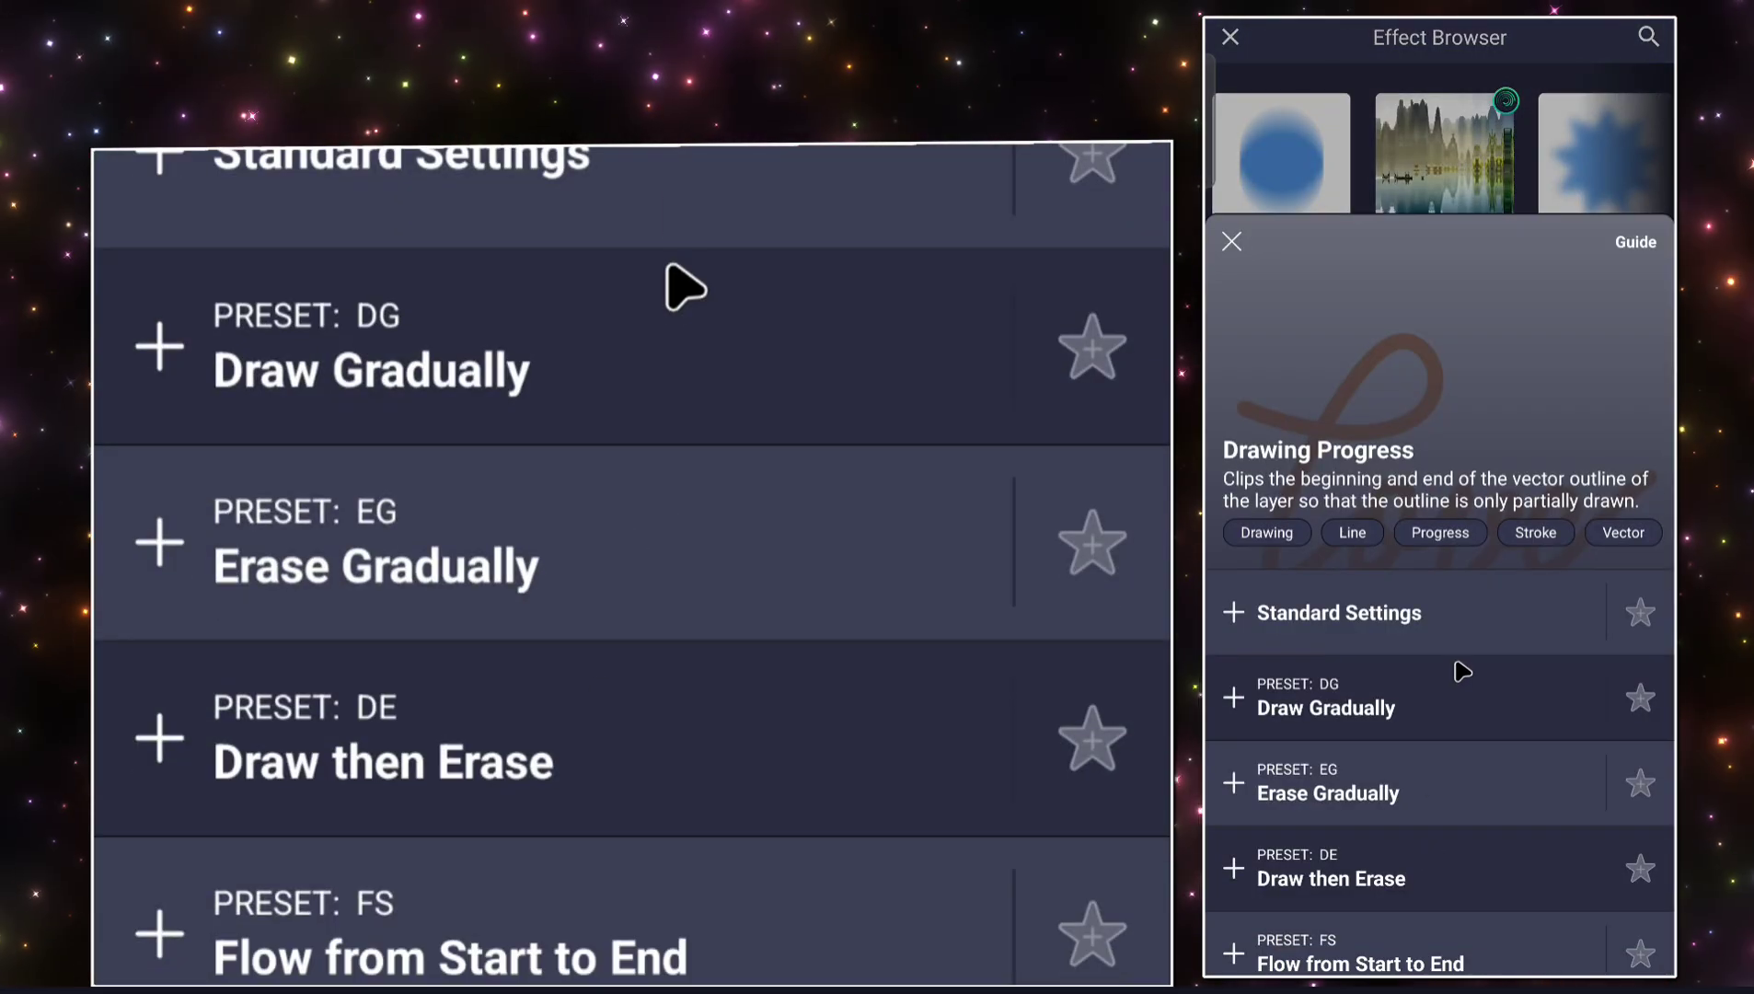
click(1455, 677)
click(1458, 852)
click(1239, 844)
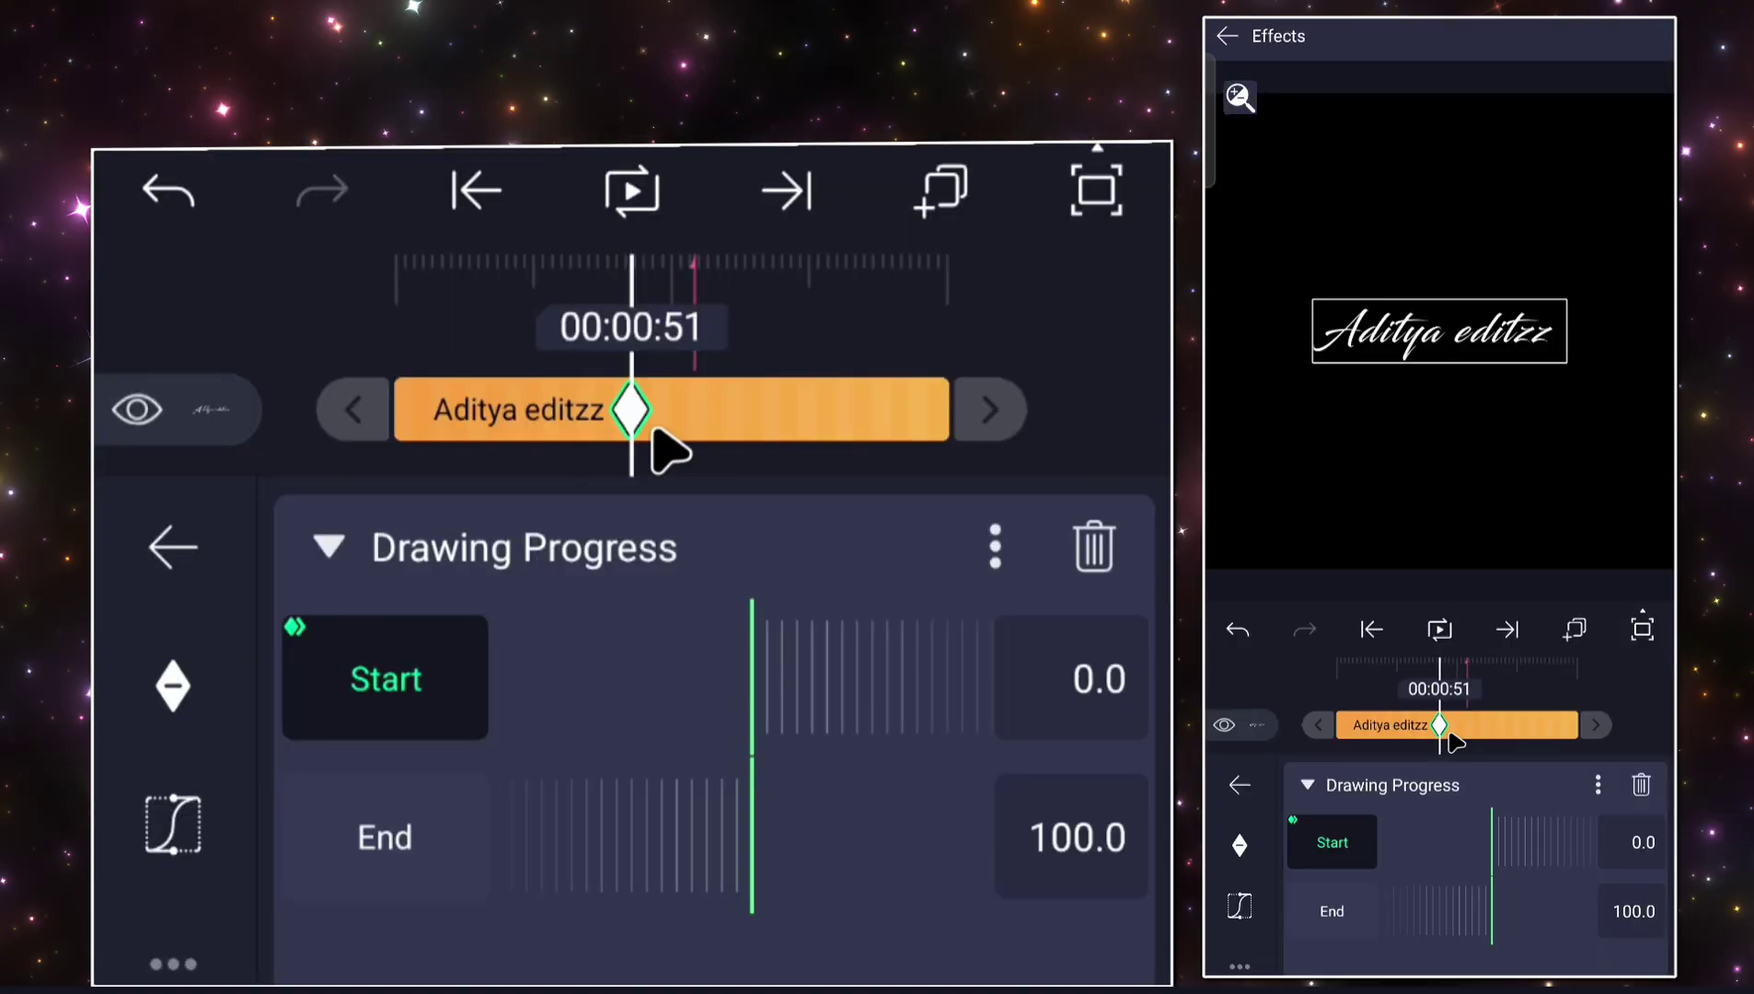
Try changing the Drawing Progress Start and End values on the title, and delete the effect.
drag(1463, 730, 1506, 725)
drag(1525, 841, 1319, 848)
drag(1419, 909, 1371, 924)
drag(1561, 898, 1420, 866)
click(1634, 787)
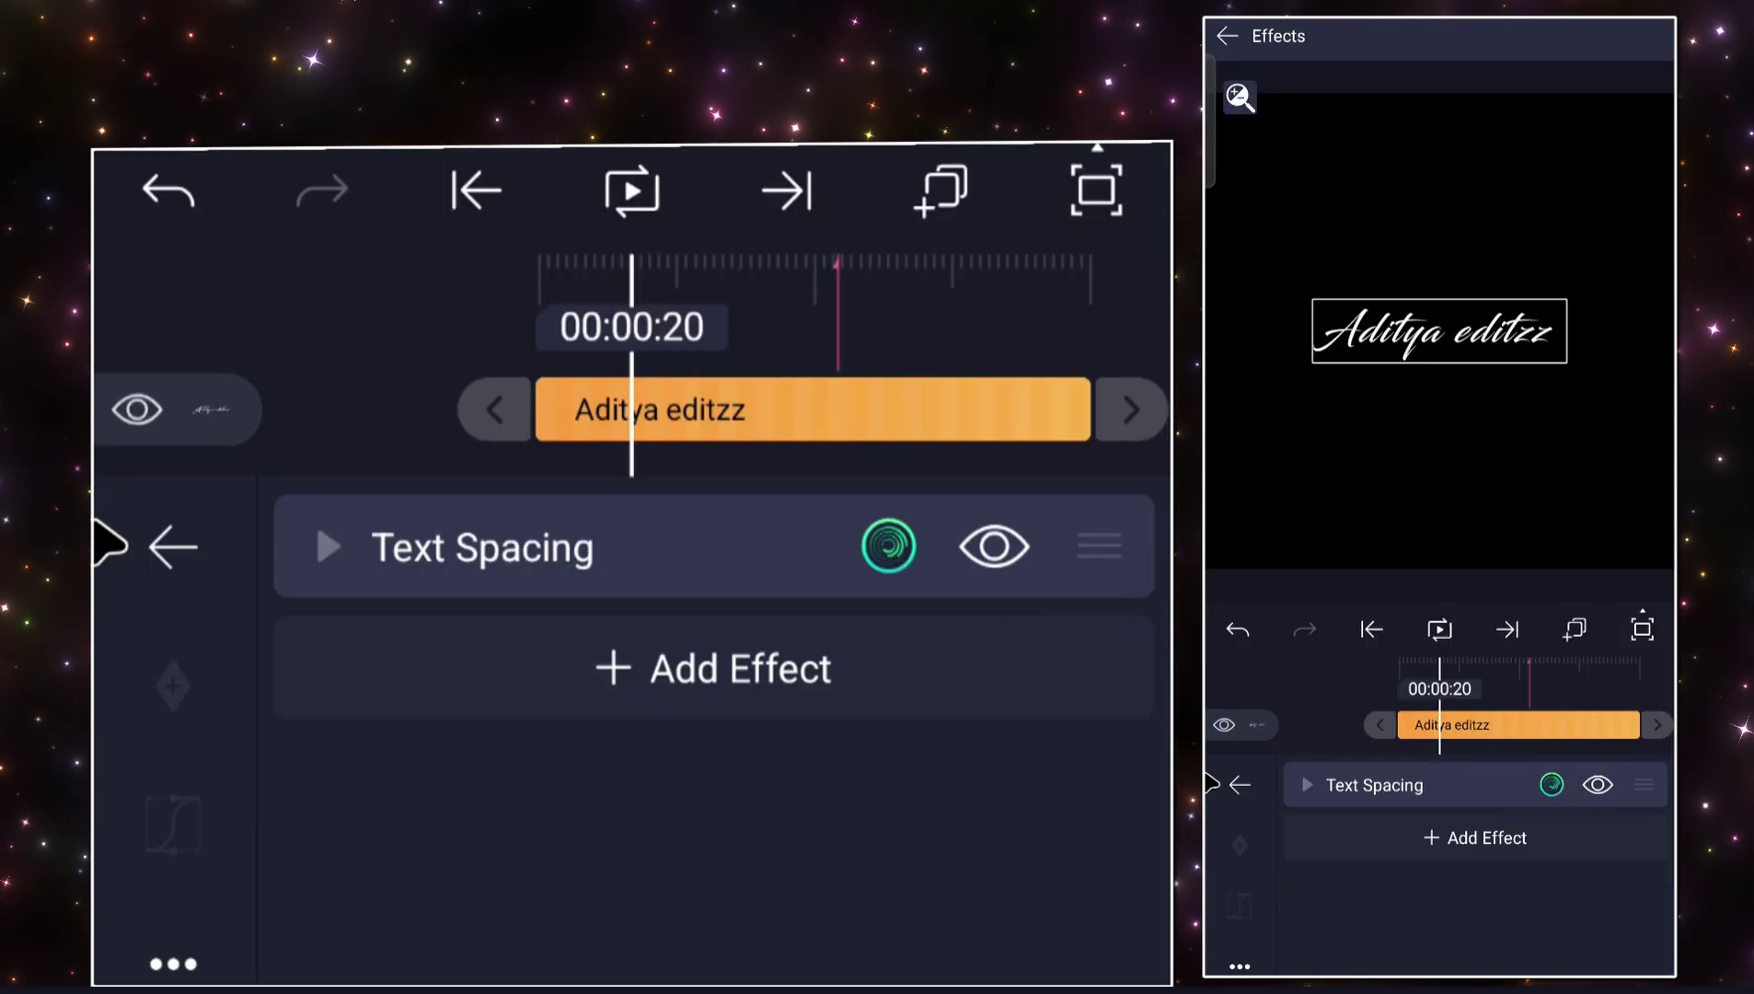
Leave the title layer and create a new drawing layer at 00:00:00.
drag(1210, 782, 1253, 788)
drag(1211, 884, 1380, 872)
click(1550, 724)
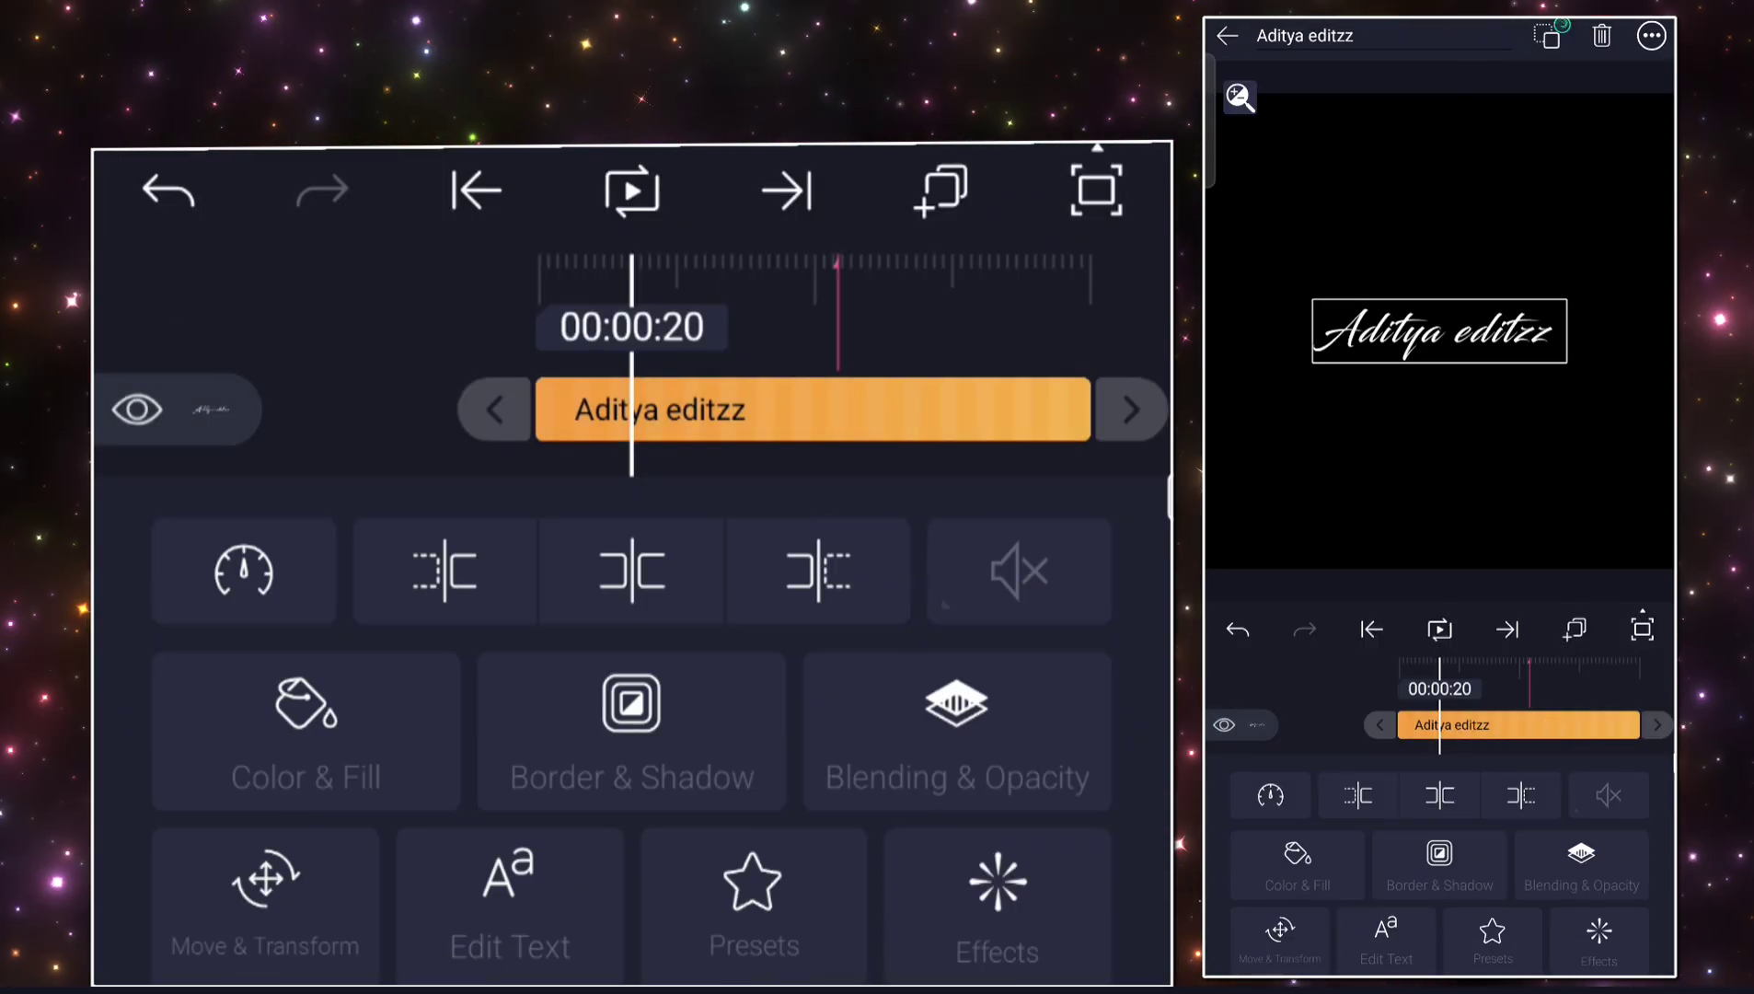
right_click(1607, 963)
click(1631, 952)
click(1641, 732)
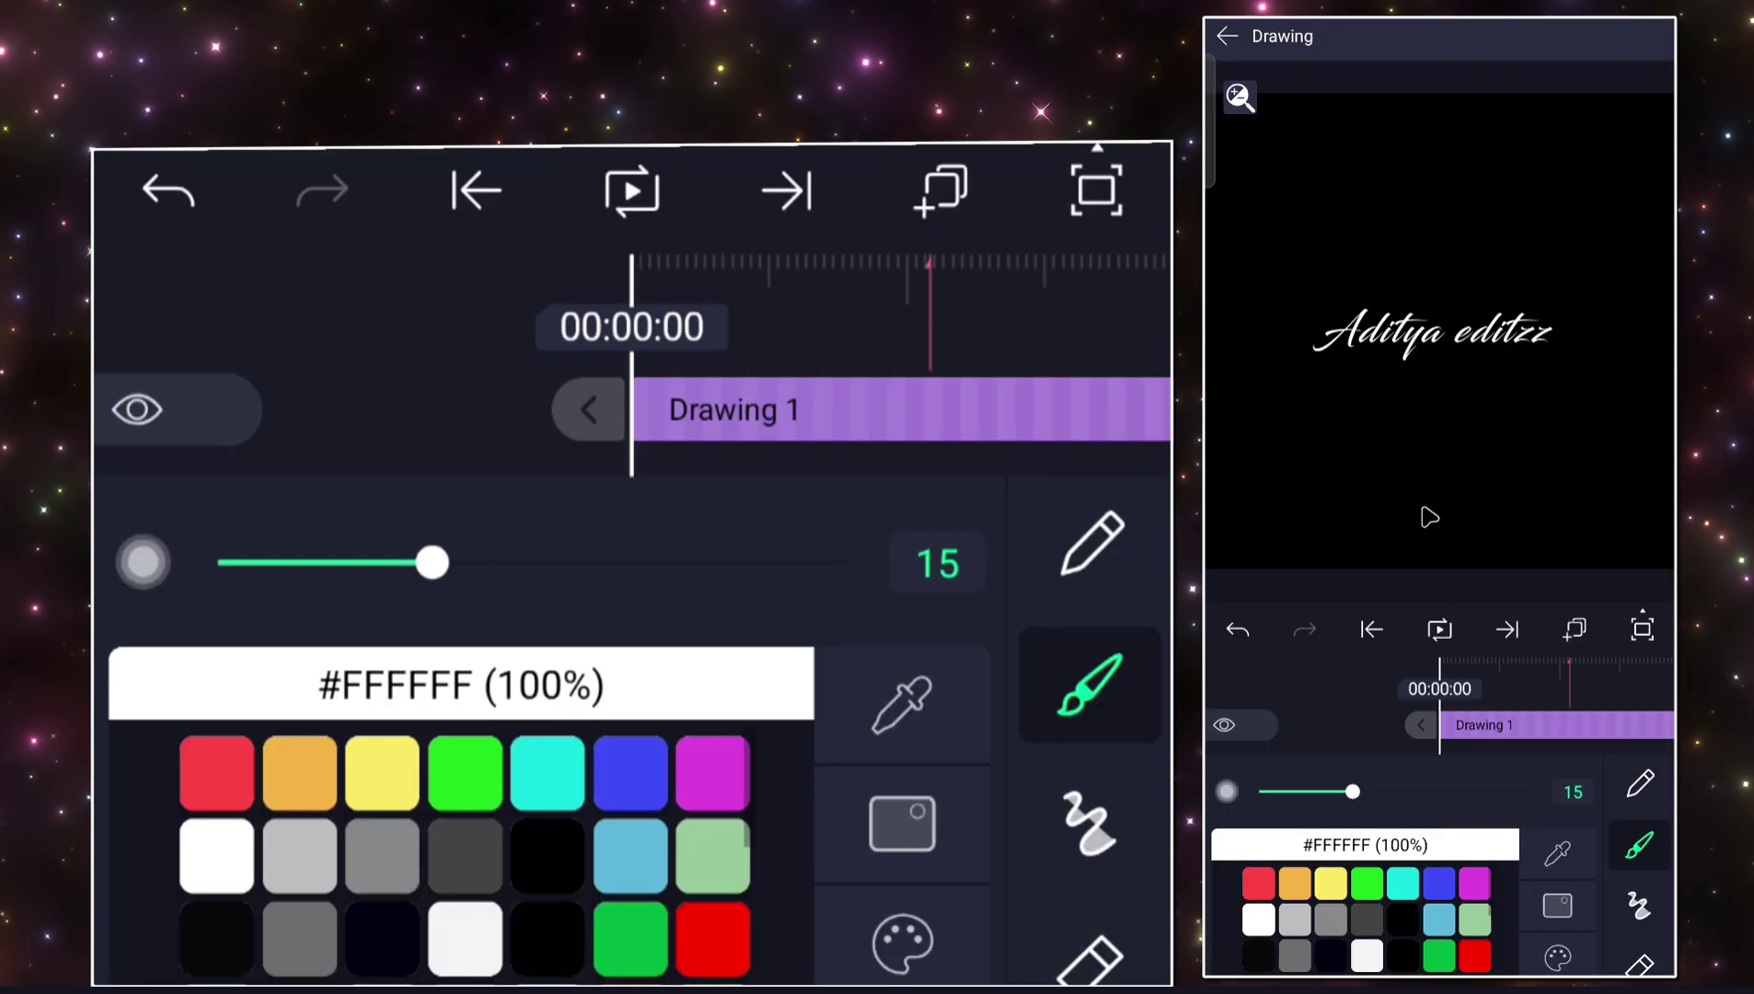
Zoom in on the title's first word and remove the stray brush strokes with the Eraser at size 45.
click(1240, 96)
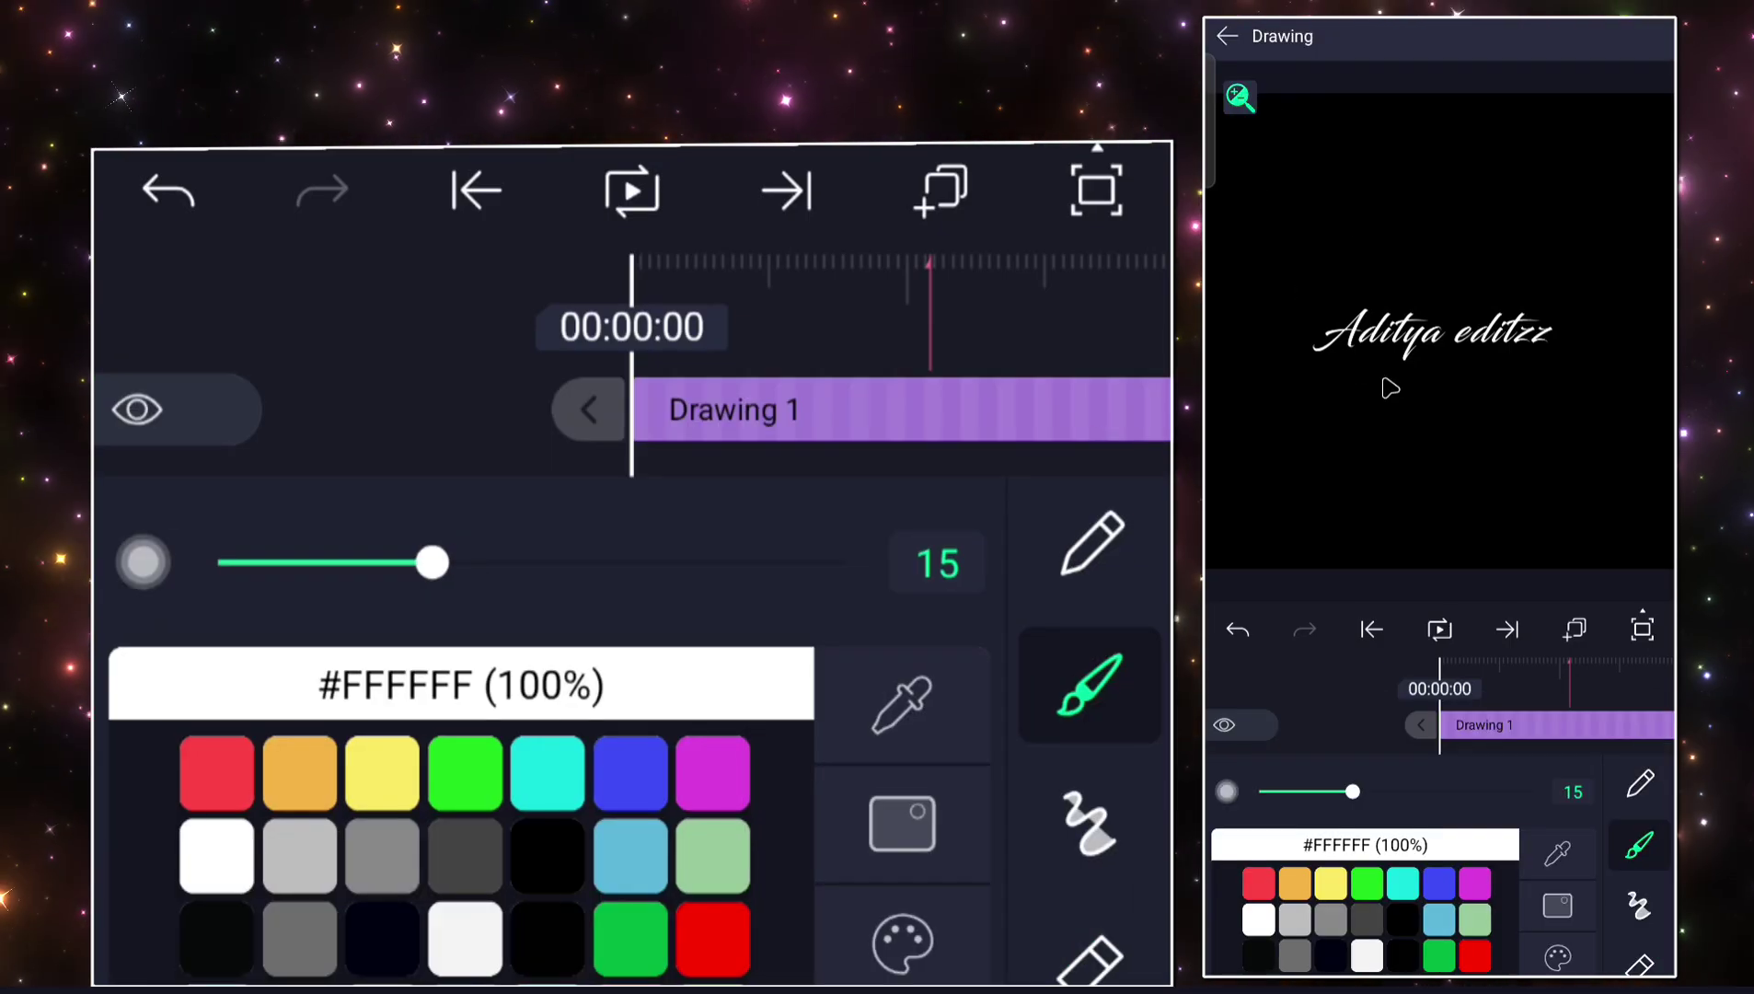
drag(1390, 388, 1339, 482)
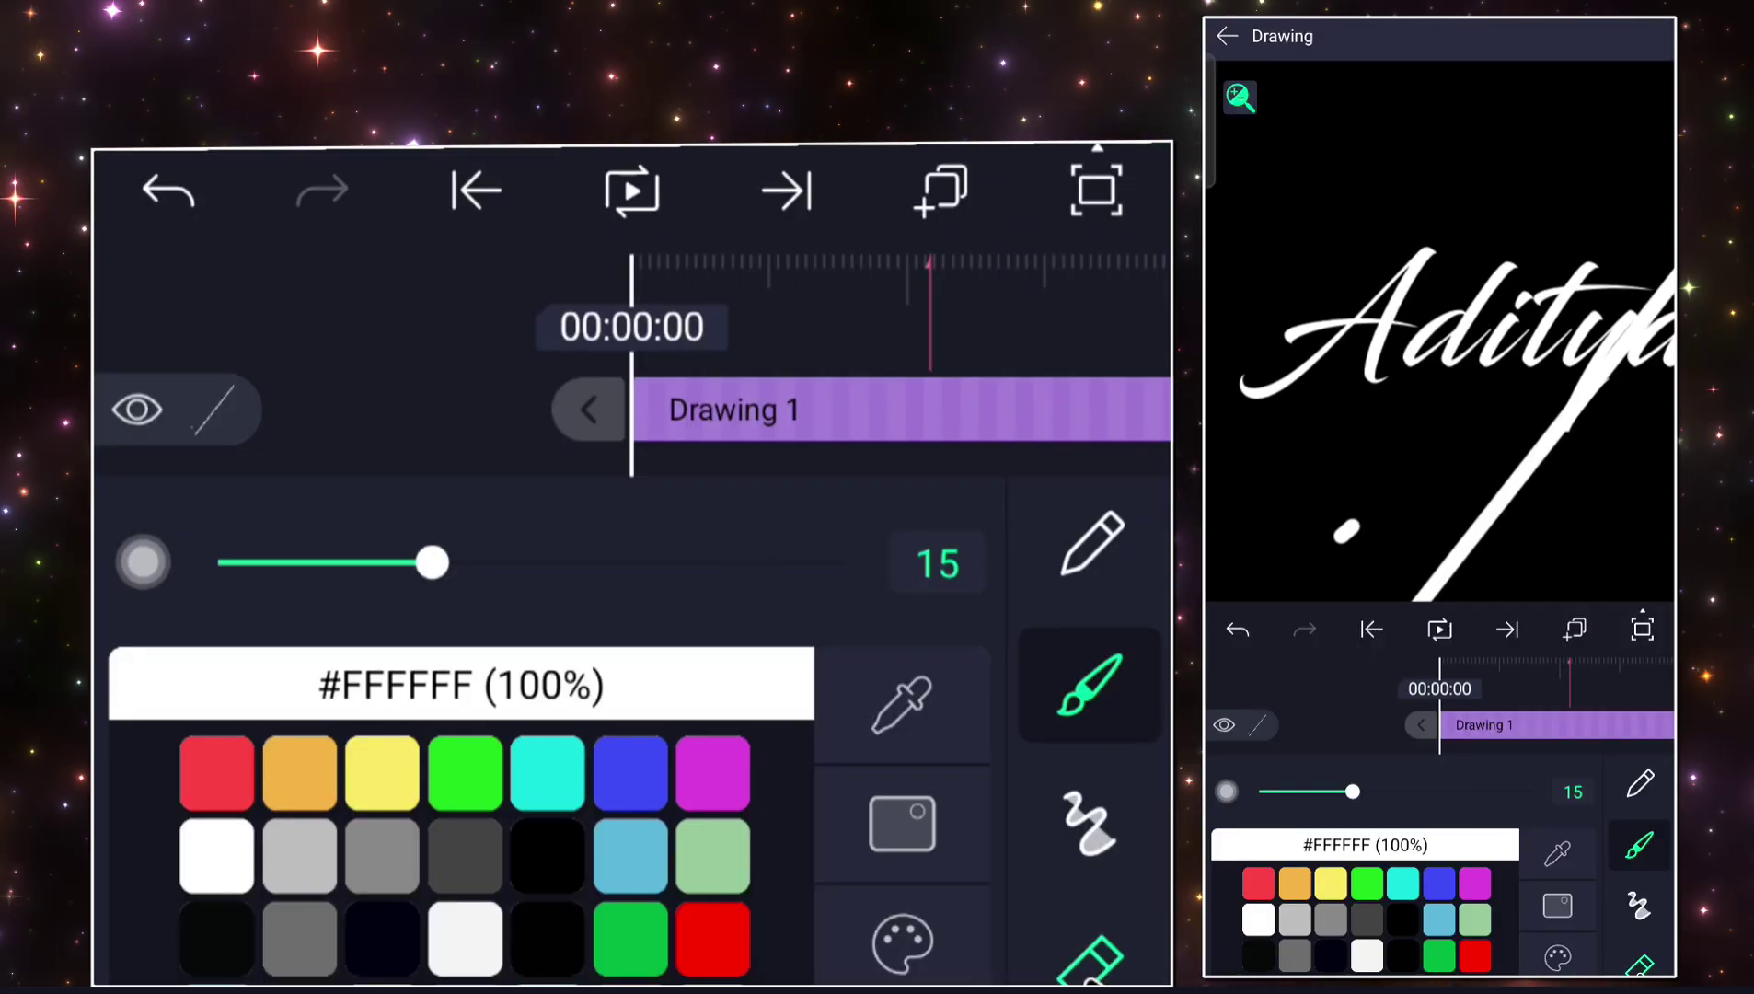
click(1639, 963)
drag(1354, 792, 1448, 796)
mouse_move(1345, 532)
mouse_down()
mouse_move(1388, 517)
mouse_move(1445, 579)
mouse_move(1520, 459)
mouse_up()
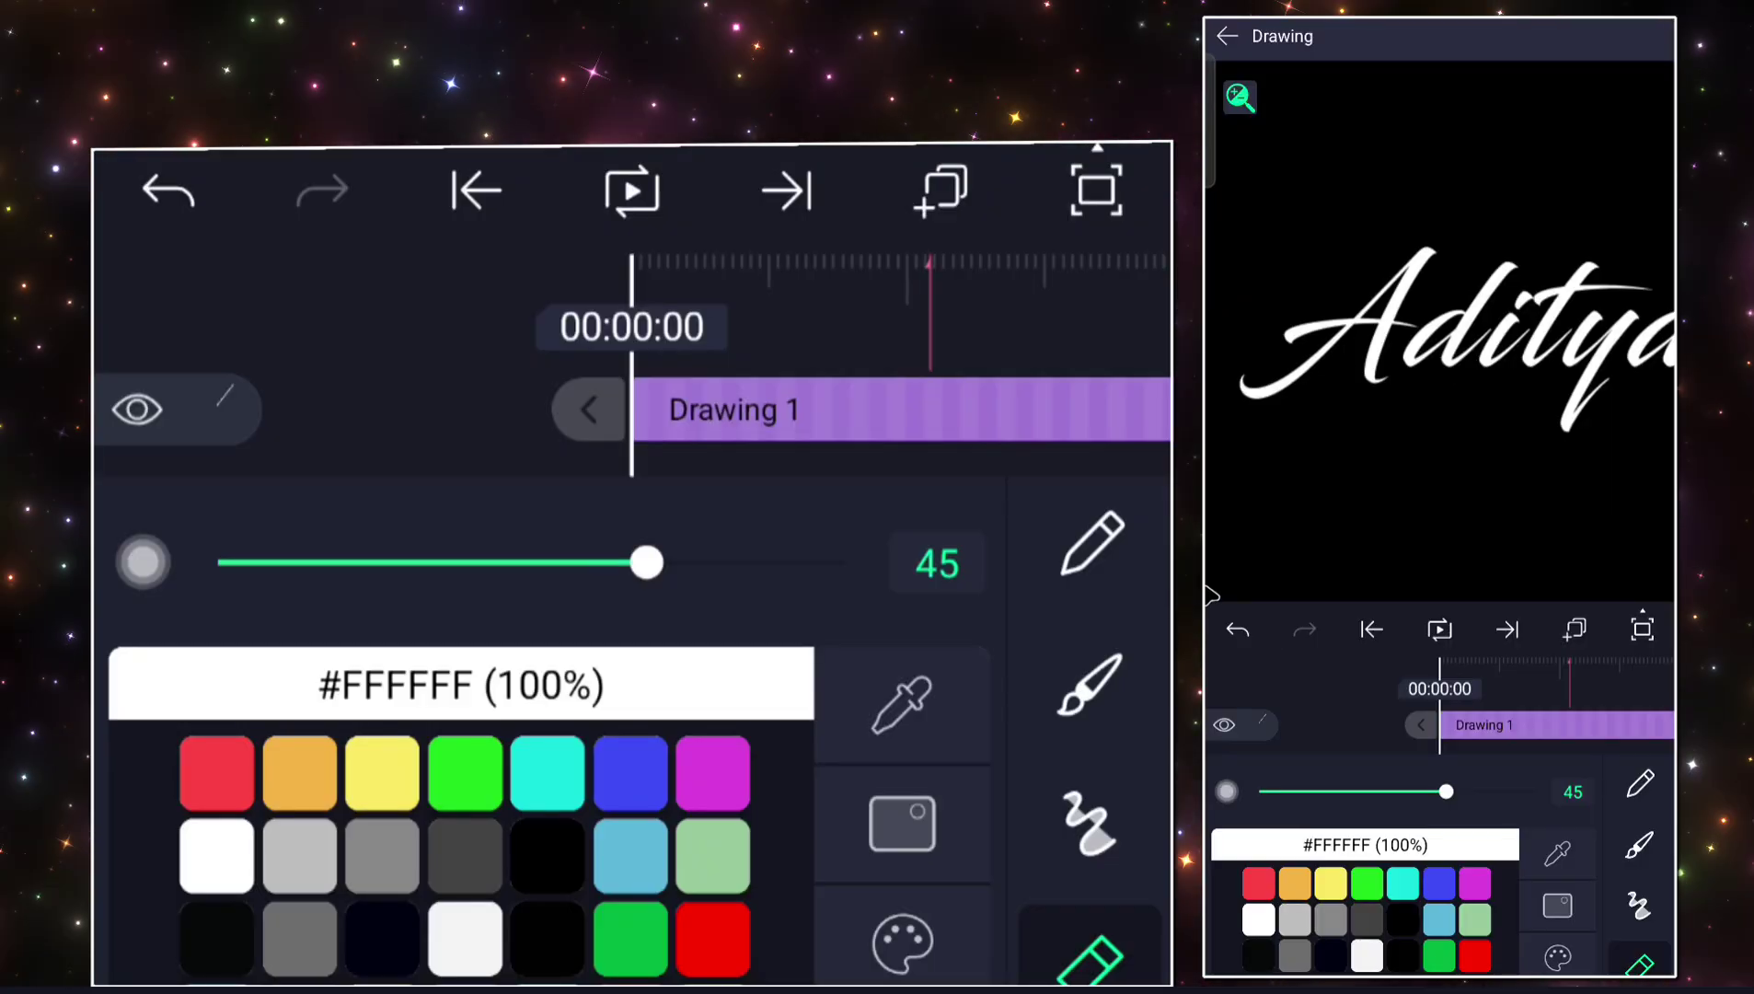
Trace the title's first word with white brush strokes, starting at size 45 and reducing the brush to 24 and 18.
click(1641, 844)
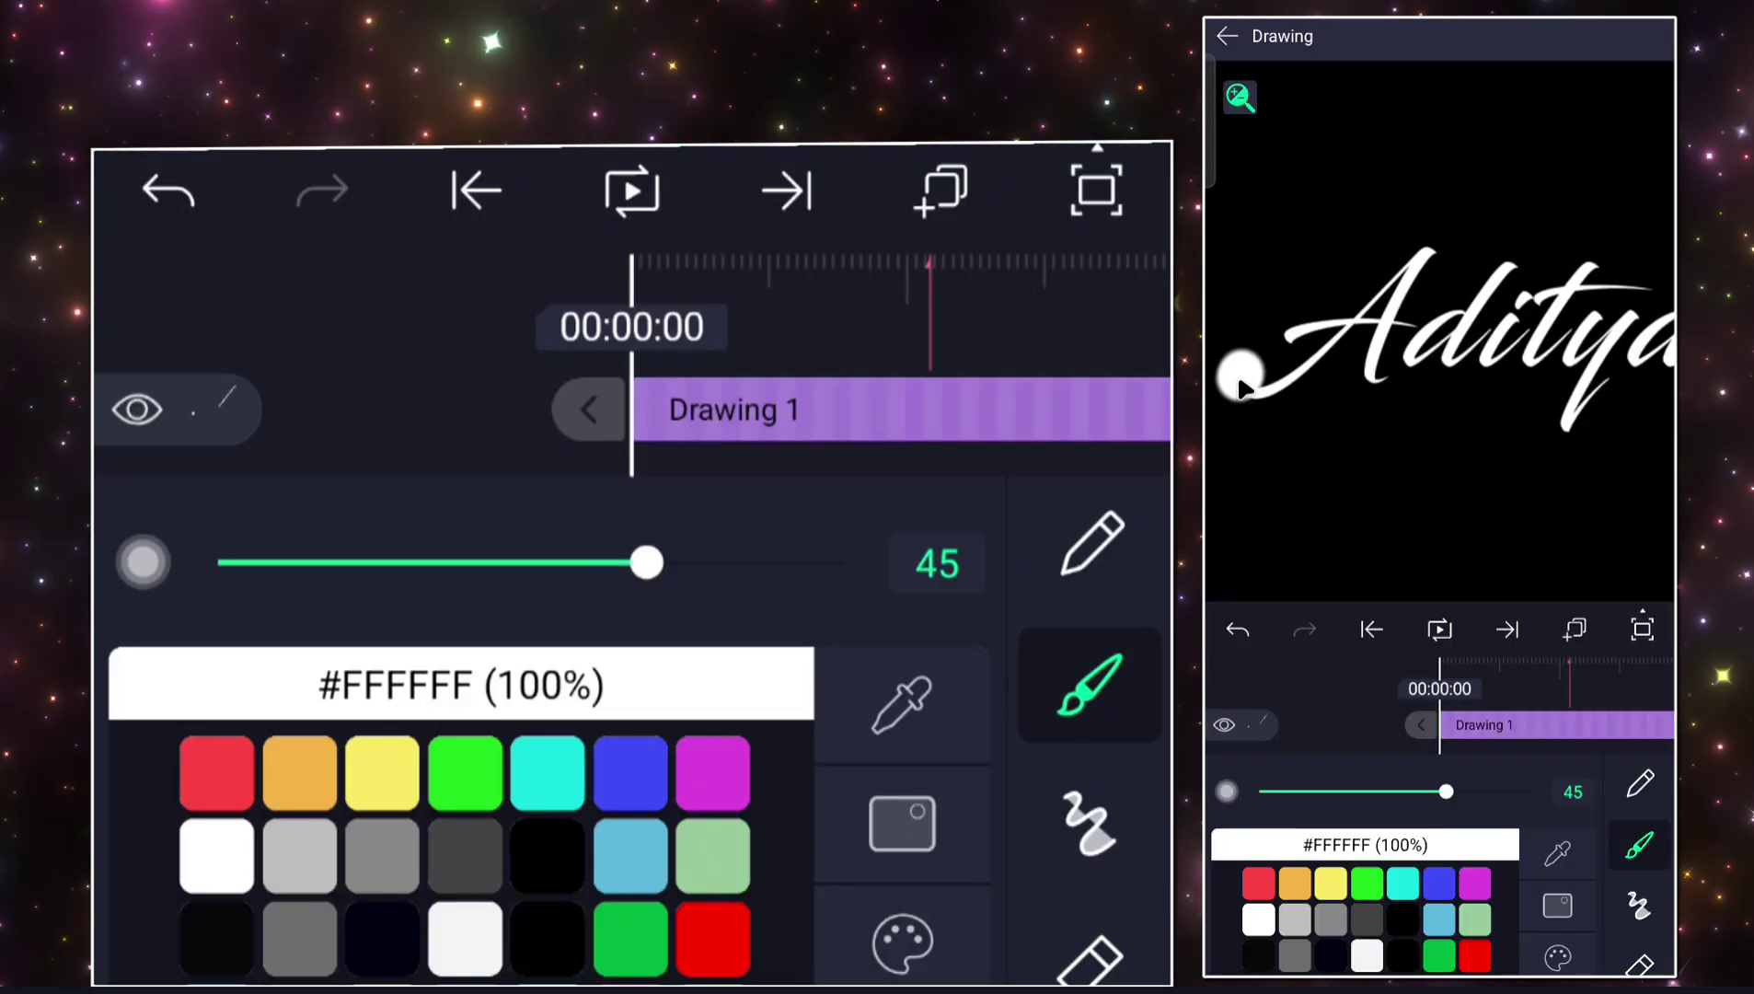
drag(1239, 386, 1306, 368)
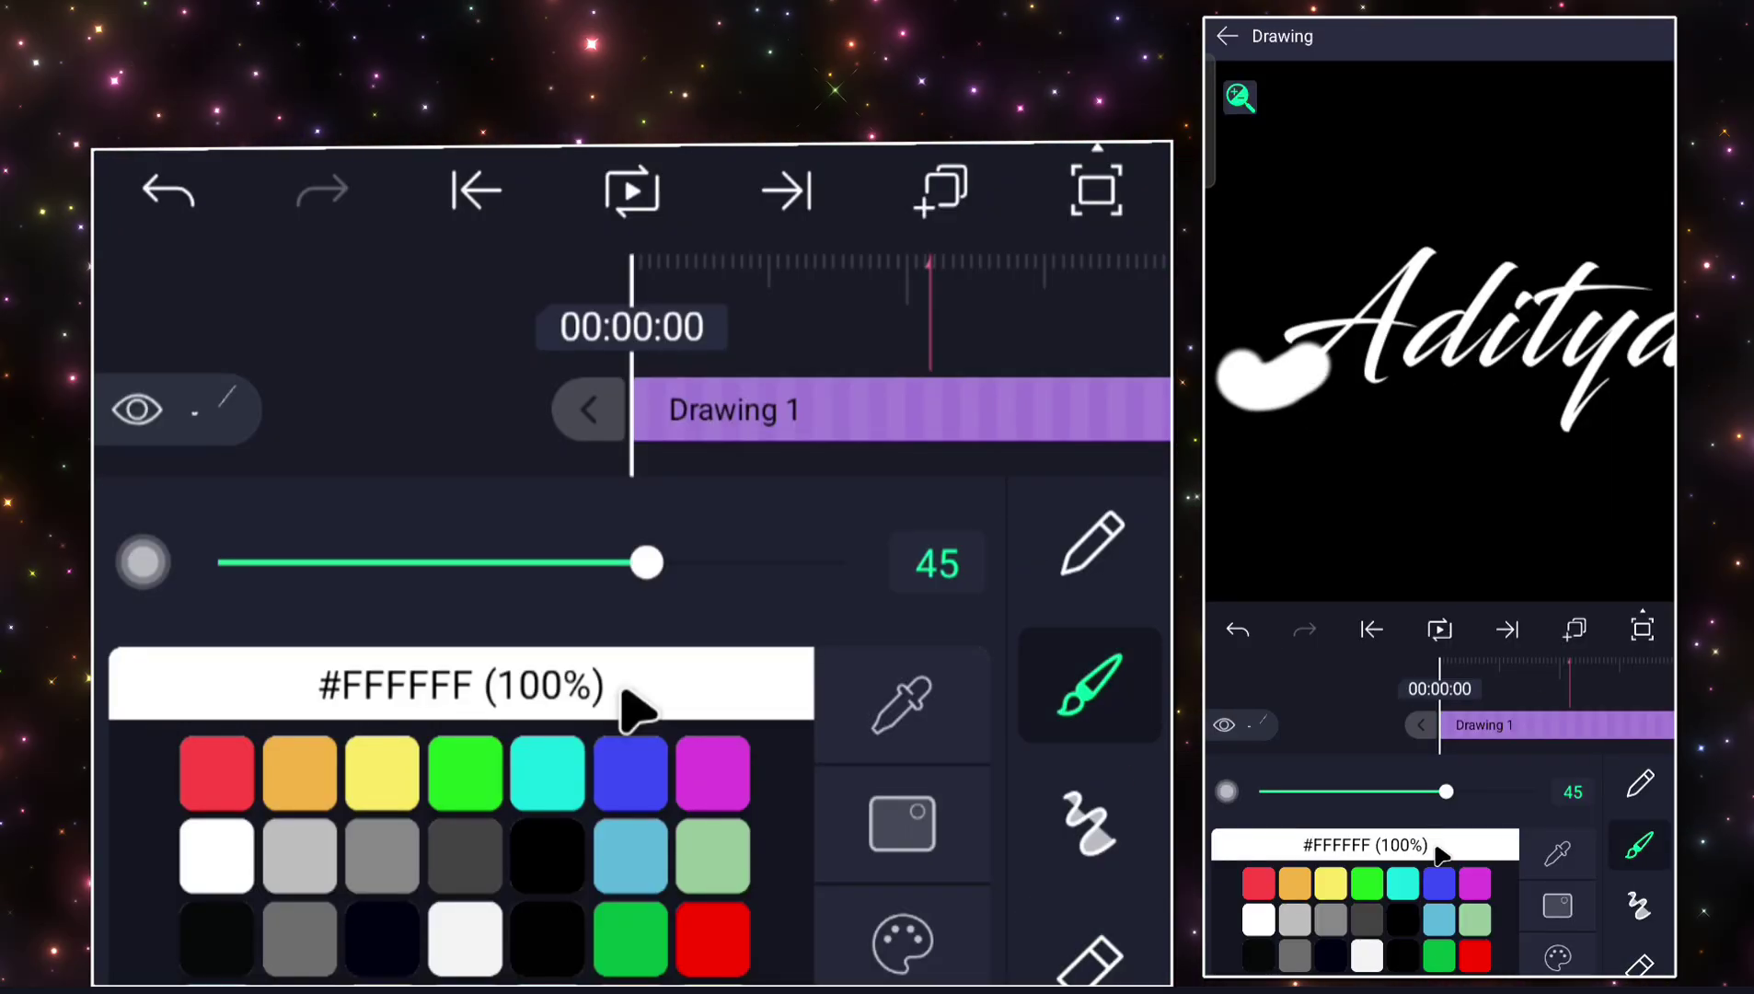
drag(1445, 791, 1400, 792)
drag(1325, 354, 1429, 254)
mouse_move(1428, 254)
mouse_down()
mouse_move(1376, 345)
mouse_move(1382, 374)
mouse_up()
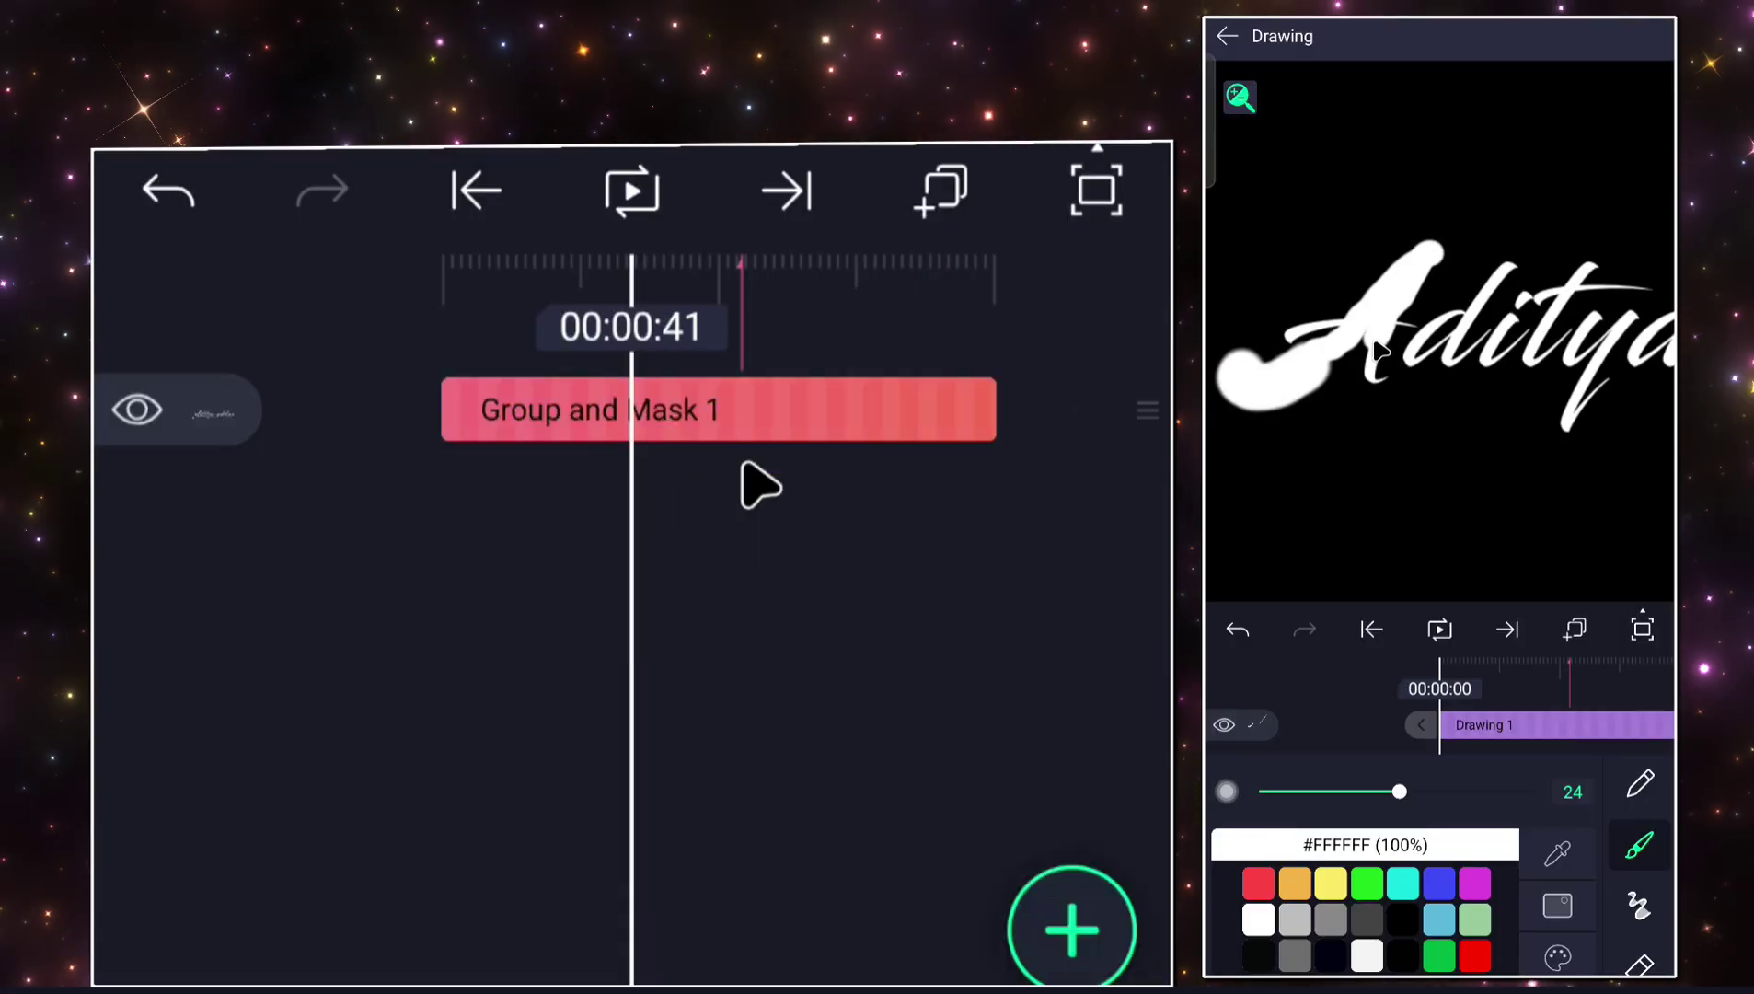
mouse_move(1282, 332)
mouse_down()
mouse_move(1406, 326)
mouse_move(1412, 355)
mouse_move(1500, 284)
mouse_move(1476, 354)
mouse_up()
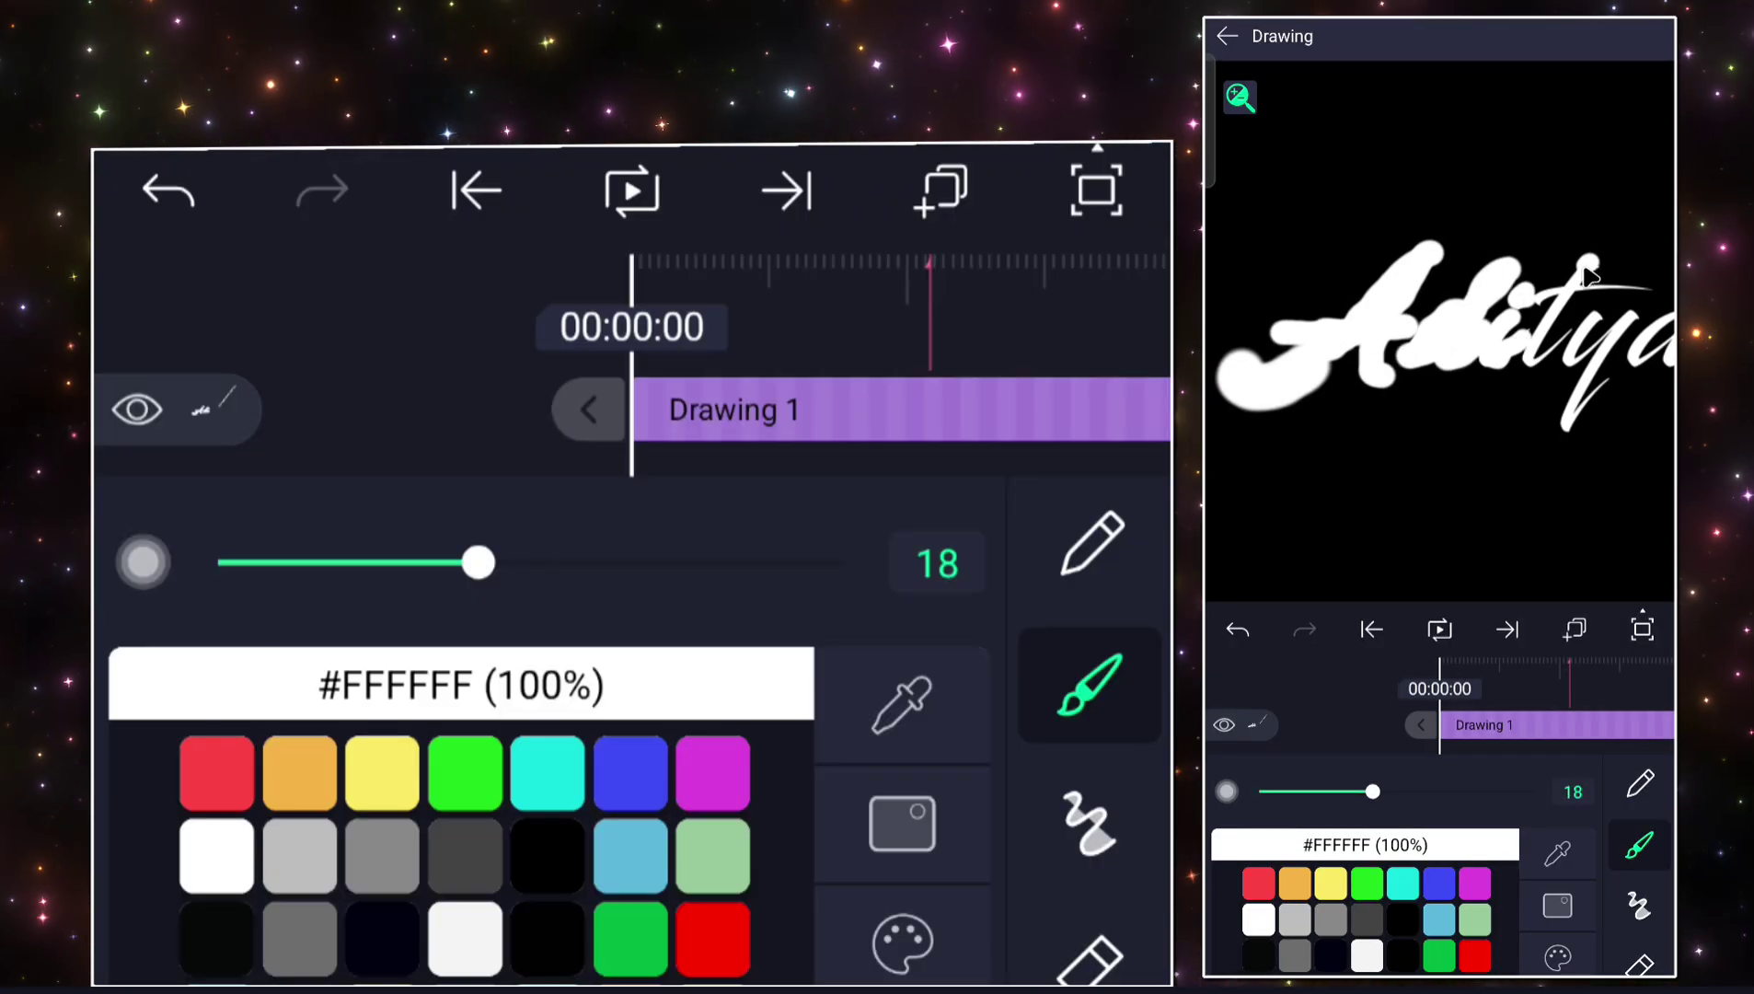
drag(1532, 299, 1658, 294)
drag(1587, 368, 1380, 375)
Erase the stray strokes above the title's second word and trace that word with the white brush at size 18.
click(1639, 963)
mouse_move(1509, 257)
mouse_down()
mouse_move(1601, 119)
mouse_move(1338, 153)
mouse_up()
click(1639, 844)
mouse_move(1348, 430)
mouse_down()
mouse_move(1477, 338)
mouse_move(1454, 335)
mouse_move(1465, 364)
mouse_move(1507, 346)
mouse_up()
drag(1578, 193, 1319, 219)
click(1640, 964)
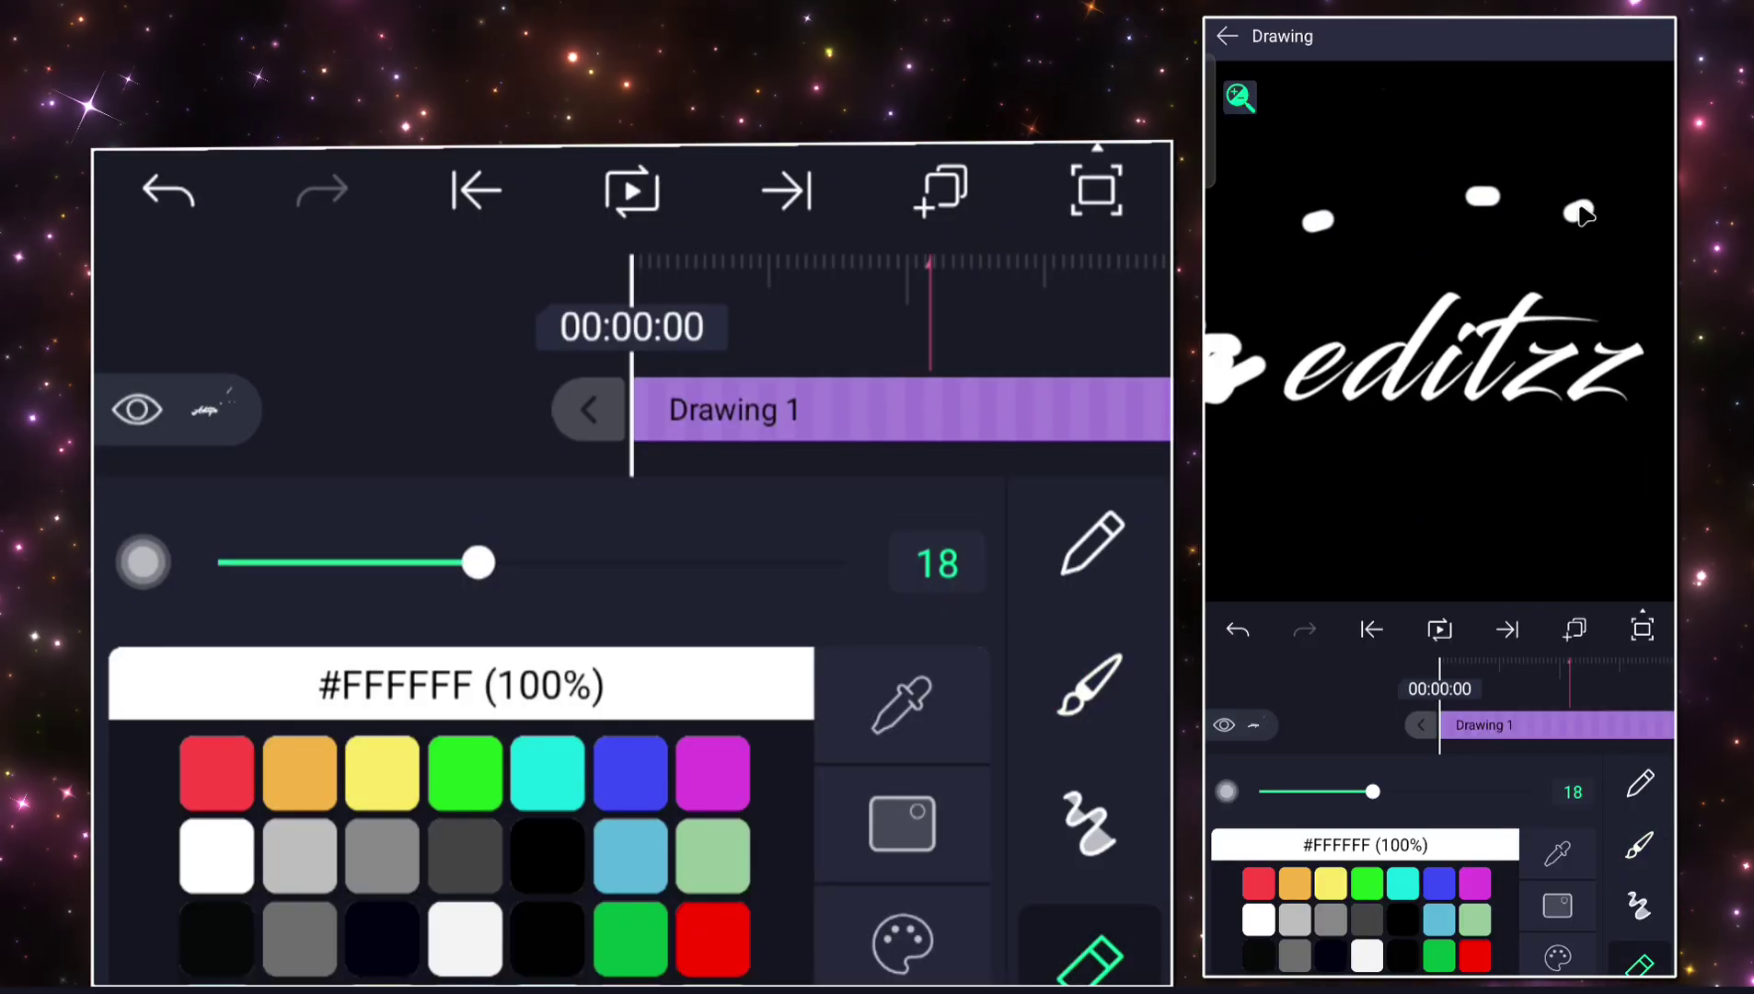
drag(1584, 211, 1318, 219)
click(1638, 845)
mouse_move(1320, 370)
mouse_down()
mouse_move(1289, 382)
mouse_move(1437, 382)
mouse_up()
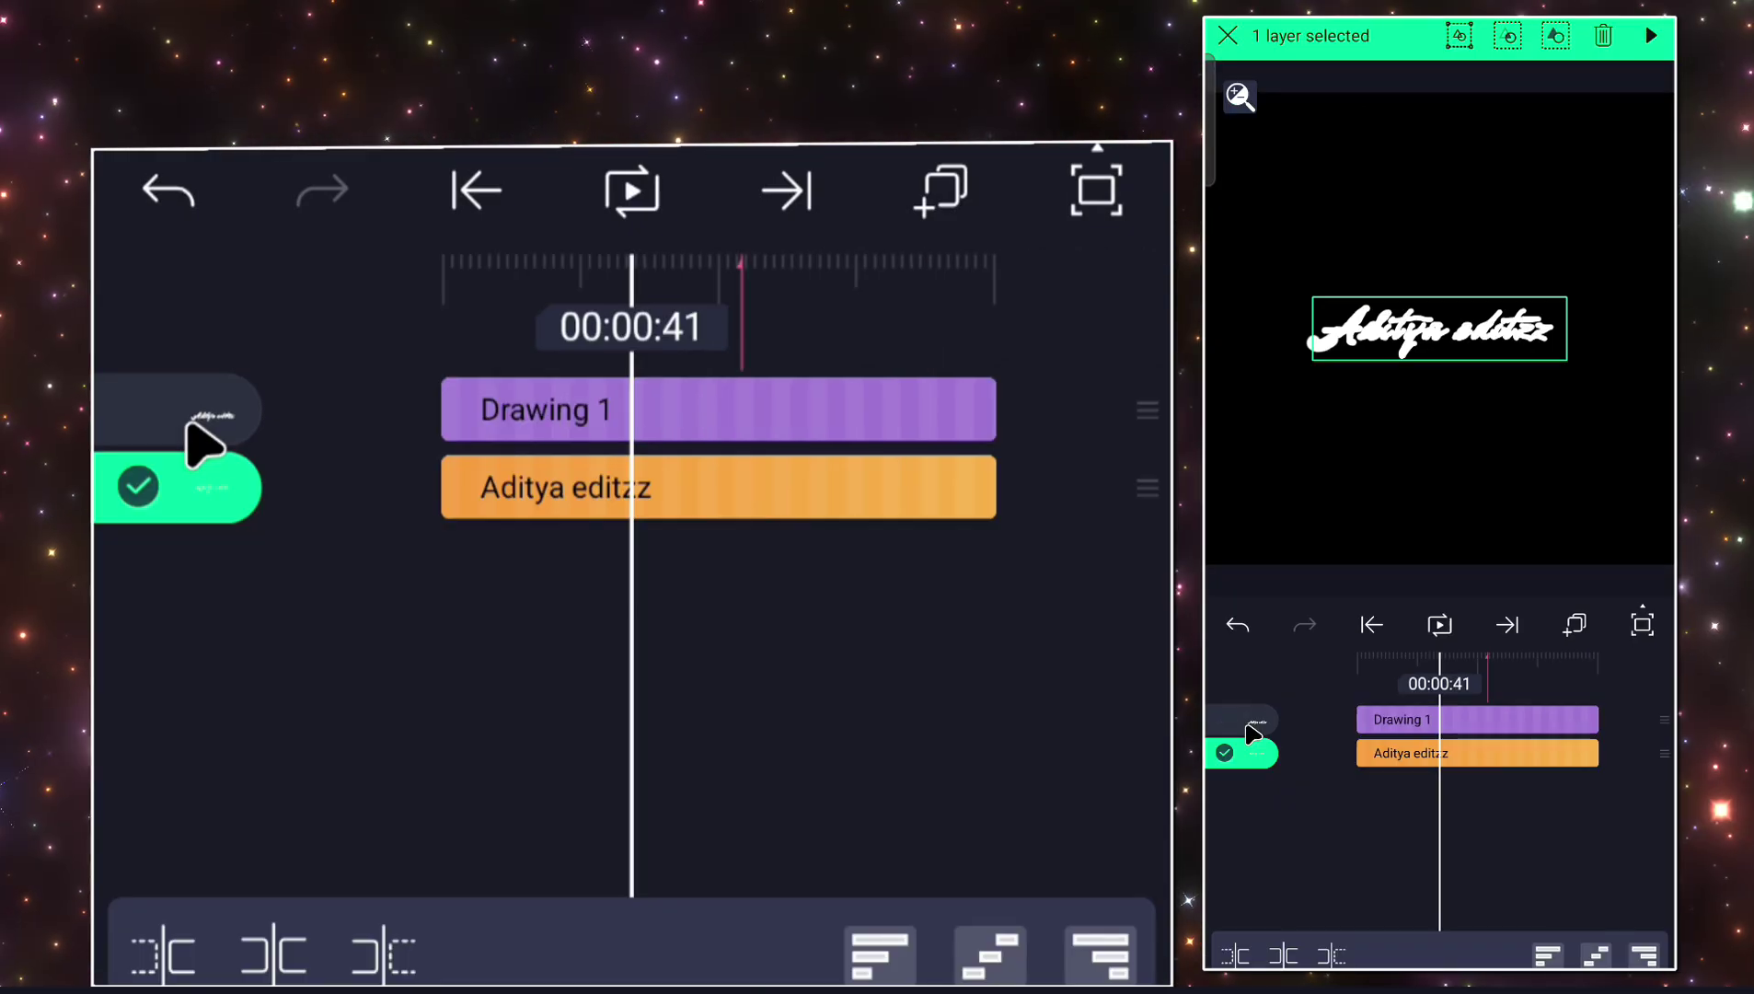
Combine the drawing and title layers into a Group and Mask, and open that group for editing.
click(230, 414)
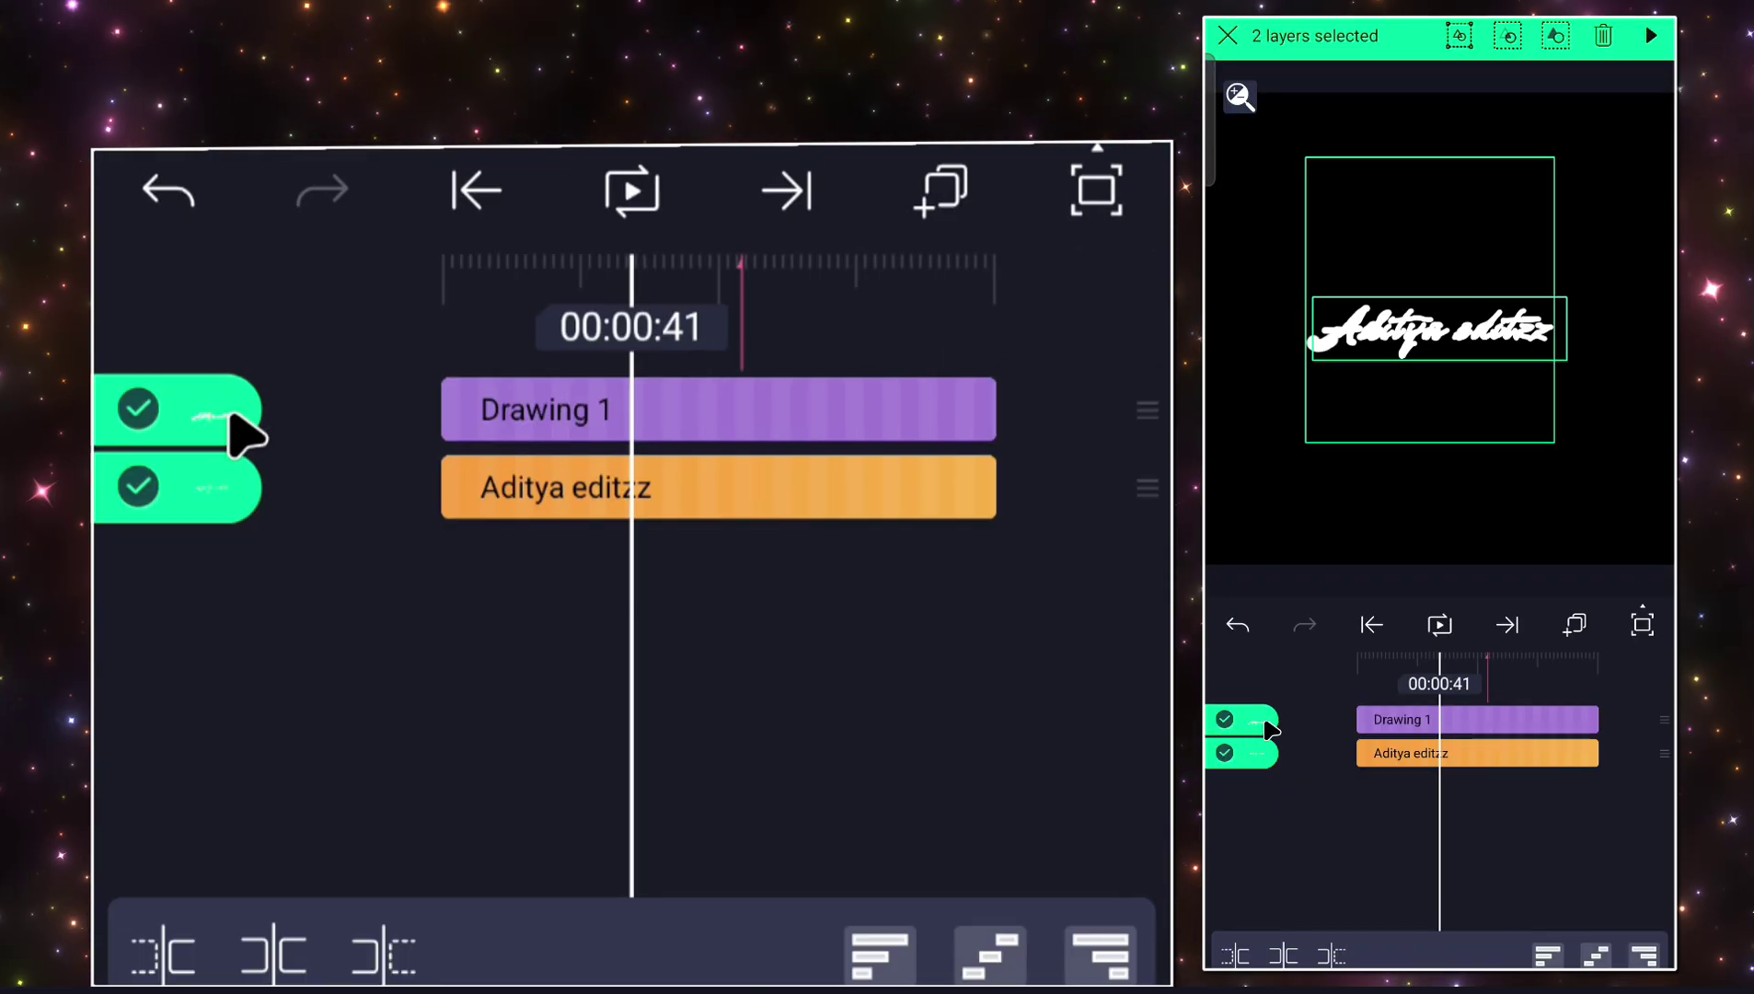
click(1509, 37)
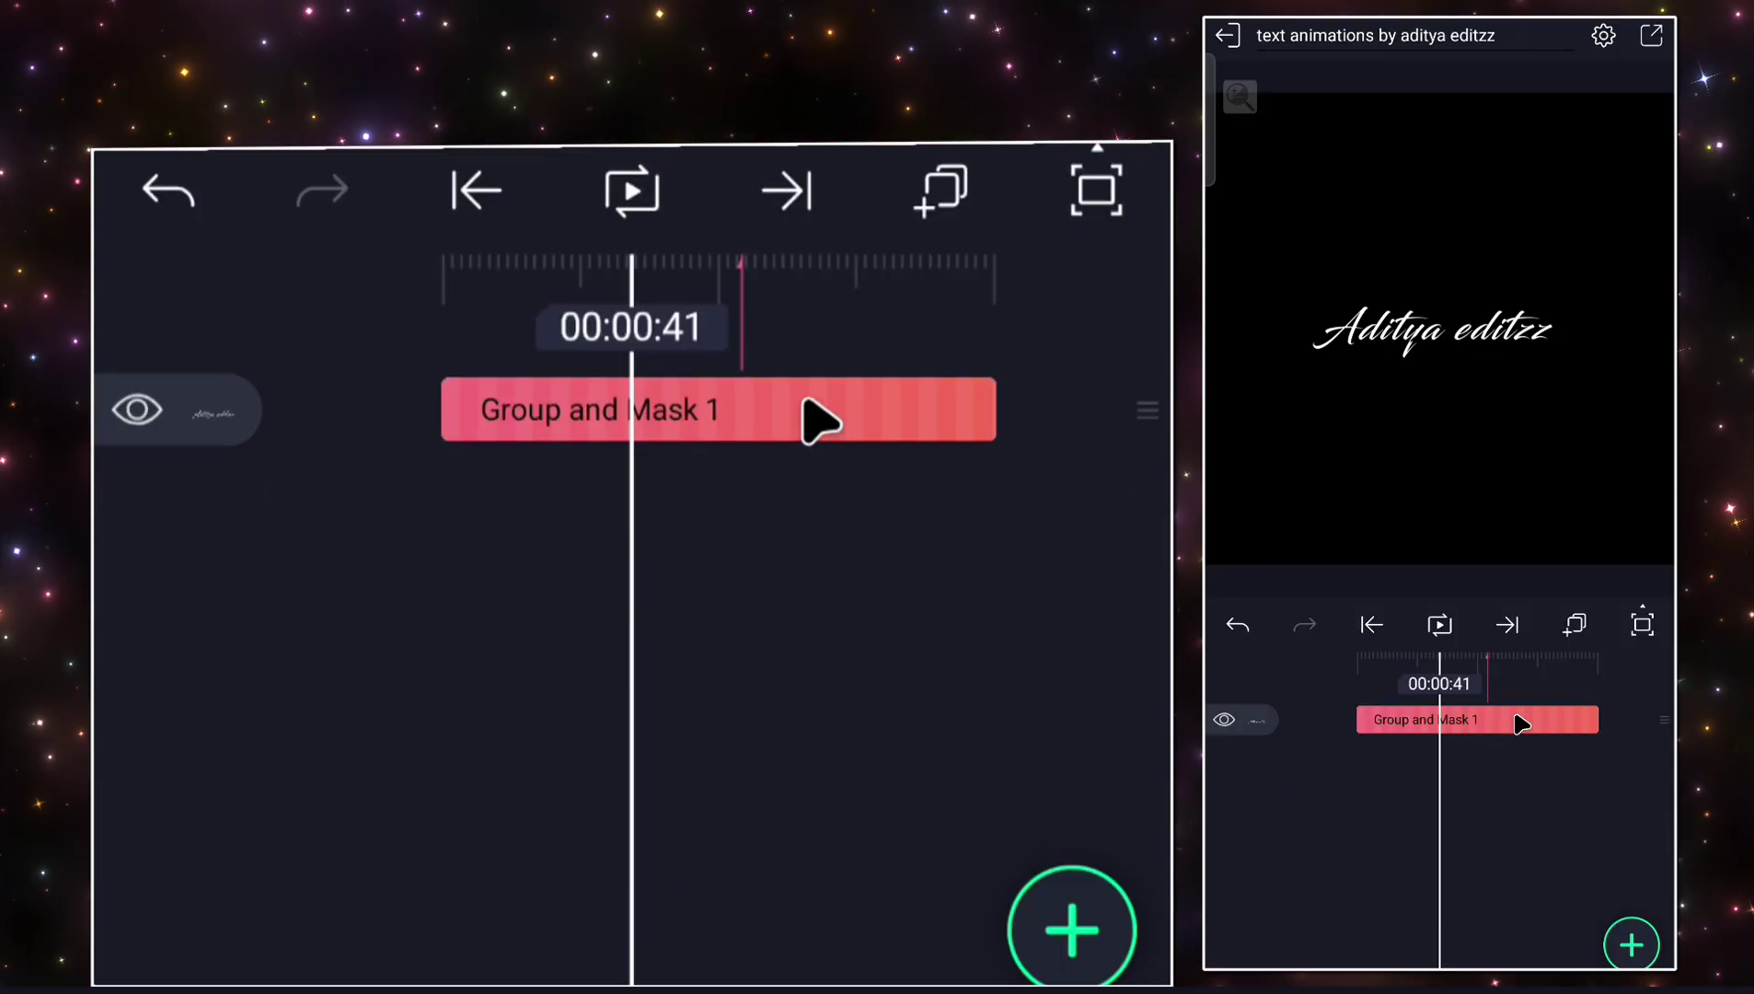
click(1521, 723)
click(1362, 931)
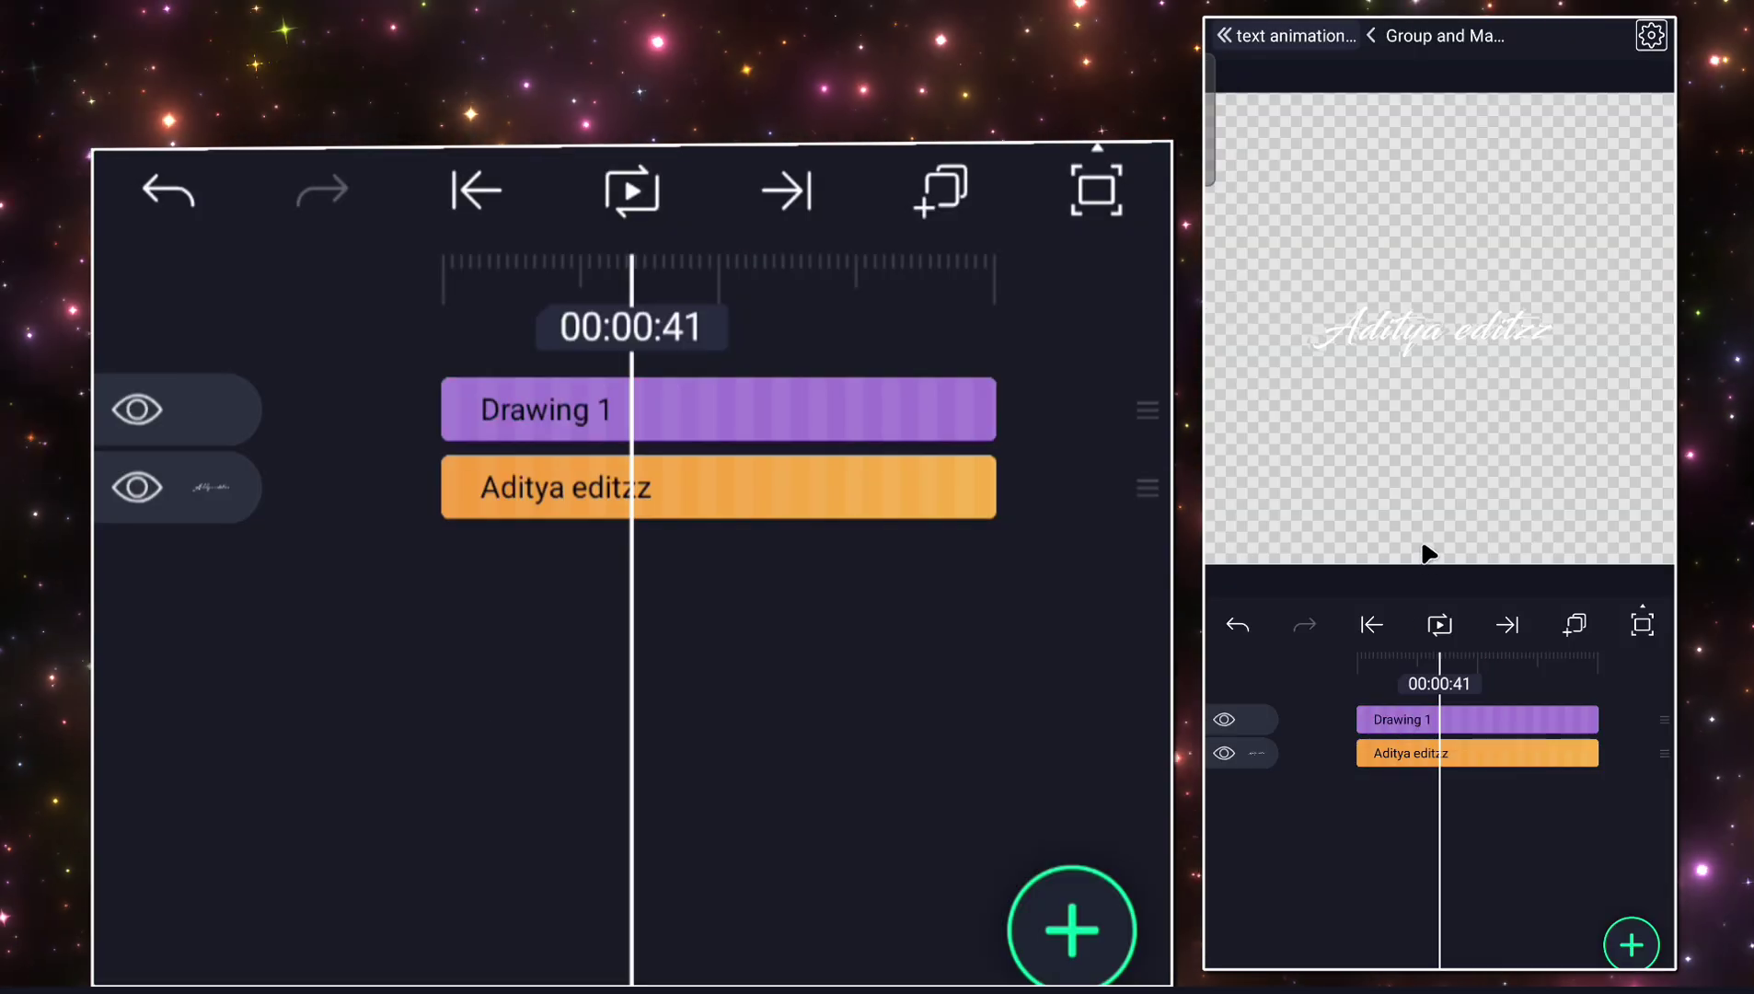
click(1444, 753)
click(1386, 942)
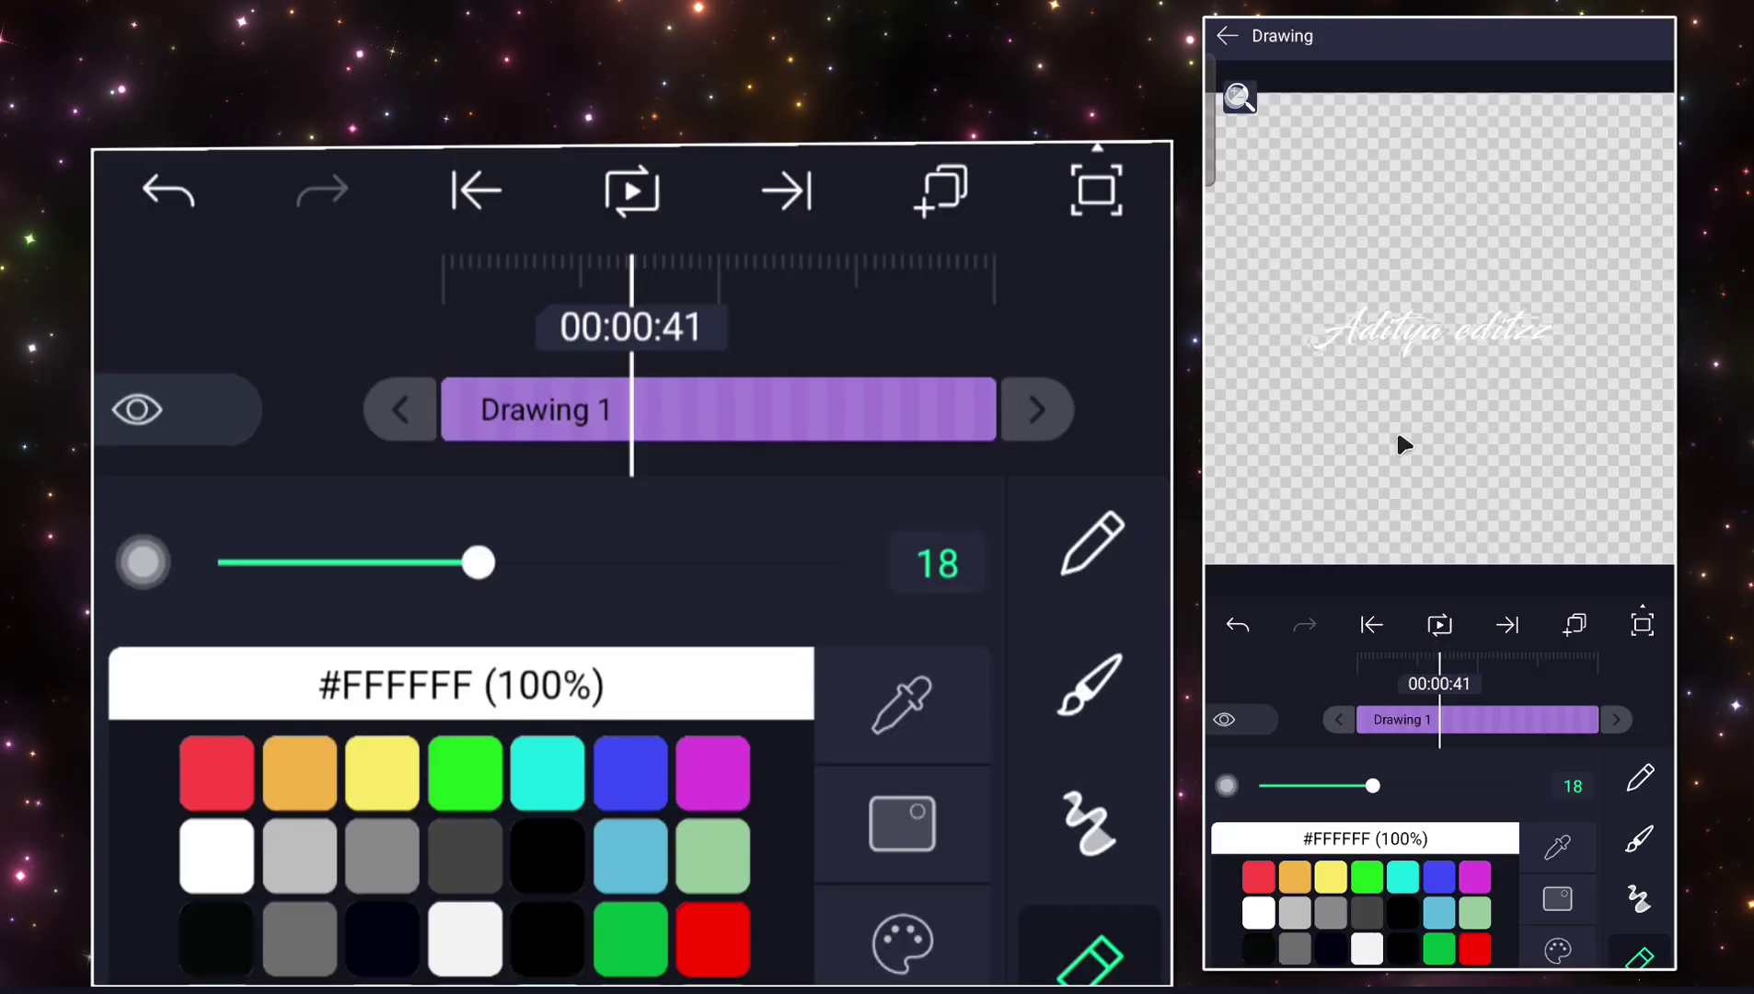
click(1239, 97)
scroll(1426, 303, up, 5)
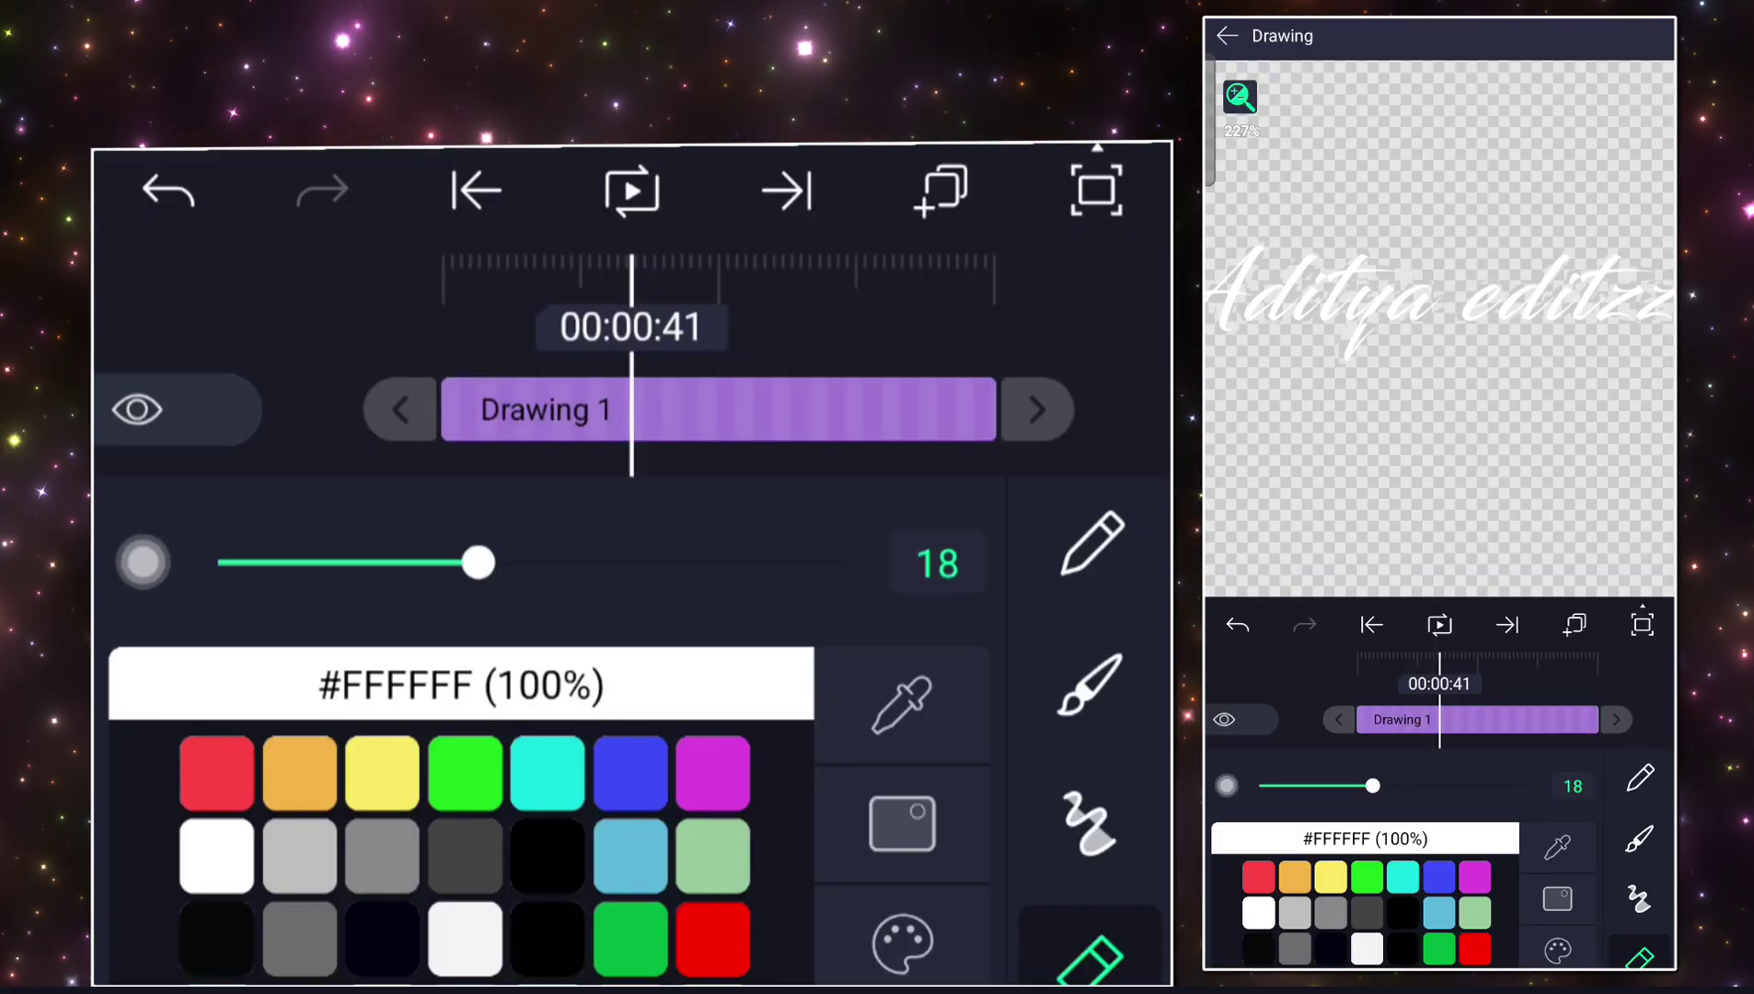
click(1620, 832)
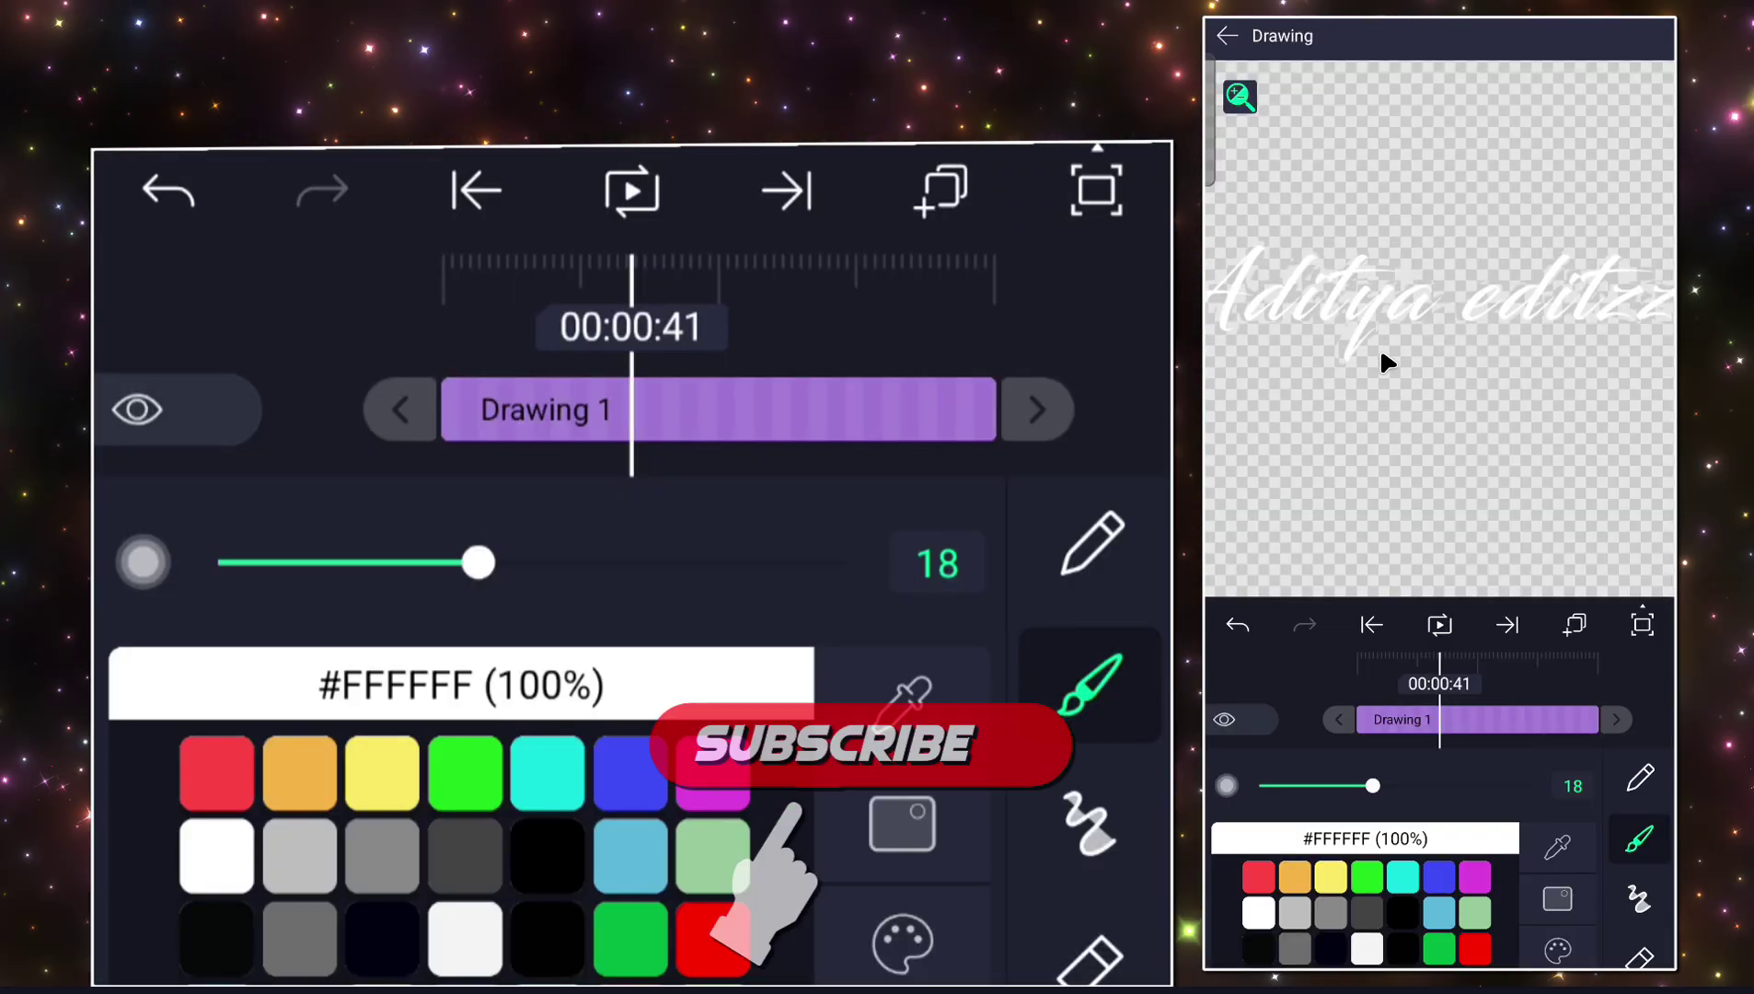
key(Escape)
key(Escape)
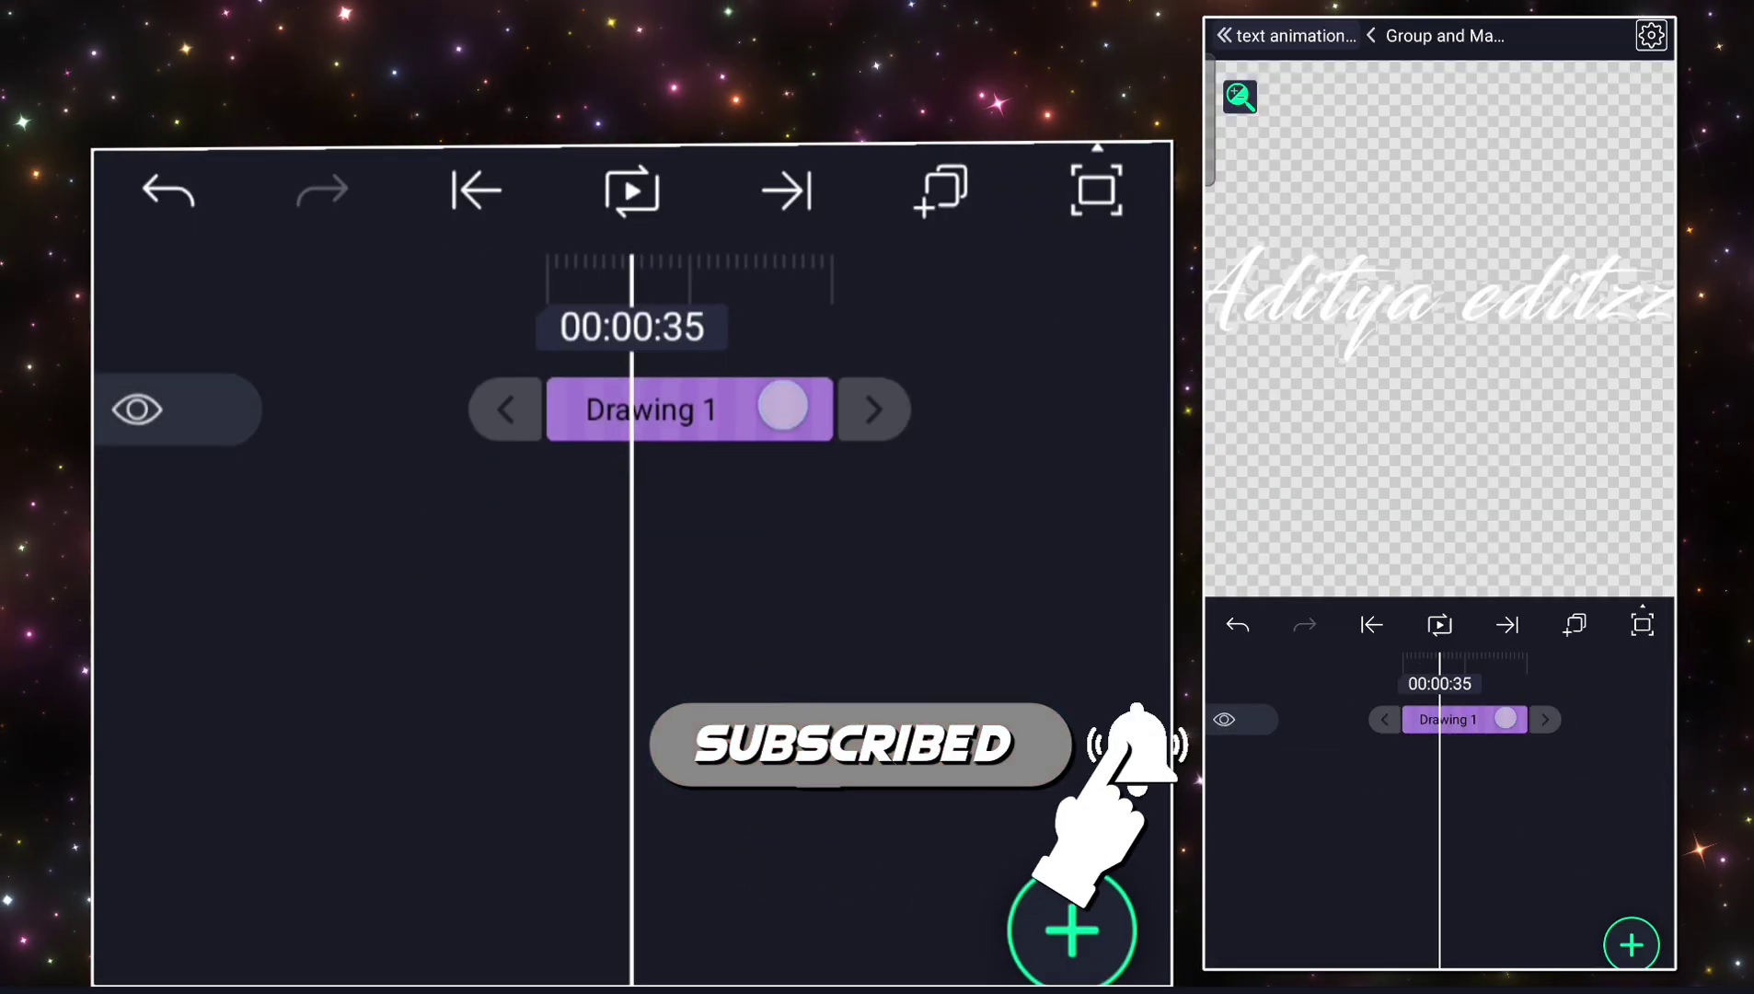
Add the Drawing Progress effect to the Drawing 1 layer and keyframe its End value at 0.0 at 00:00:35.
click(782, 406)
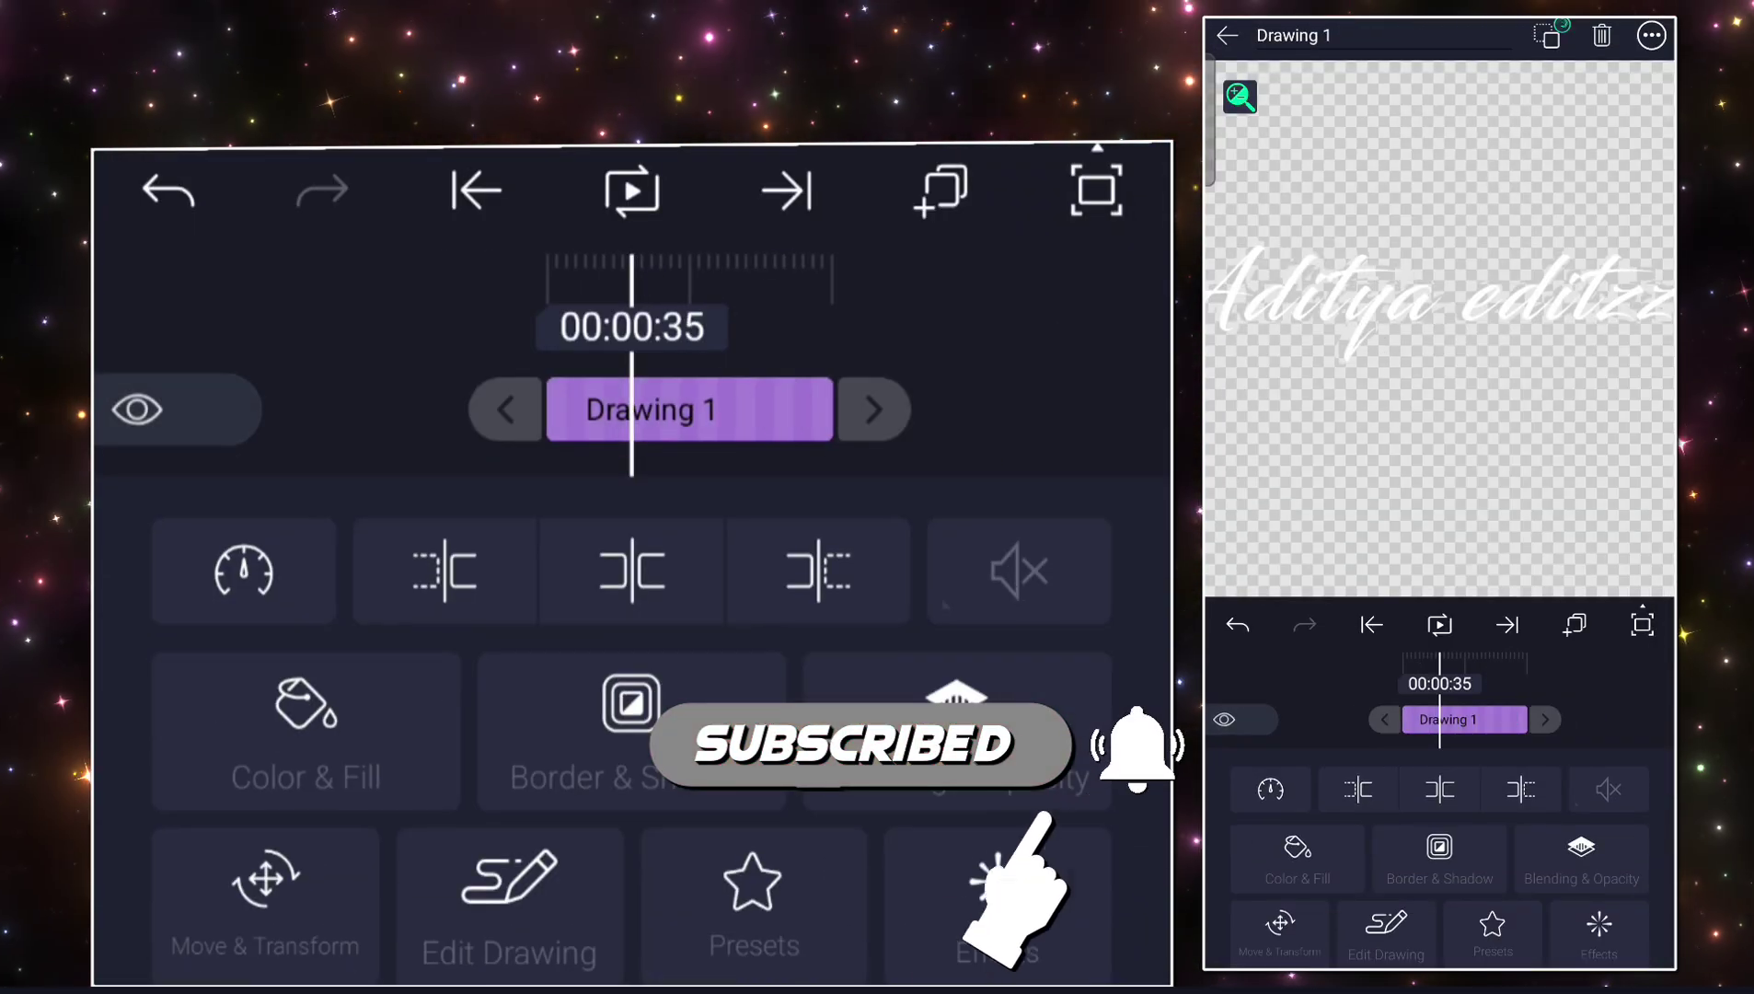
click(990, 884)
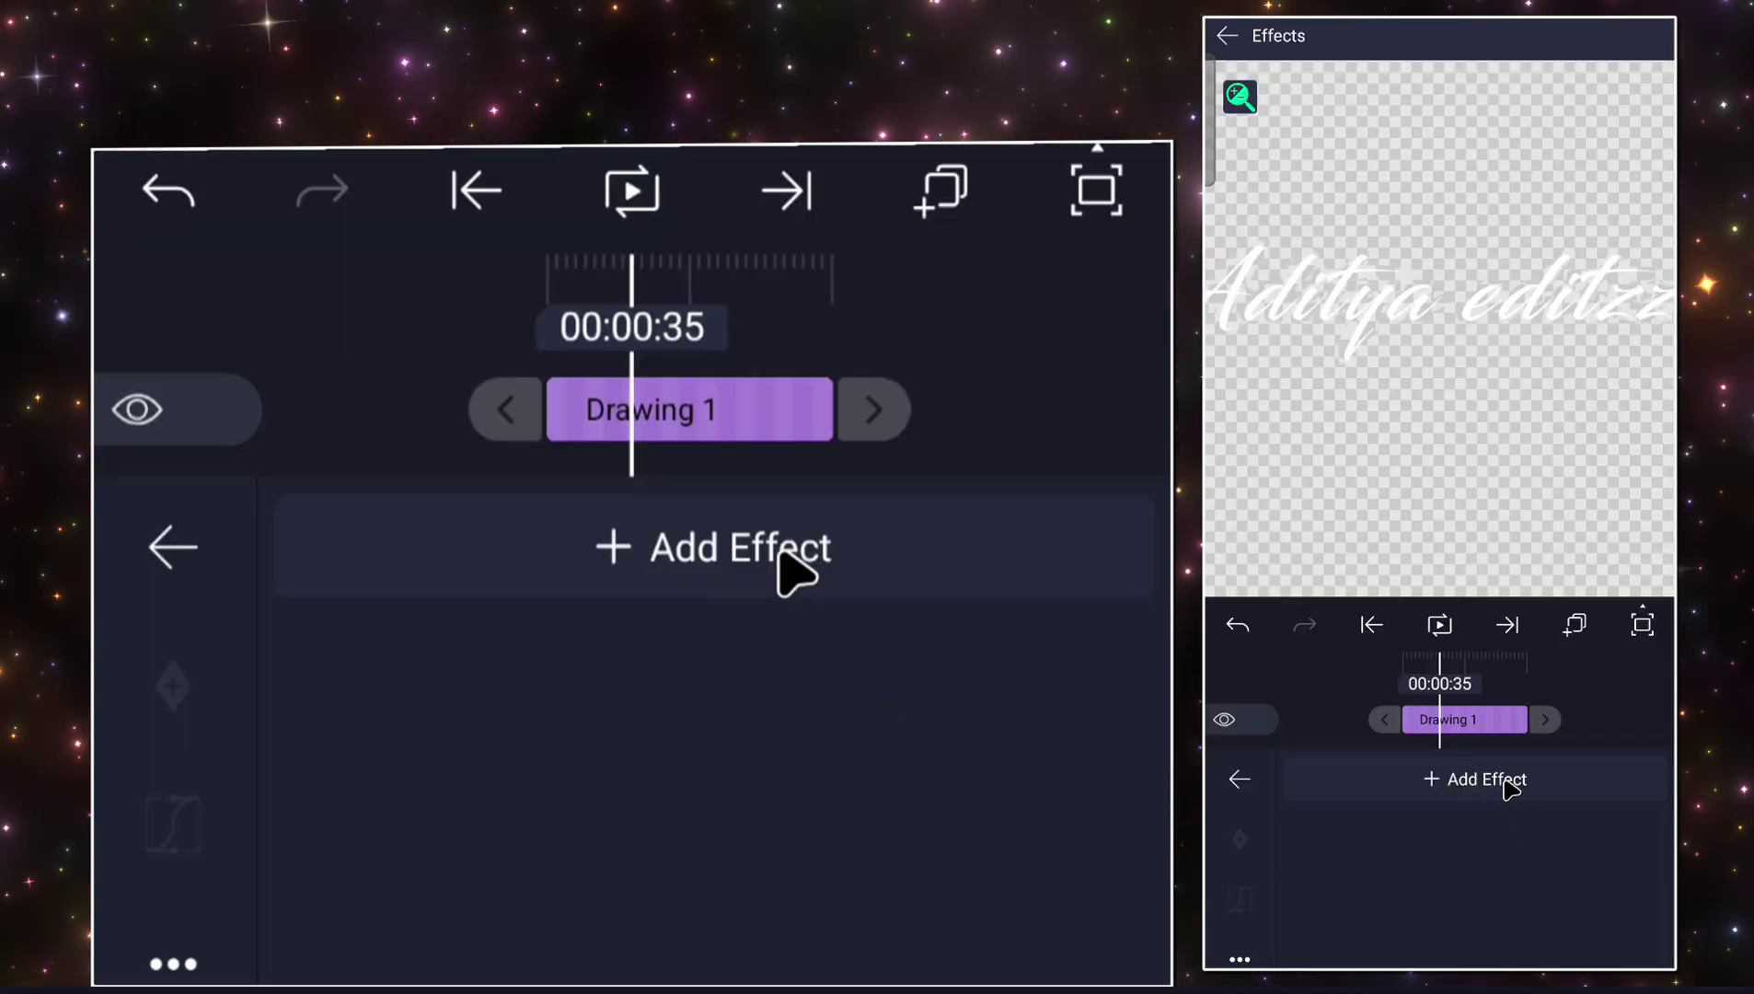
click(783, 552)
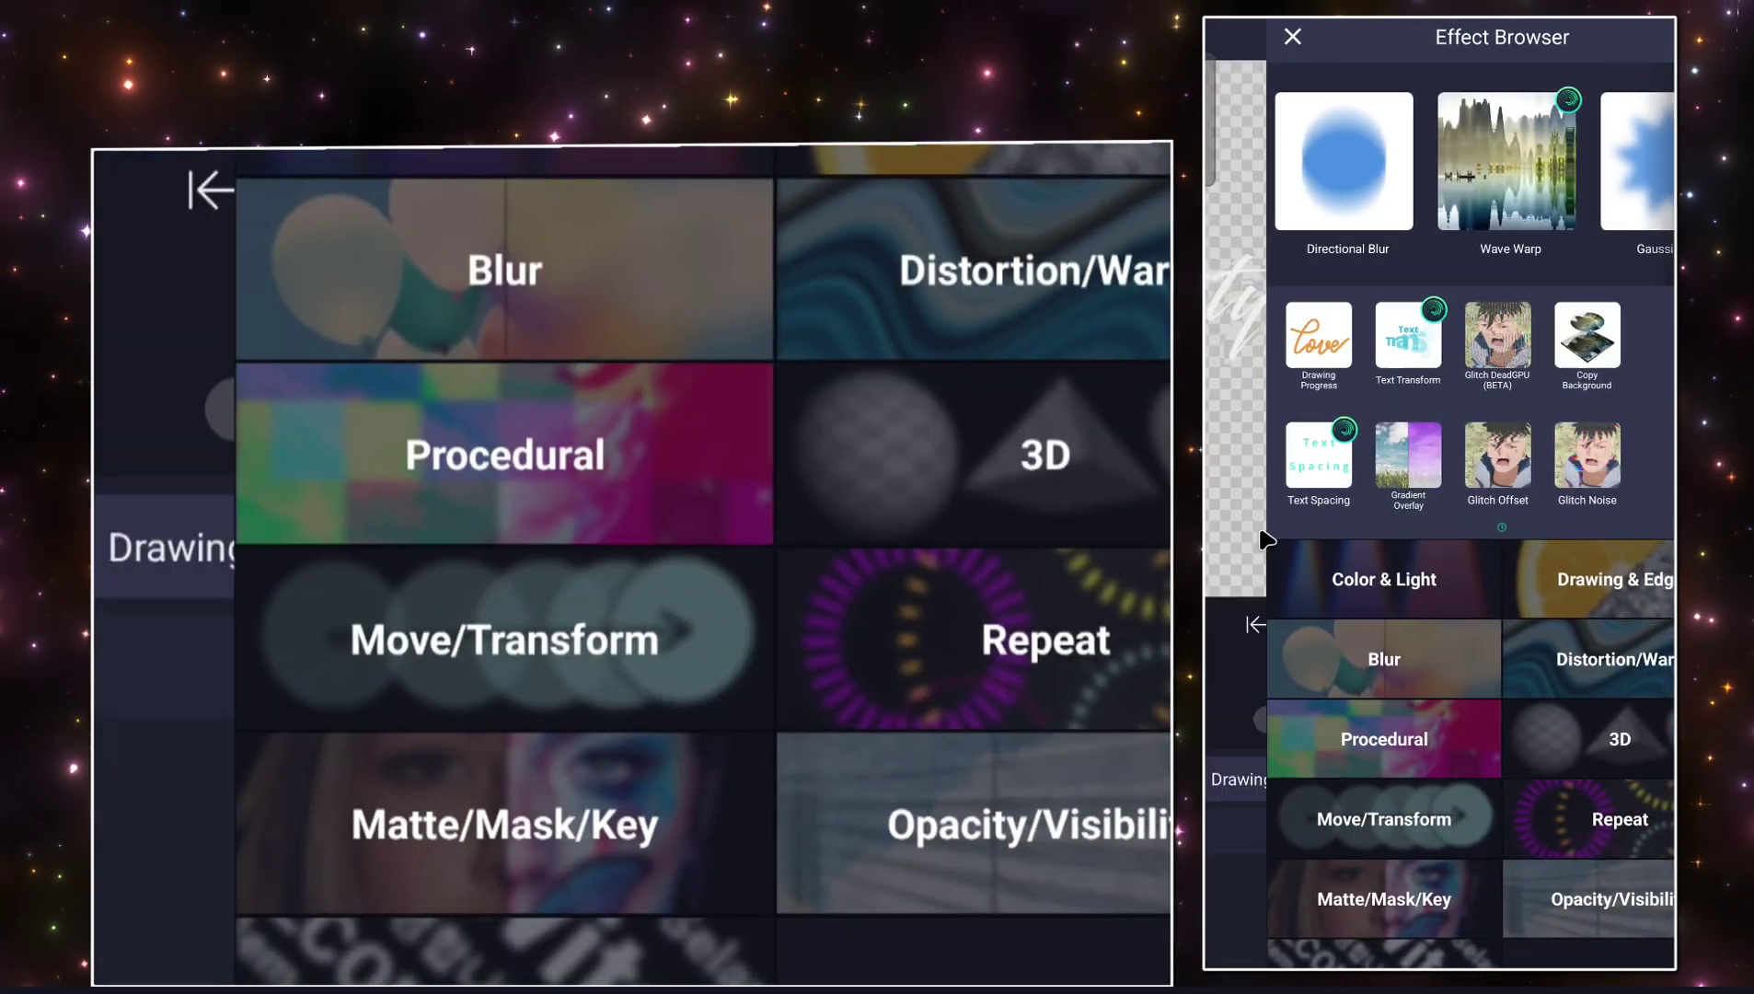
click(1317, 336)
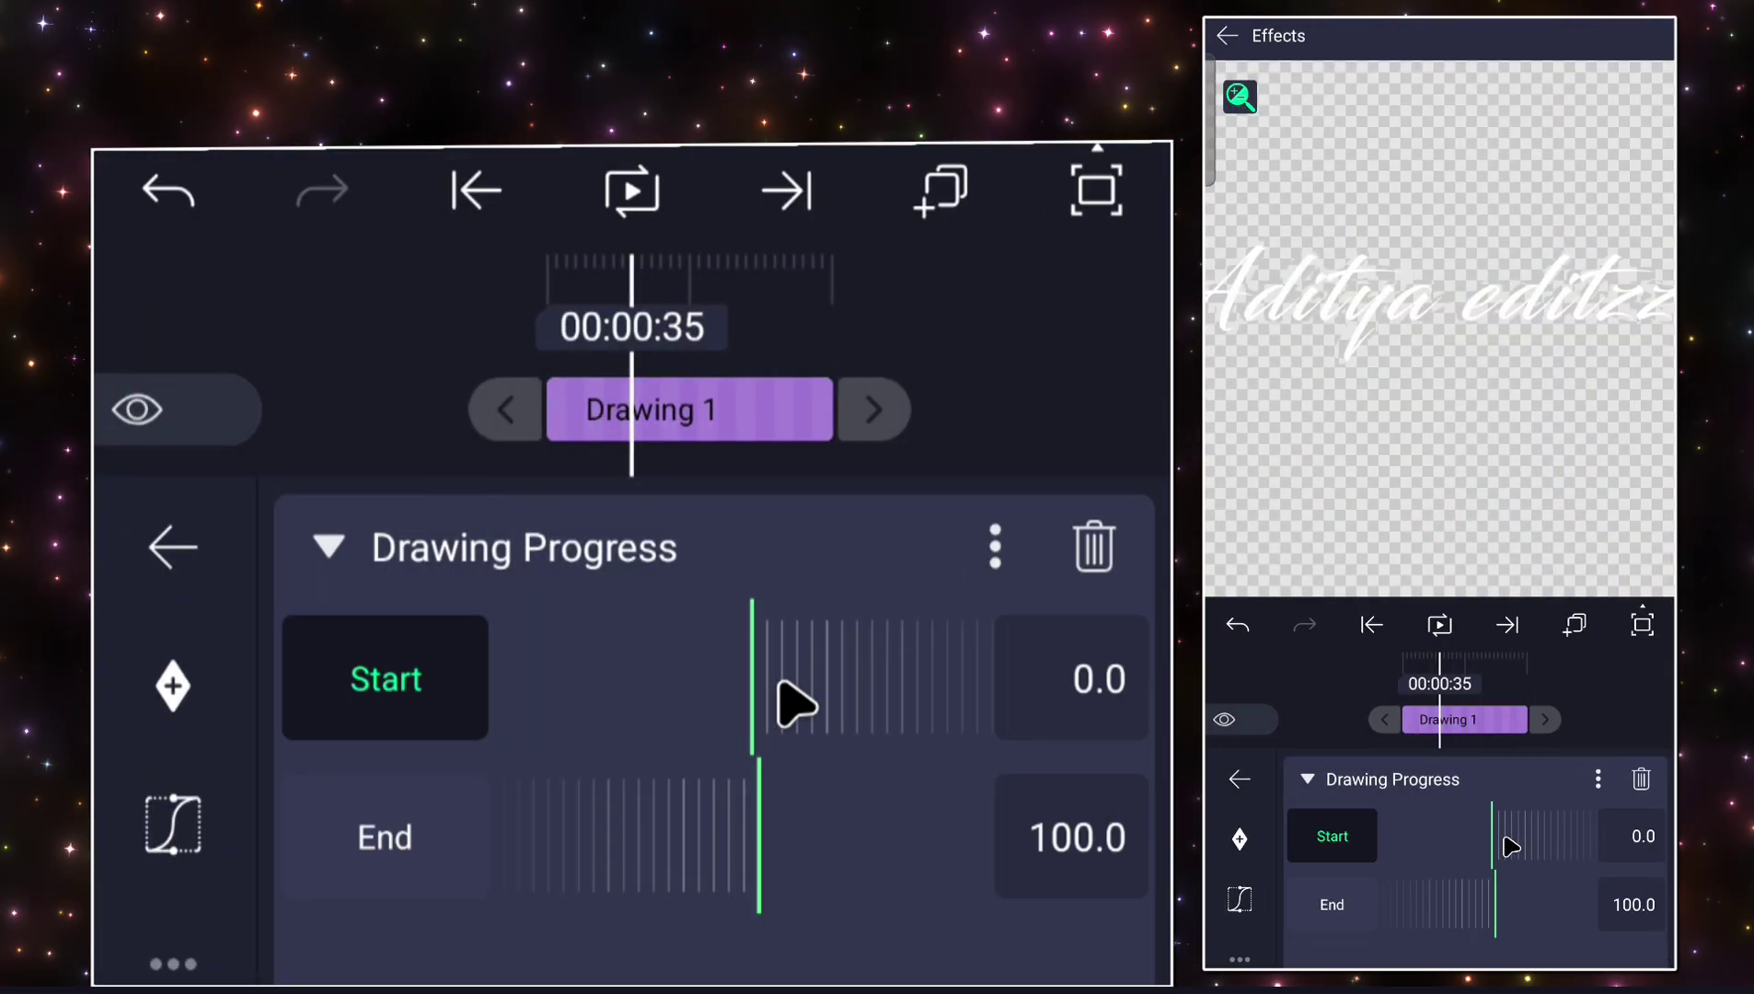
mouse_move(1495, 923)
mouse_down()
mouse_move(1456, 939)
mouse_move(1268, 924)
mouse_up()
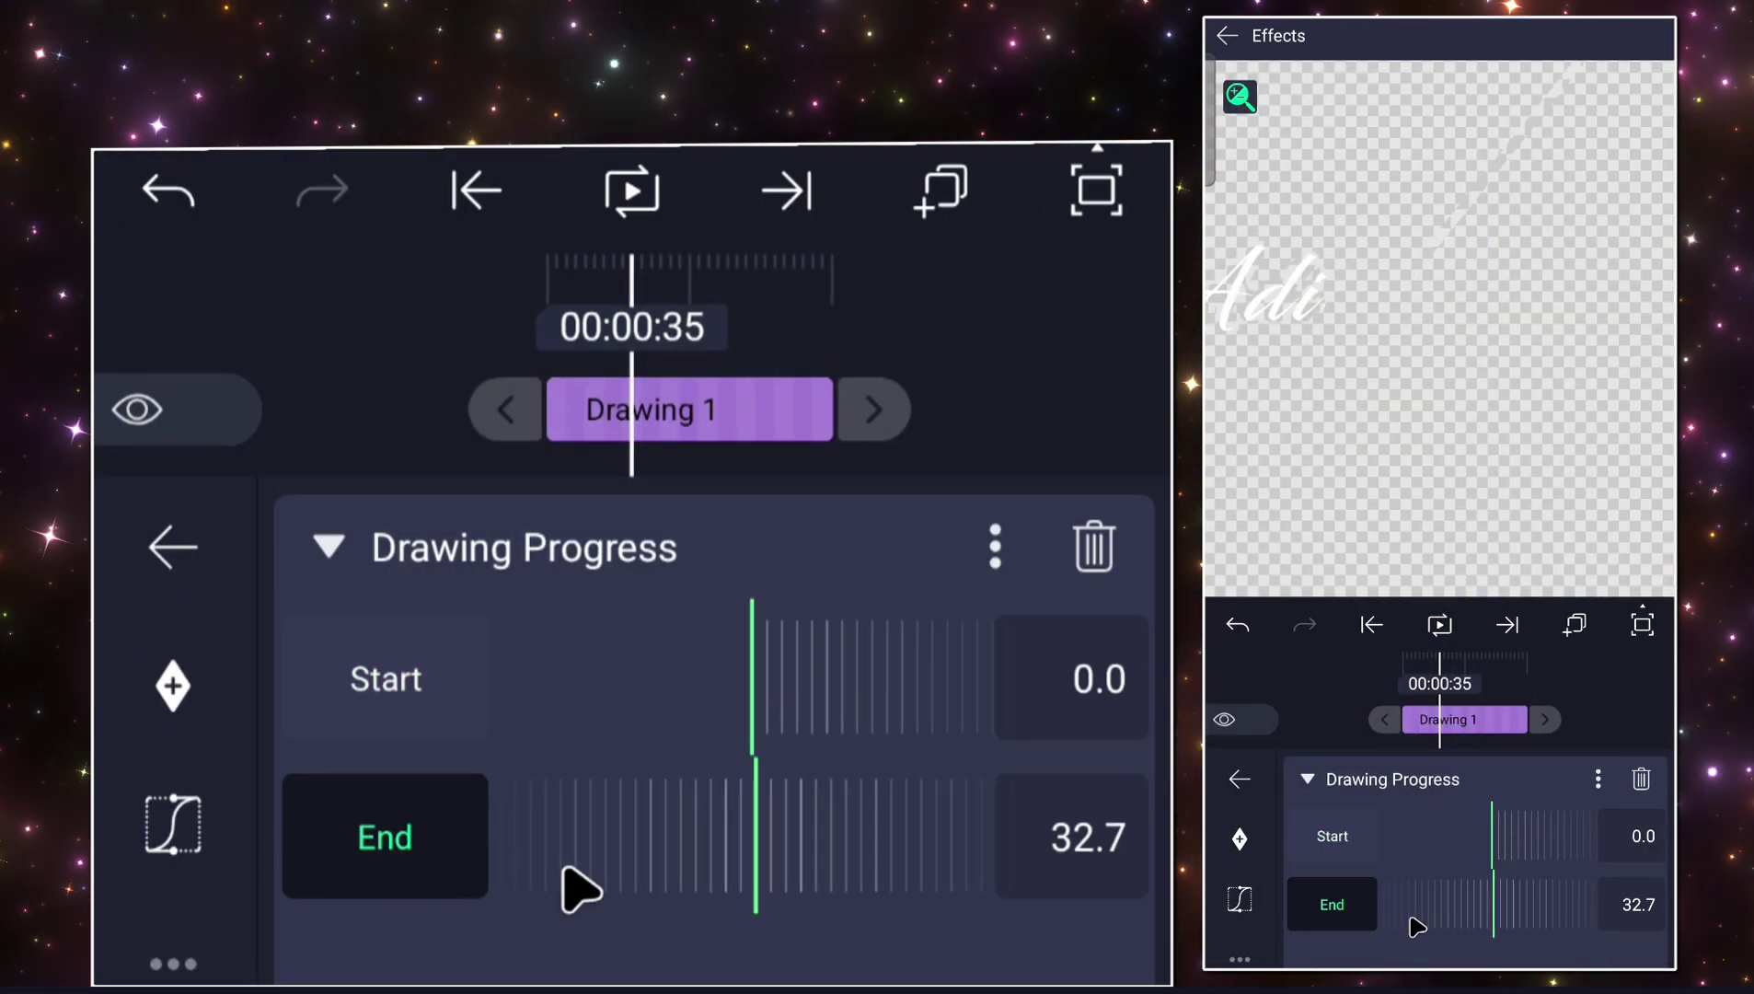
click(1239, 839)
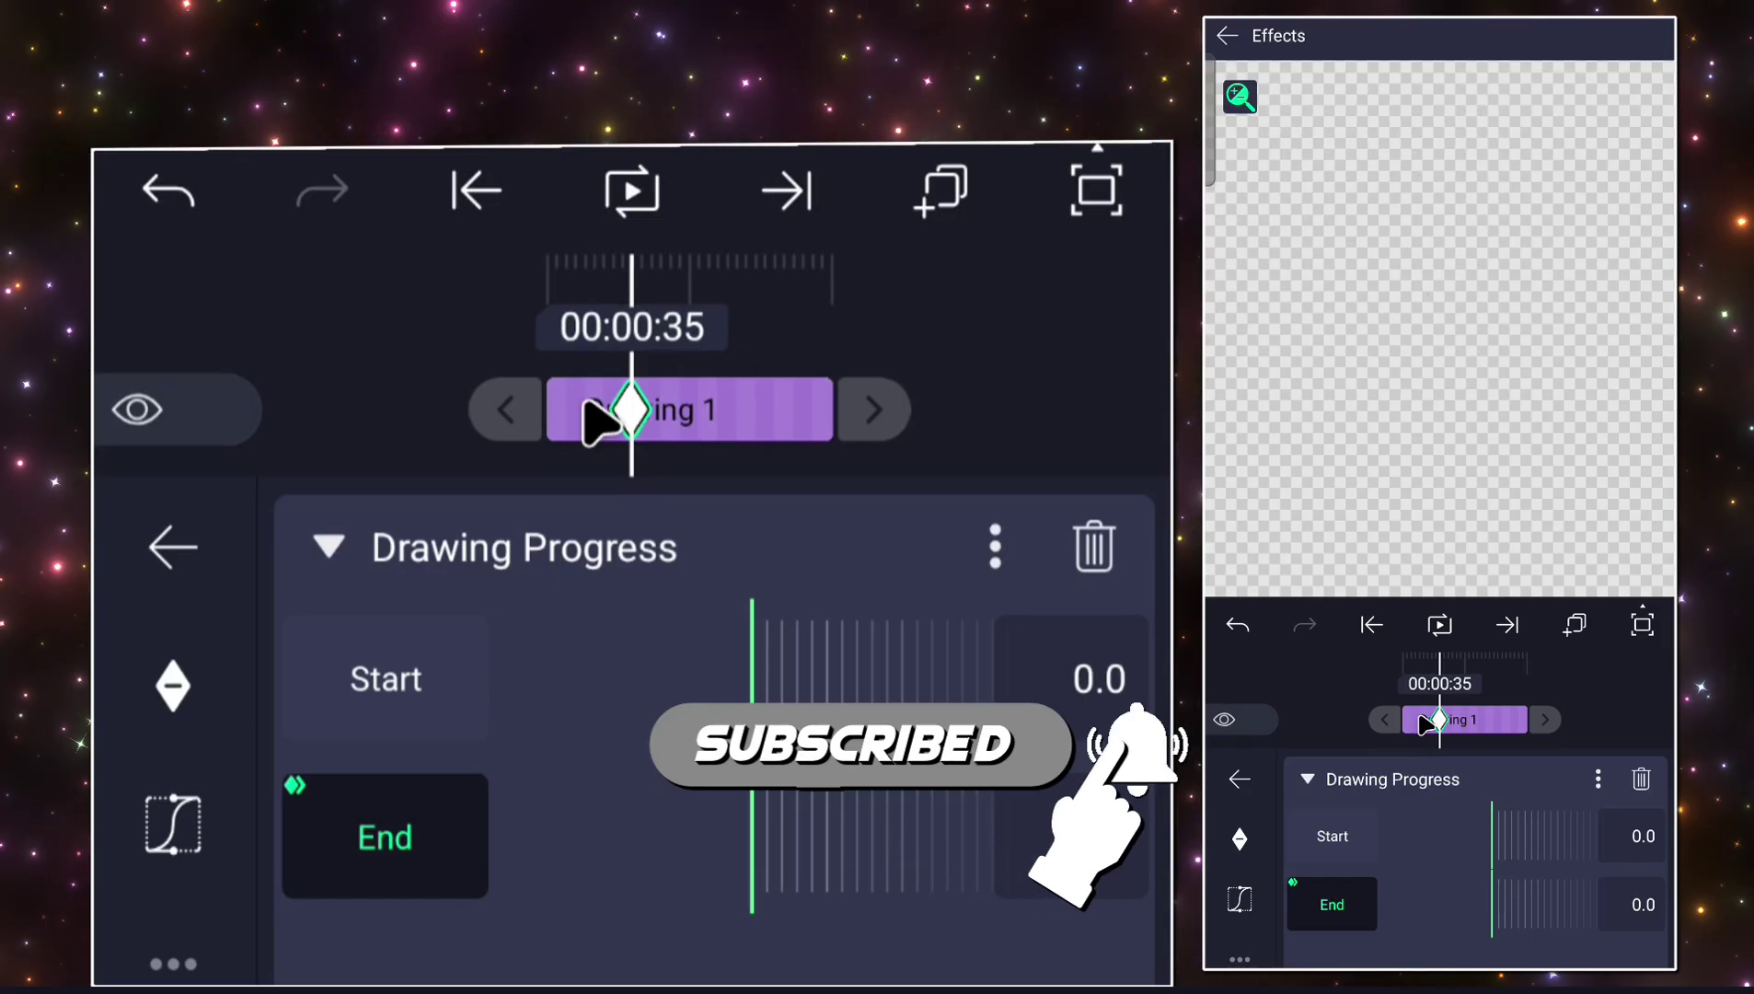
Move the Drawing Progress End keyframe to the start of the Drawing 1 layer.
drag(1422, 719, 1389, 726)
click(1389, 725)
click(1390, 725)
click(1598, 931)
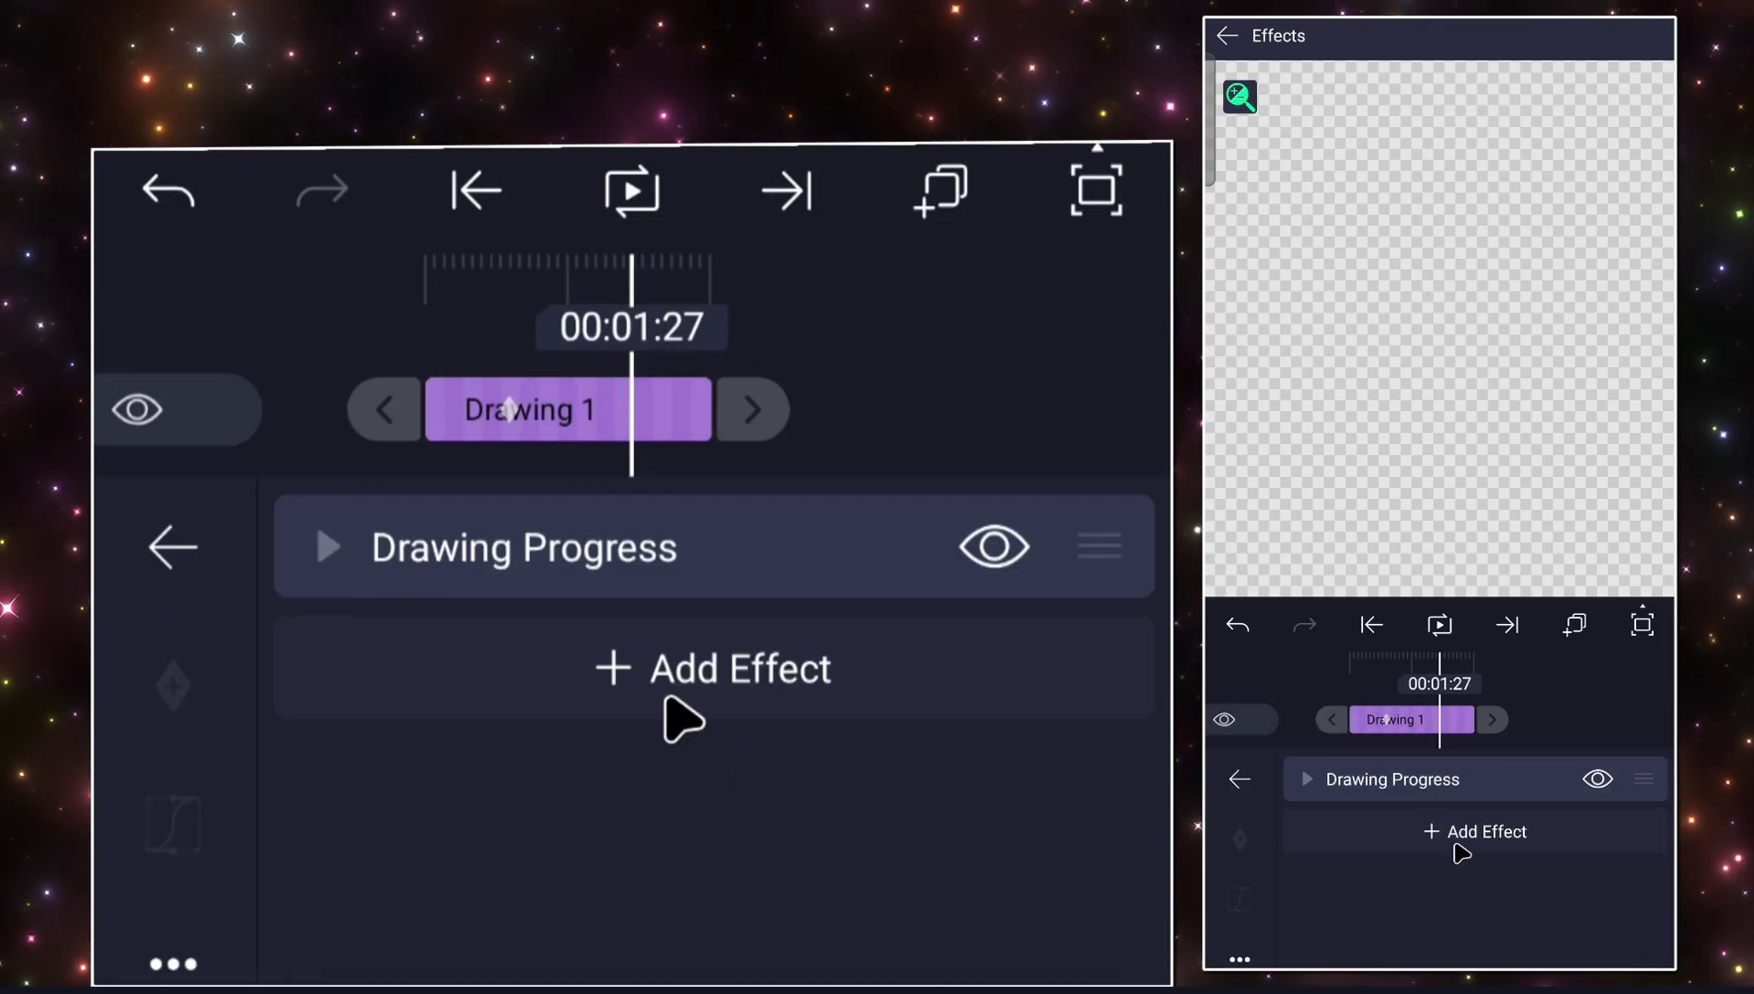
click(1392, 780)
click(1332, 903)
click(1387, 719)
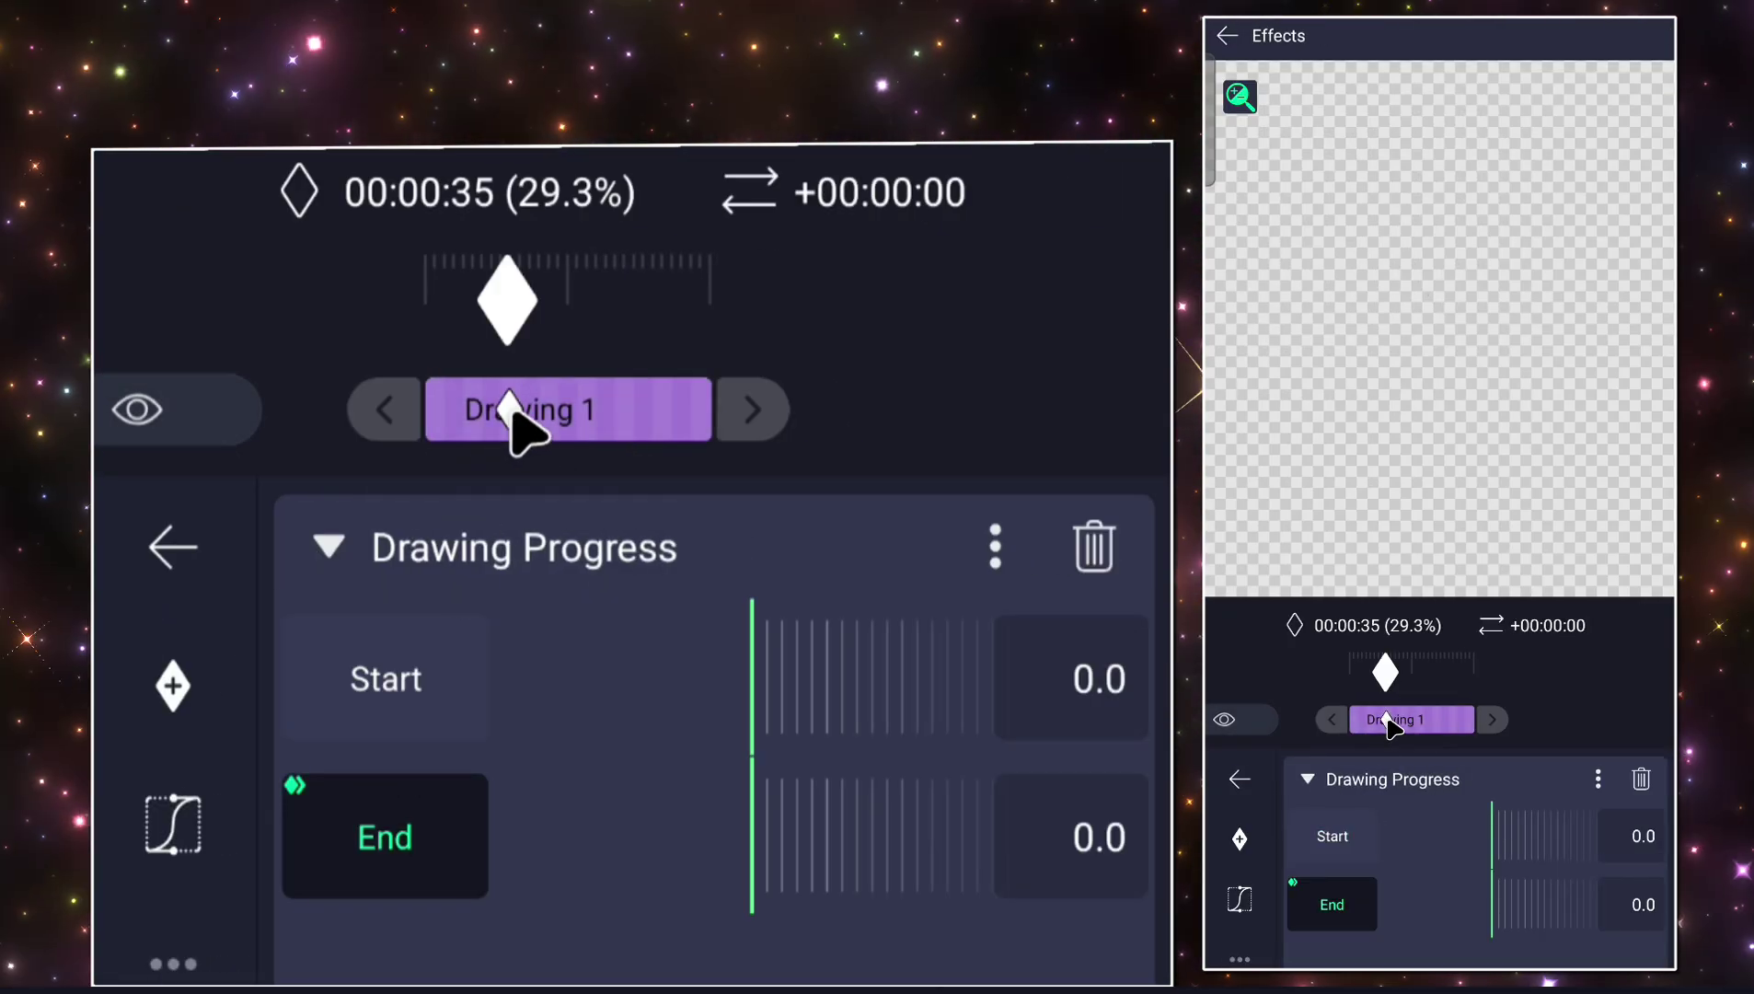
Keyframe the Drawing Progress End value at 100.0 at 00:01:27.
mouse_move(1430, 914)
mouse_down()
mouse_move(1537, 895)
mouse_move(1463, 924)
mouse_up()
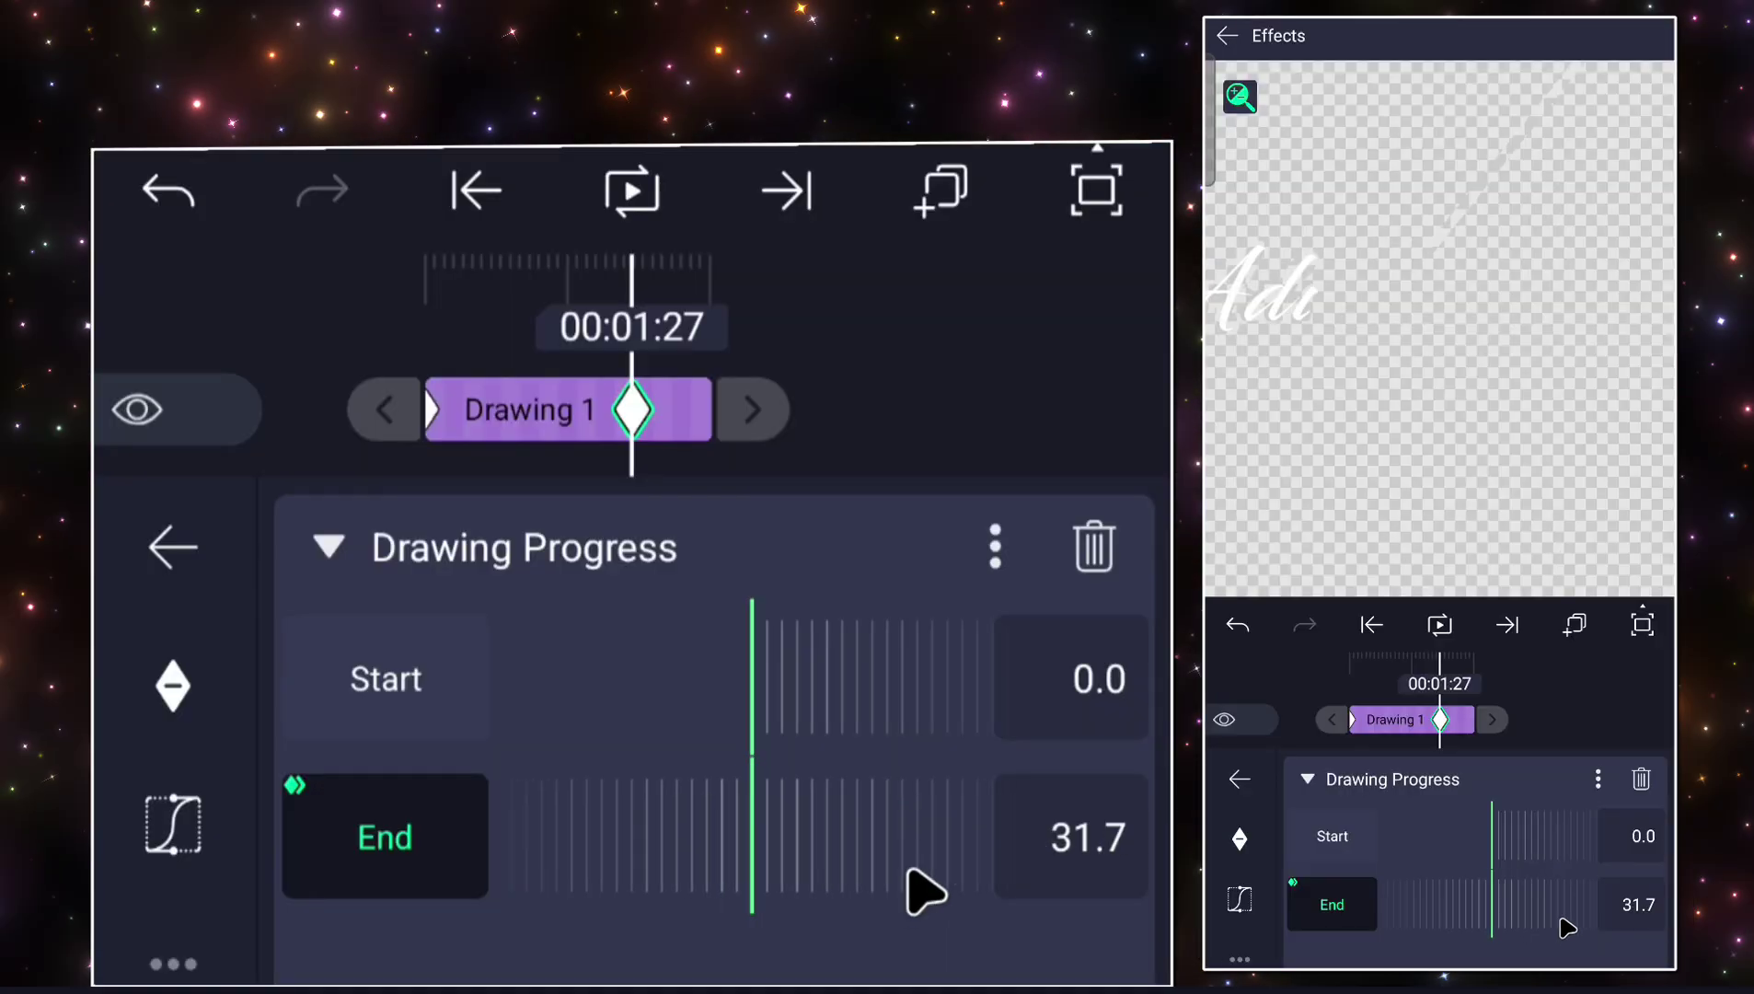
mouse_move(1570, 928)
mouse_down()
mouse_move(1456, 935)
mouse_move(1319, 912)
mouse_up()
drag(1509, 924, 1211, 935)
drag(1565, 920, 1307, 927)
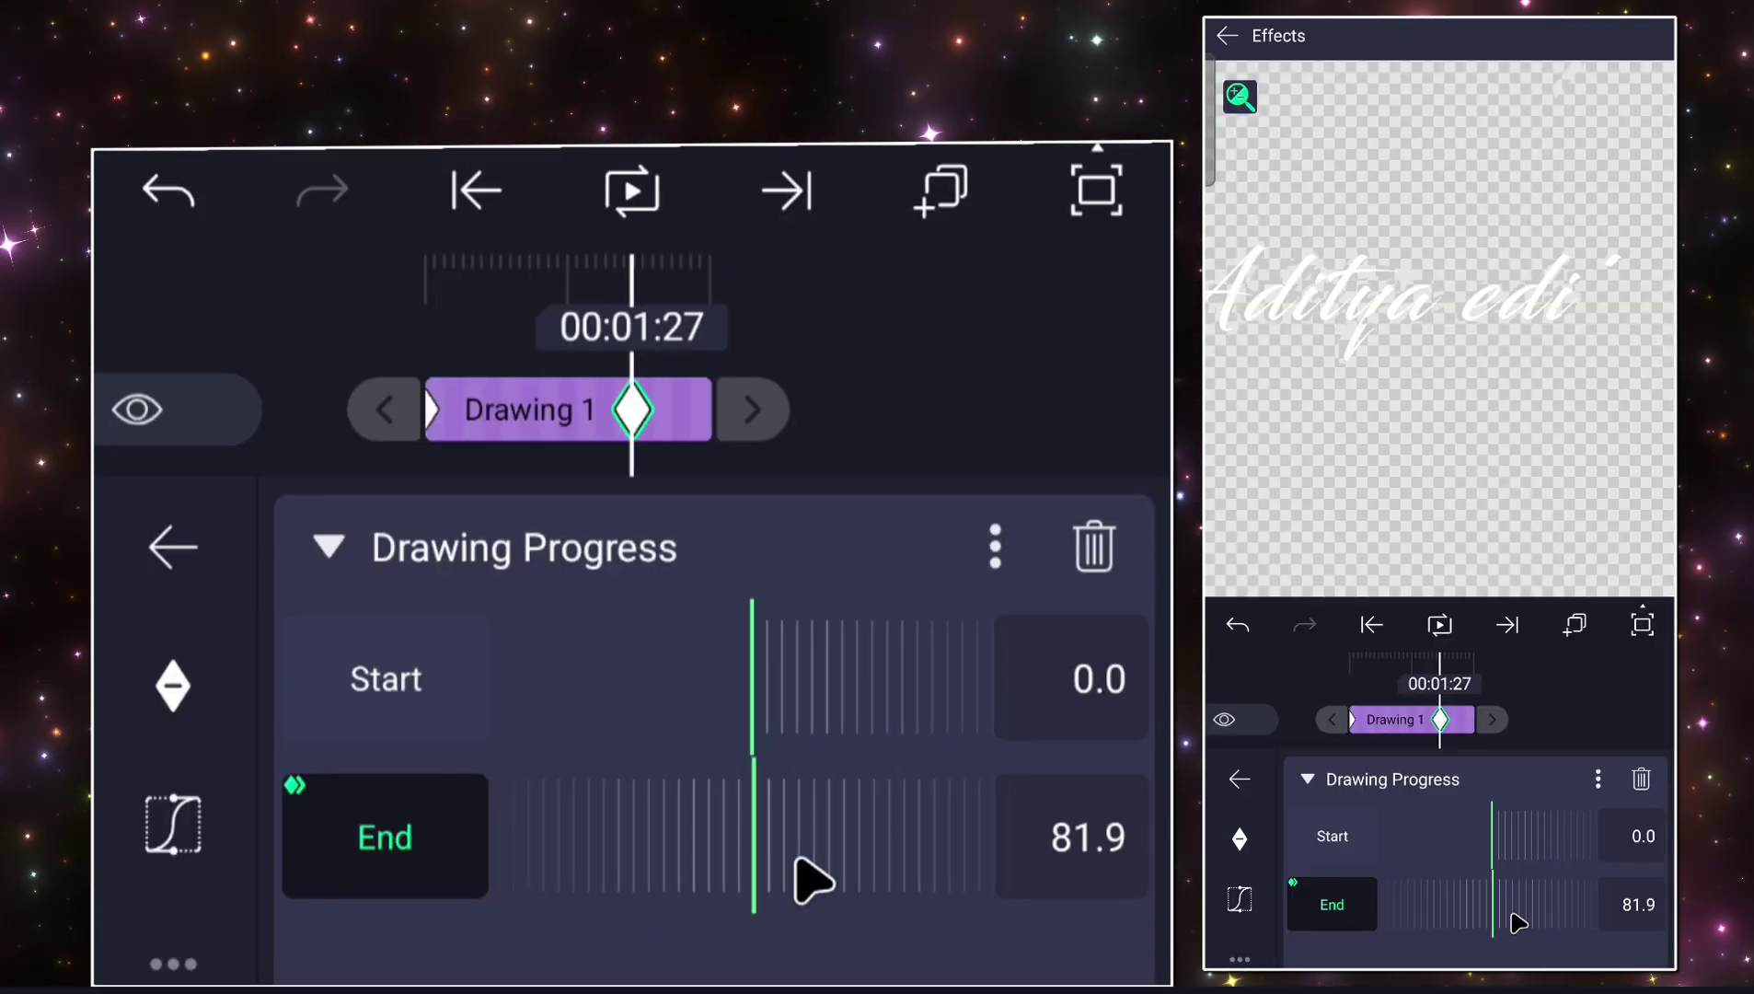
drag(1509, 912, 1234, 904)
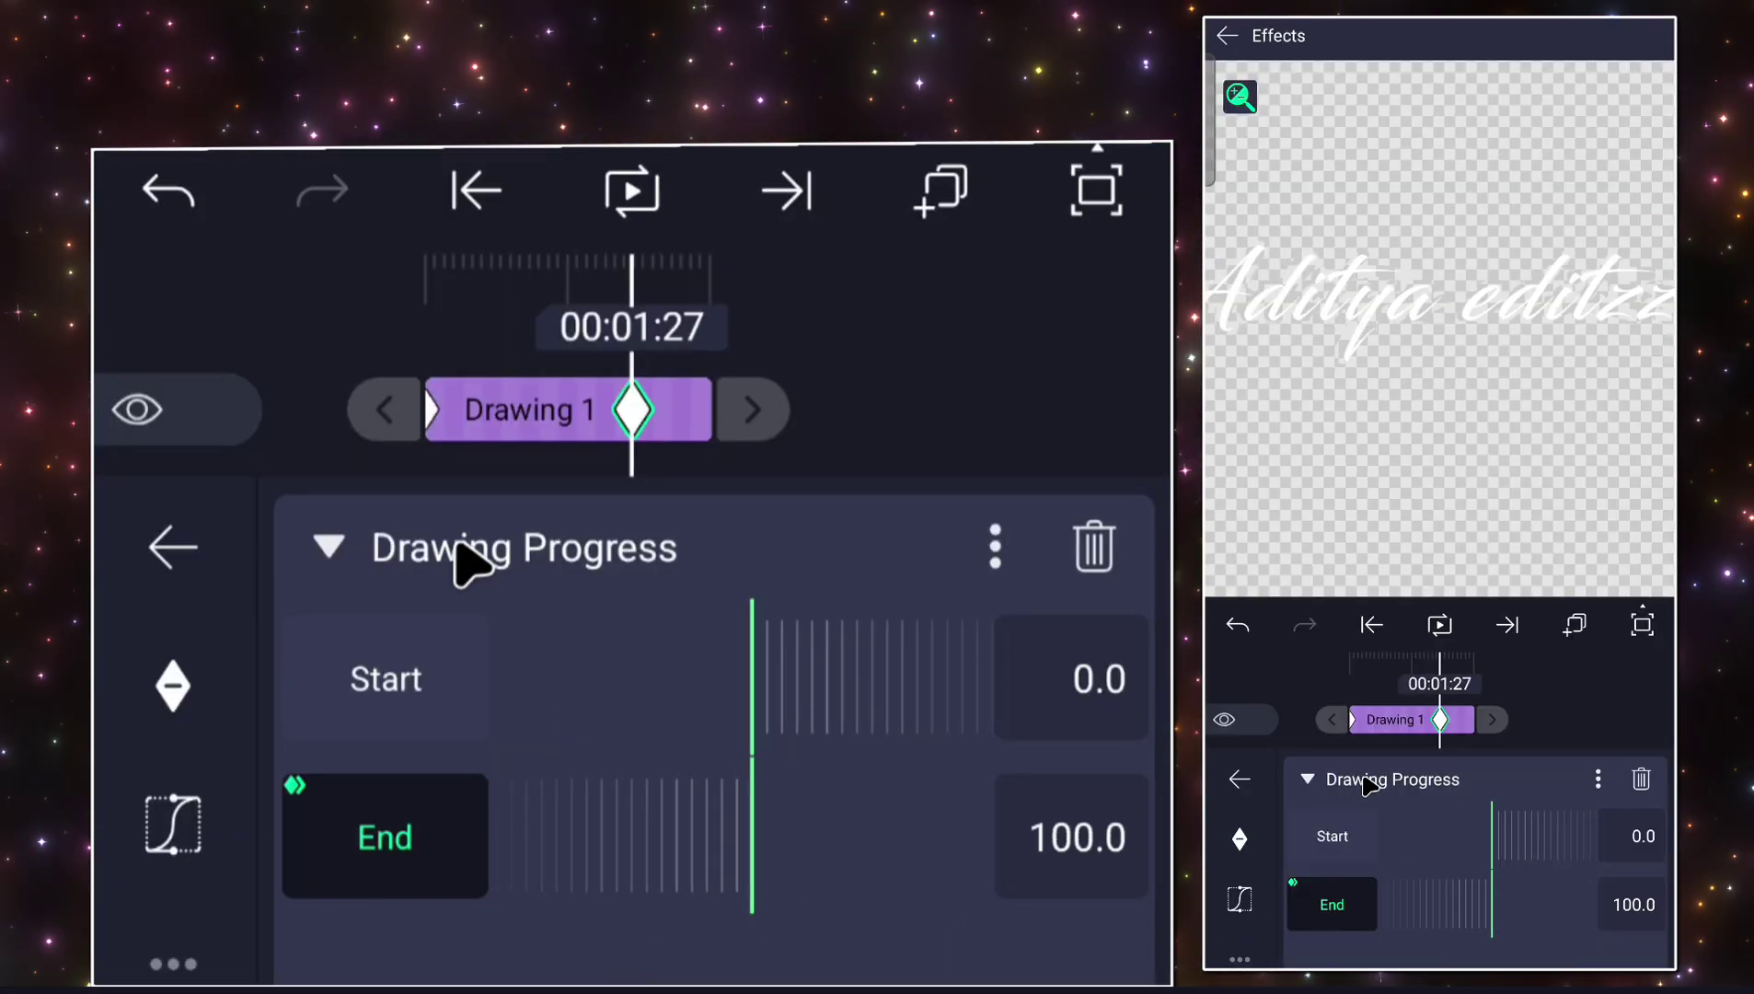
Leave the drawing layer's effects and the masked group, and return to the project list.
click(1364, 778)
click(1229, 779)
drag(1222, 778, 1362, 796)
mouse_move(1214, 825)
mouse_down()
mouse_move(1543, 842)
mouse_move(1426, 863)
mouse_move(1531, 851)
mouse_up()
click(1518, 728)
click(1596, 929)
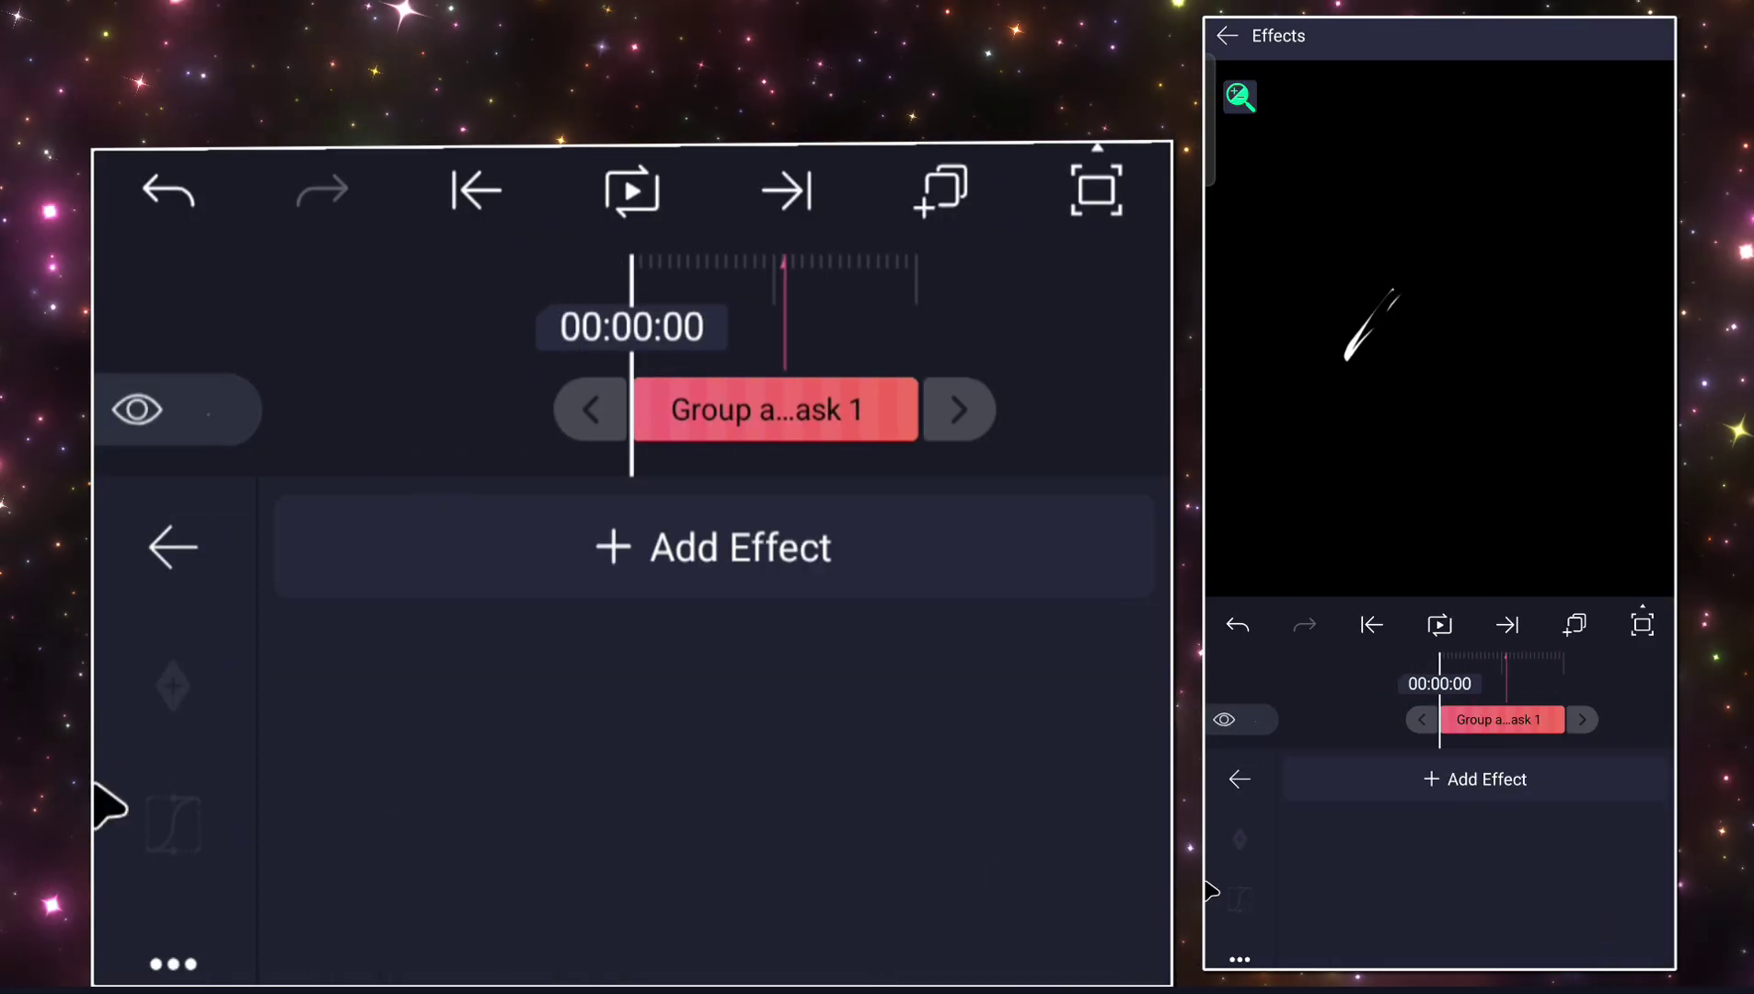
drag(1209, 891, 1362, 874)
drag(1209, 817, 1362, 809)
drag(1211, 779, 1491, 759)
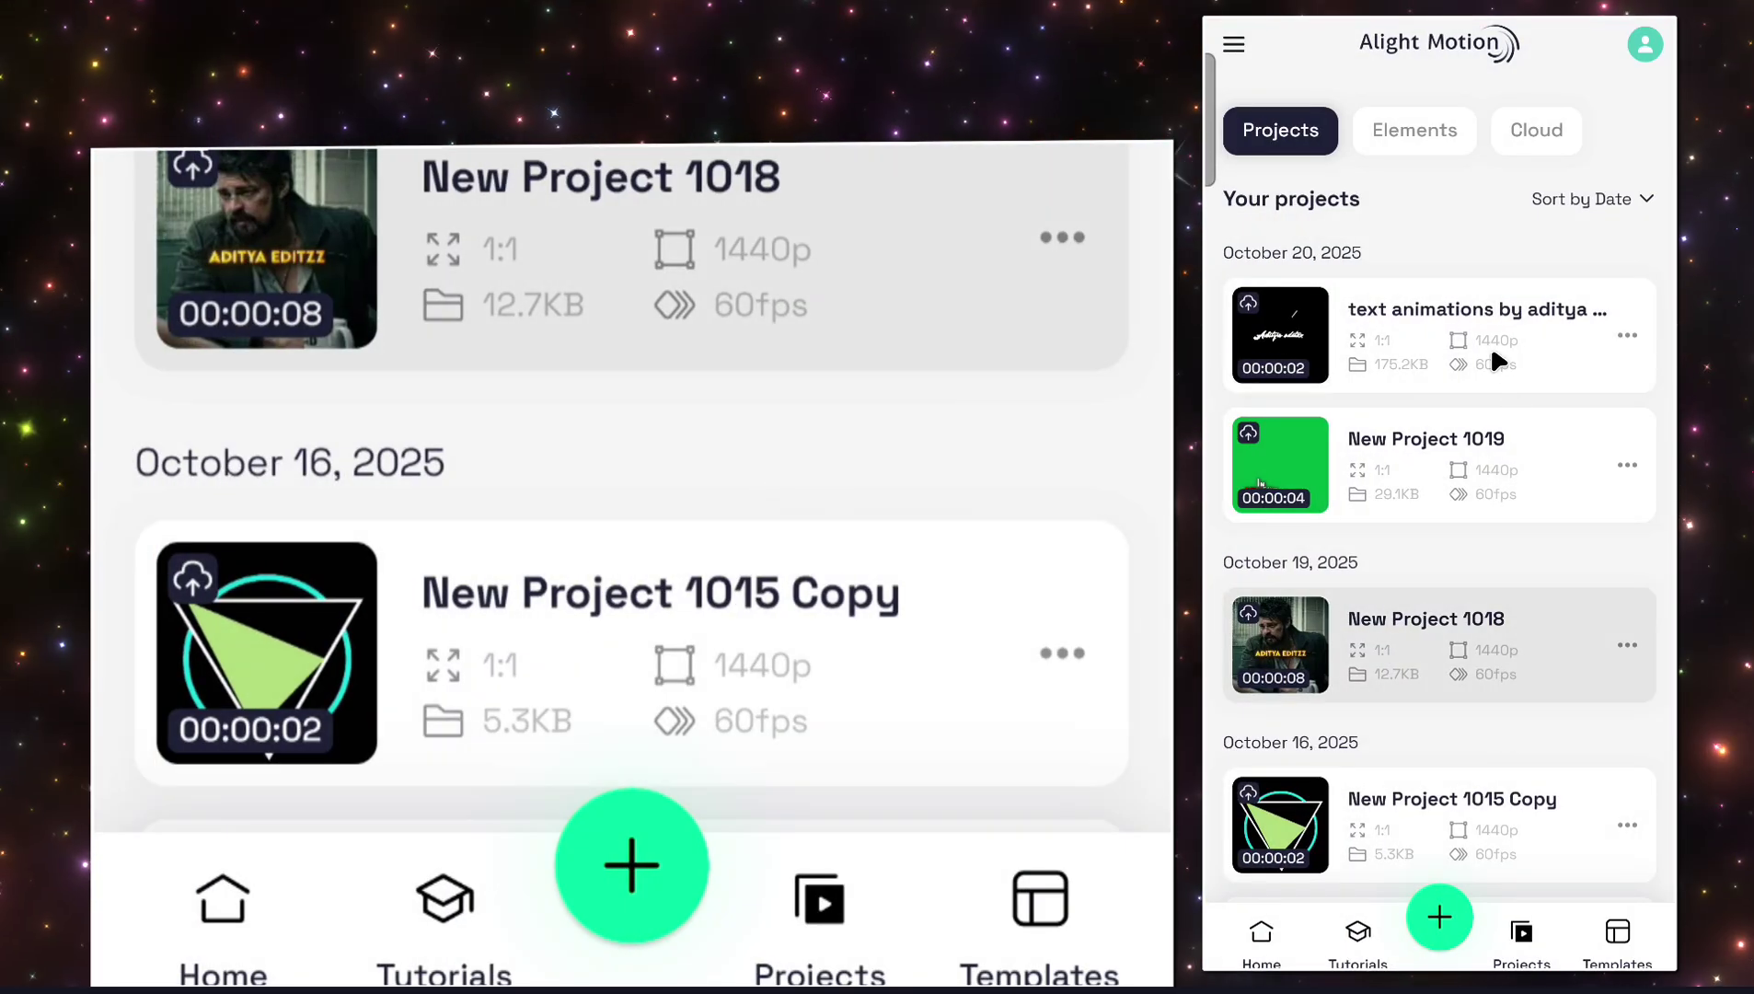
Reopen the text animations project and open the Drawing 1 layer inside Group and Mask 1 for drawing at 00:00:02.
click(1488, 360)
drag(1548, 839, 1492, 846)
drag(1489, 716, 1551, 716)
click(1551, 716)
click(1386, 925)
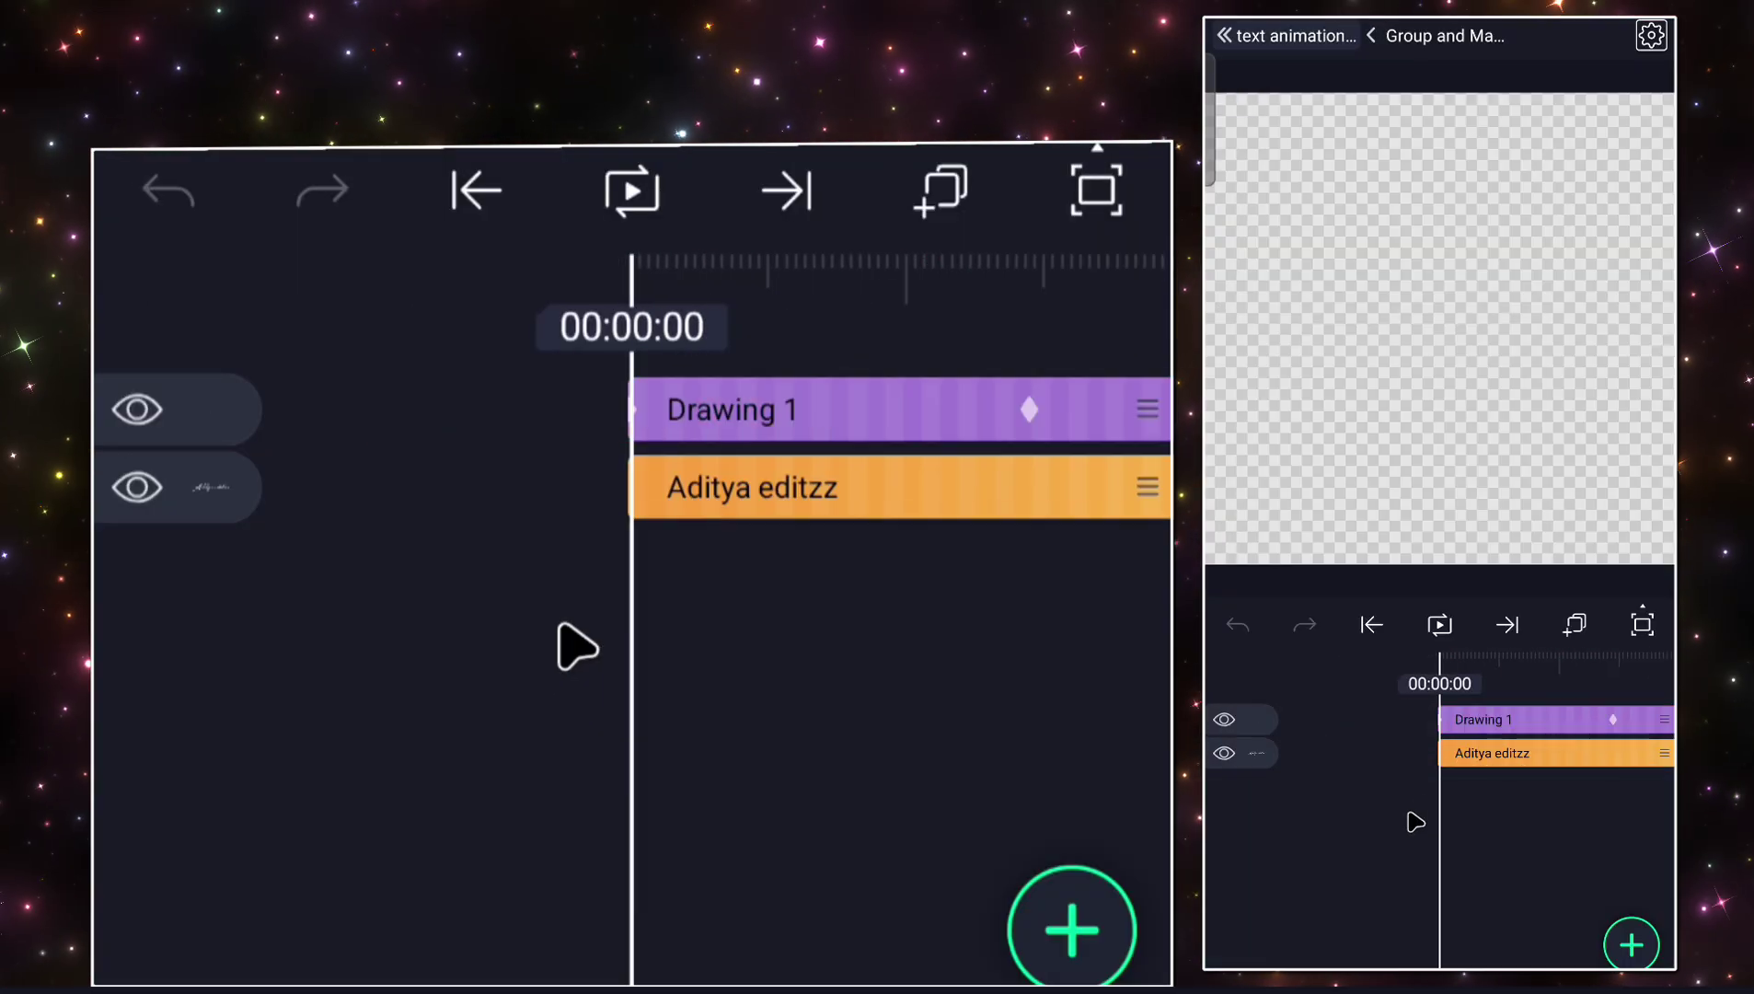
click(1492, 728)
mouse_move(1517, 708)
mouse_down()
mouse_move(1502, 680)
mouse_move(1513, 704)
mouse_up()
click(1398, 924)
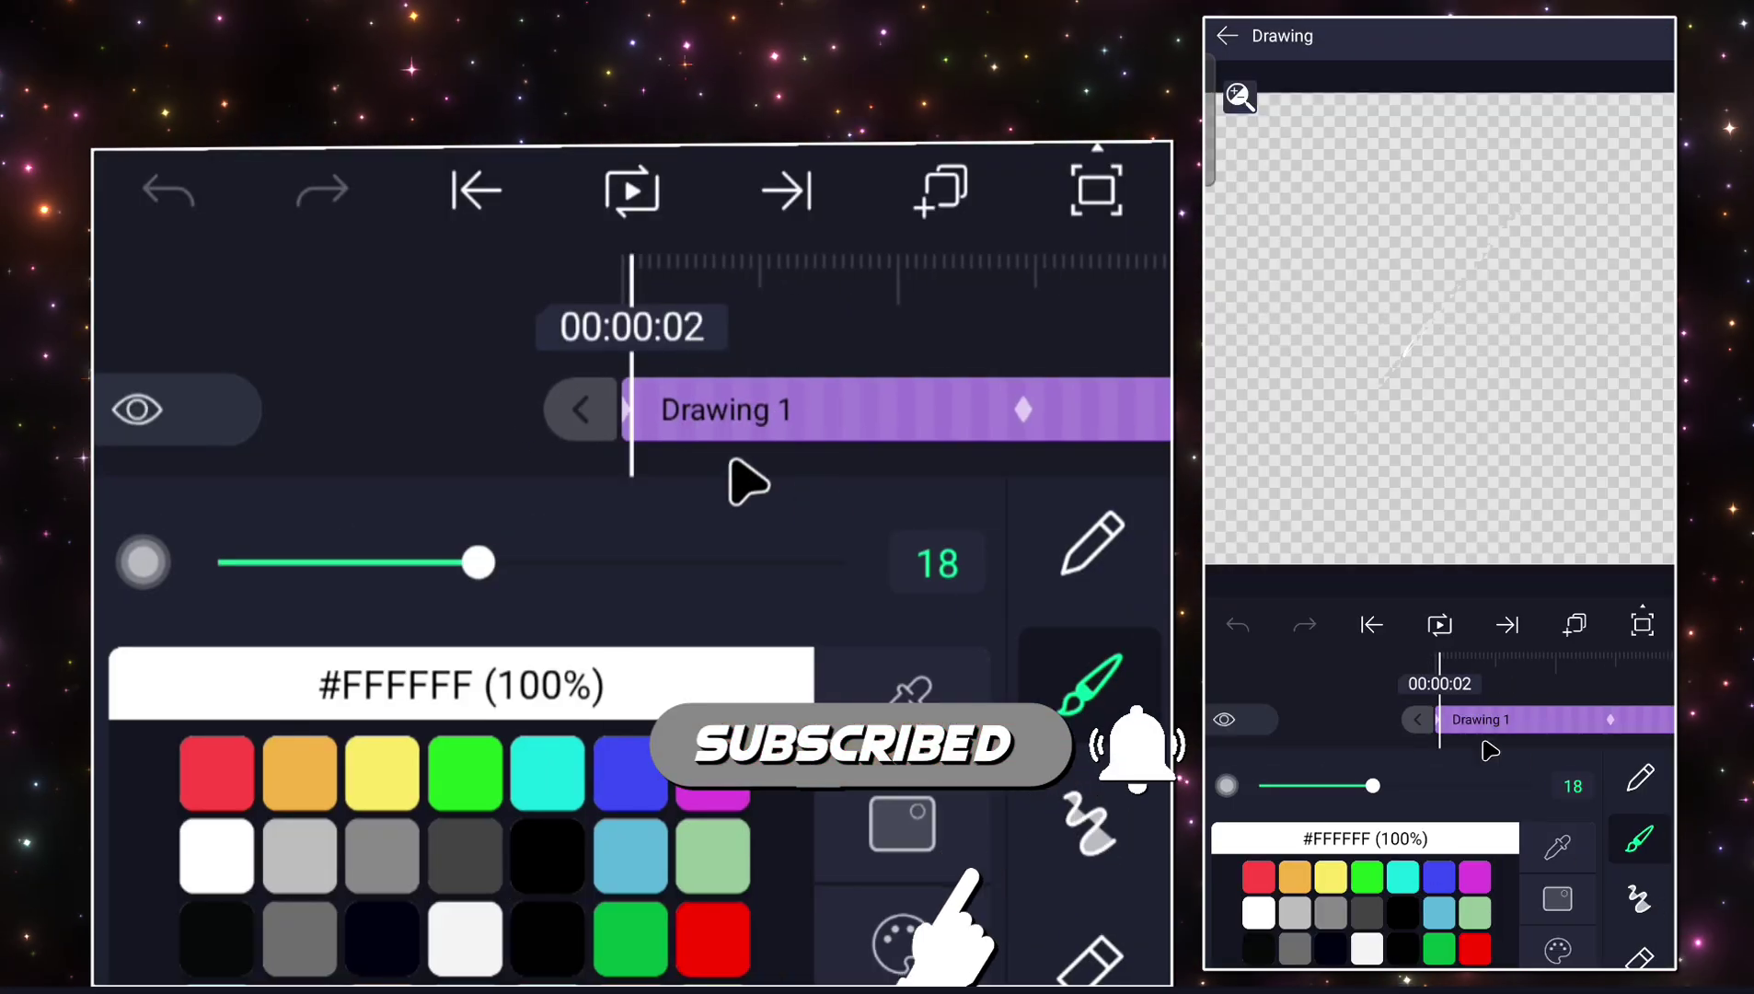
Set the Drawing 1 layer's blending mode to Normal at 100% opacity.
key(Escape)
click(1593, 843)
click(1447, 818)
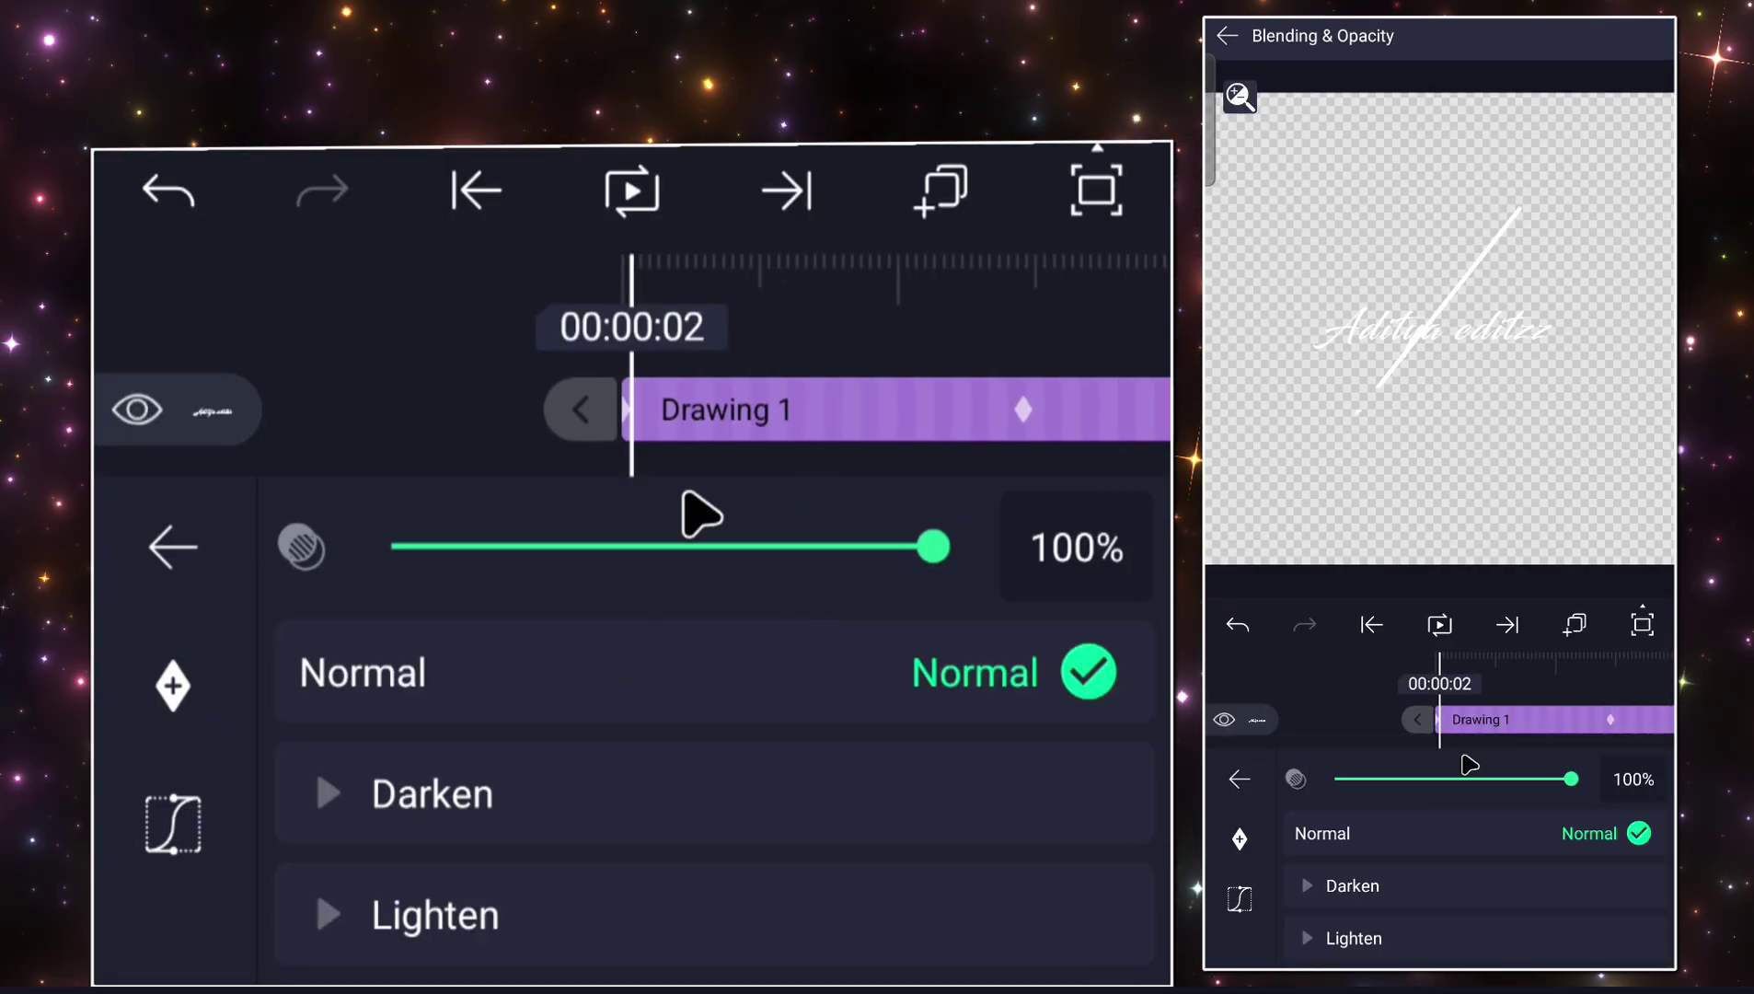
drag(1210, 935, 1275, 918)
click(1568, 867)
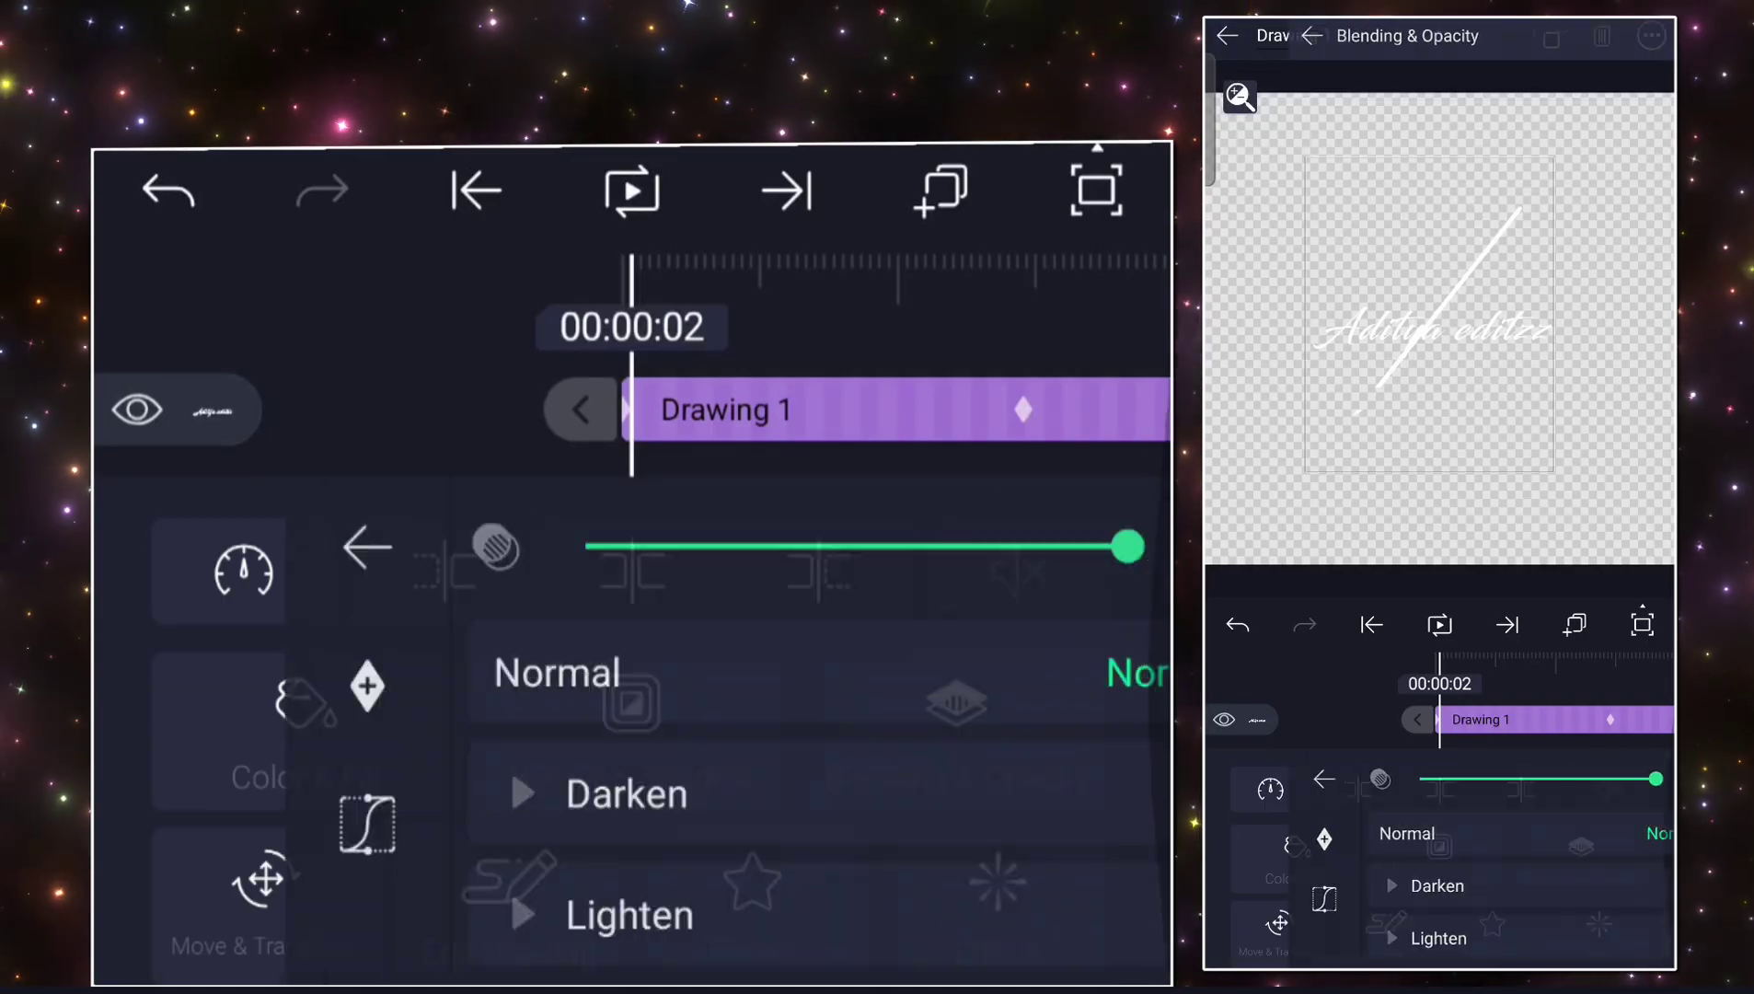
click(1386, 933)
click(1639, 955)
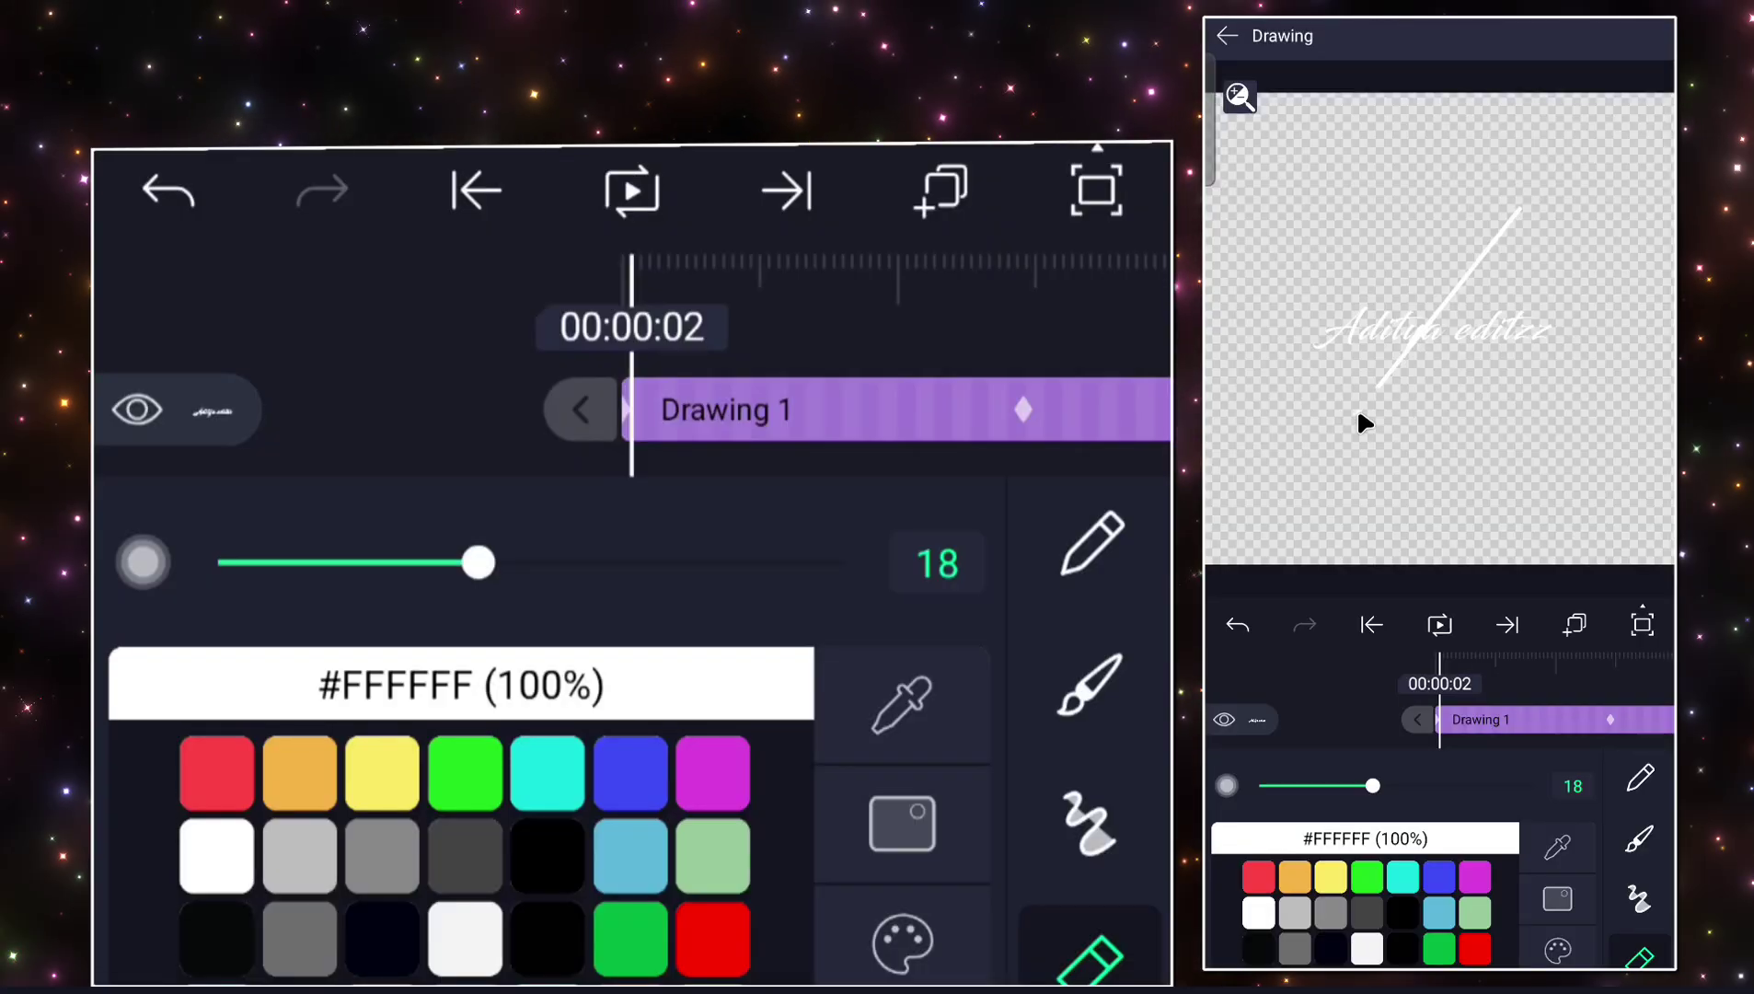
drag(1206, 712, 1278, 721)
drag(1207, 727, 1284, 744)
mouse_move(1627, 890)
mouse_down()
mouse_move(1474, 861)
mouse_move(1491, 877)
mouse_move(1311, 876)
mouse_up()
key(Escape)
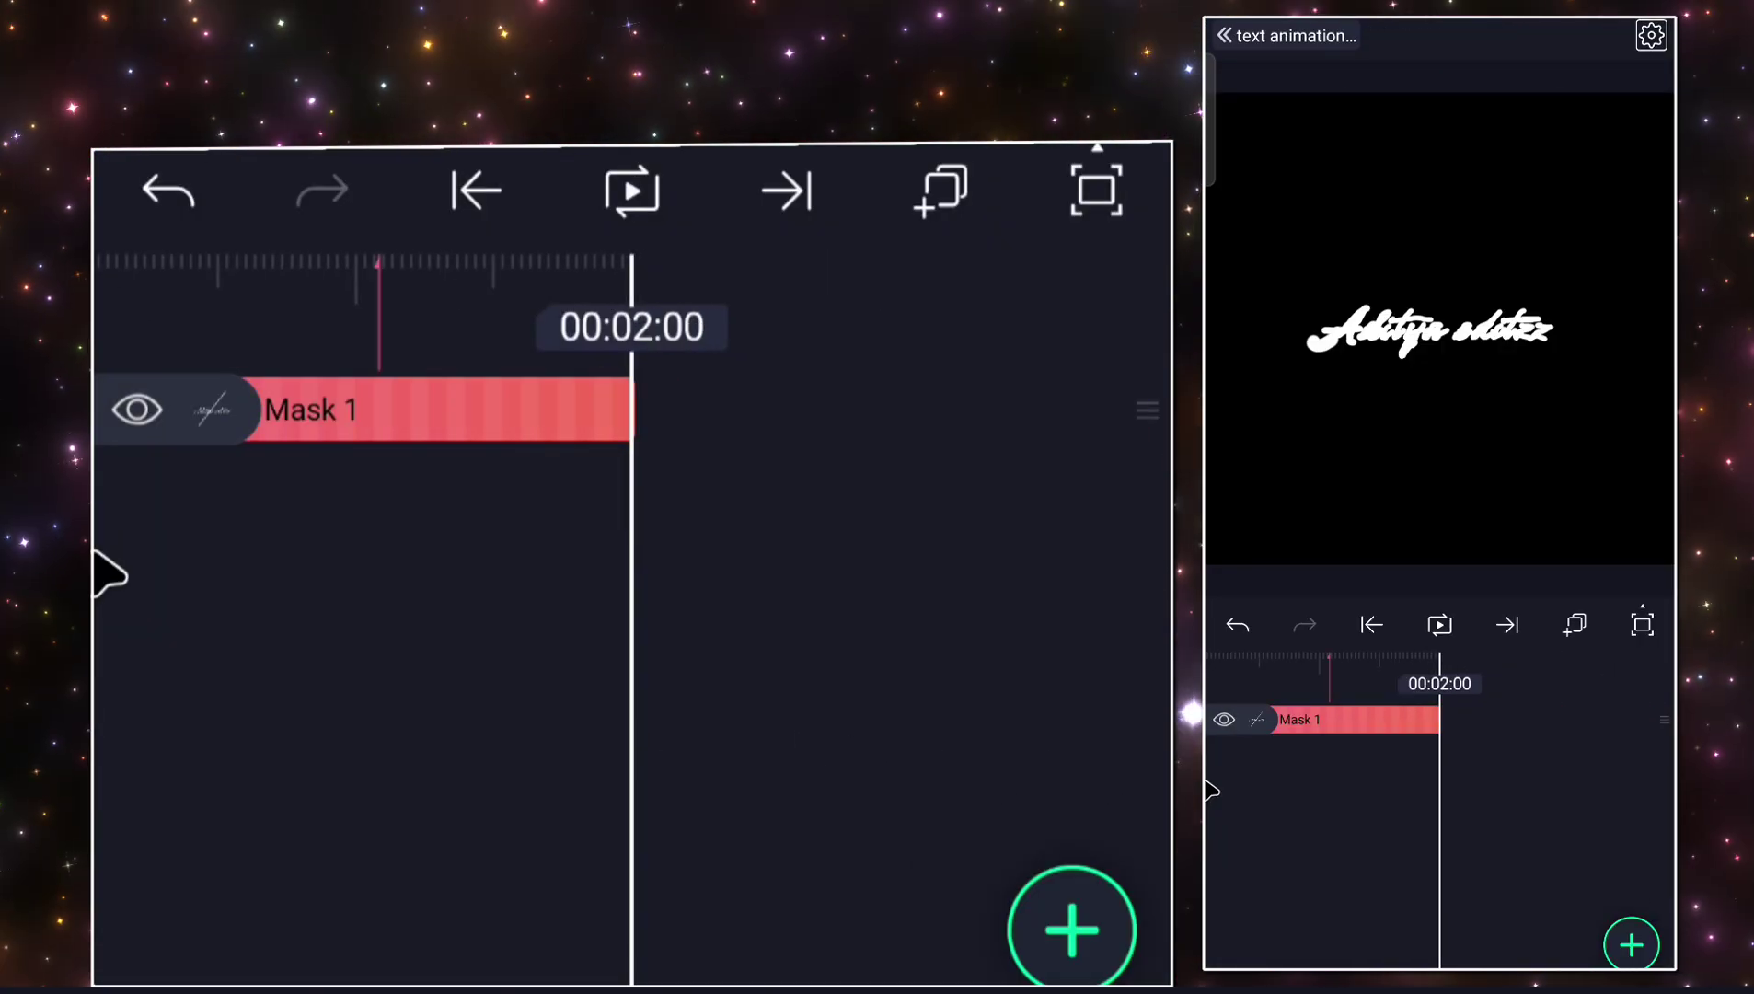
click(276, 425)
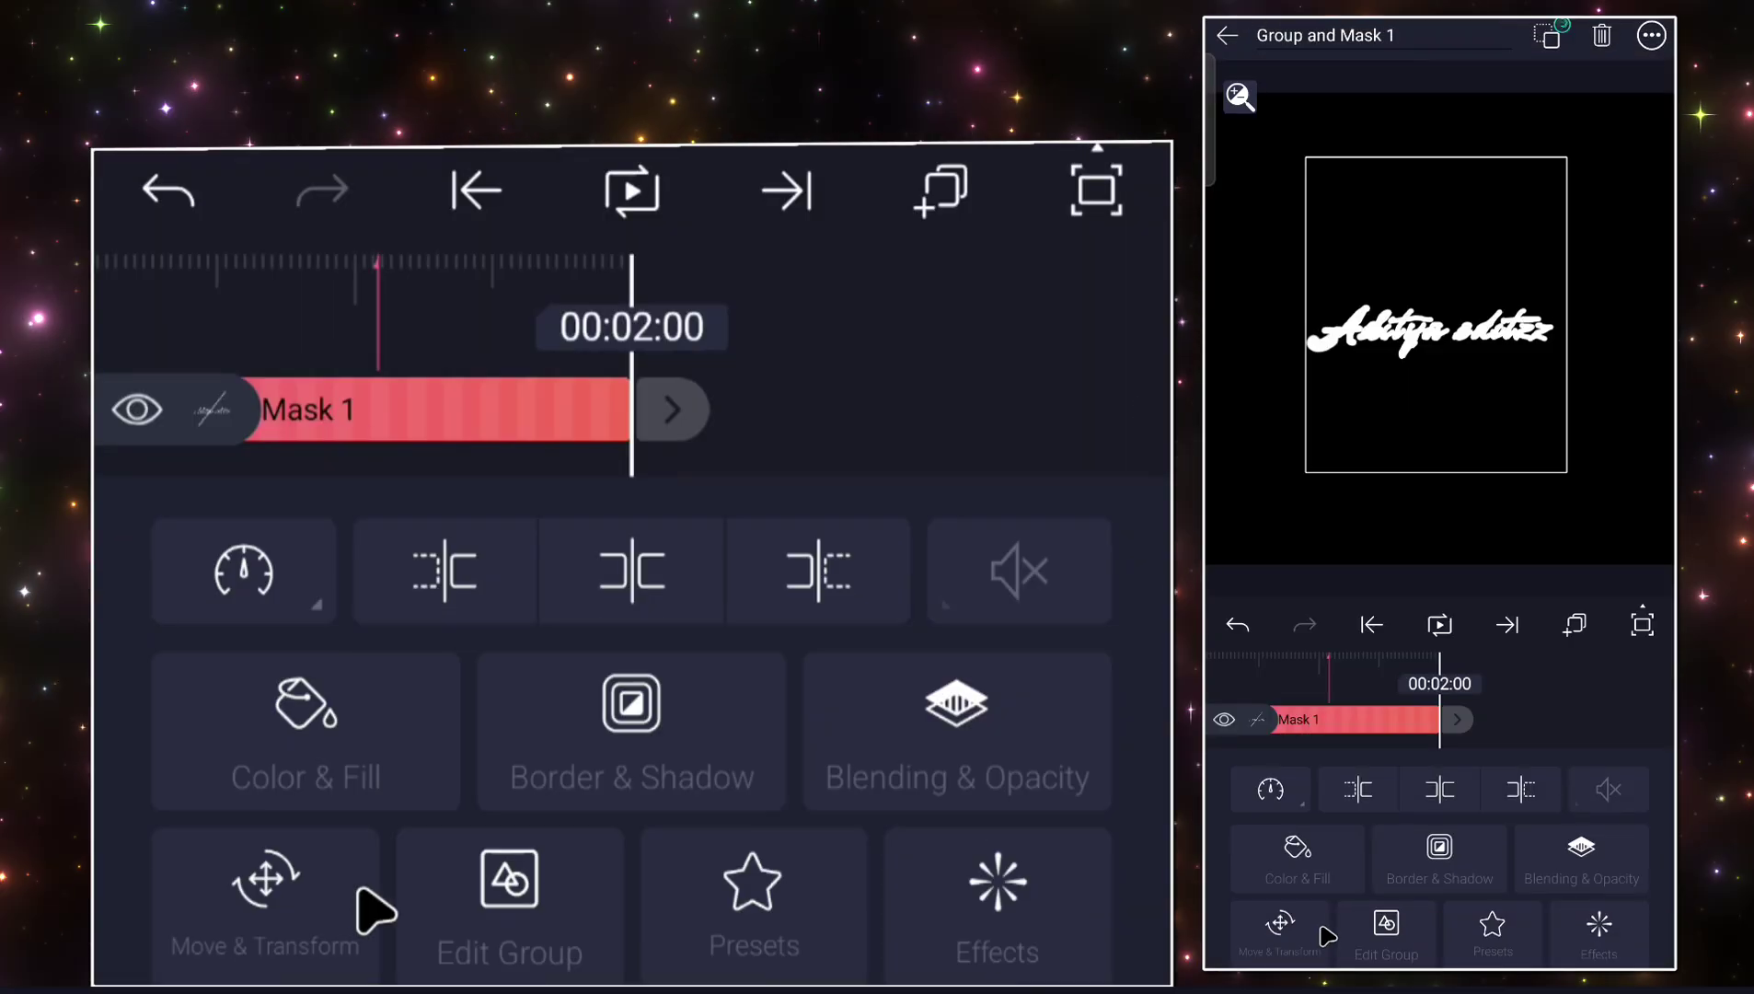
click(359, 888)
drag(900, 785, 1082, 806)
click(157, 199)
drag(100, 431, 202, 446)
click(968, 340)
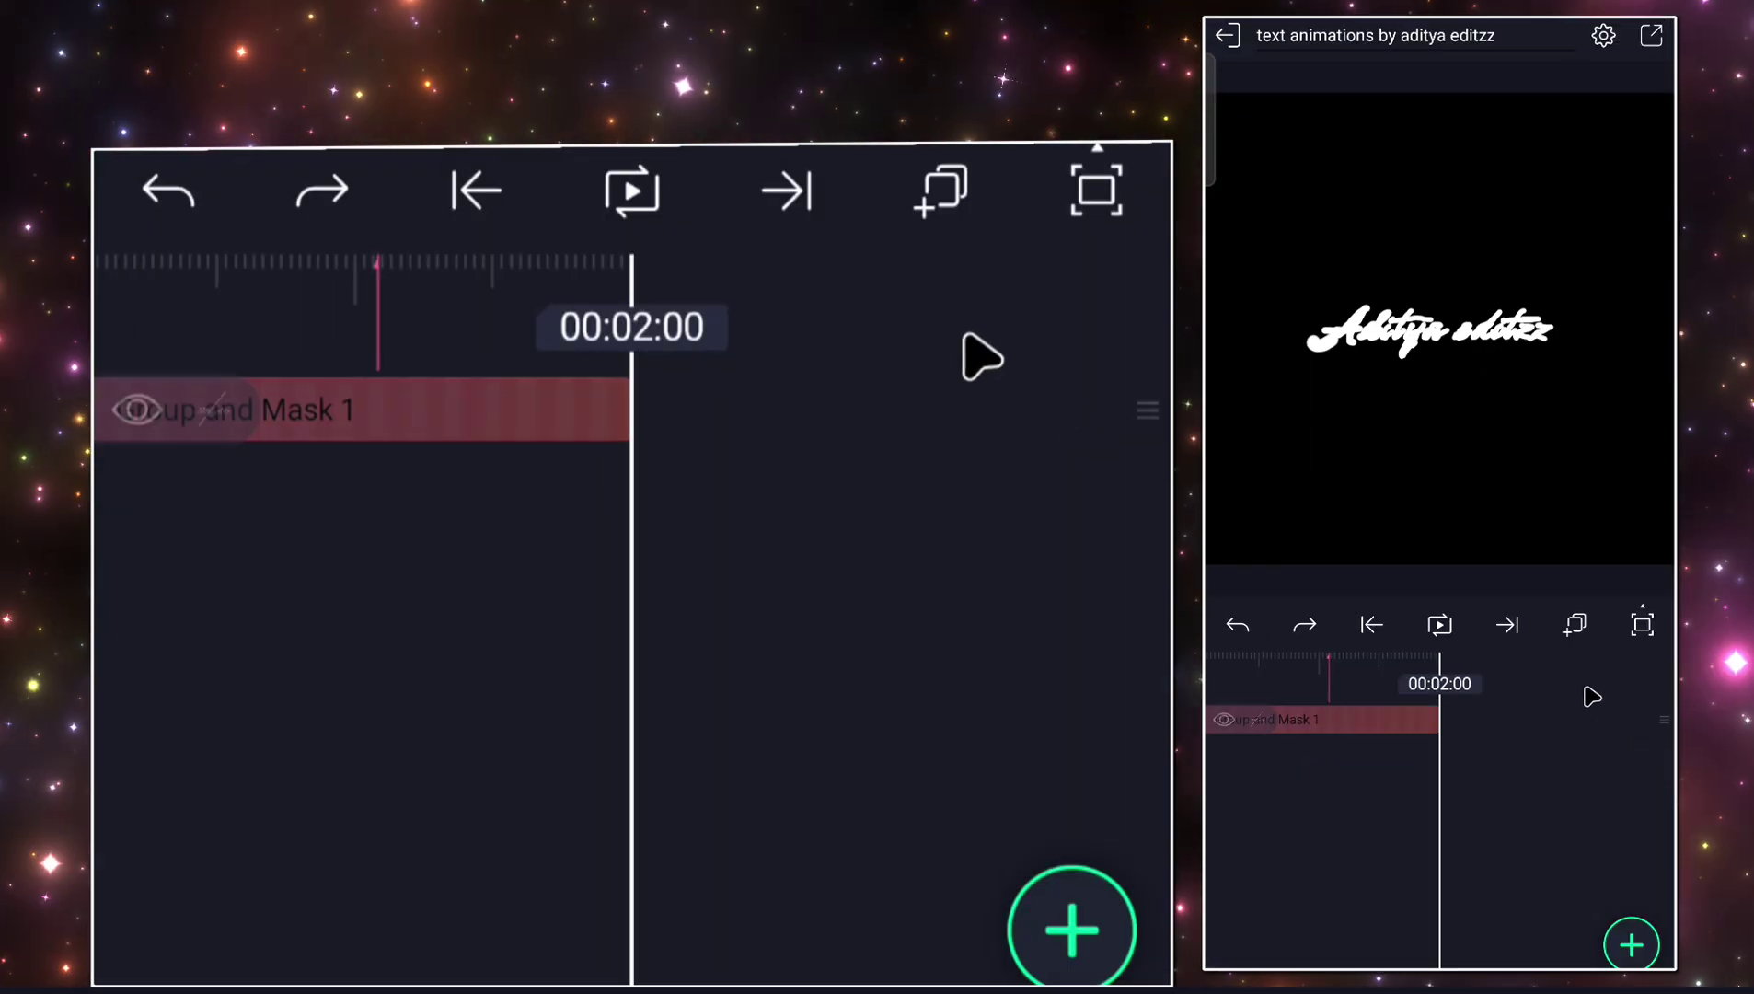
Open Group and Mask 1 for editing and move the playhead to 00:00:28.
click(611, 402)
click(513, 880)
drag(191, 518, 647, 551)
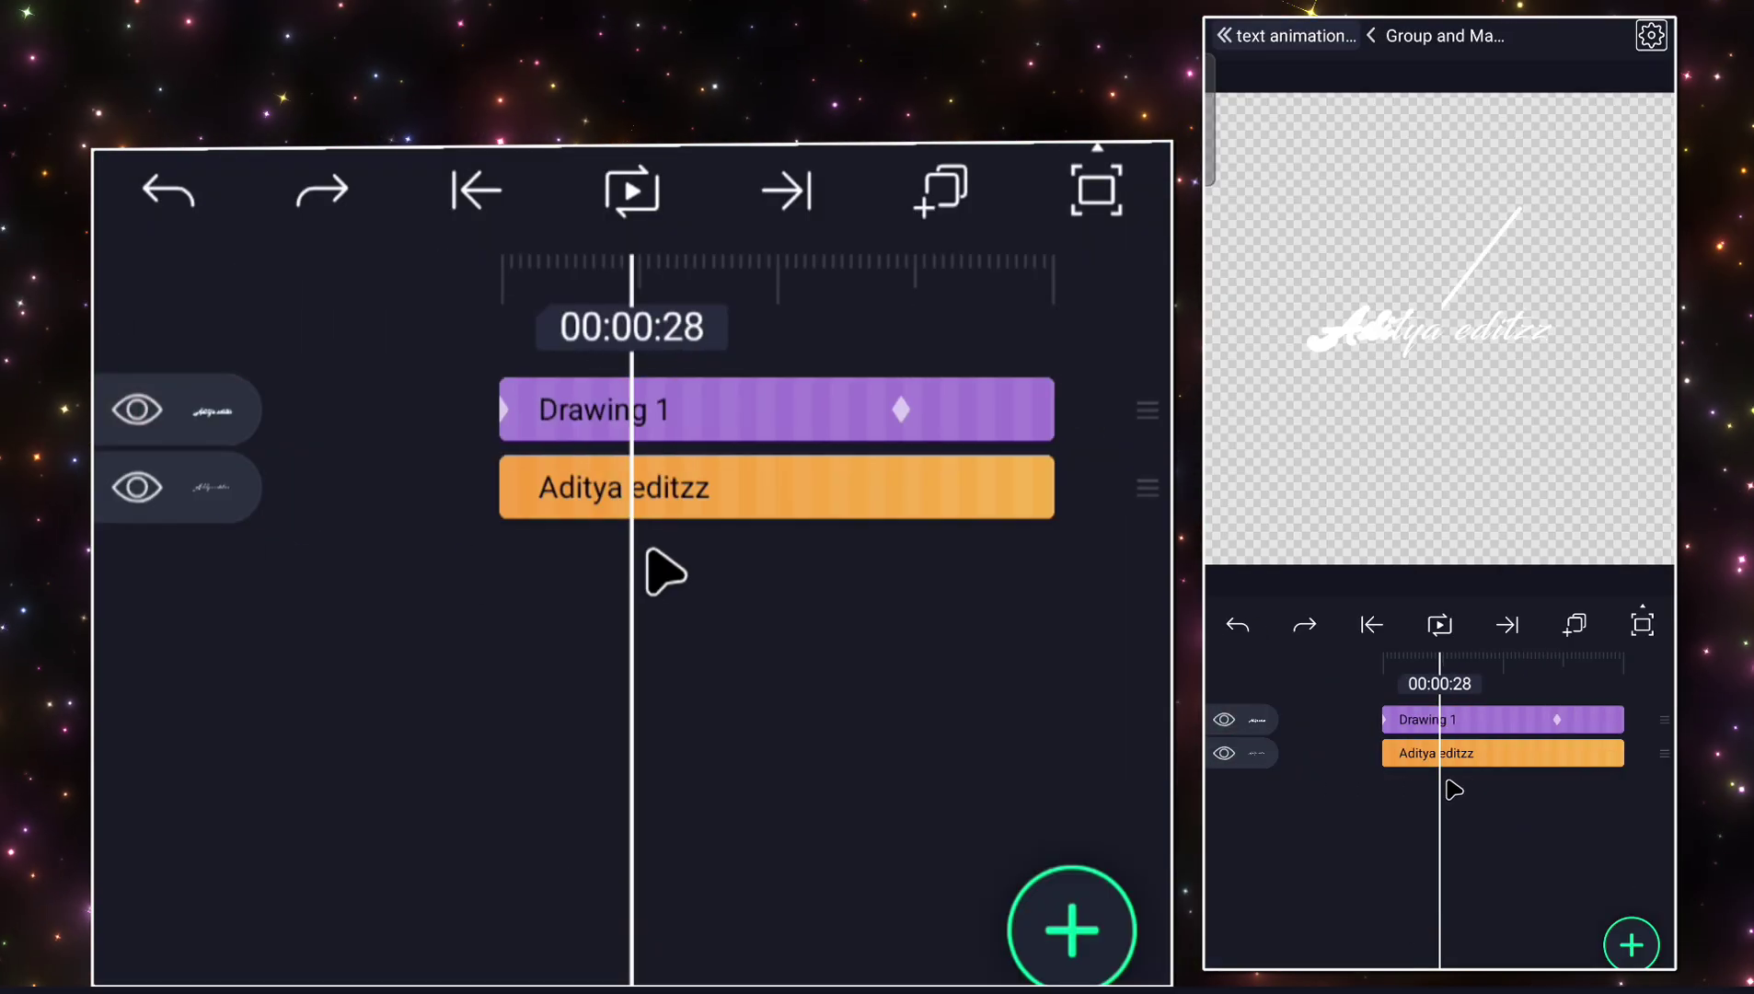
Expand the Mask blending modes of the Drawing 1 layer, and leave the masked group.
click(679, 430)
click(957, 897)
scroll(625, 920, down, 10)
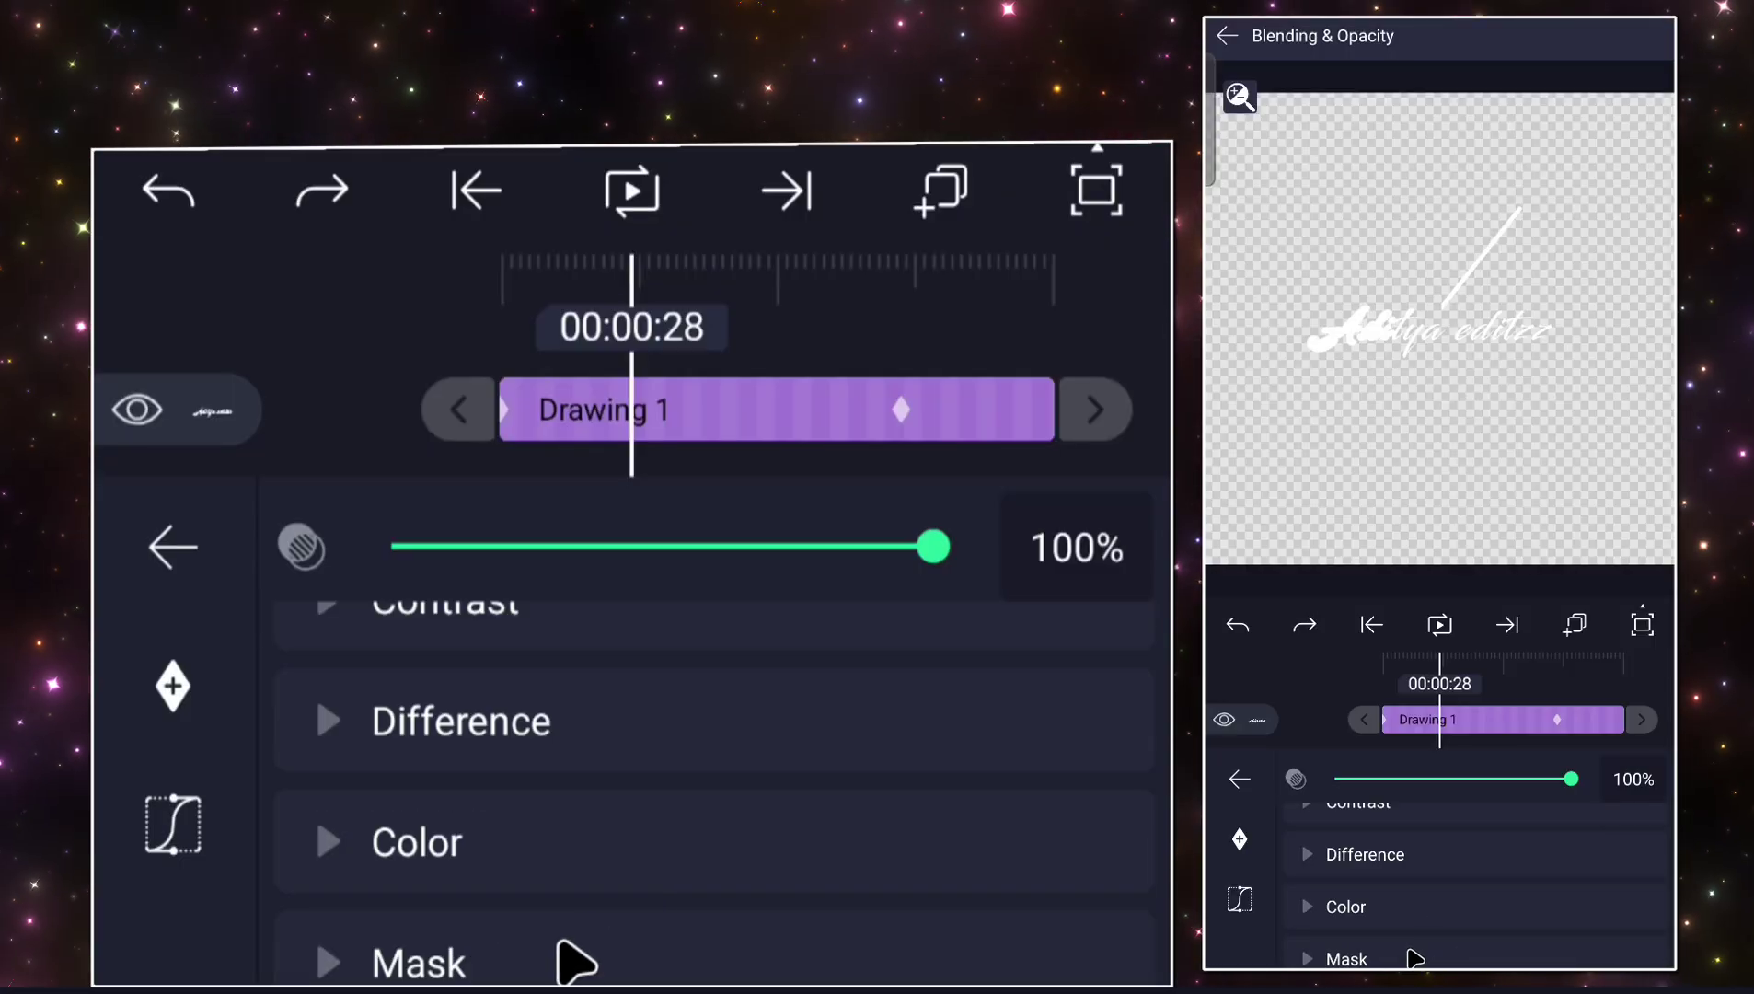
click(575, 957)
click(329, 876)
drag(99, 635, 221, 635)
drag(968, 679, 525, 658)
drag(100, 543, 265, 545)
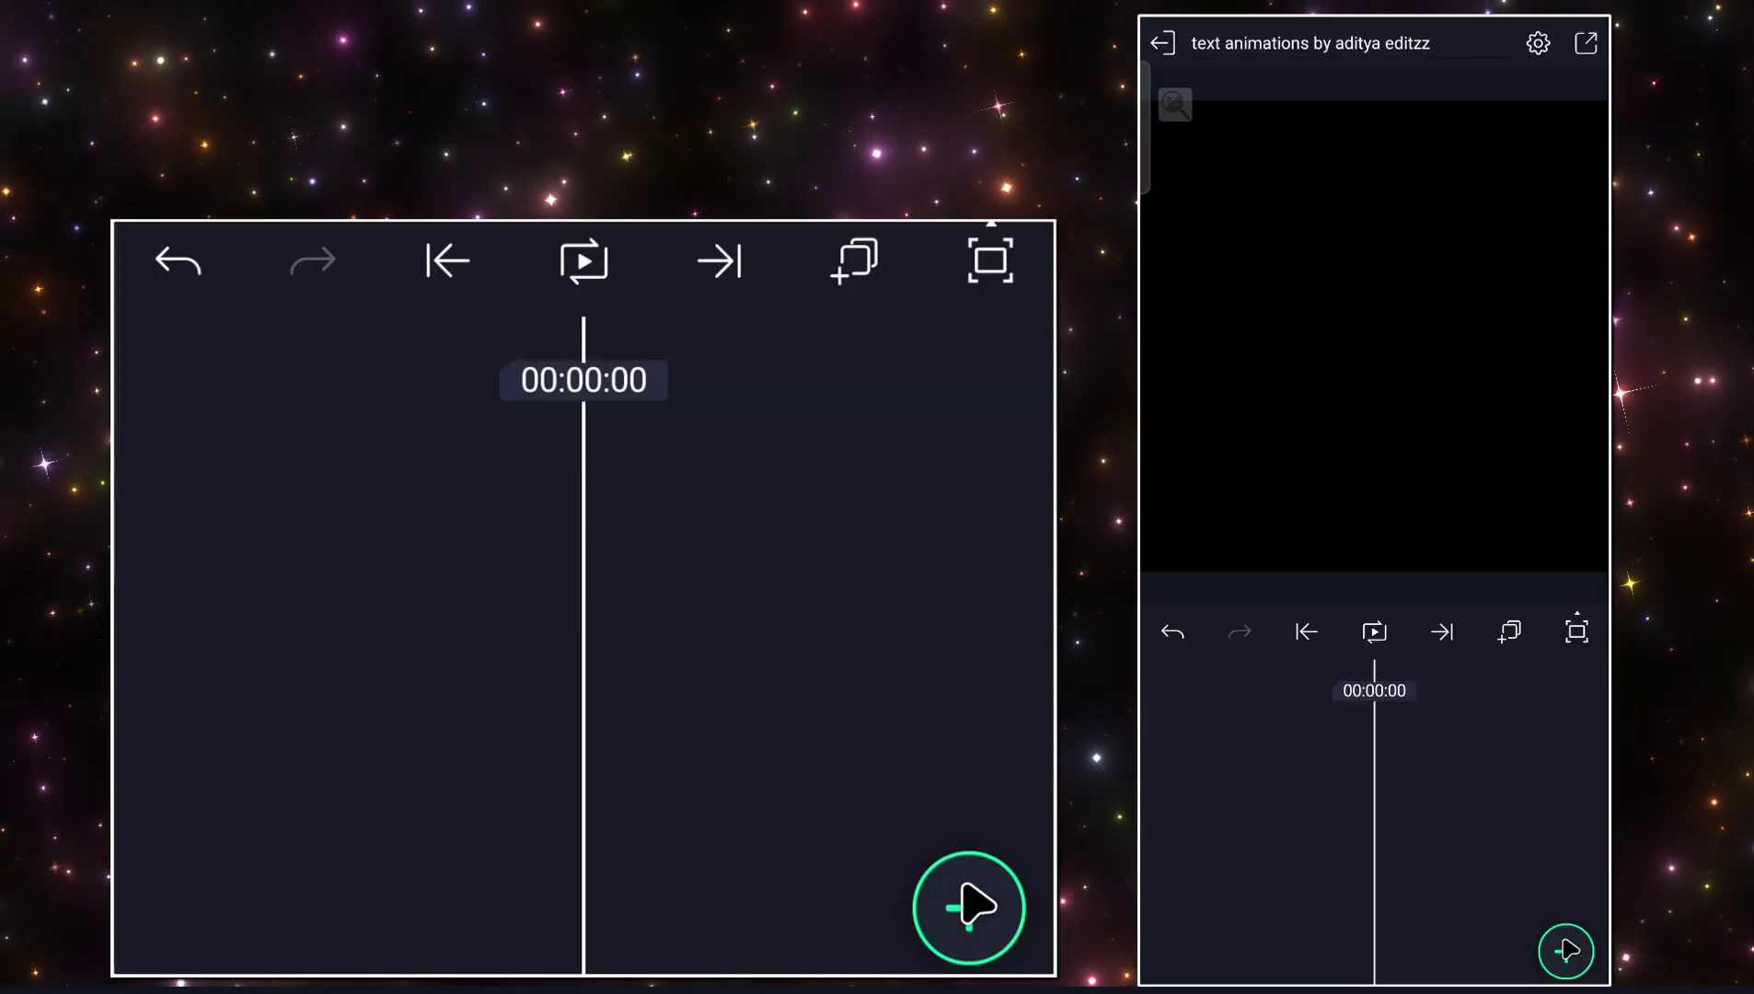
Add a text layer reading "I" at 00:00:00 in white Press Gothic Biform W00 Regular.
click(968, 907)
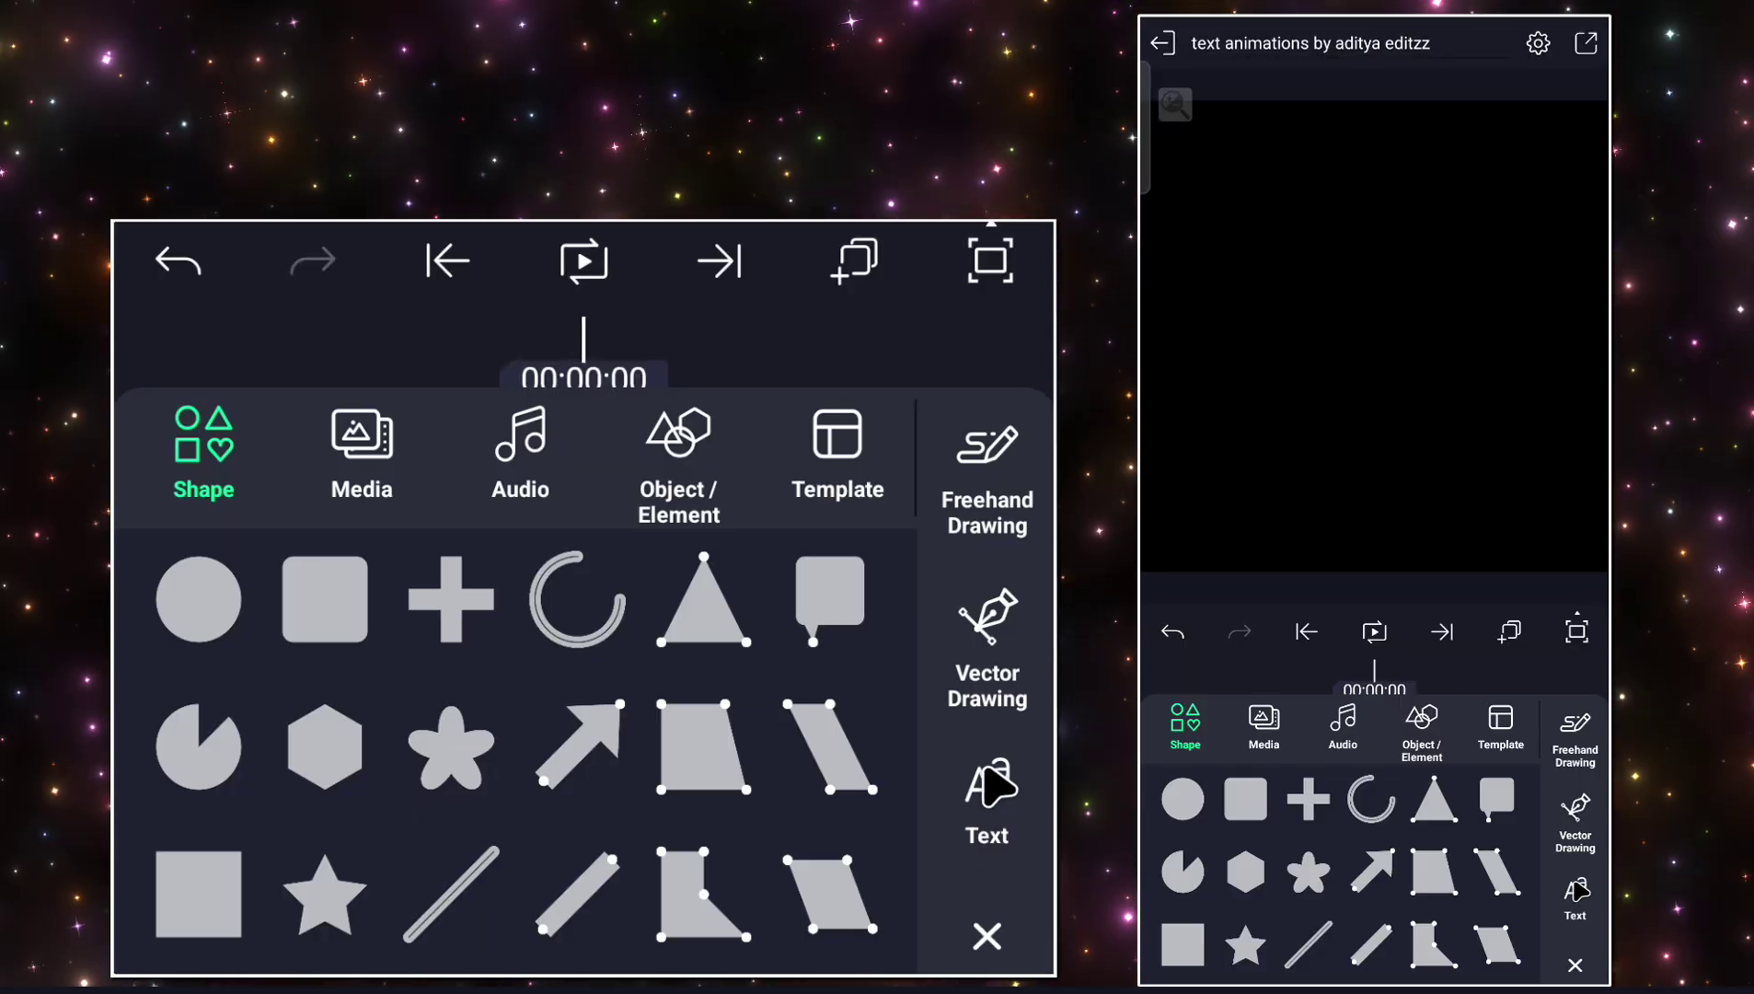
click(983, 833)
click(195, 793)
click(1490, 784)
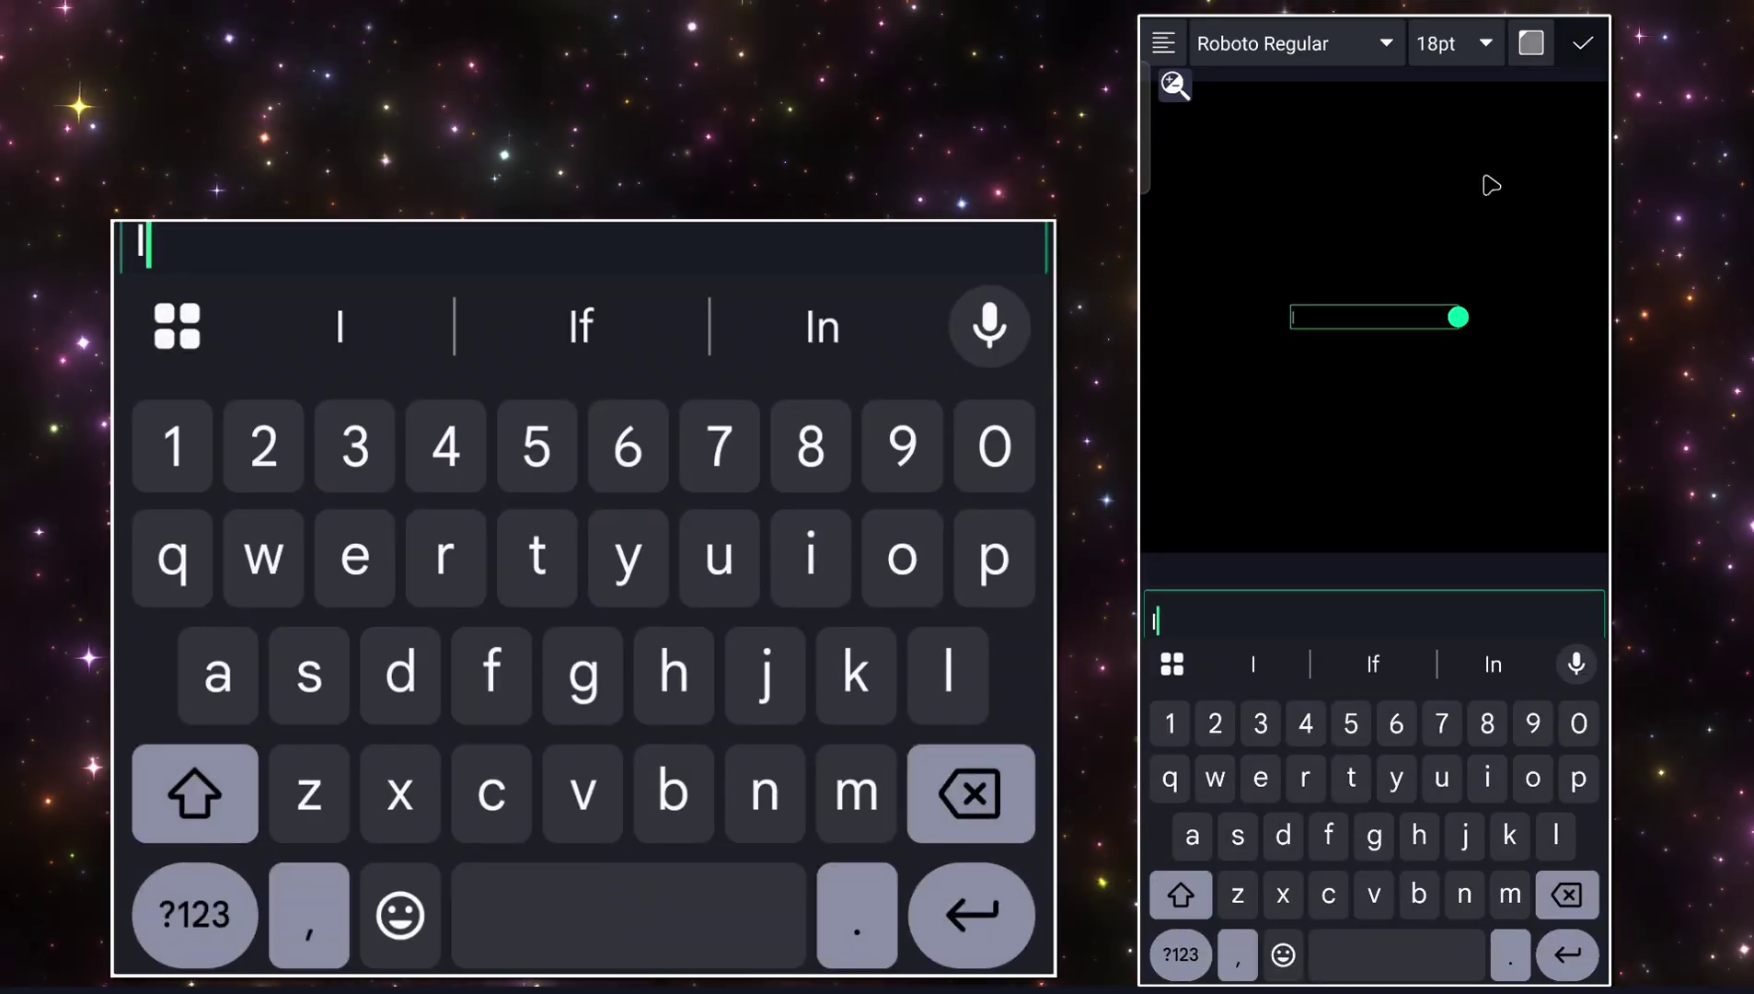
click(1323, 46)
click(1354, 102)
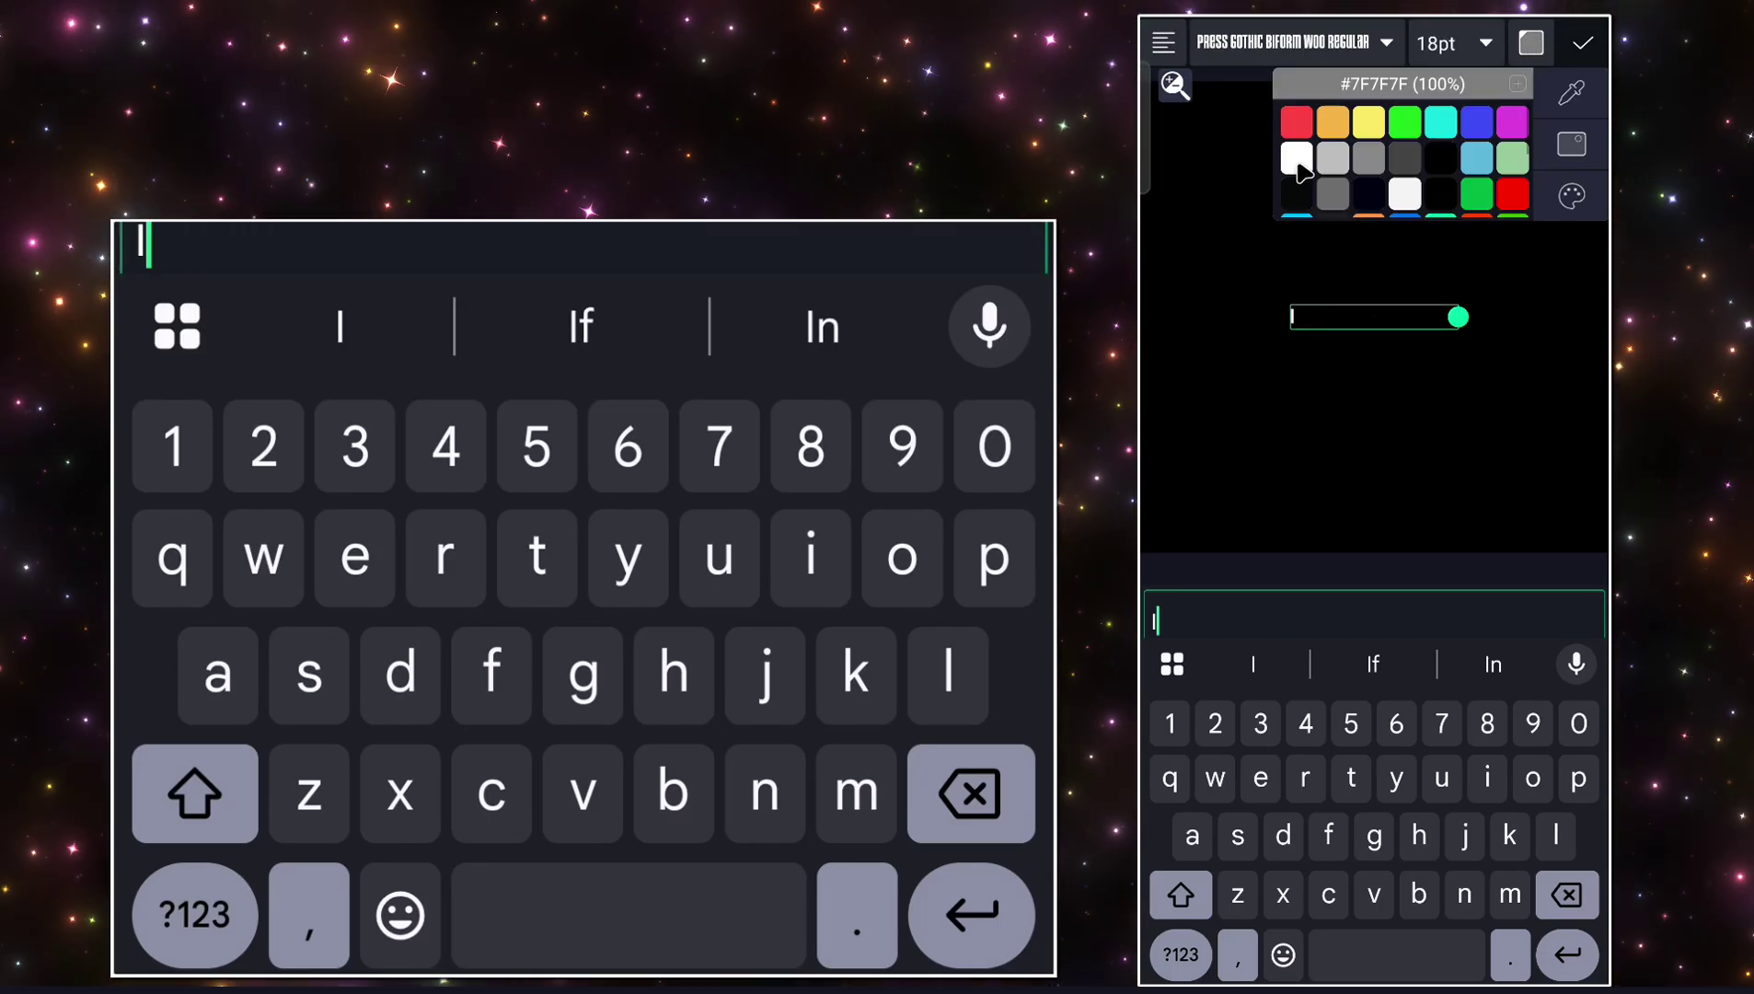
click(1298, 162)
click(1583, 43)
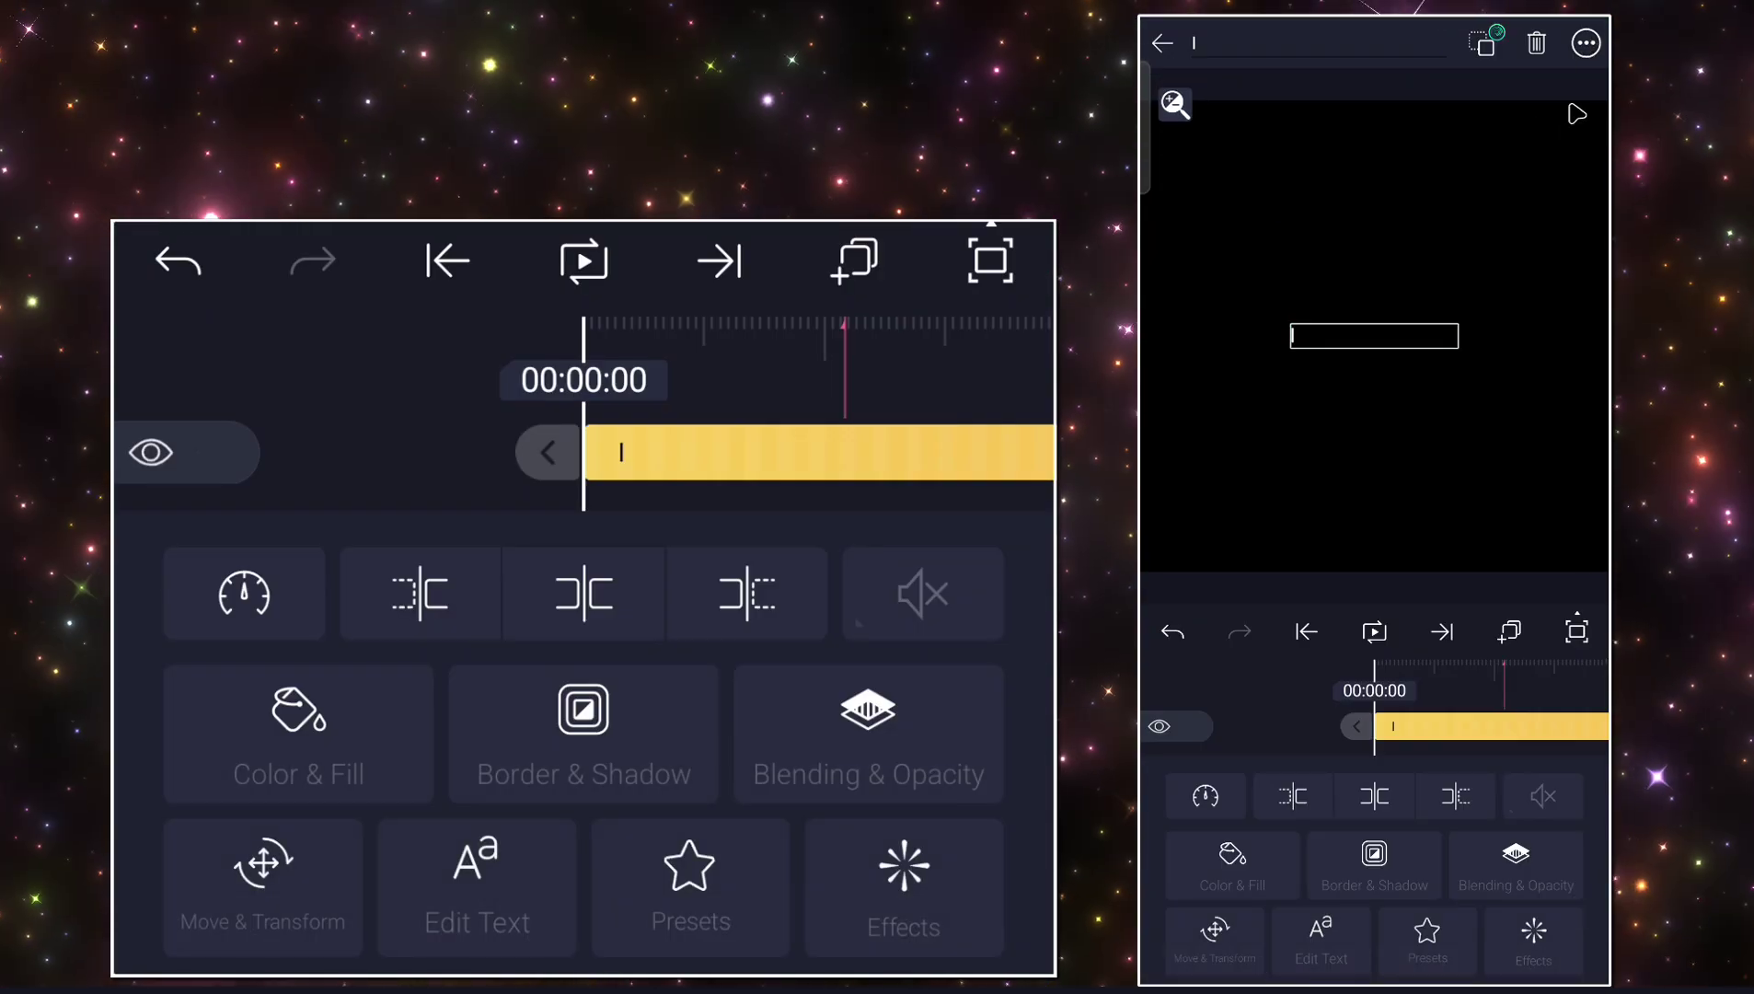
Scale the "I" text layer up to a width of 1485.0 and a height of 217.5.
click(1212, 928)
click(1581, 904)
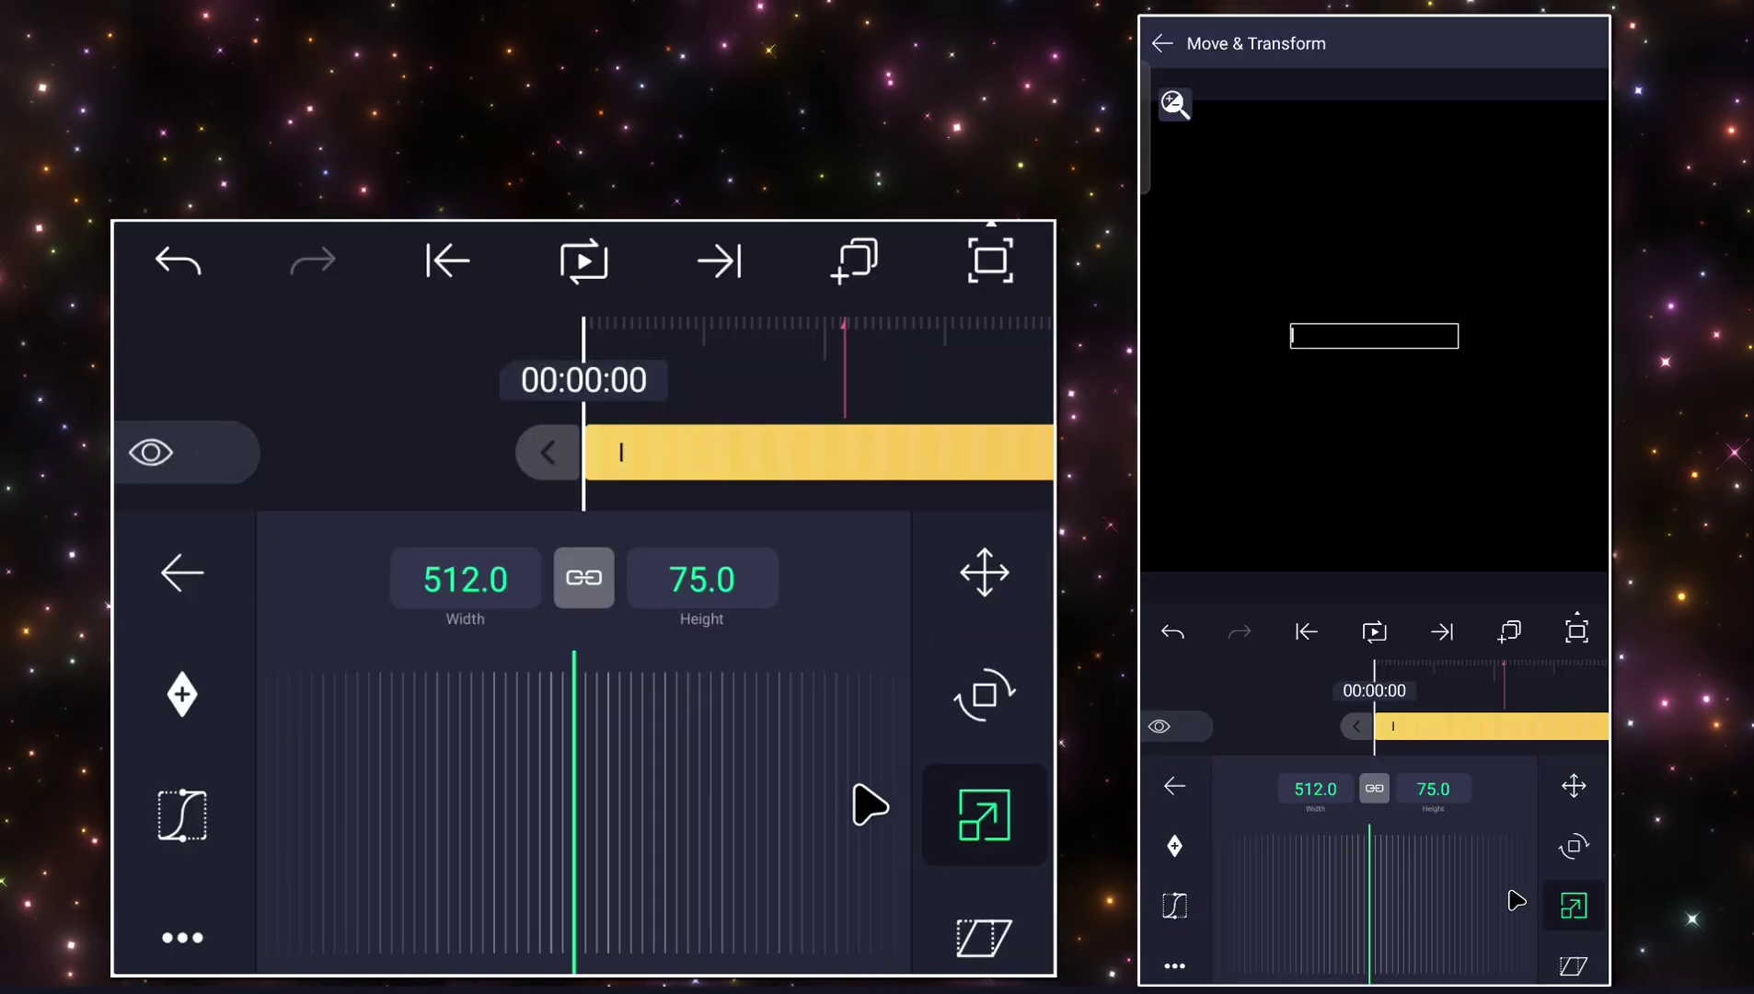
drag(1518, 899, 1419, 885)
drag(672, 772, 540, 877)
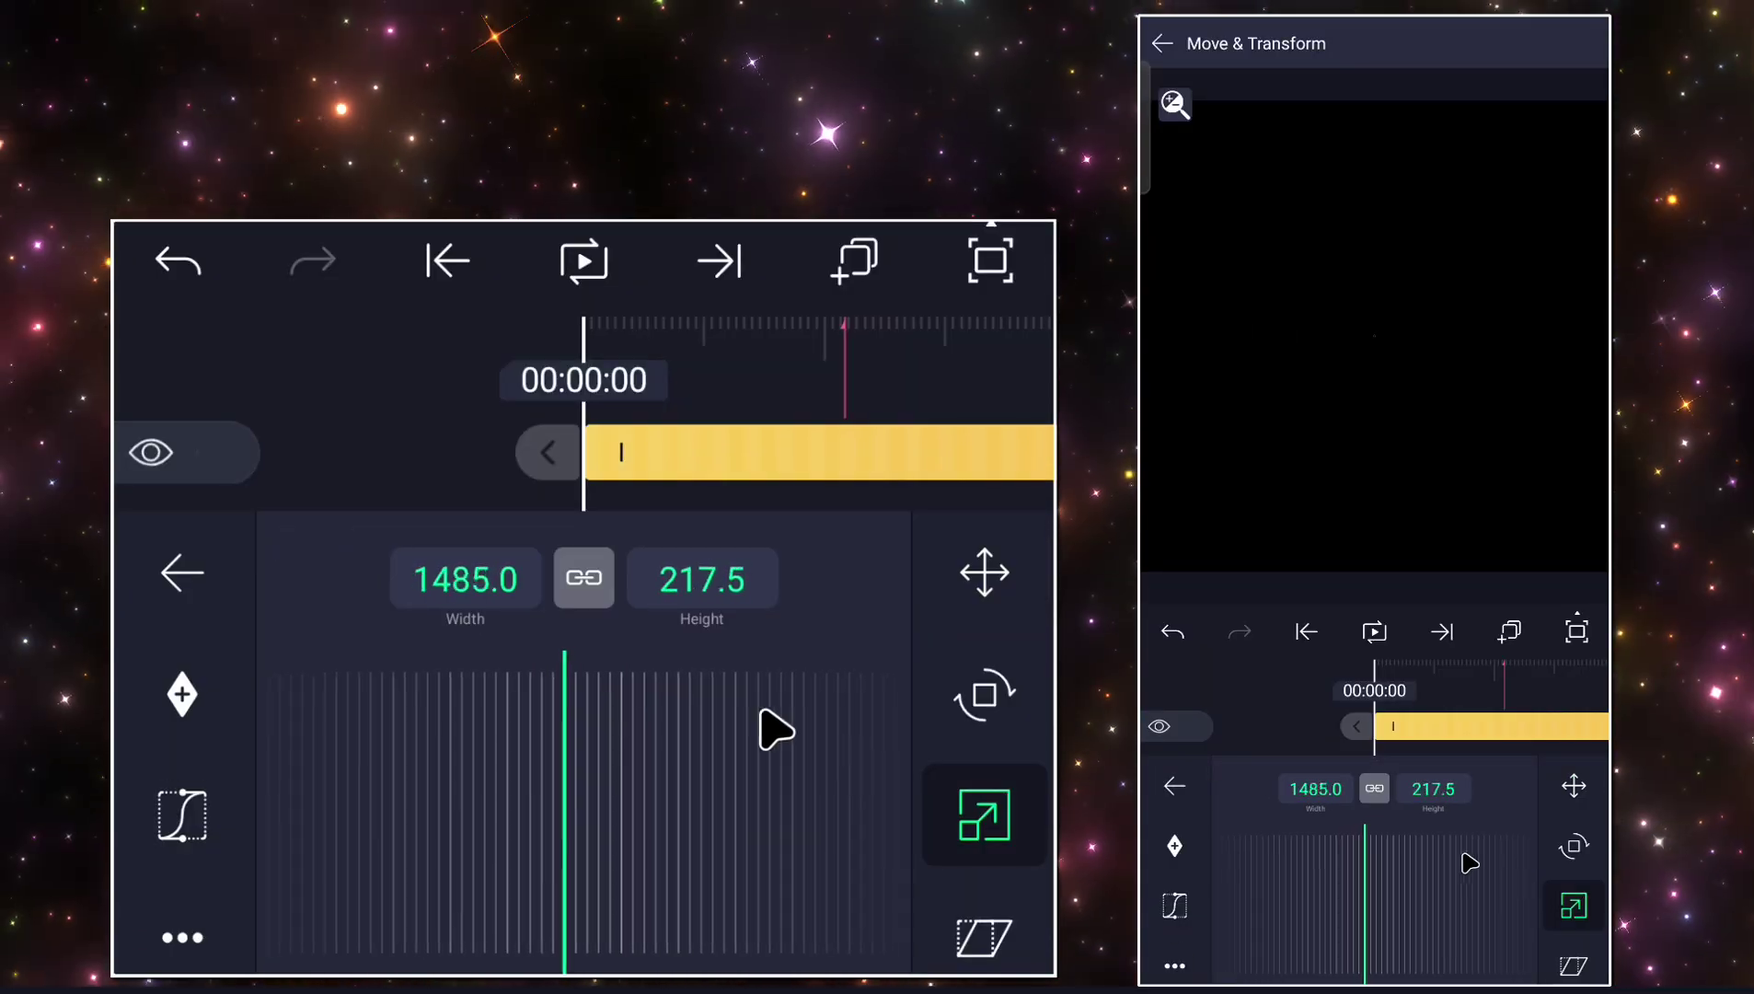
Centre-align the text of the "I" layer.
click(182, 571)
click(458, 922)
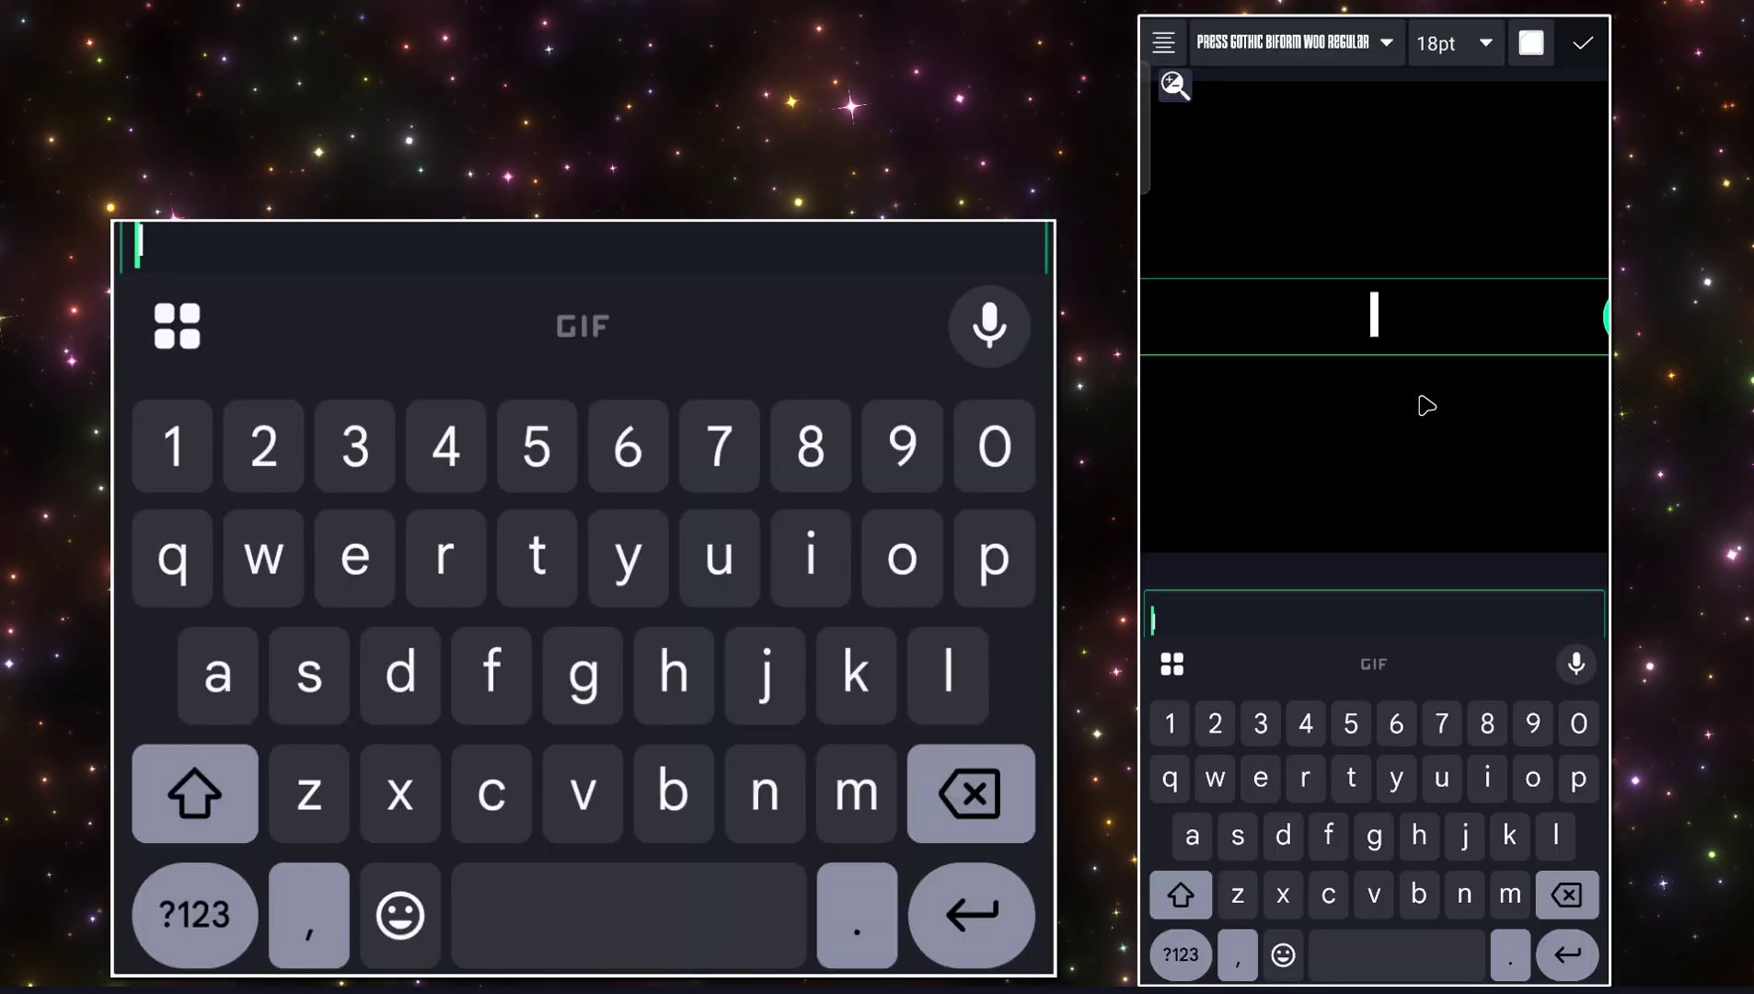
drag(1047, 247, 124, 402)
Duplicate the "I" text layer and select the copy.
click(900, 266)
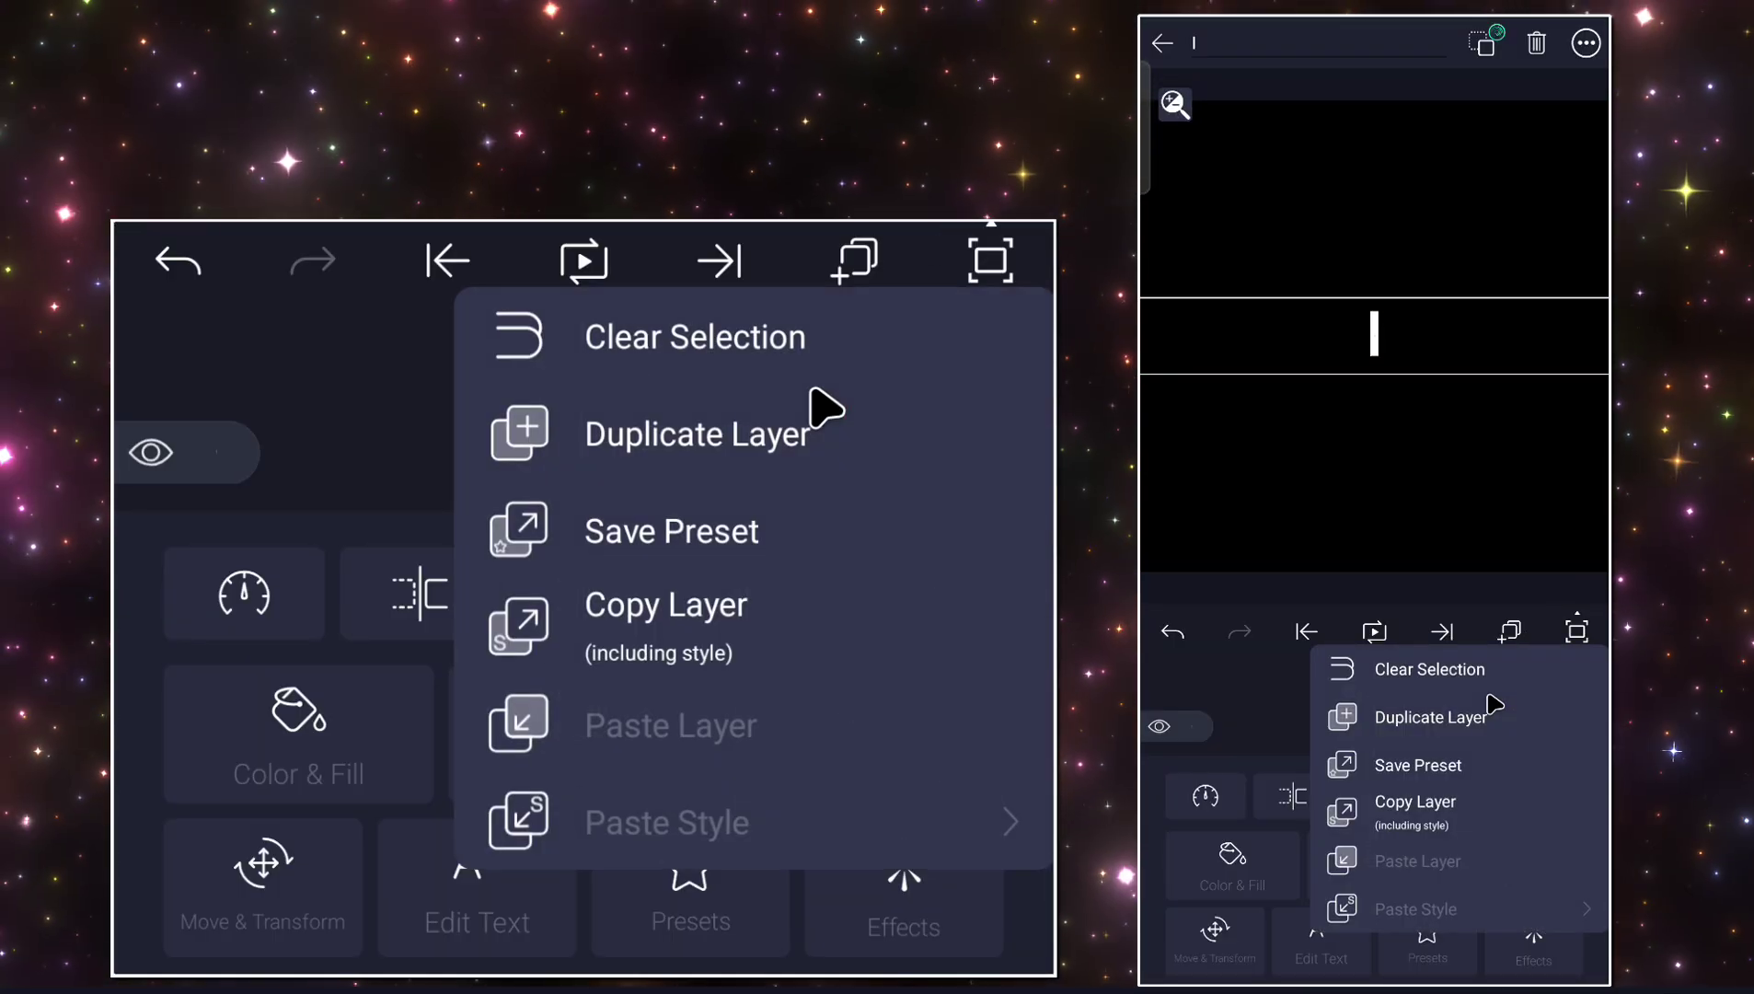
click(805, 406)
click(775, 465)
Replace the copied layer's text with a capital "M" in the ARIALNB font.
click(474, 860)
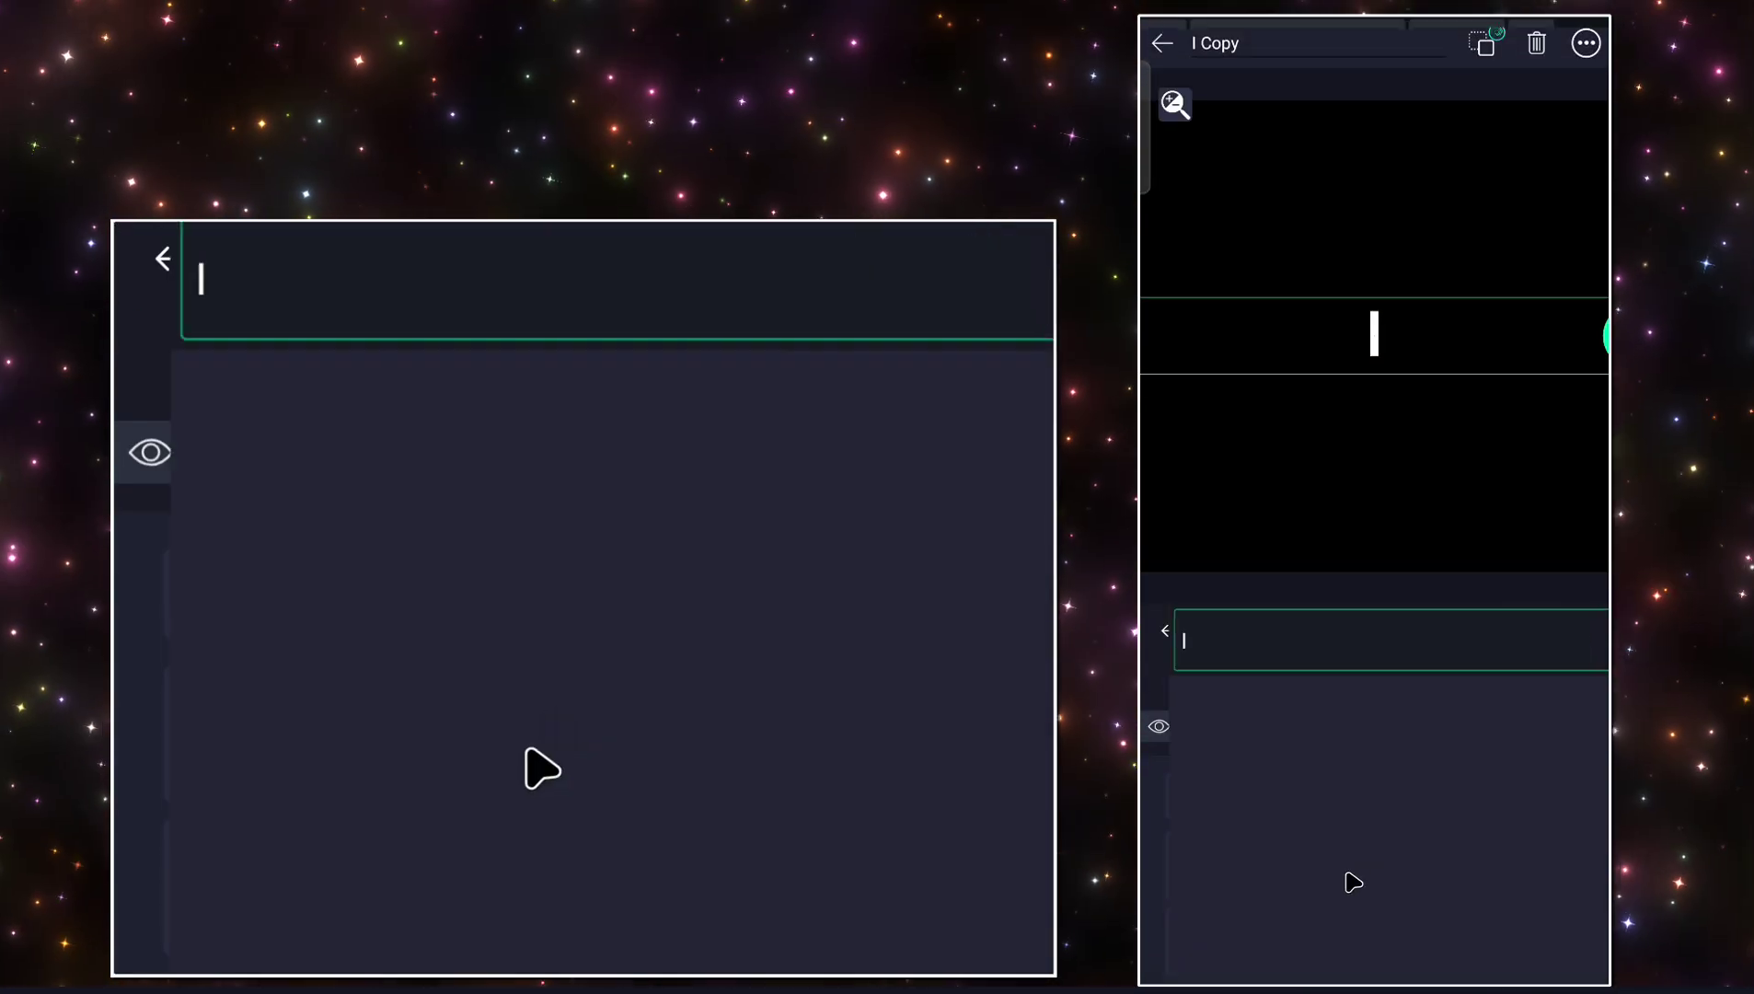
click(929, 796)
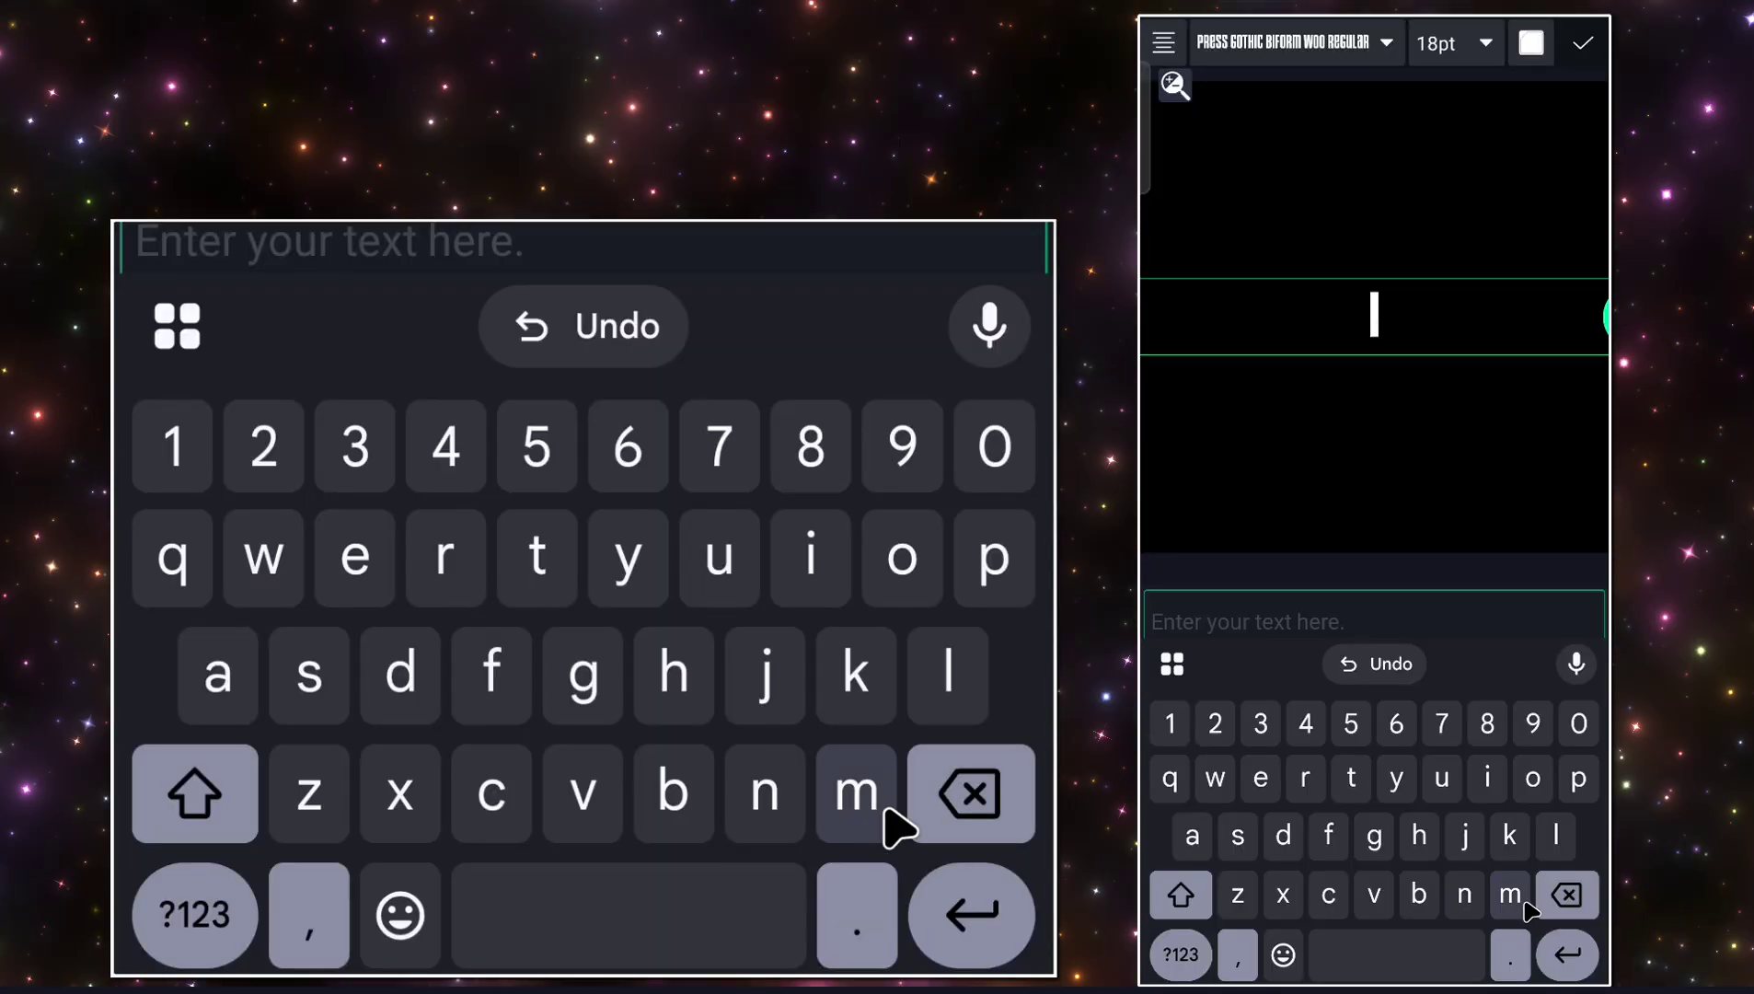
click(879, 801)
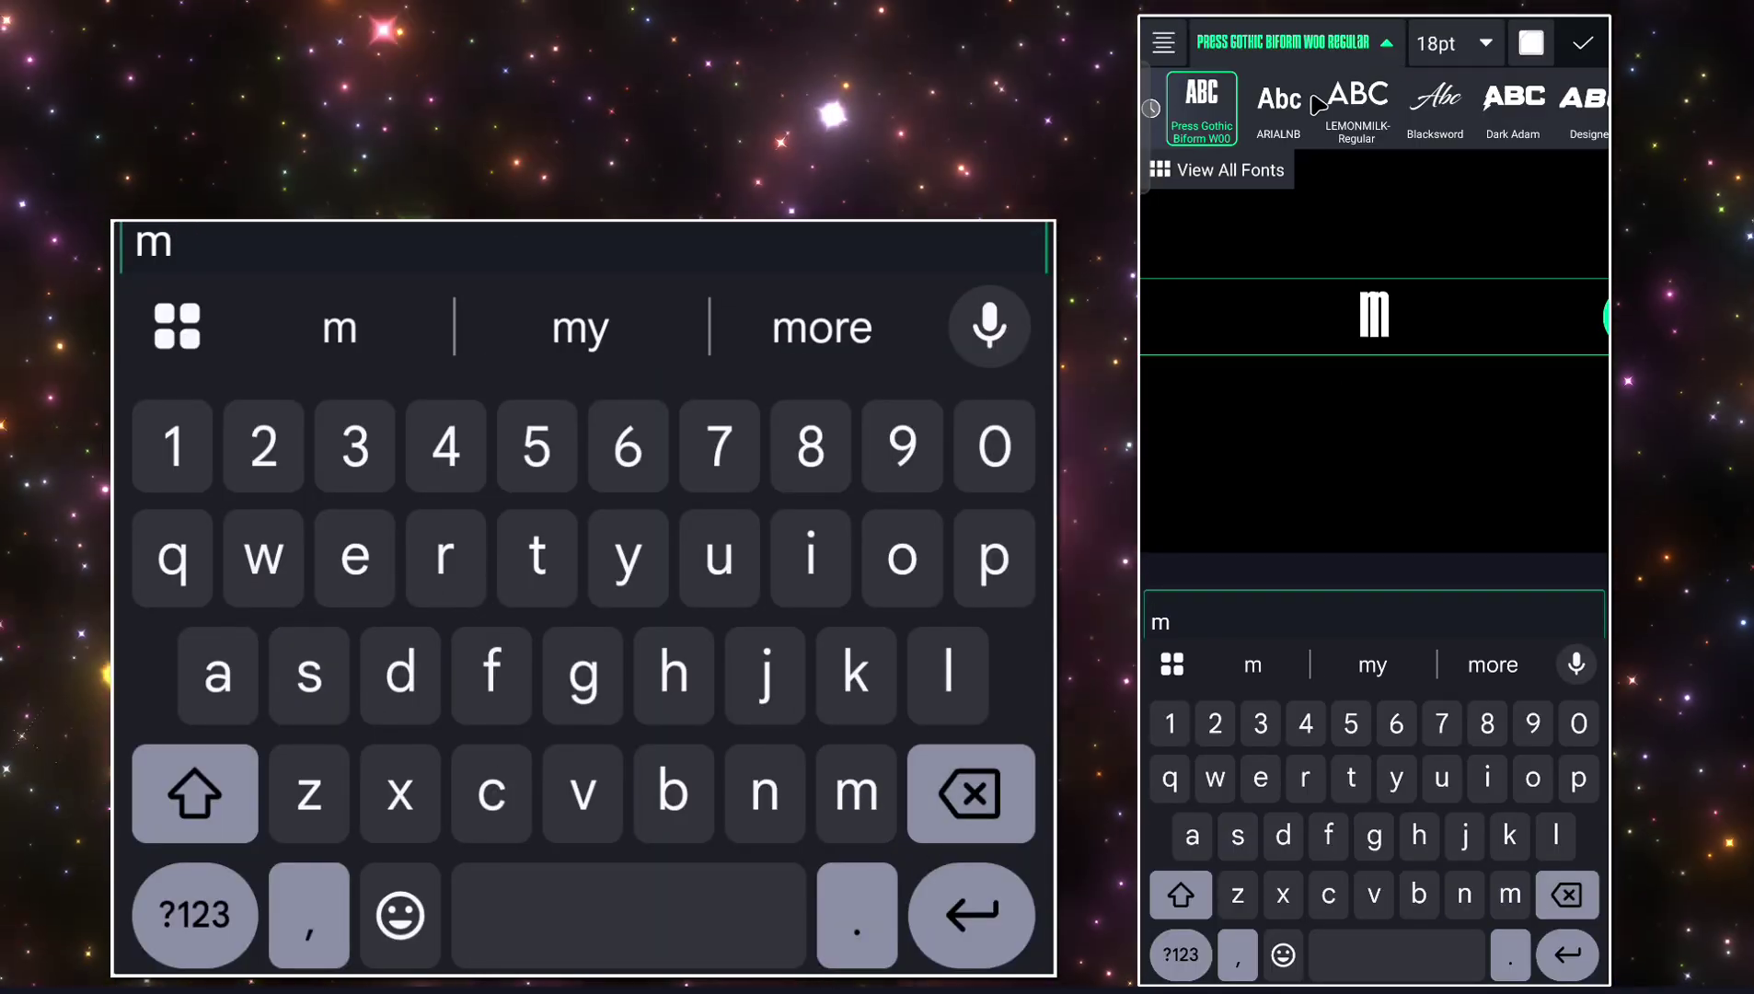
double_click(184, 257)
click(191, 791)
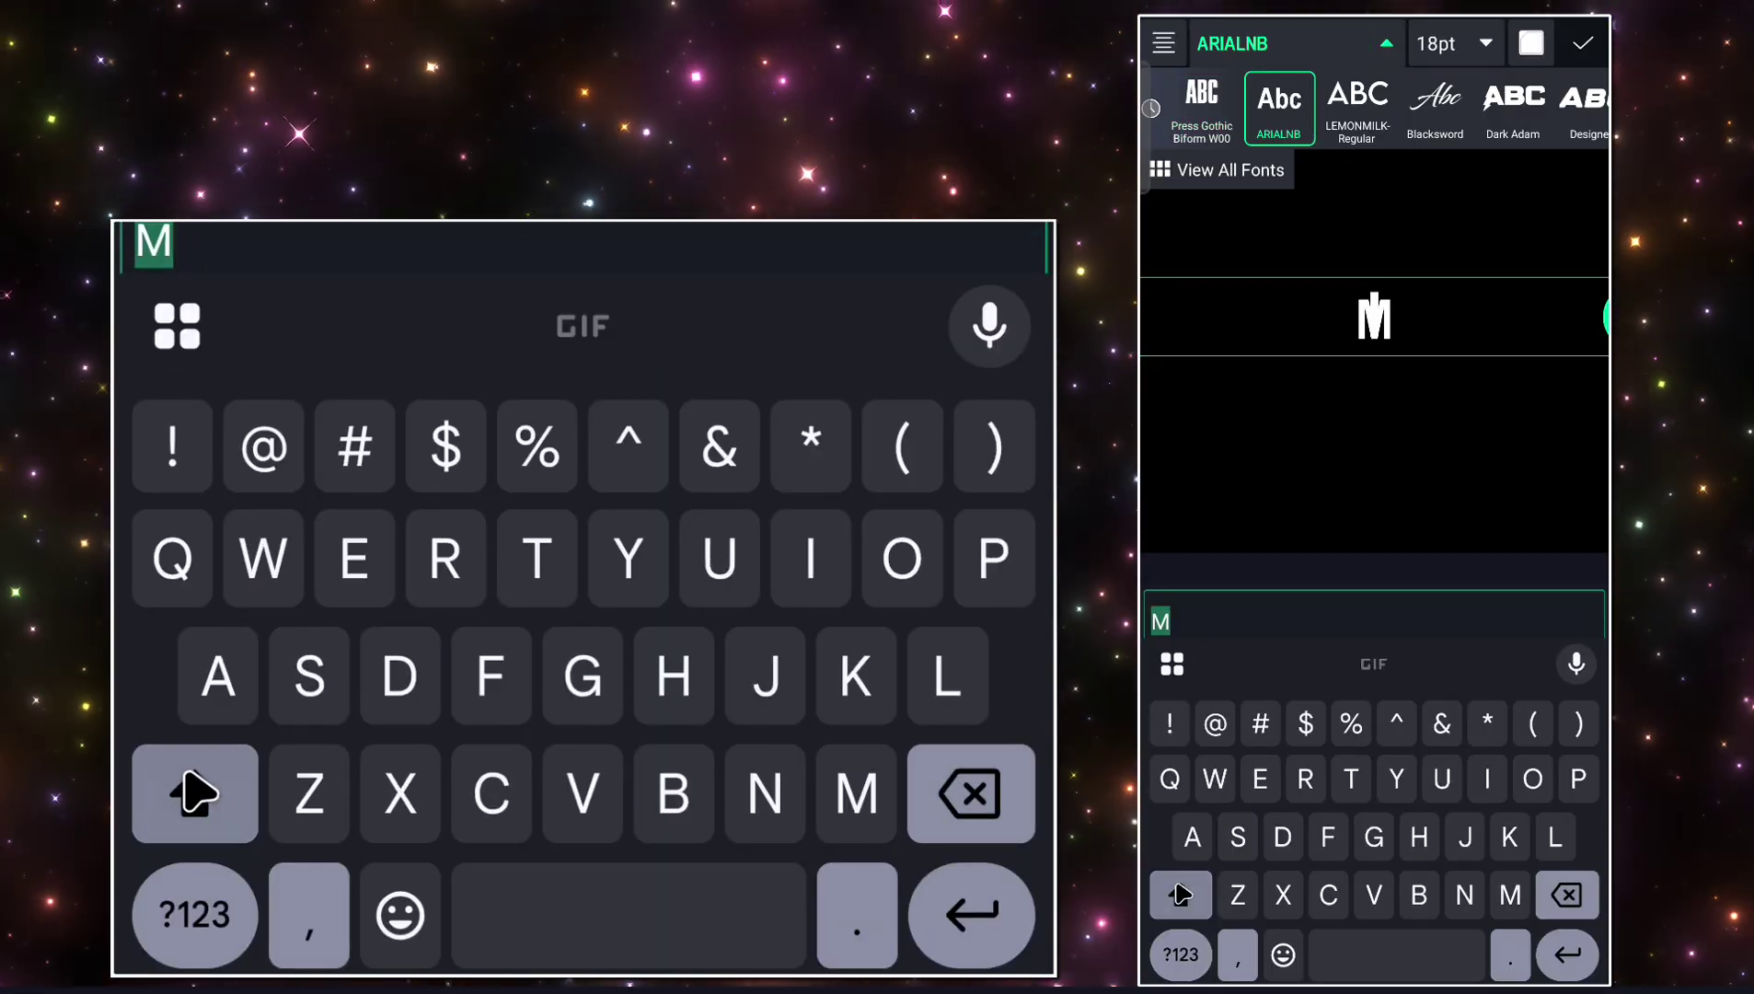
drag(119, 527, 773, 543)
key(Escape)
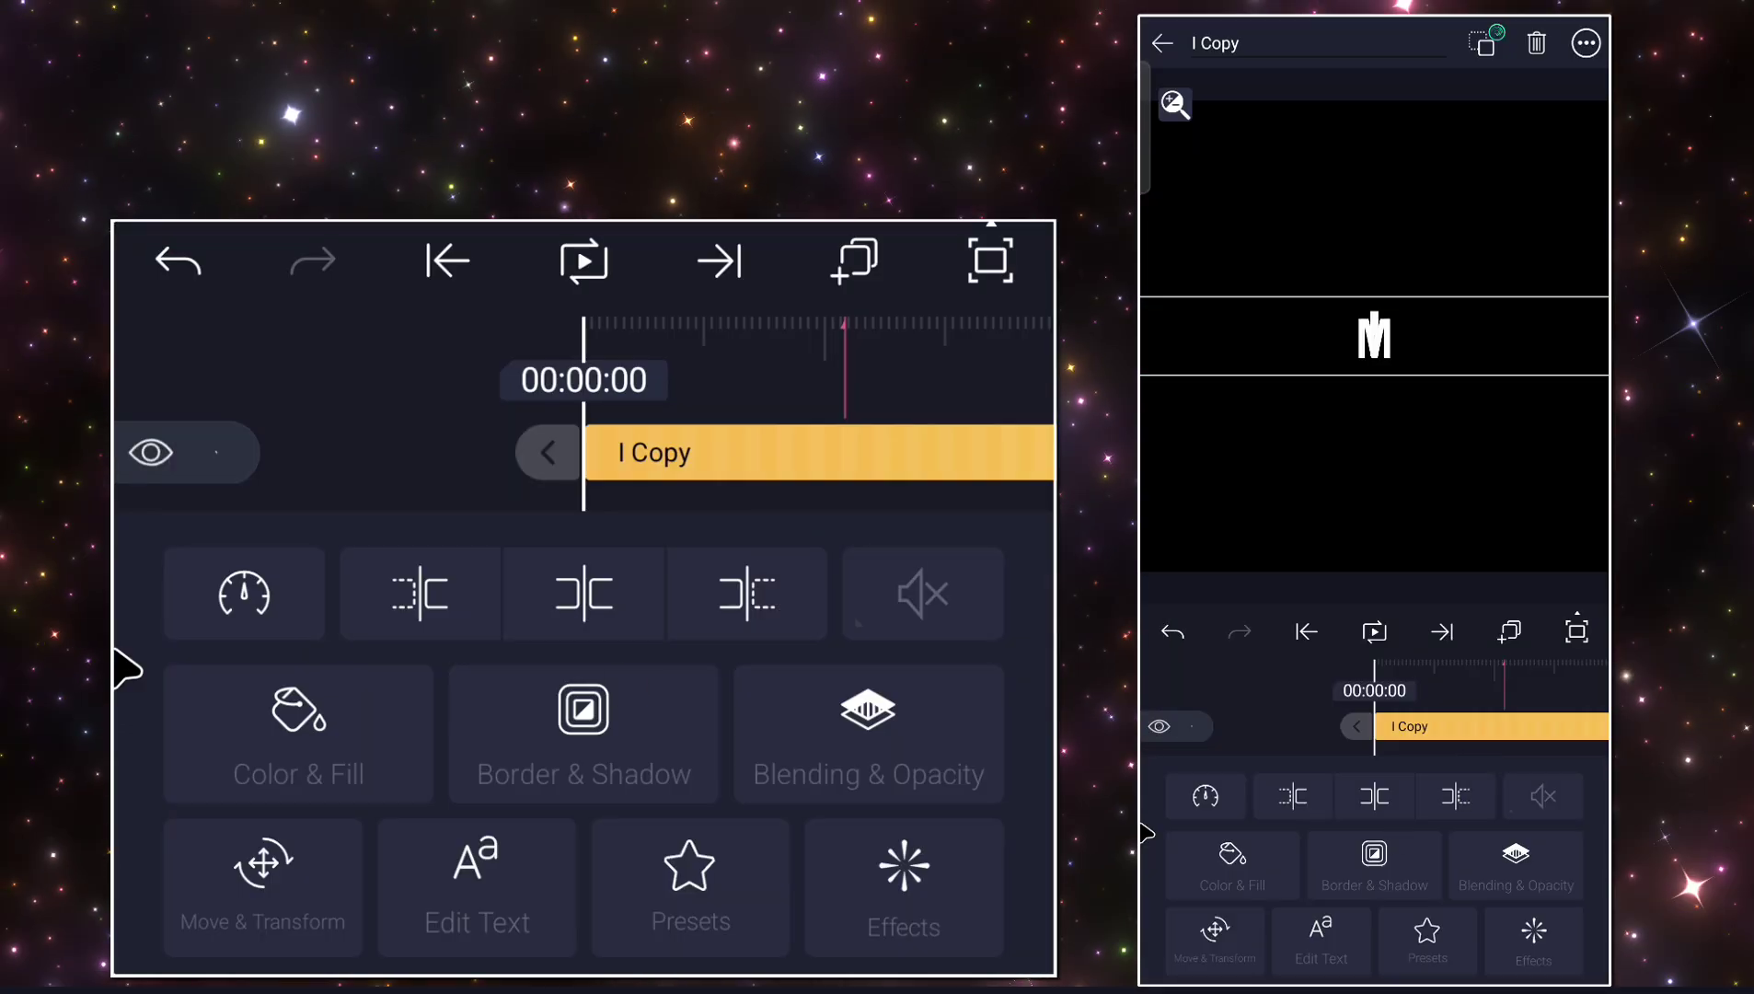
Place the "M" to the right of the "I" and scale its layer to 905.0 wide and 136.1 high.
click(276, 888)
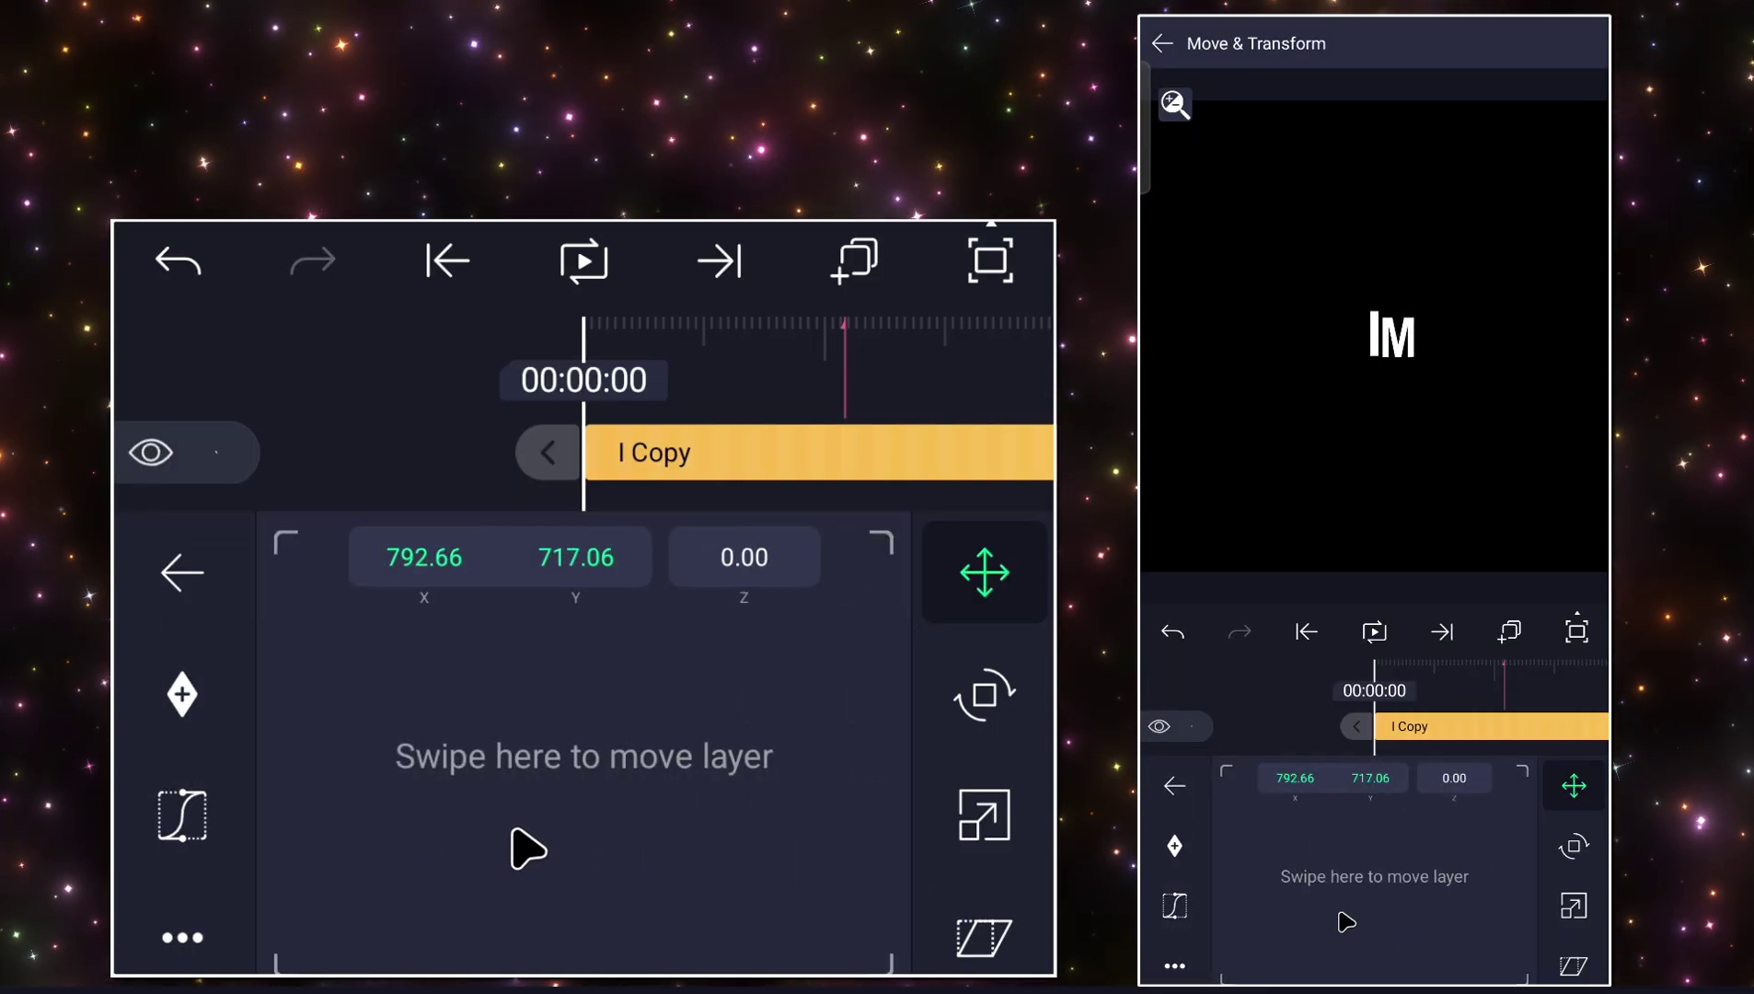
click(1025, 832)
drag(379, 718, 515, 728)
click(1010, 575)
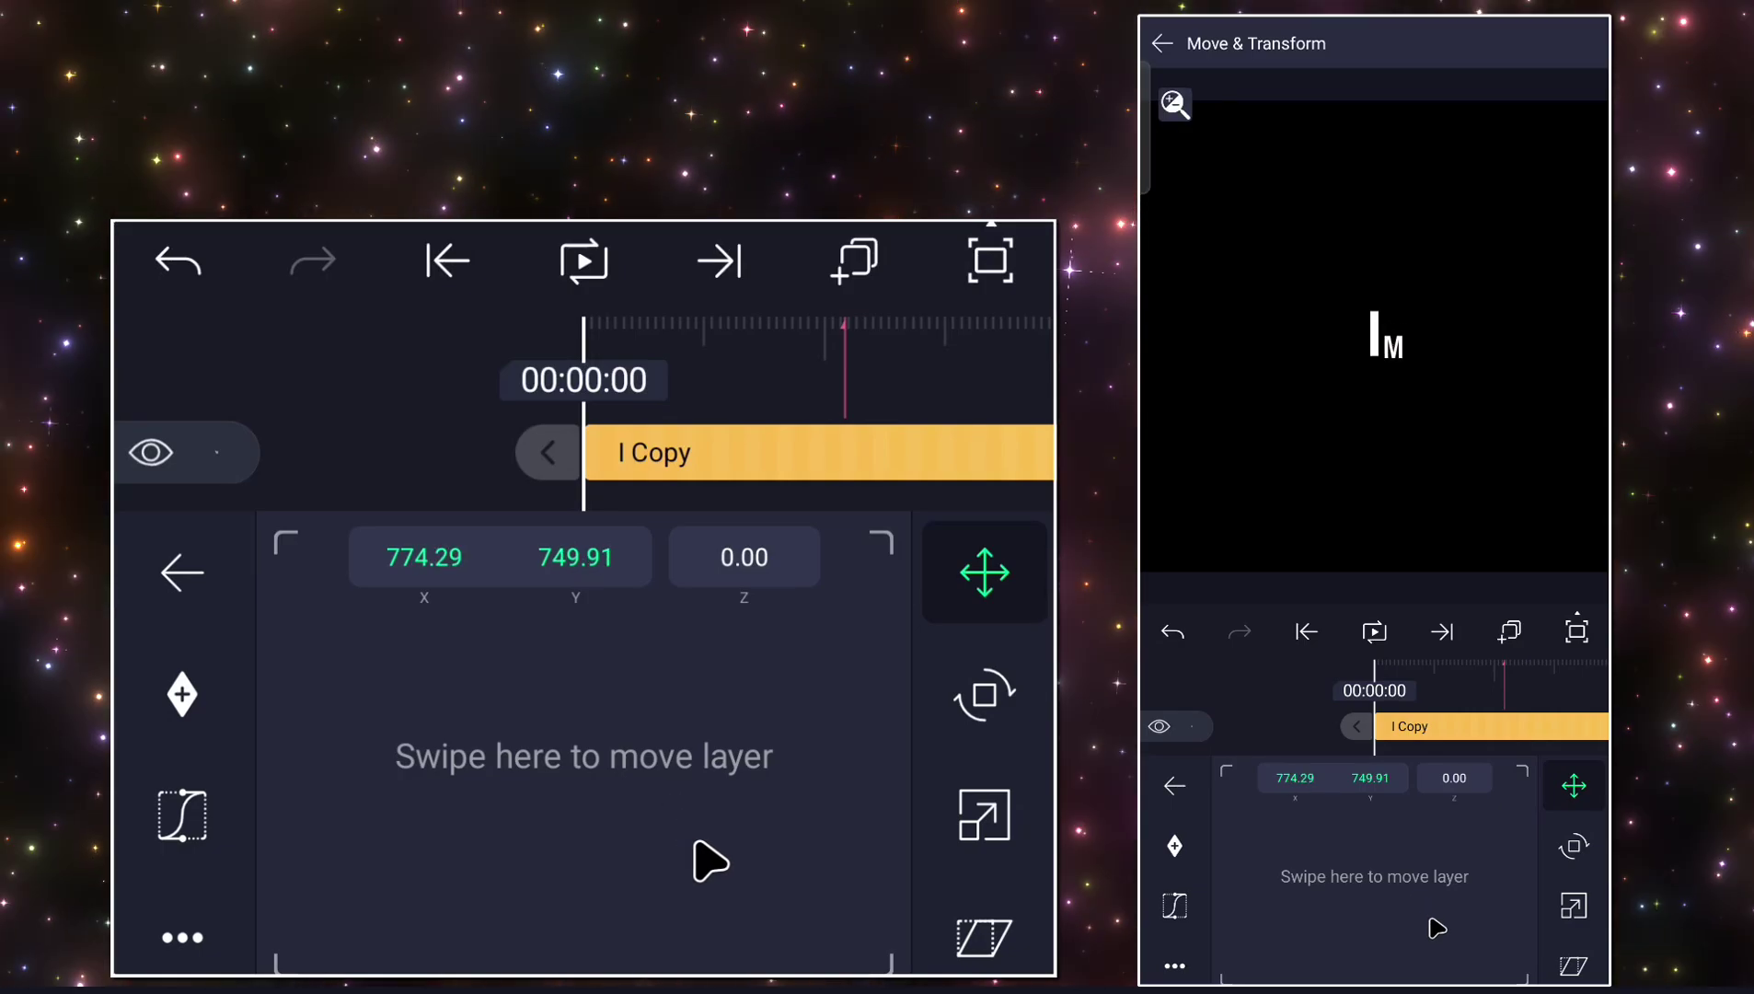
click(983, 816)
drag(700, 805, 626, 762)
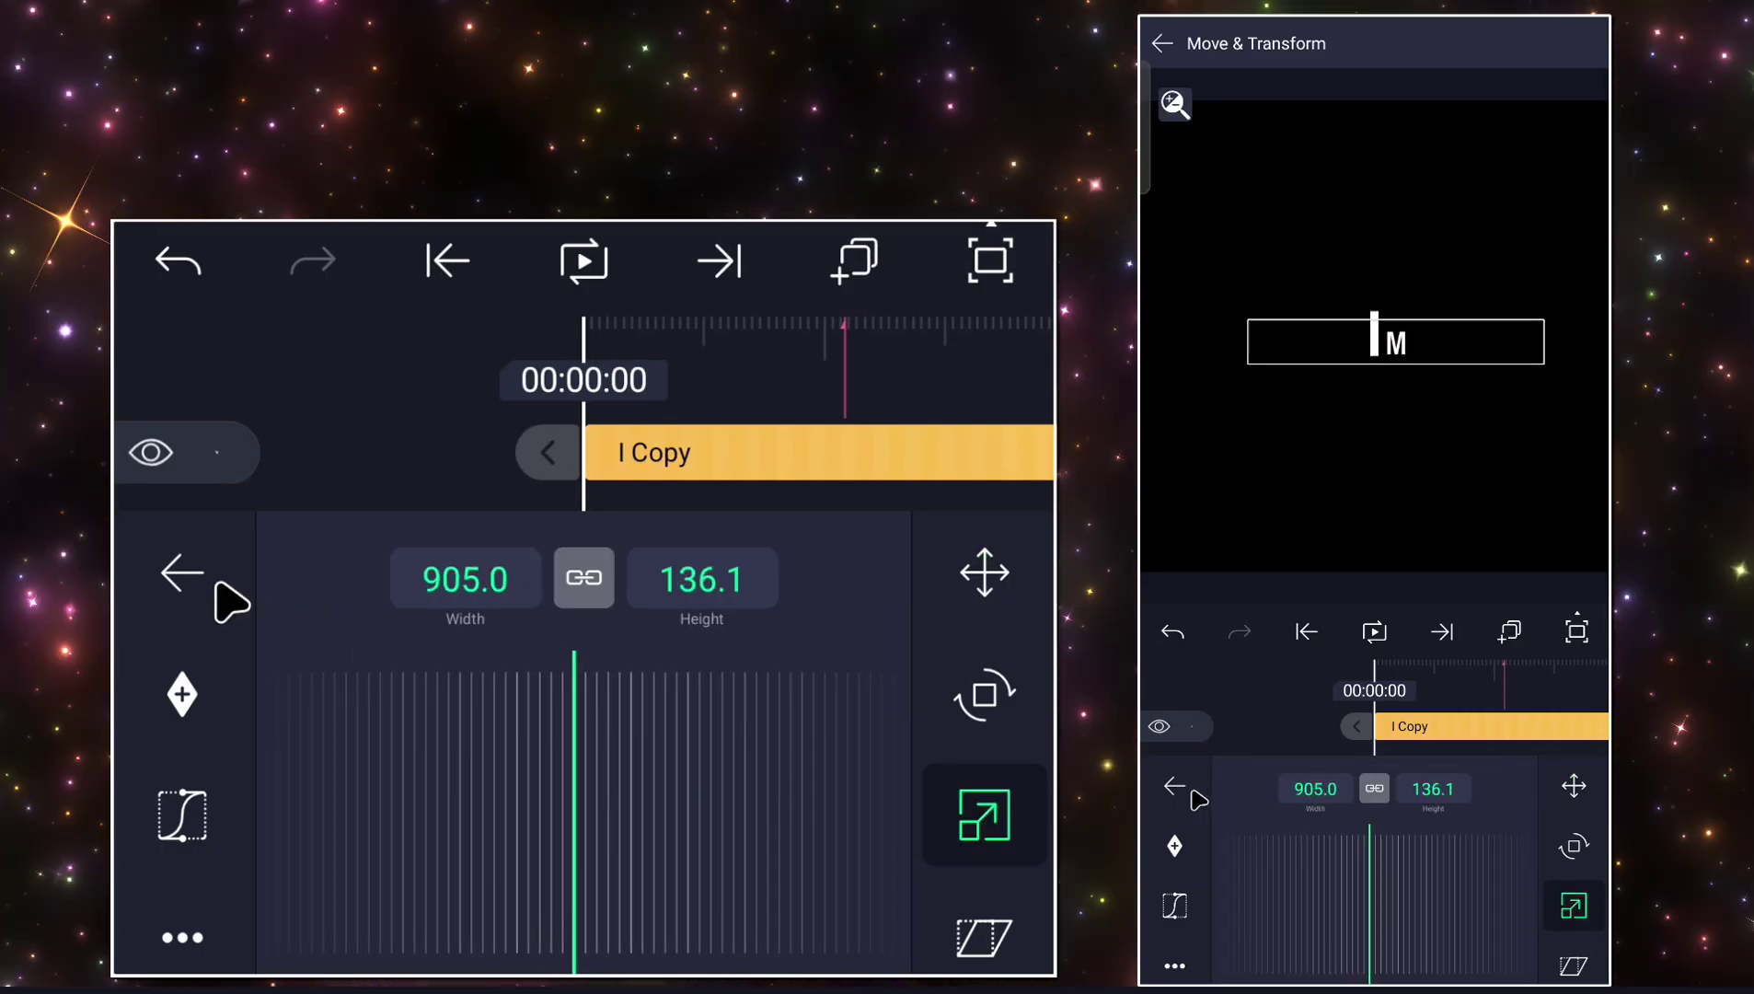
Set the "M" text size to 20pt and move the layer to X 793.31, Y 734.67.
click(218, 586)
click(423, 938)
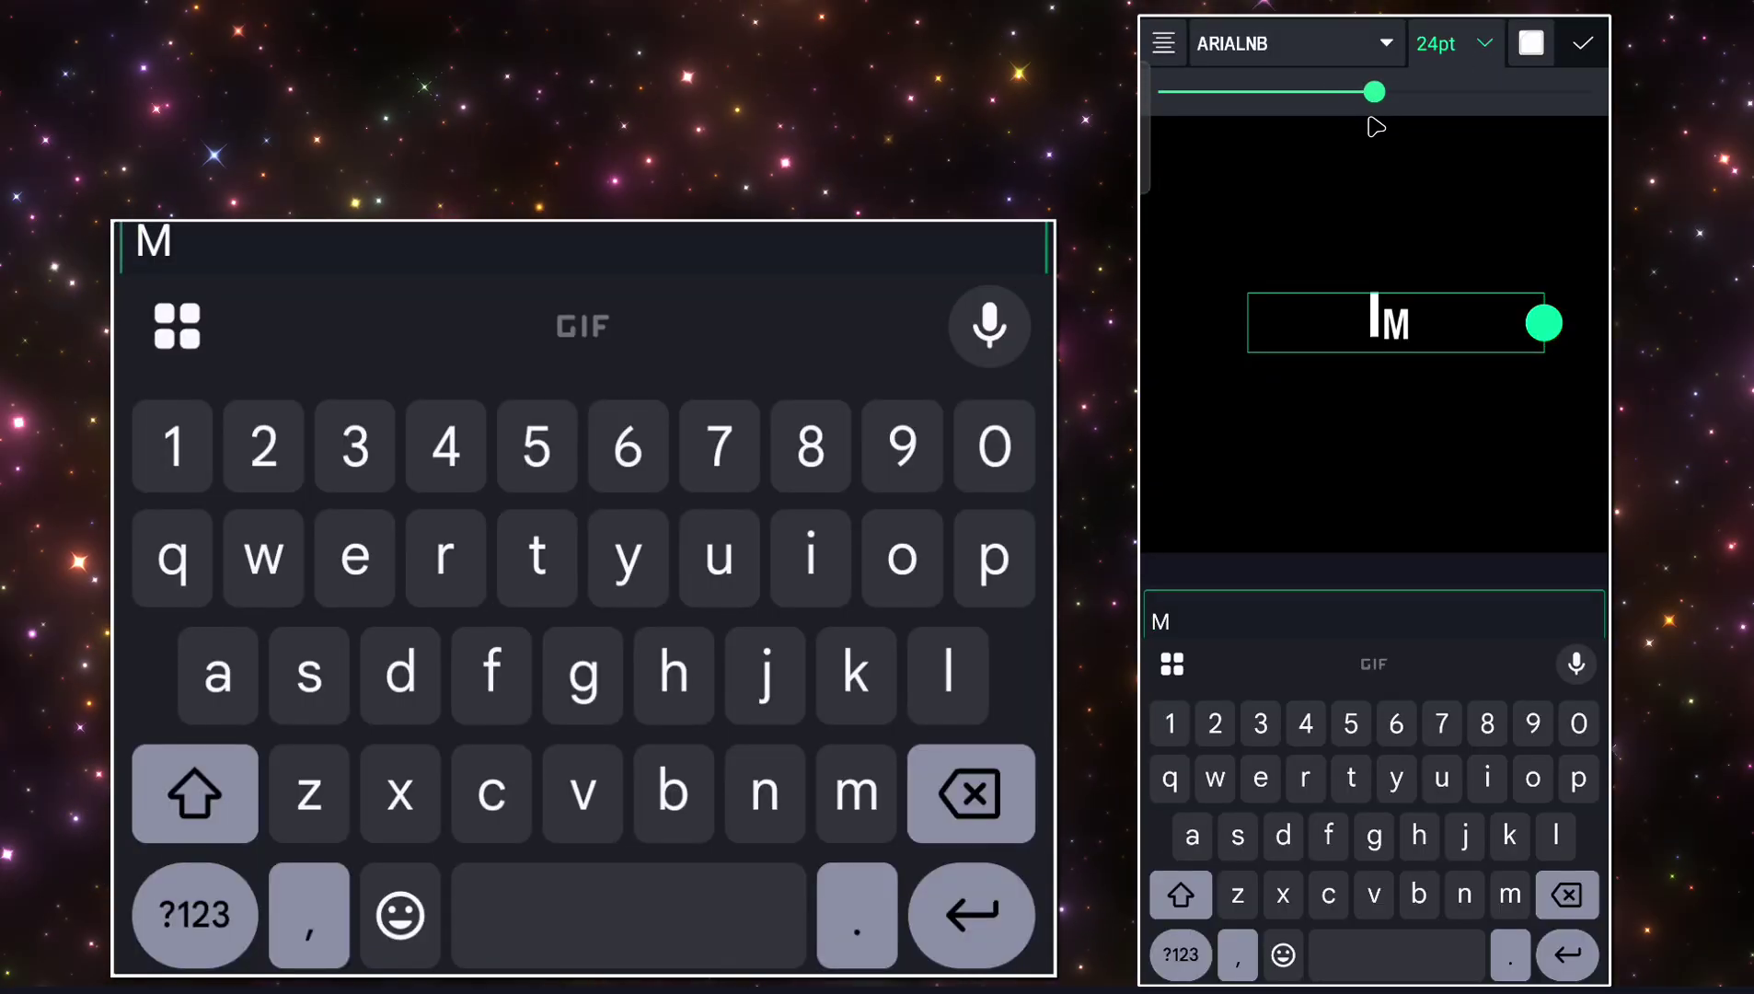
click(1583, 43)
click(263, 875)
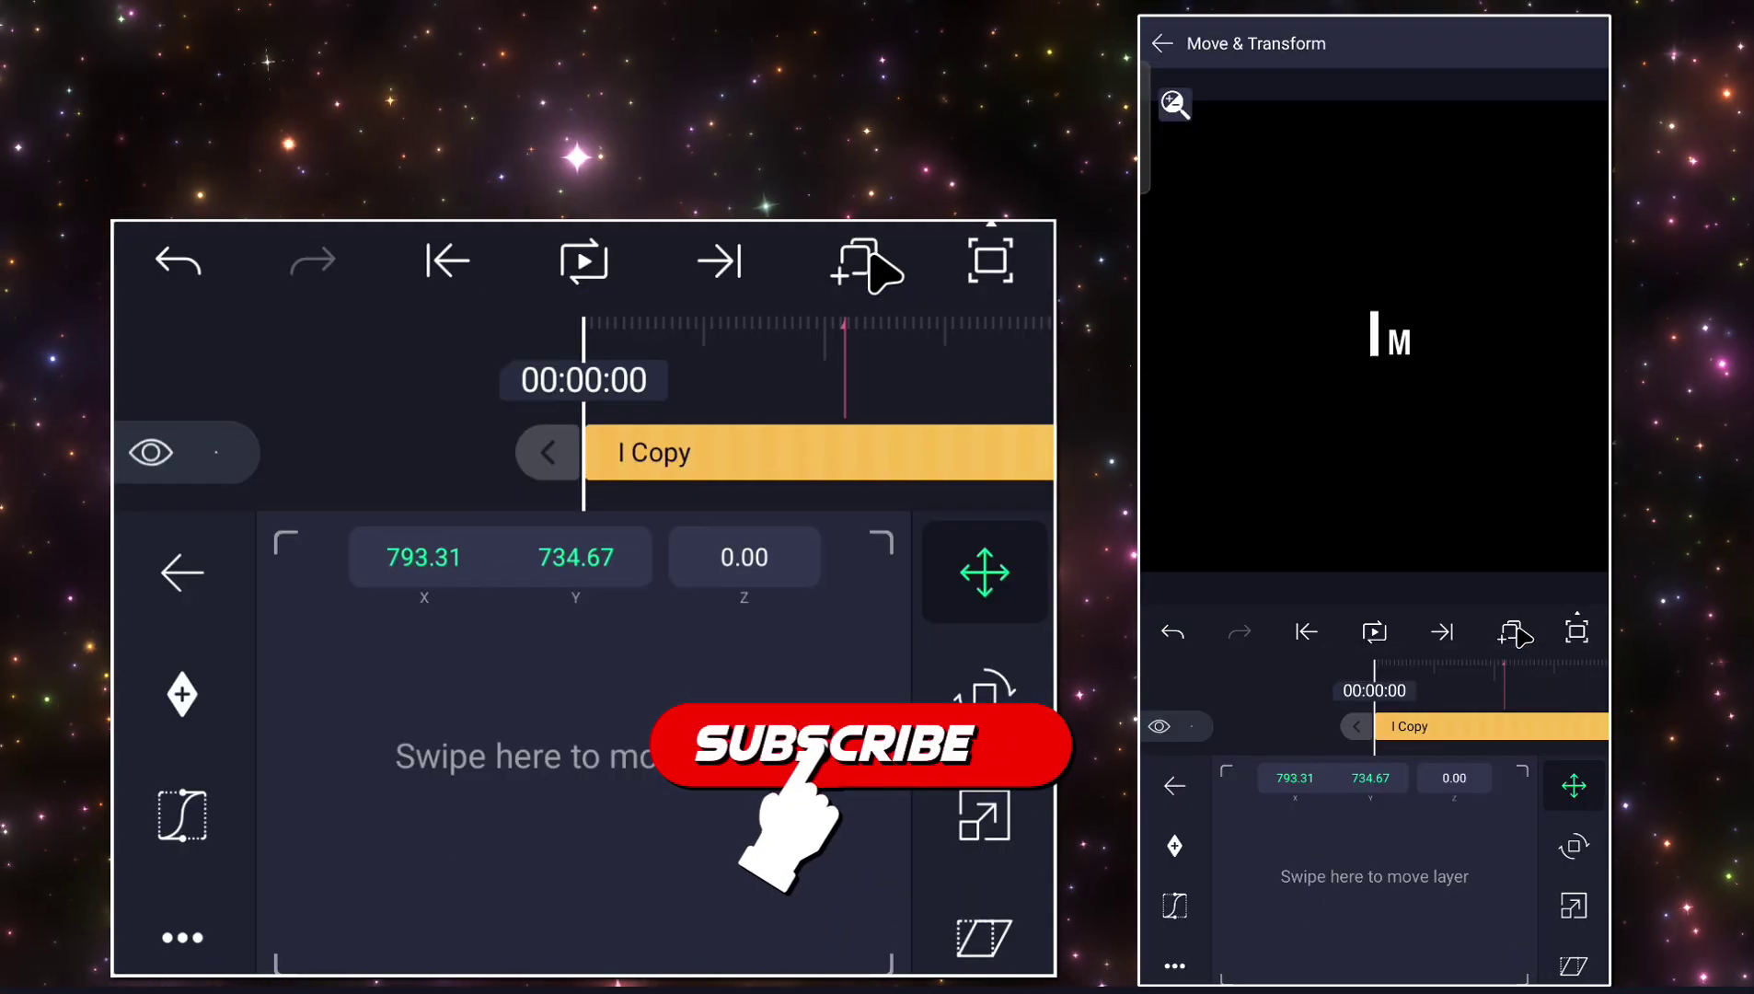
Duplicate the "M" text layer and select the copy.
click(856, 250)
click(750, 440)
click(759, 460)
Replace the "M" copy's text with the pasted creator name, trimmed to its first word.
click(536, 953)
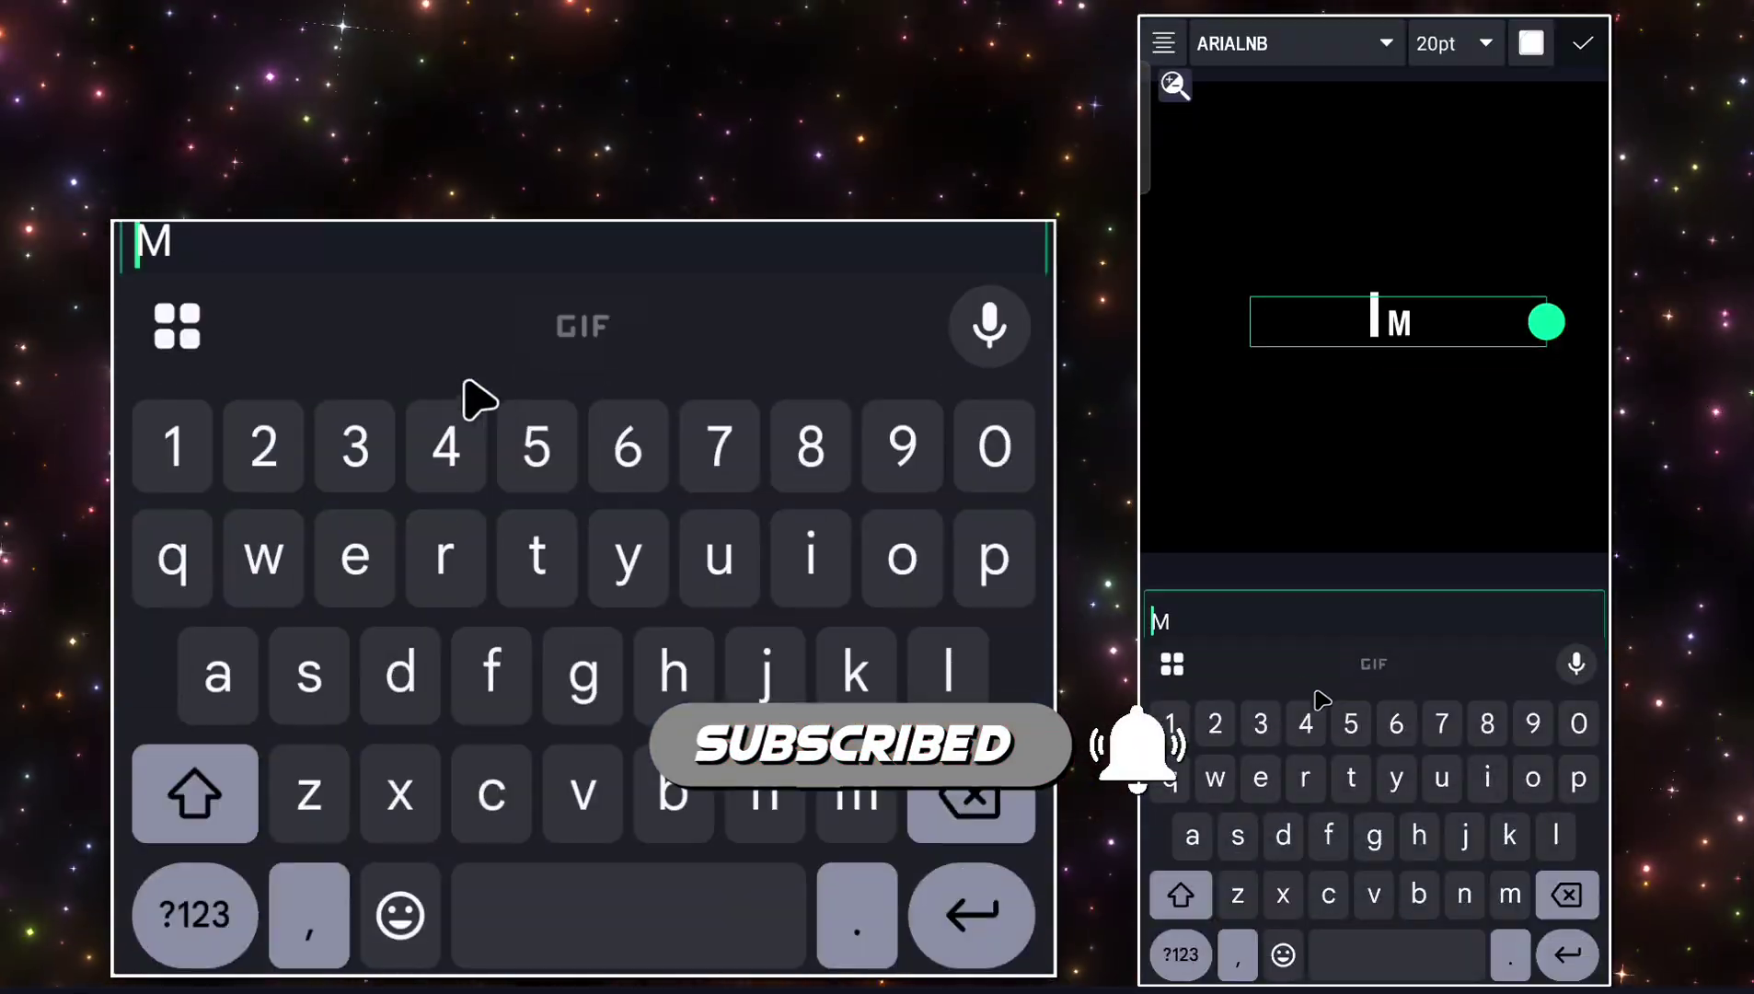
click(922, 784)
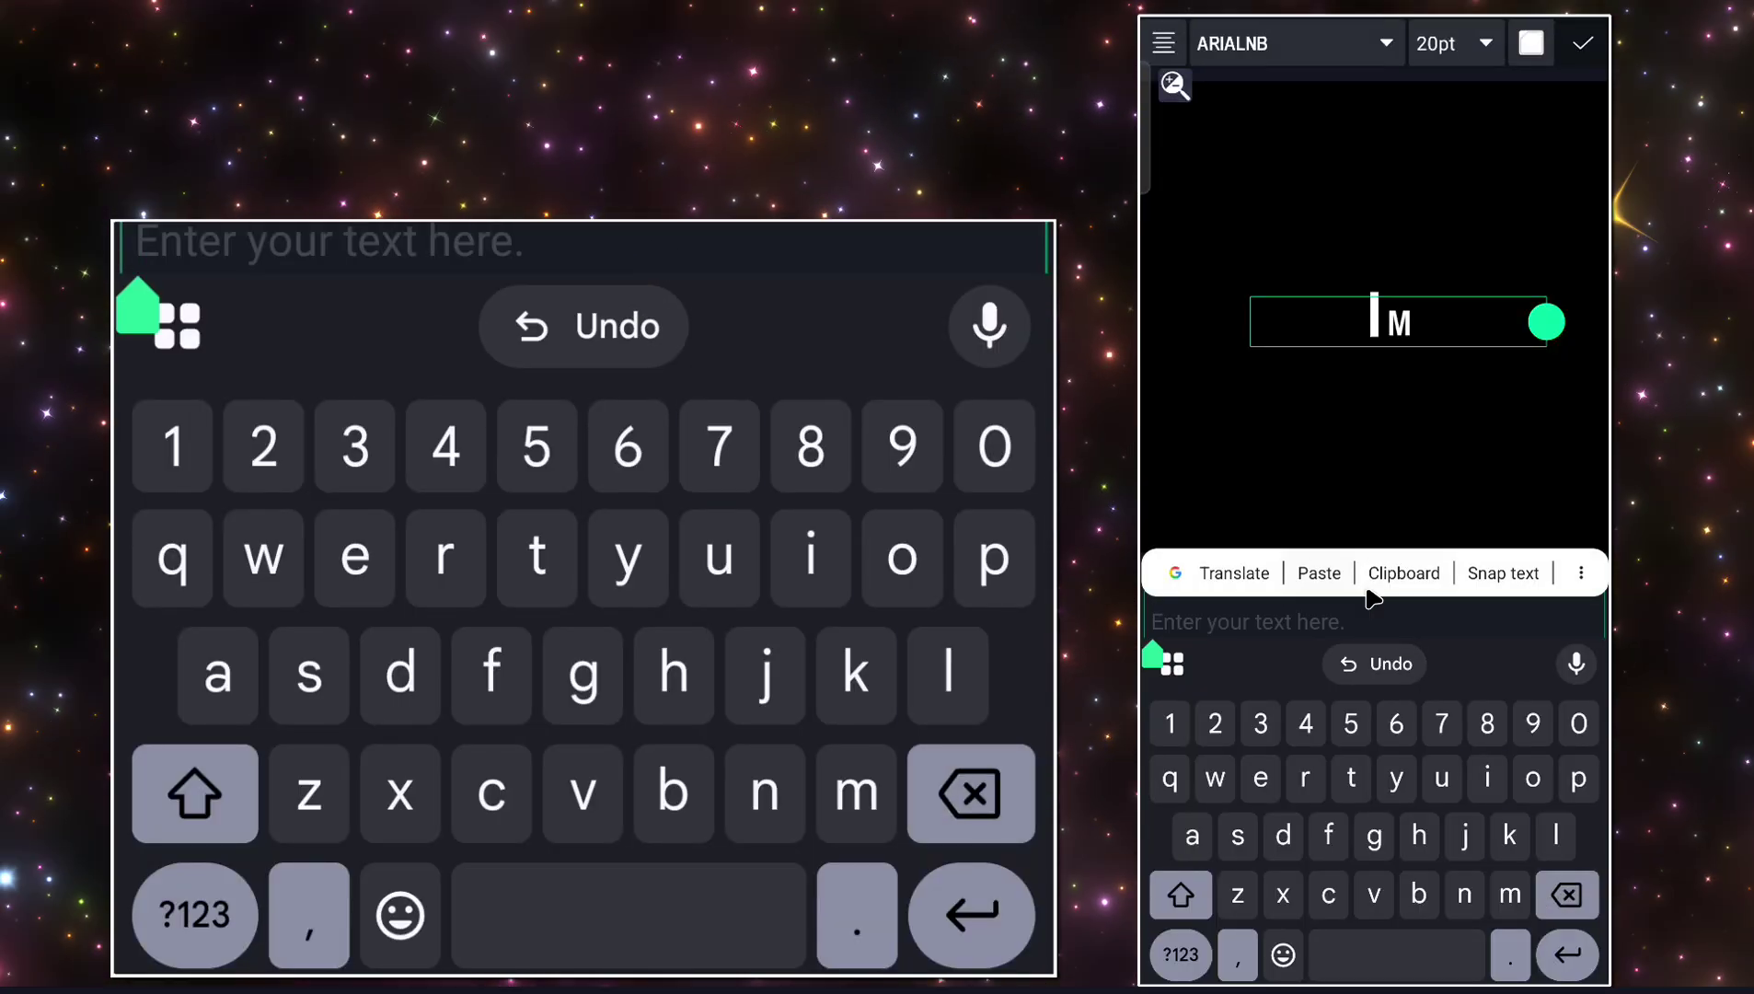
click(1320, 574)
click(1570, 900)
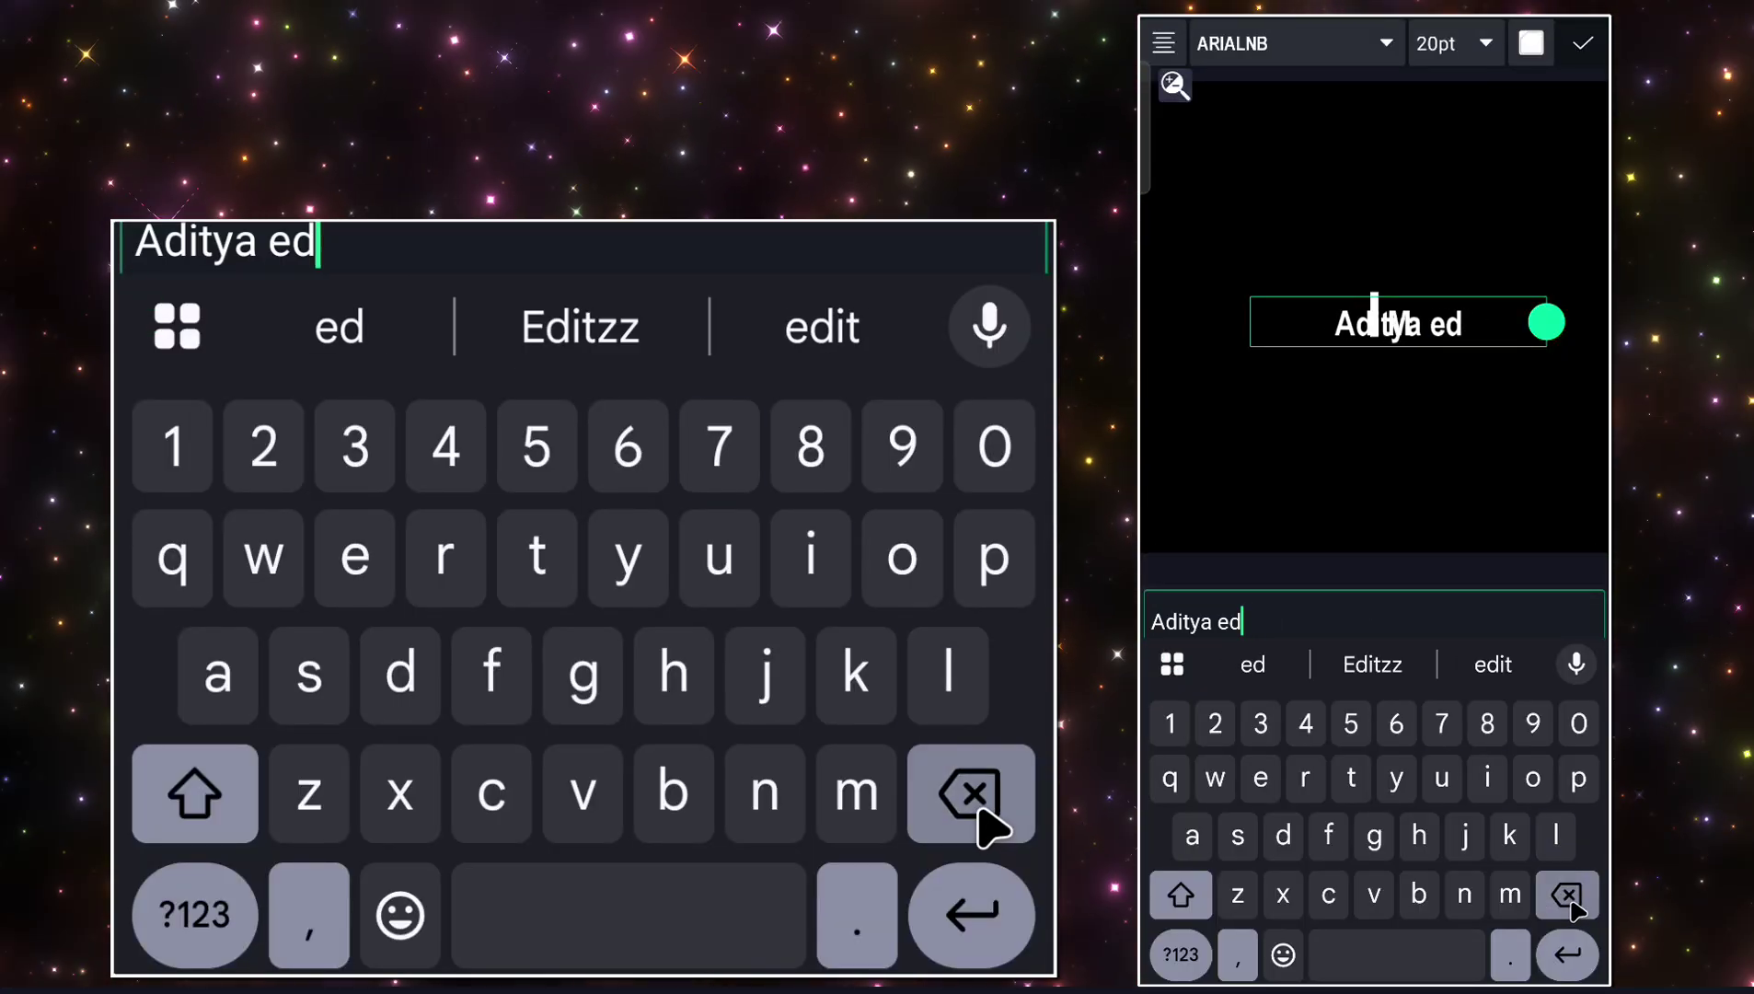
click(1571, 901)
click(1165, 741)
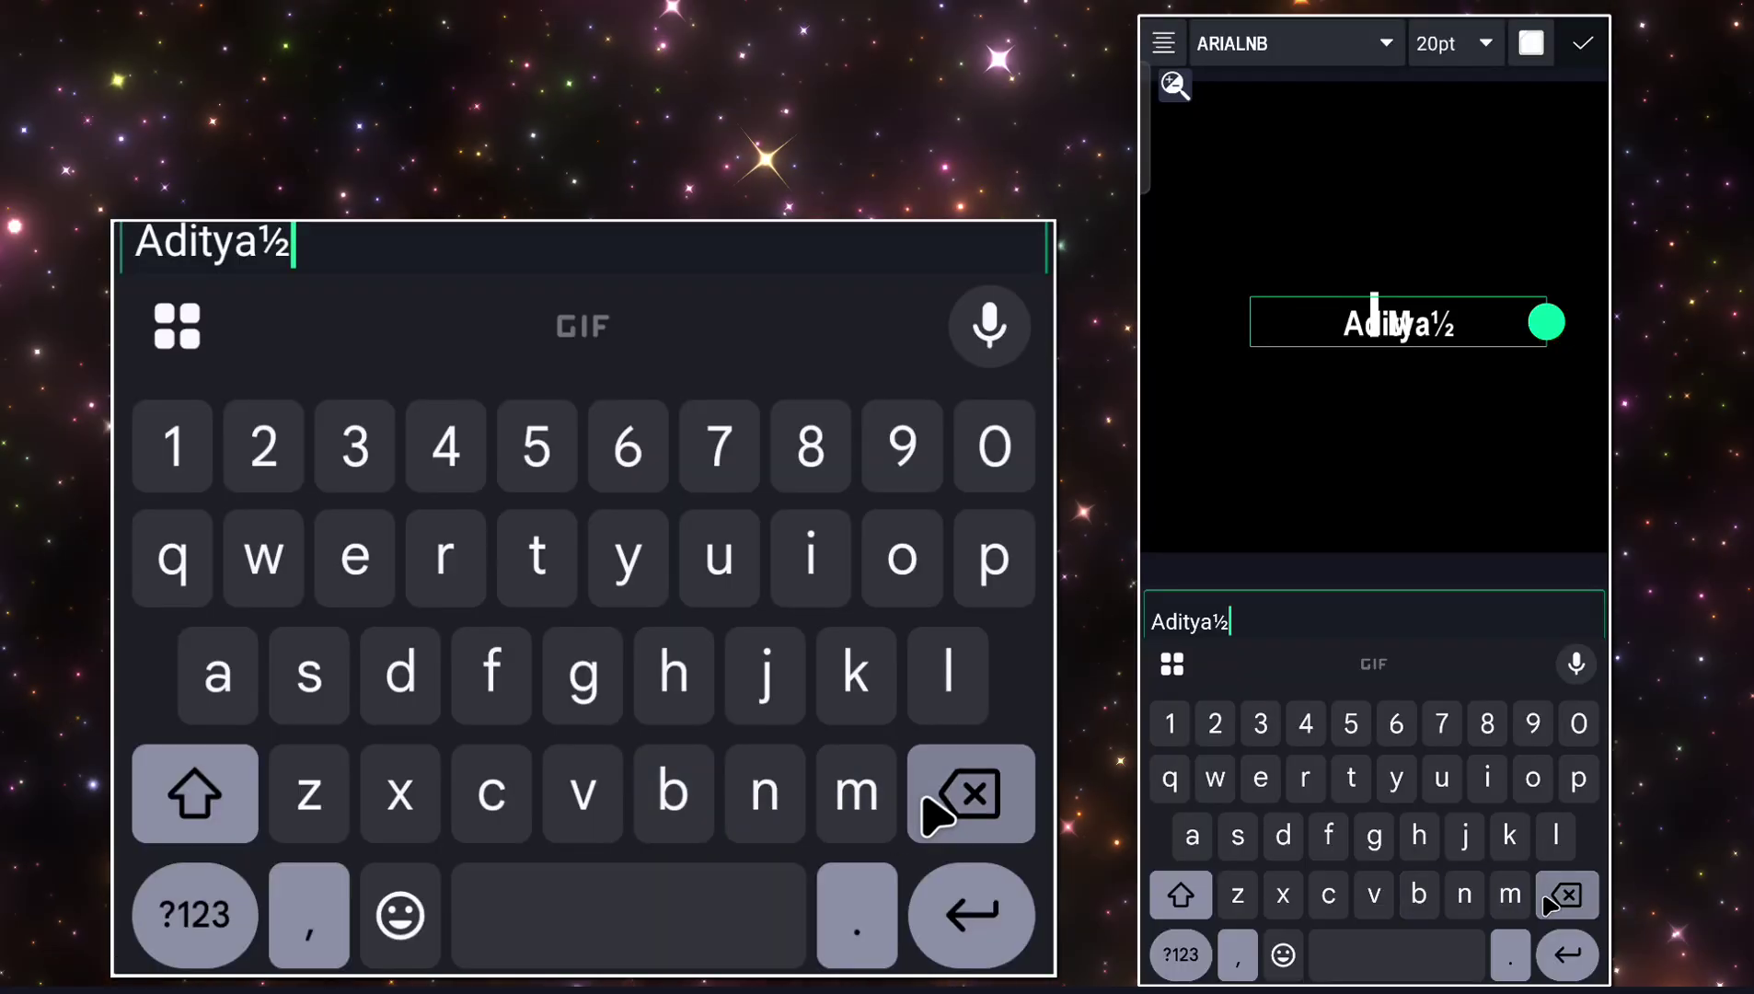
click(1547, 894)
drag(1143, 760, 1367, 892)
drag(1603, 856, 1368, 856)
Fill the name text layer with red, #FF0000.
click(1234, 851)
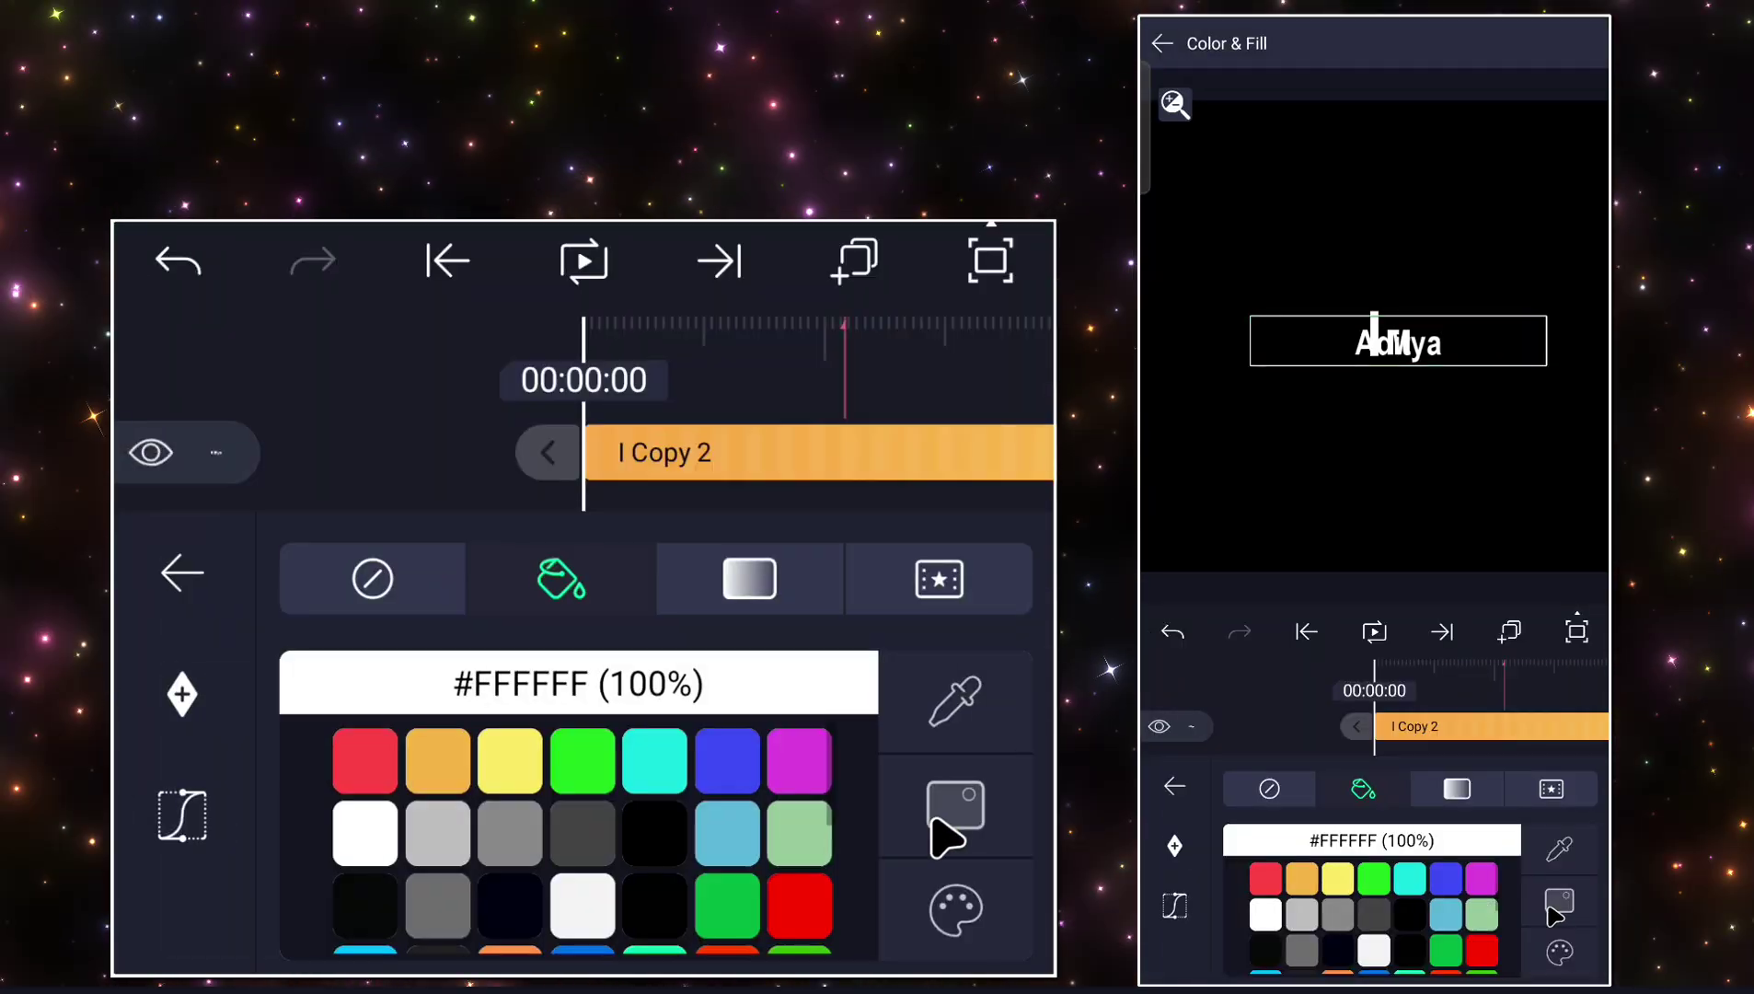
click(1482, 949)
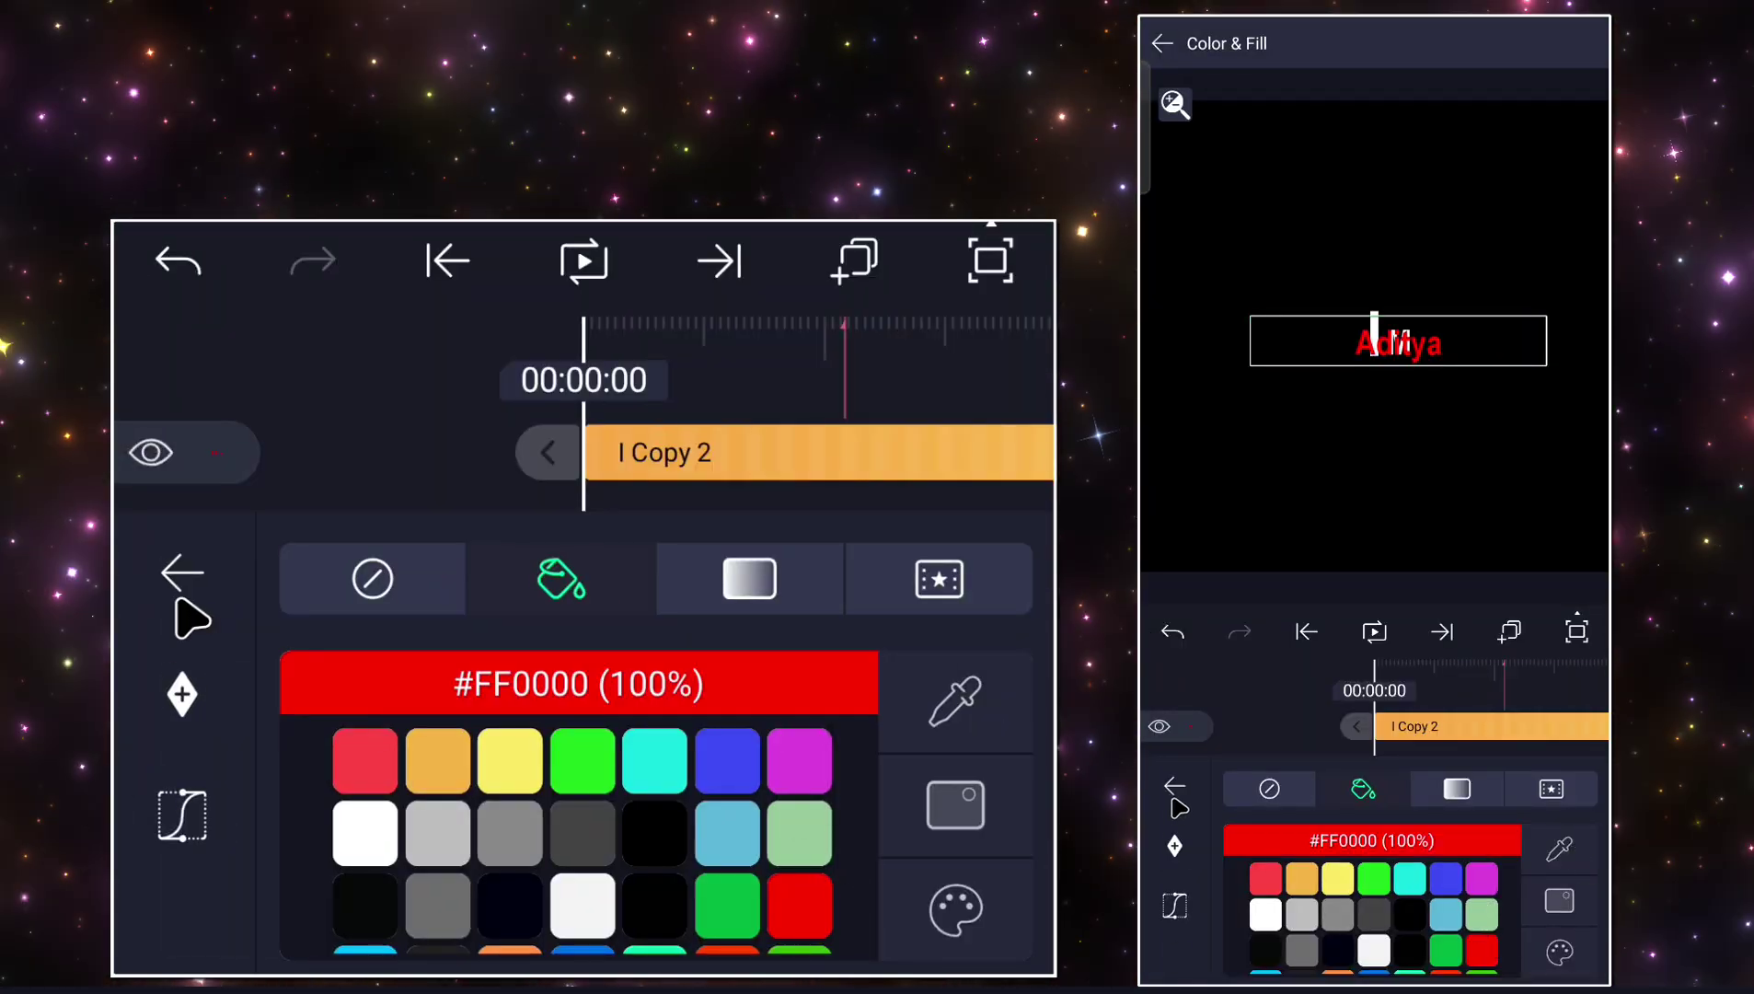
click(180, 588)
Scale the red name layer to a height of 210.1 and move it to X 585.51, Y 819.40.
click(249, 879)
click(984, 817)
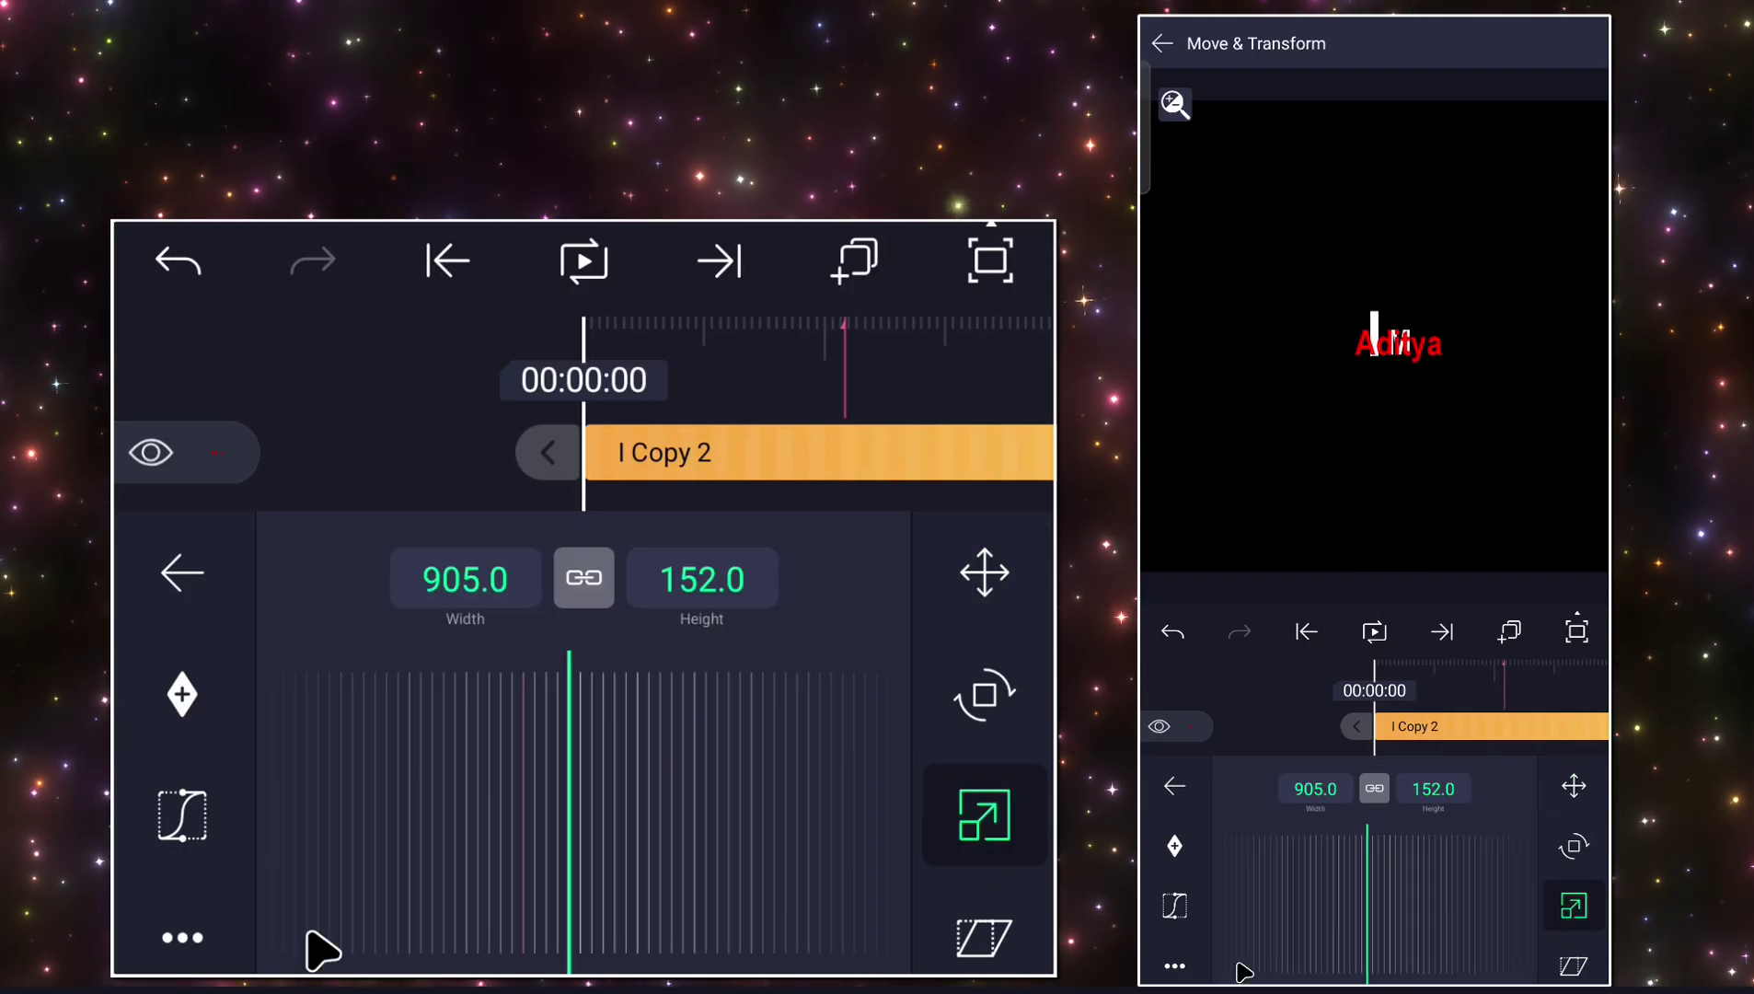
drag(311, 933, 448, 549)
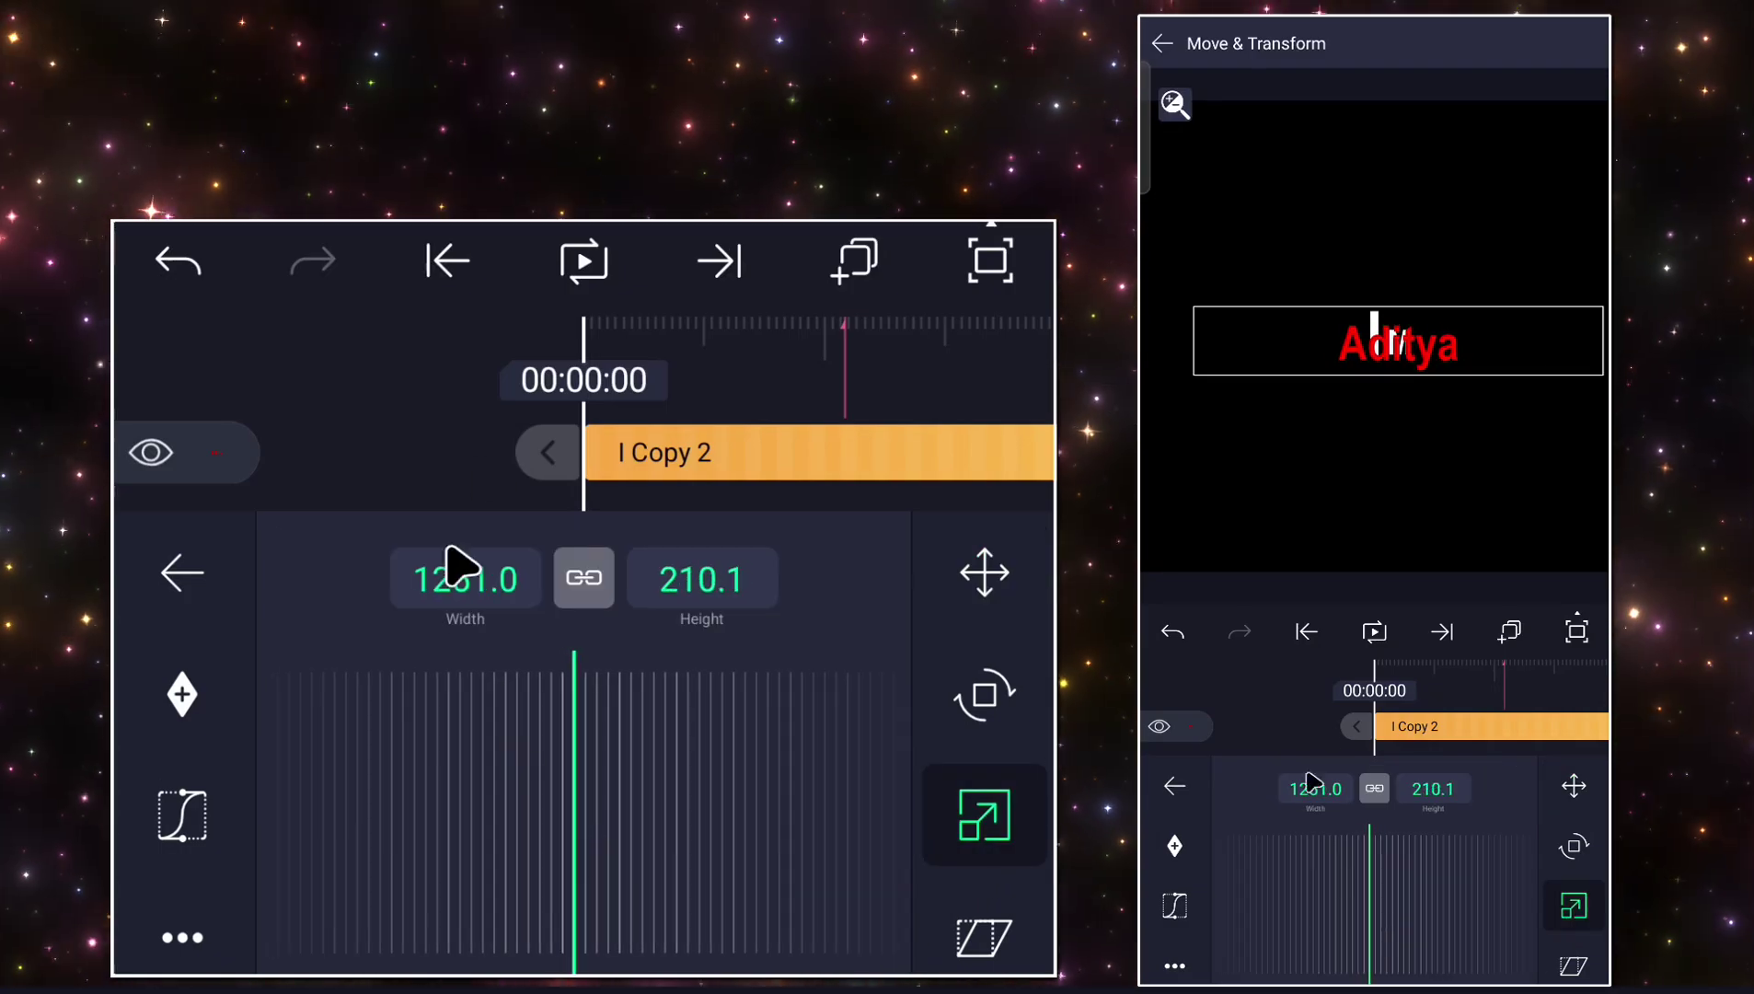
click(171, 558)
click(552, 449)
click(626, 450)
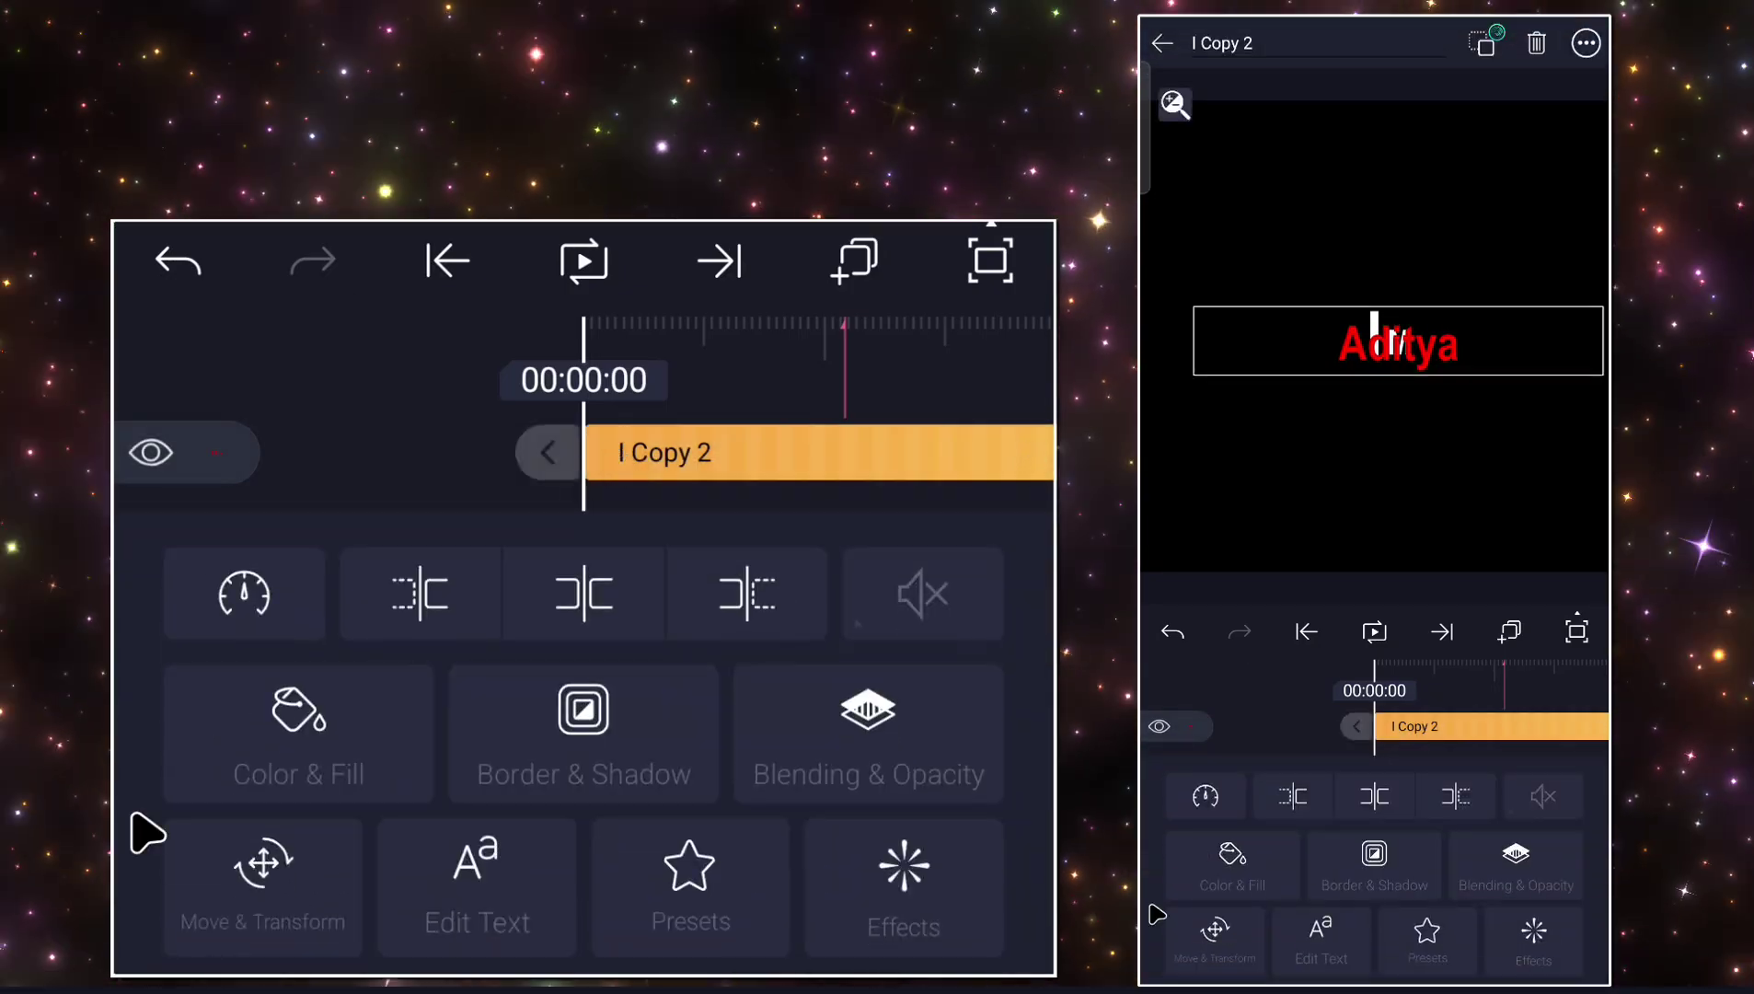
click(248, 874)
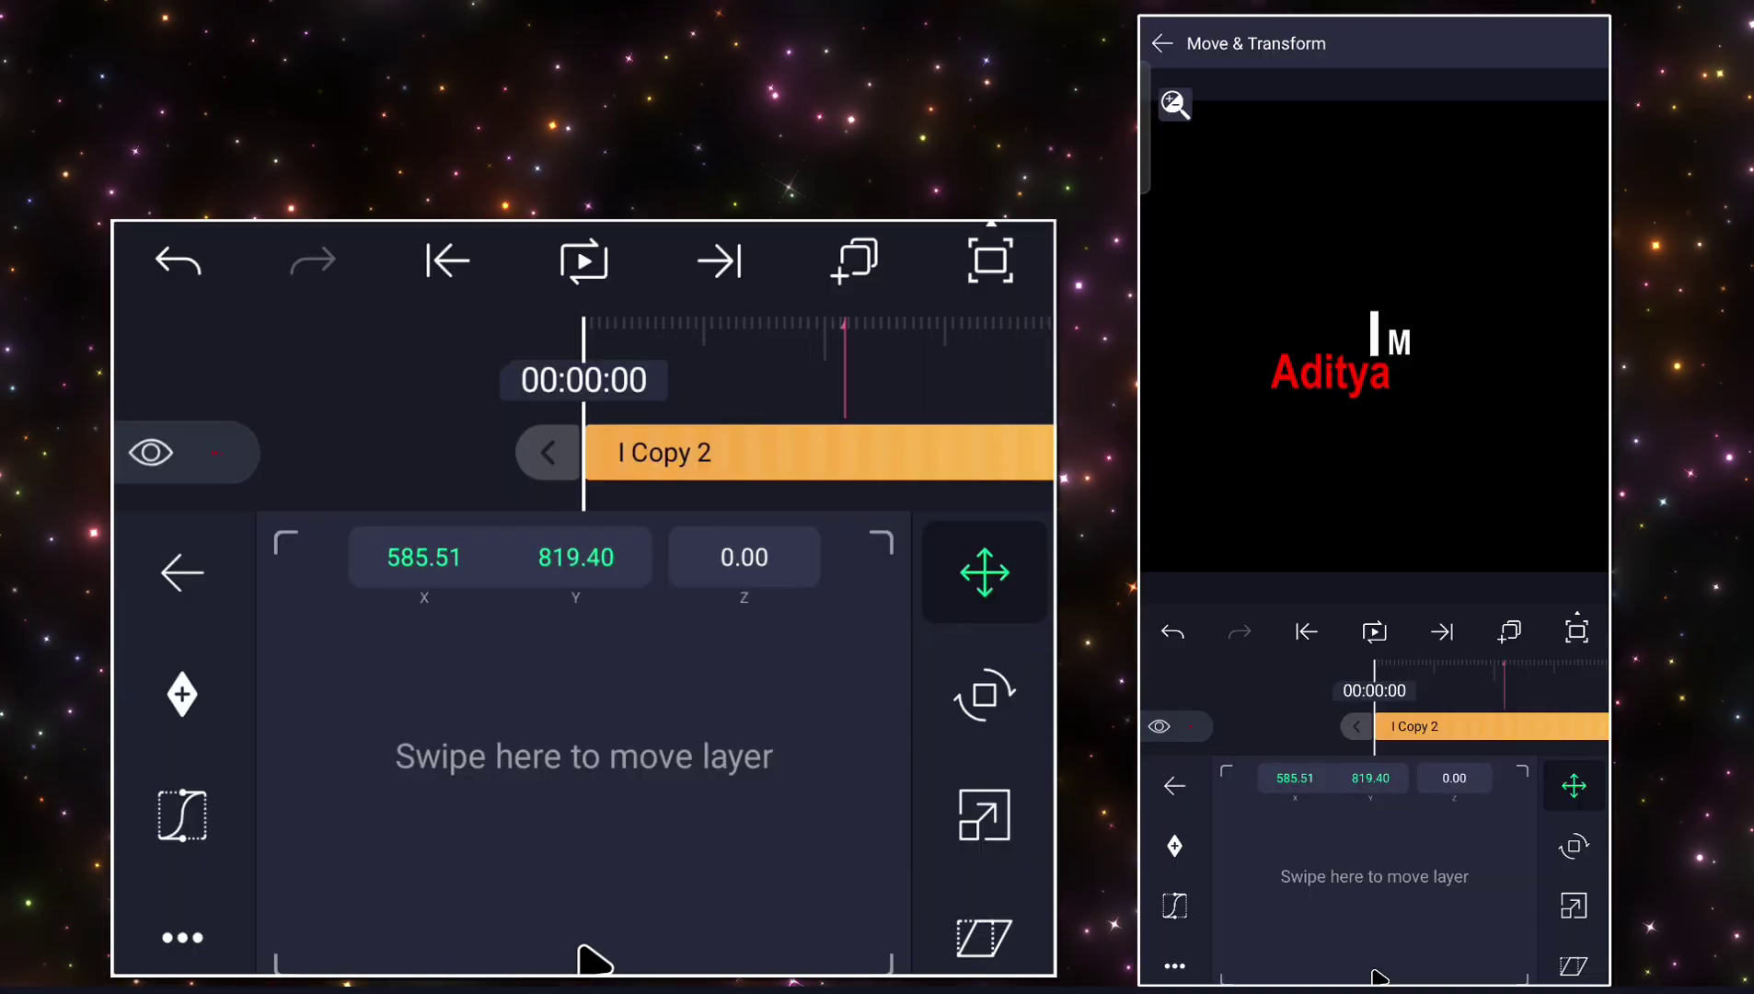
click(180, 571)
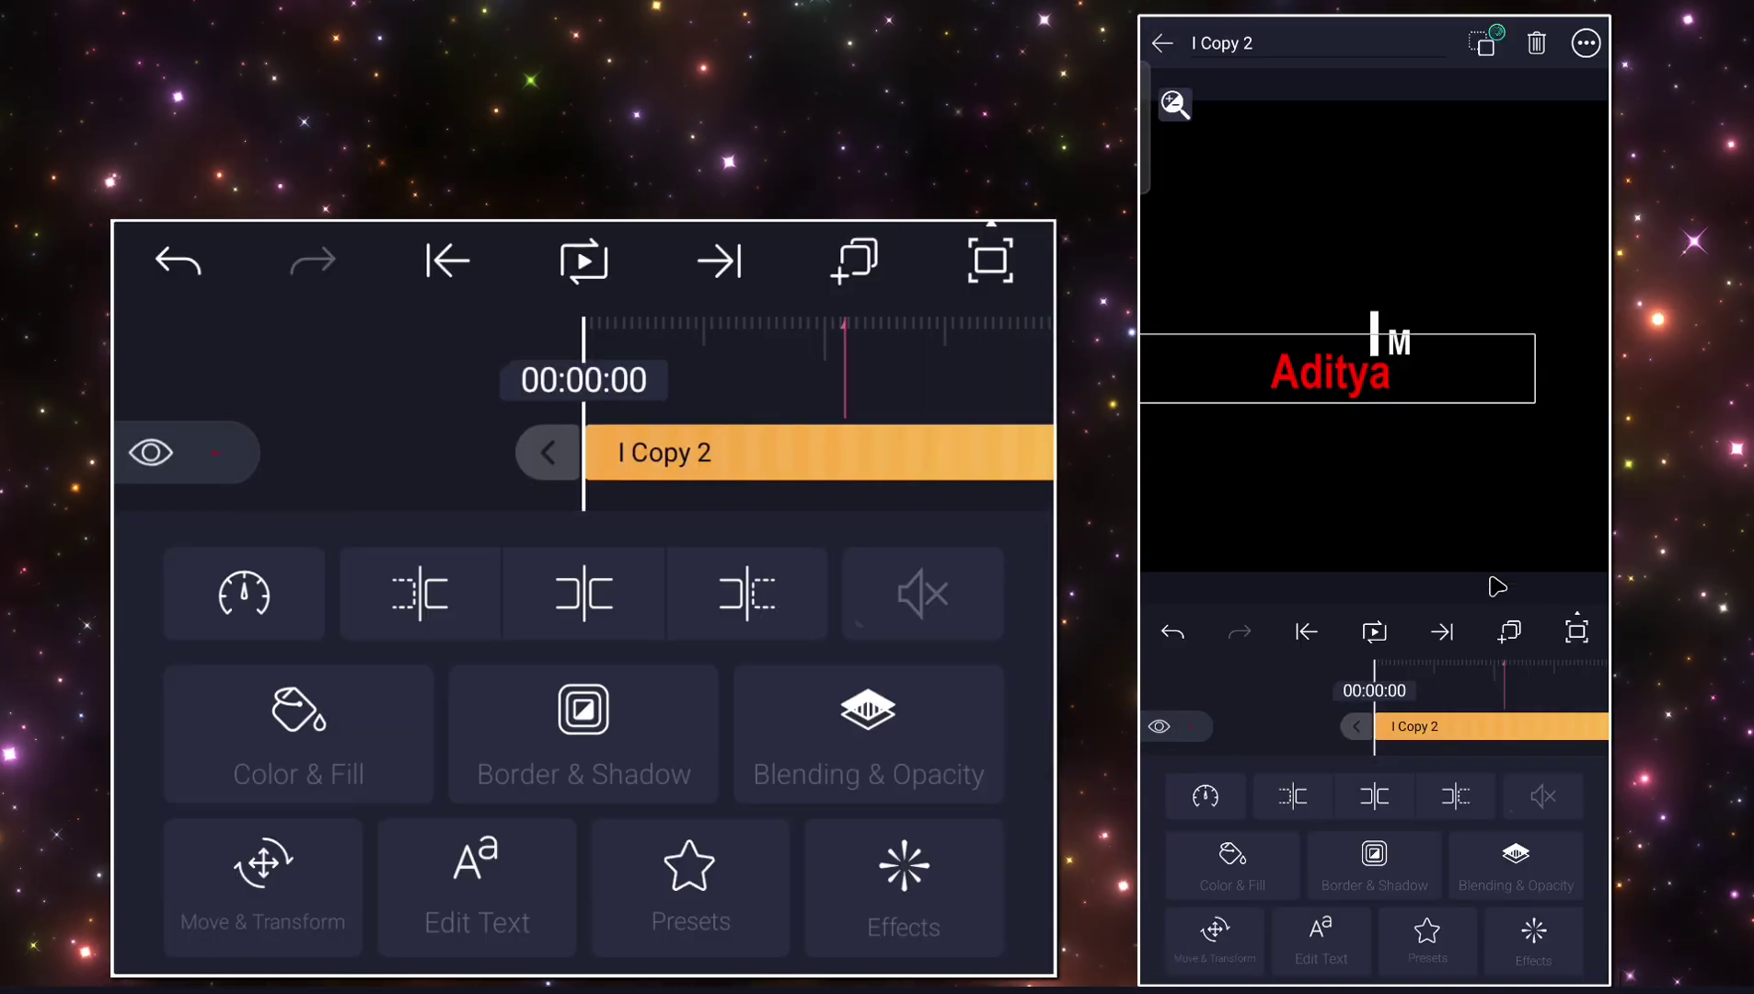
Duplicate the red name text layer and change the copy's text to "editzz".
click(852, 266)
click(720, 438)
click(488, 884)
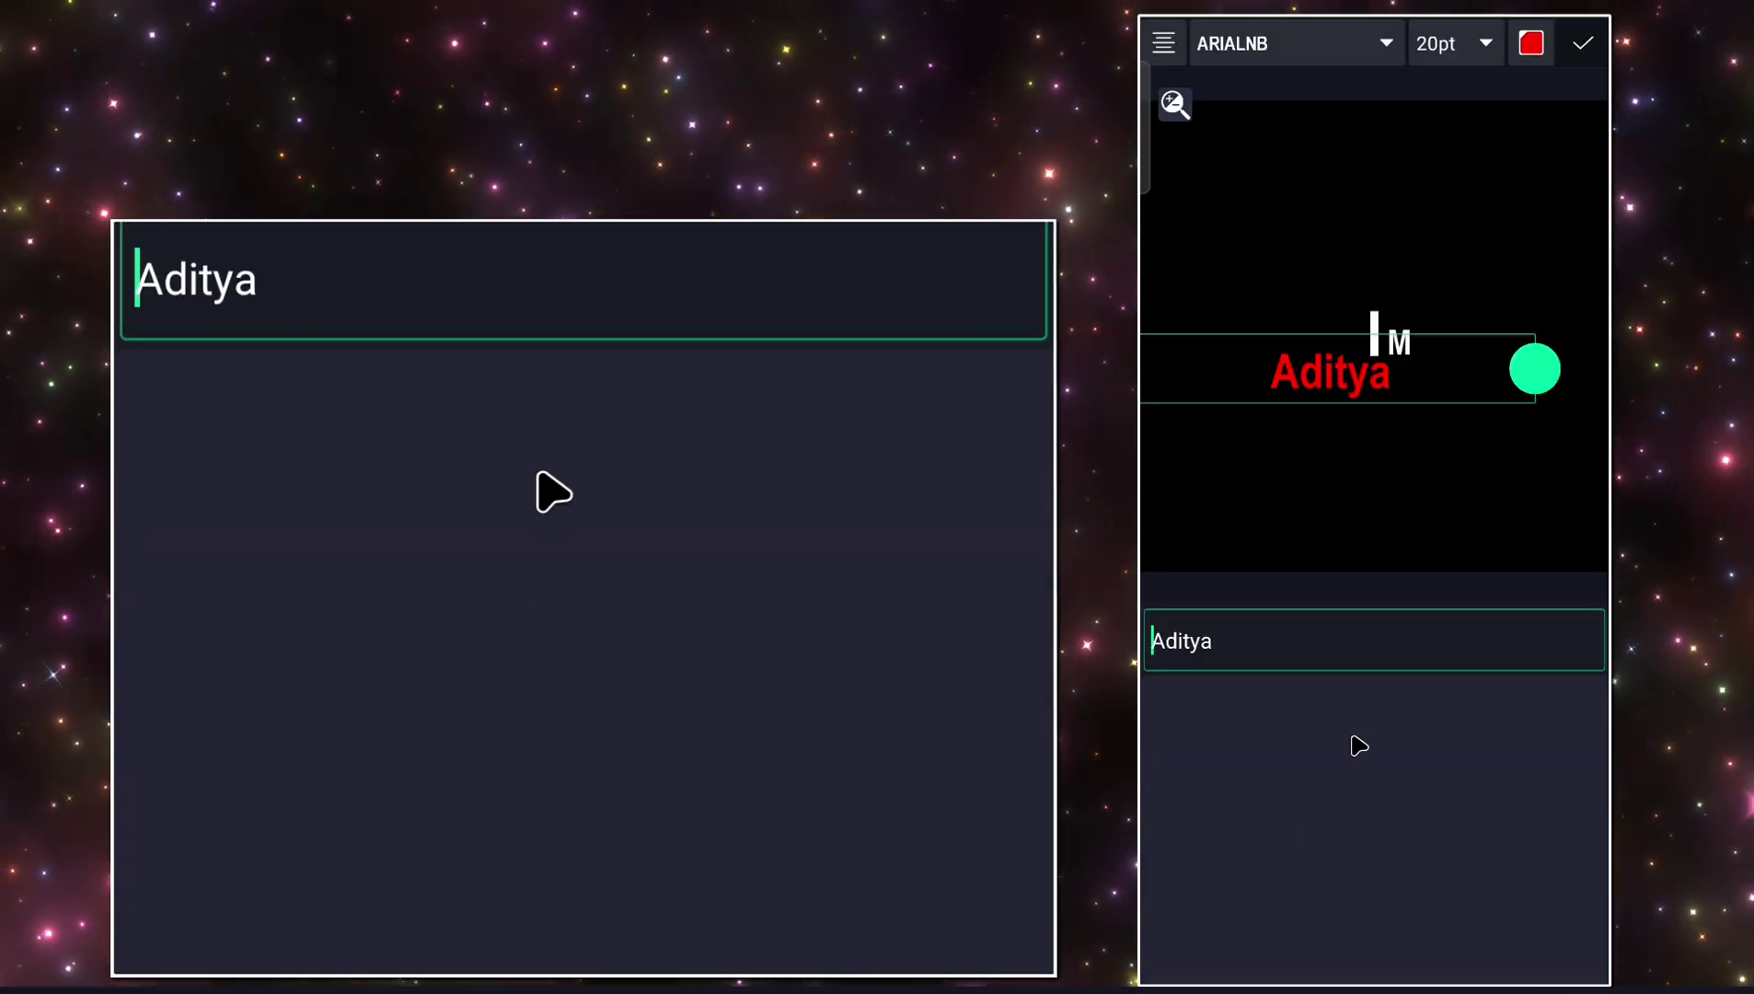
key(BackSpace)
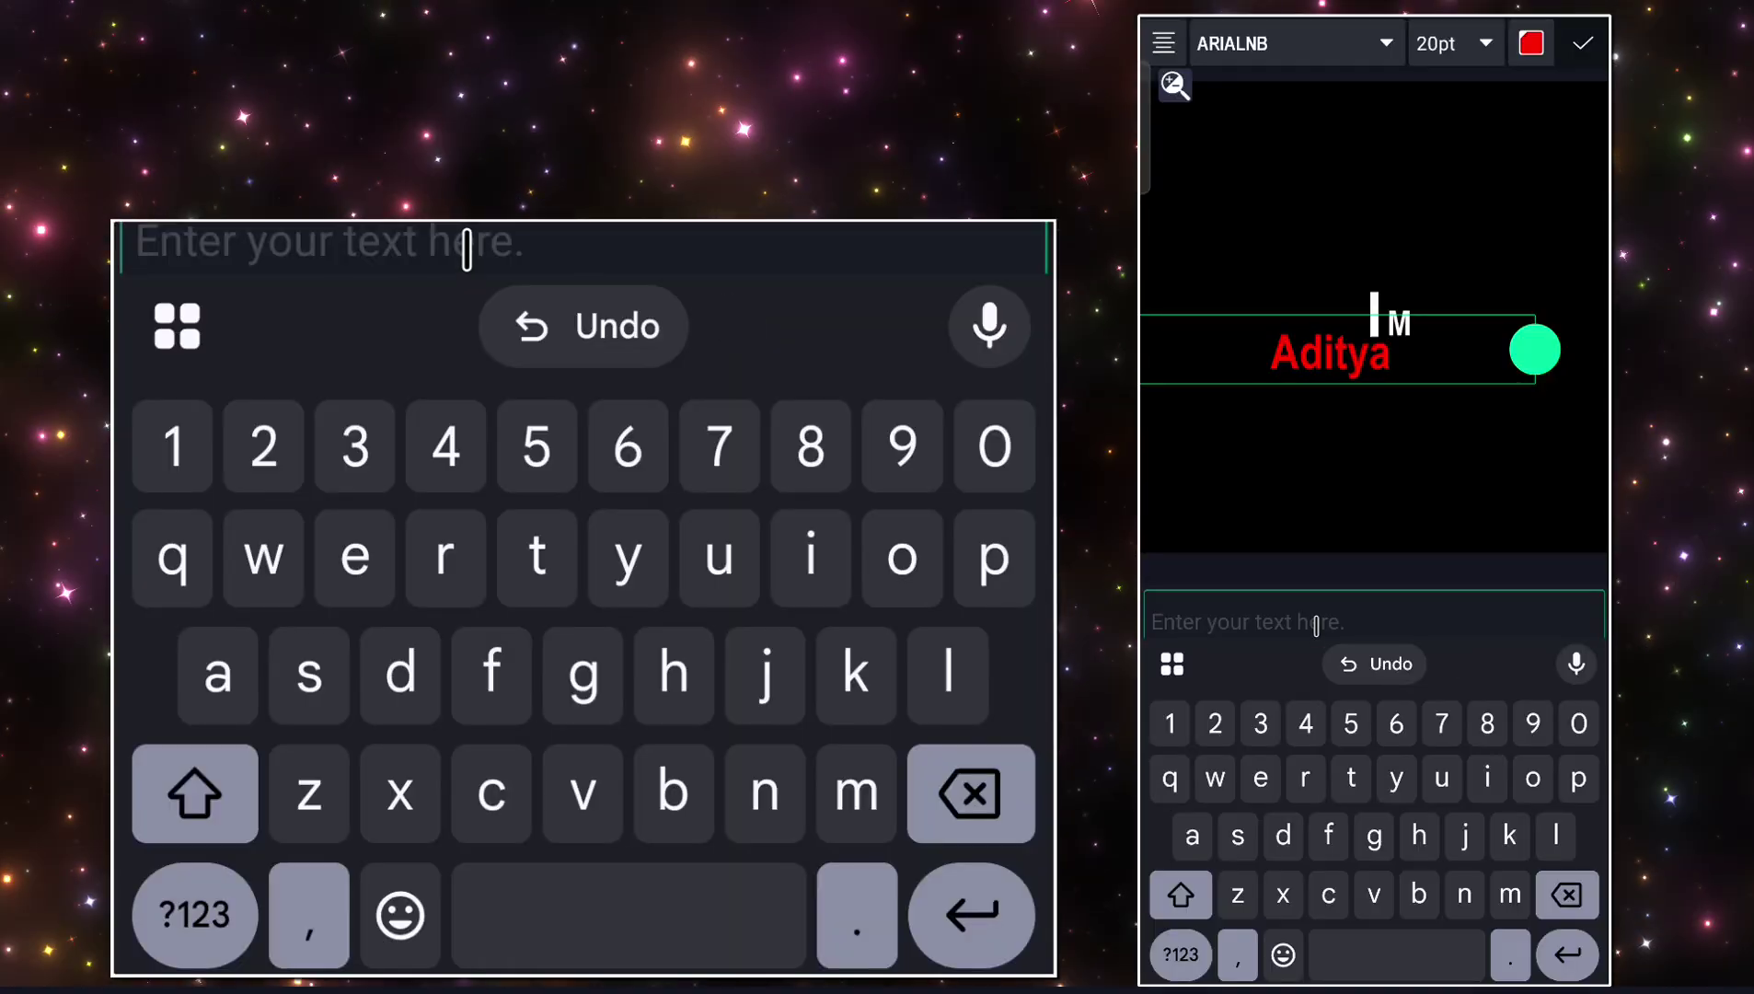
click(1215, 623)
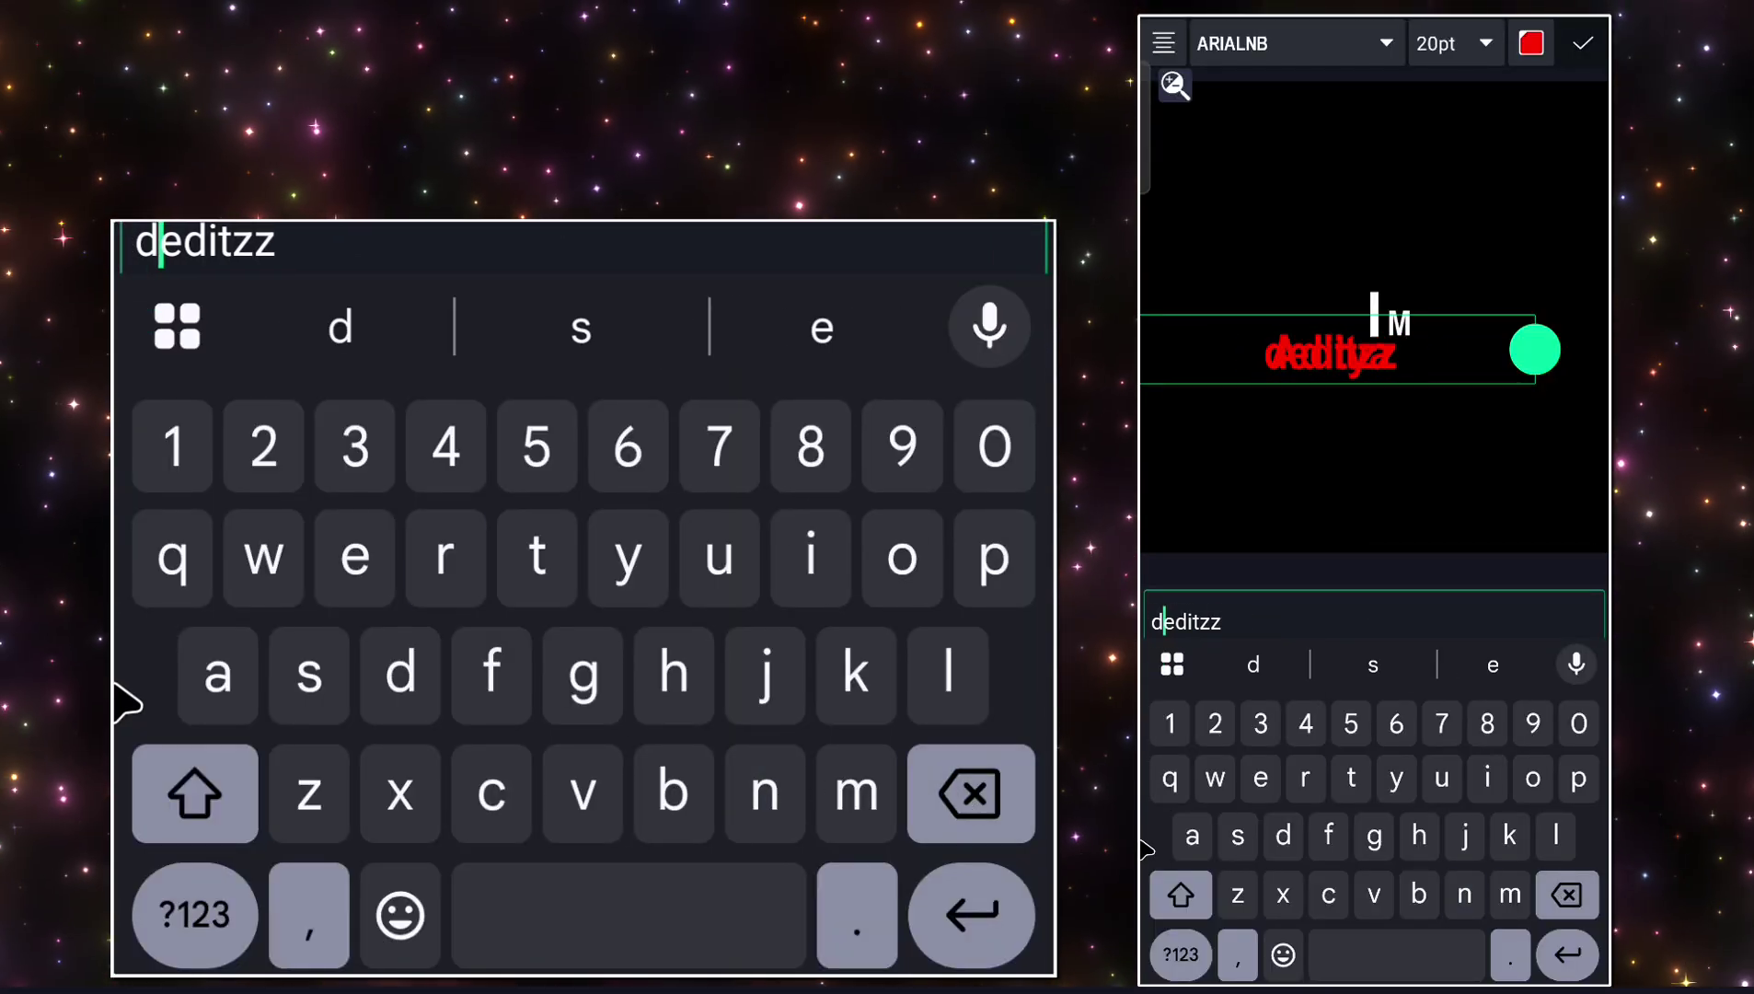
text(s)
key(BackSpace)
text(asa)
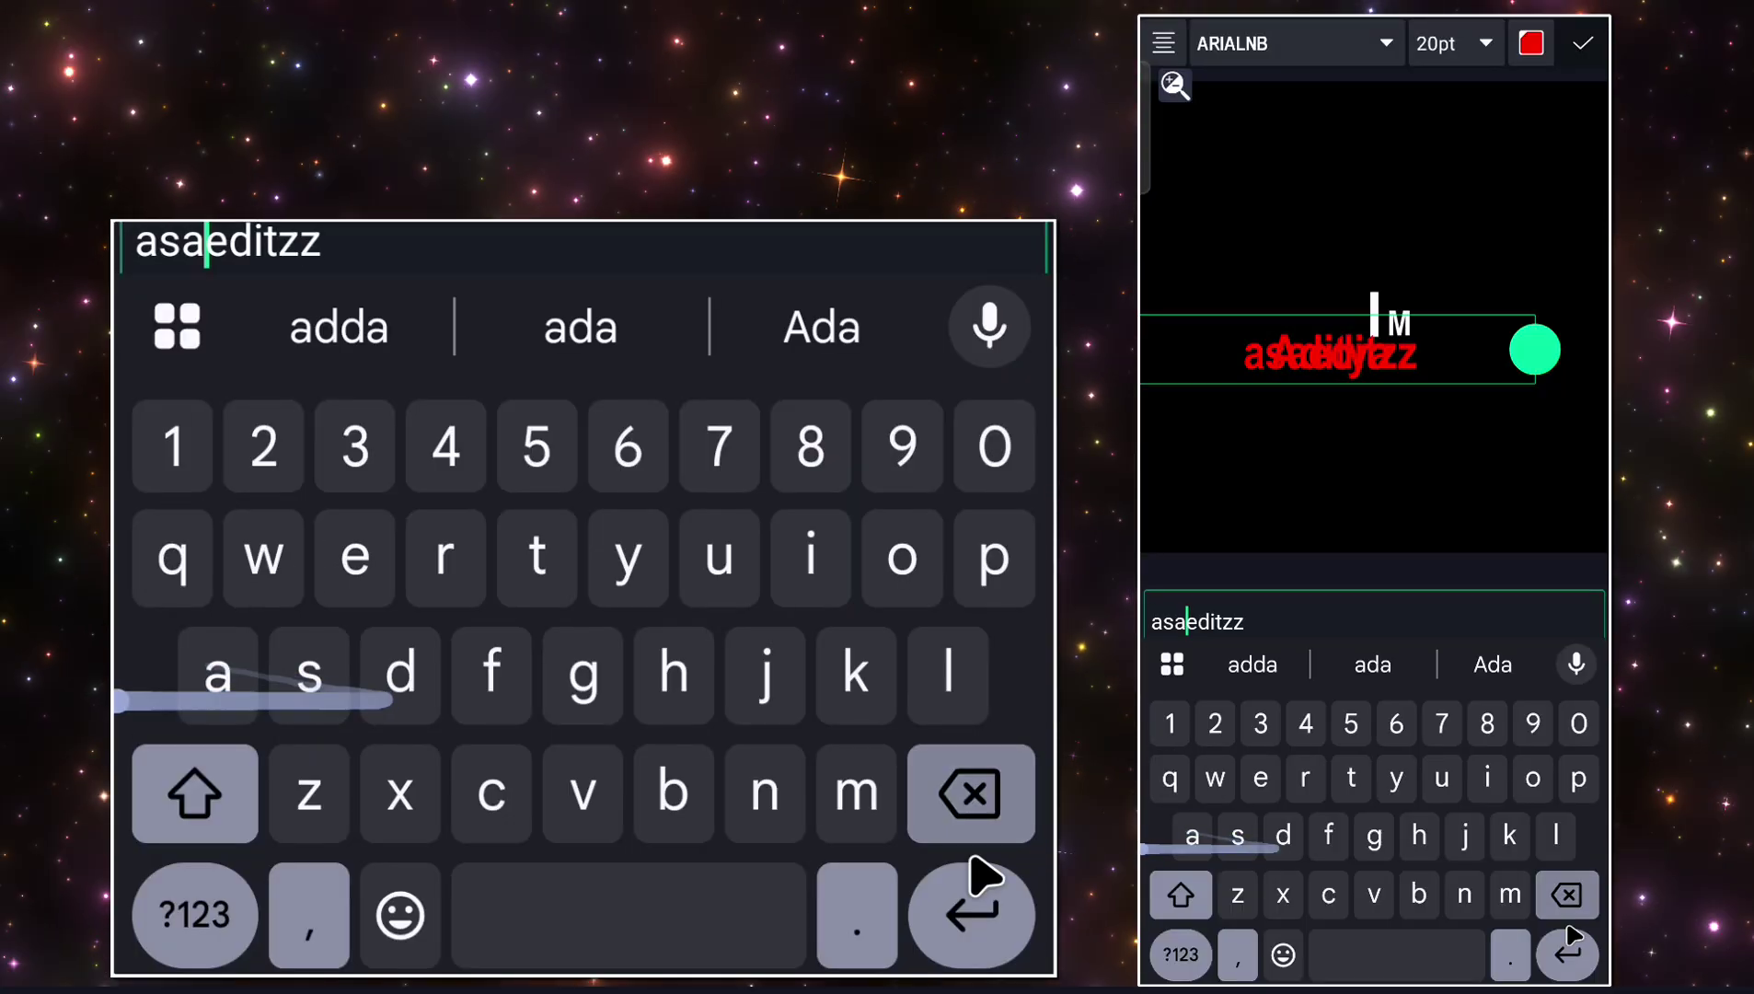
key(BackSpace)
key(BackSpace)
key(BackSpace)
key(Escape)
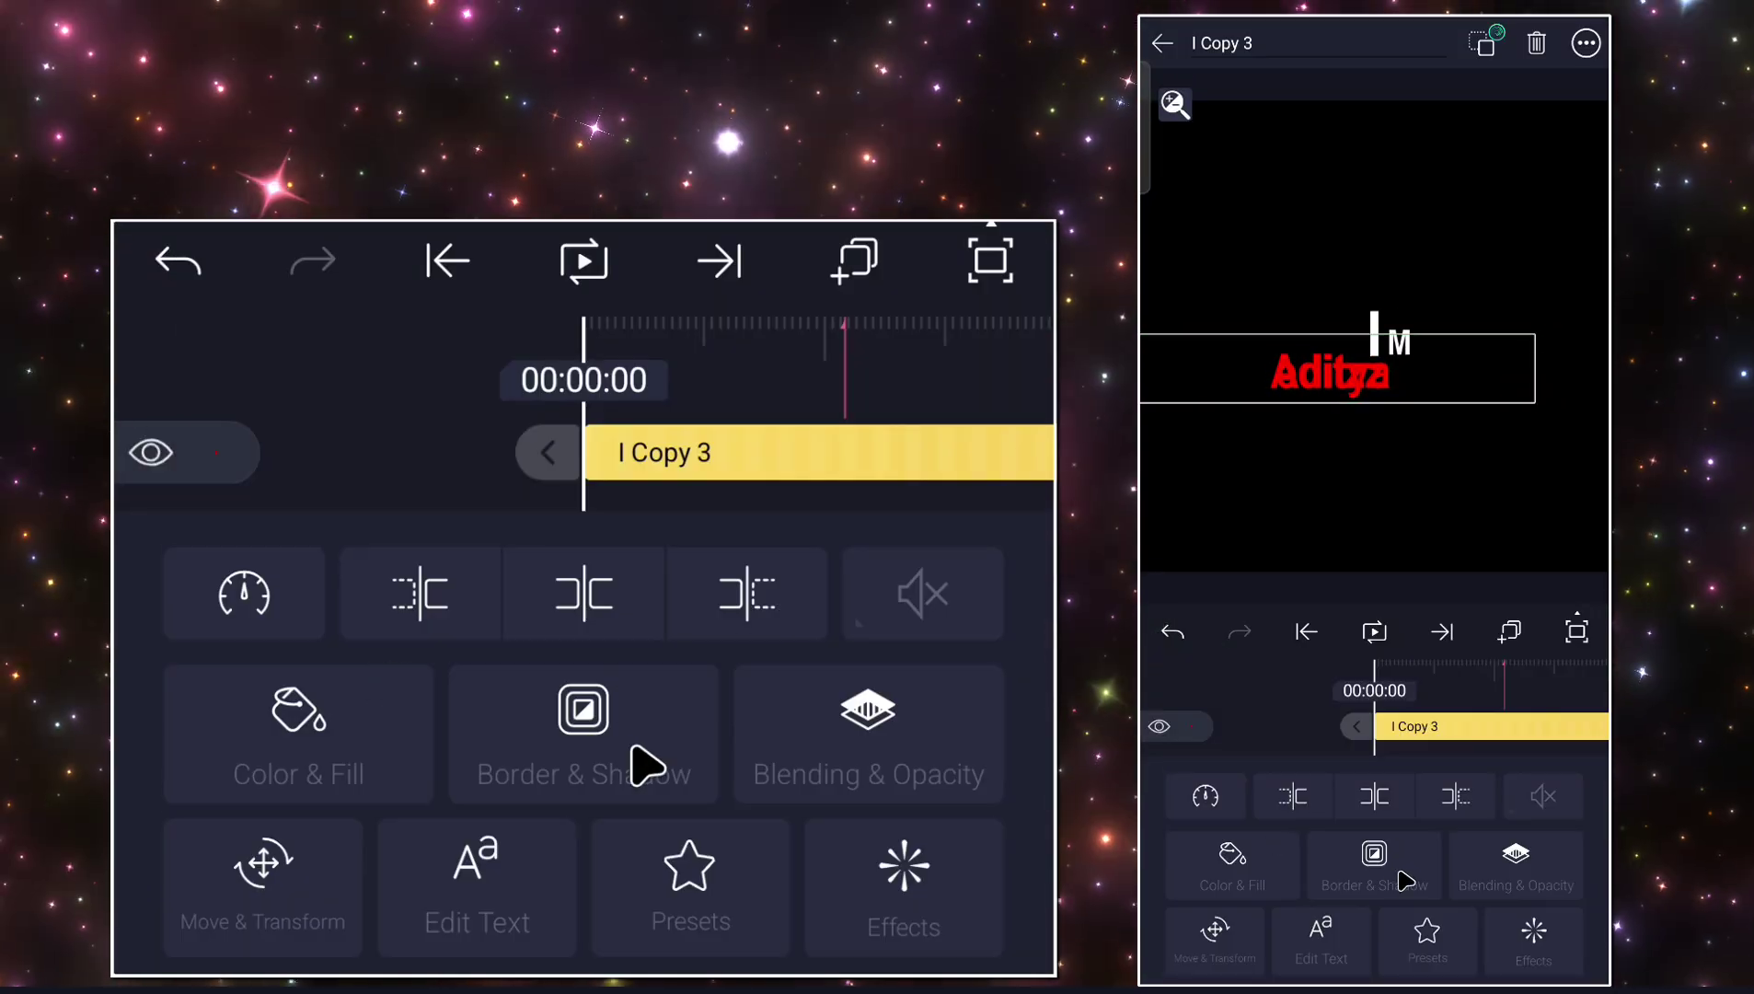
Give the "editzz" text a white stroke and remove its fill so only the outline is drawn.
click(635, 762)
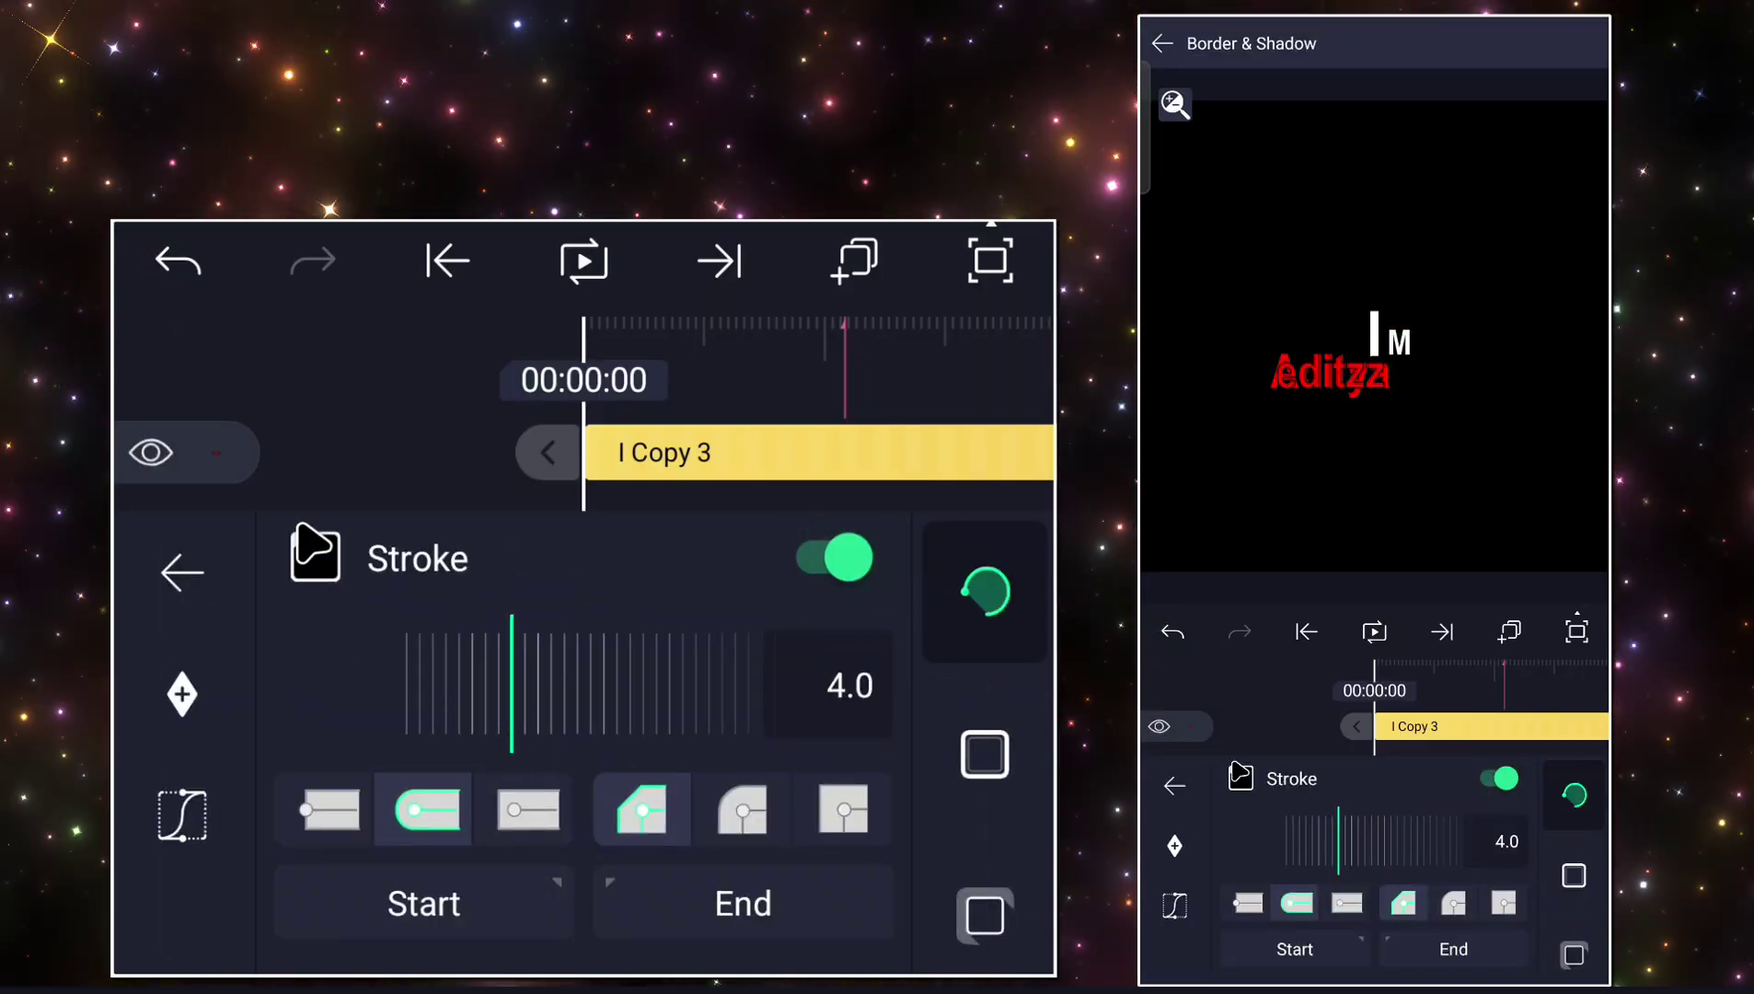
click(341, 598)
click(337, 795)
click(248, 585)
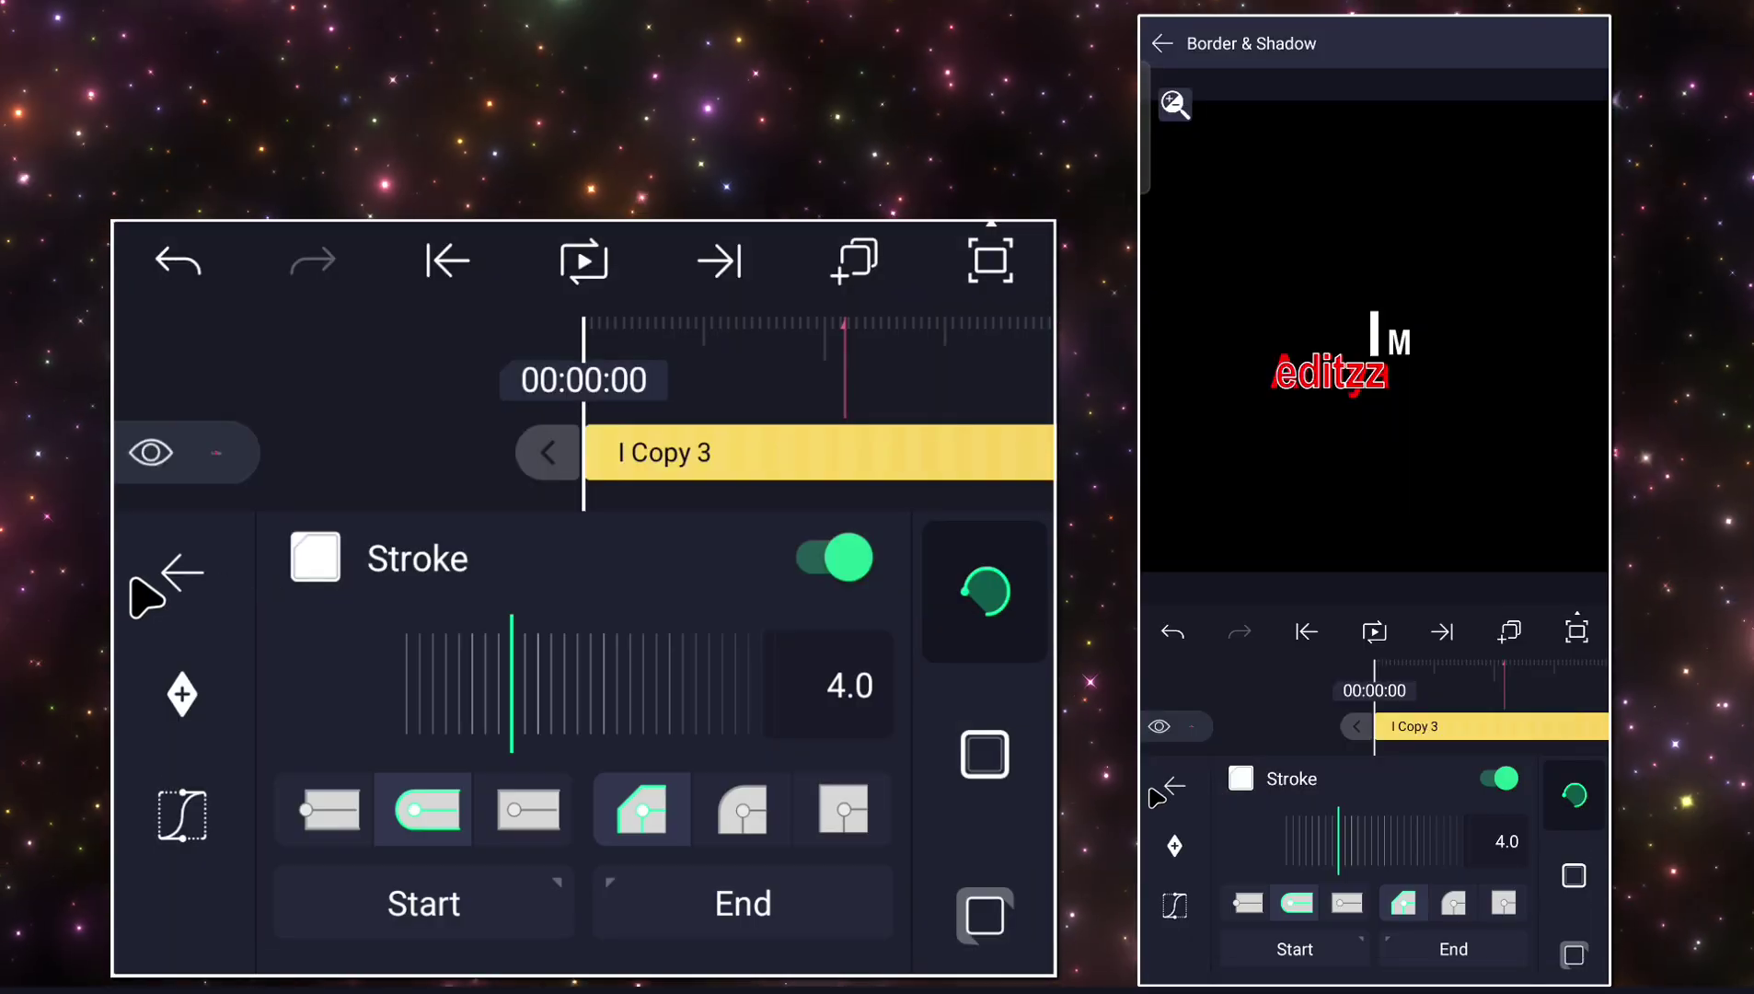
click(180, 572)
click(269, 749)
click(373, 578)
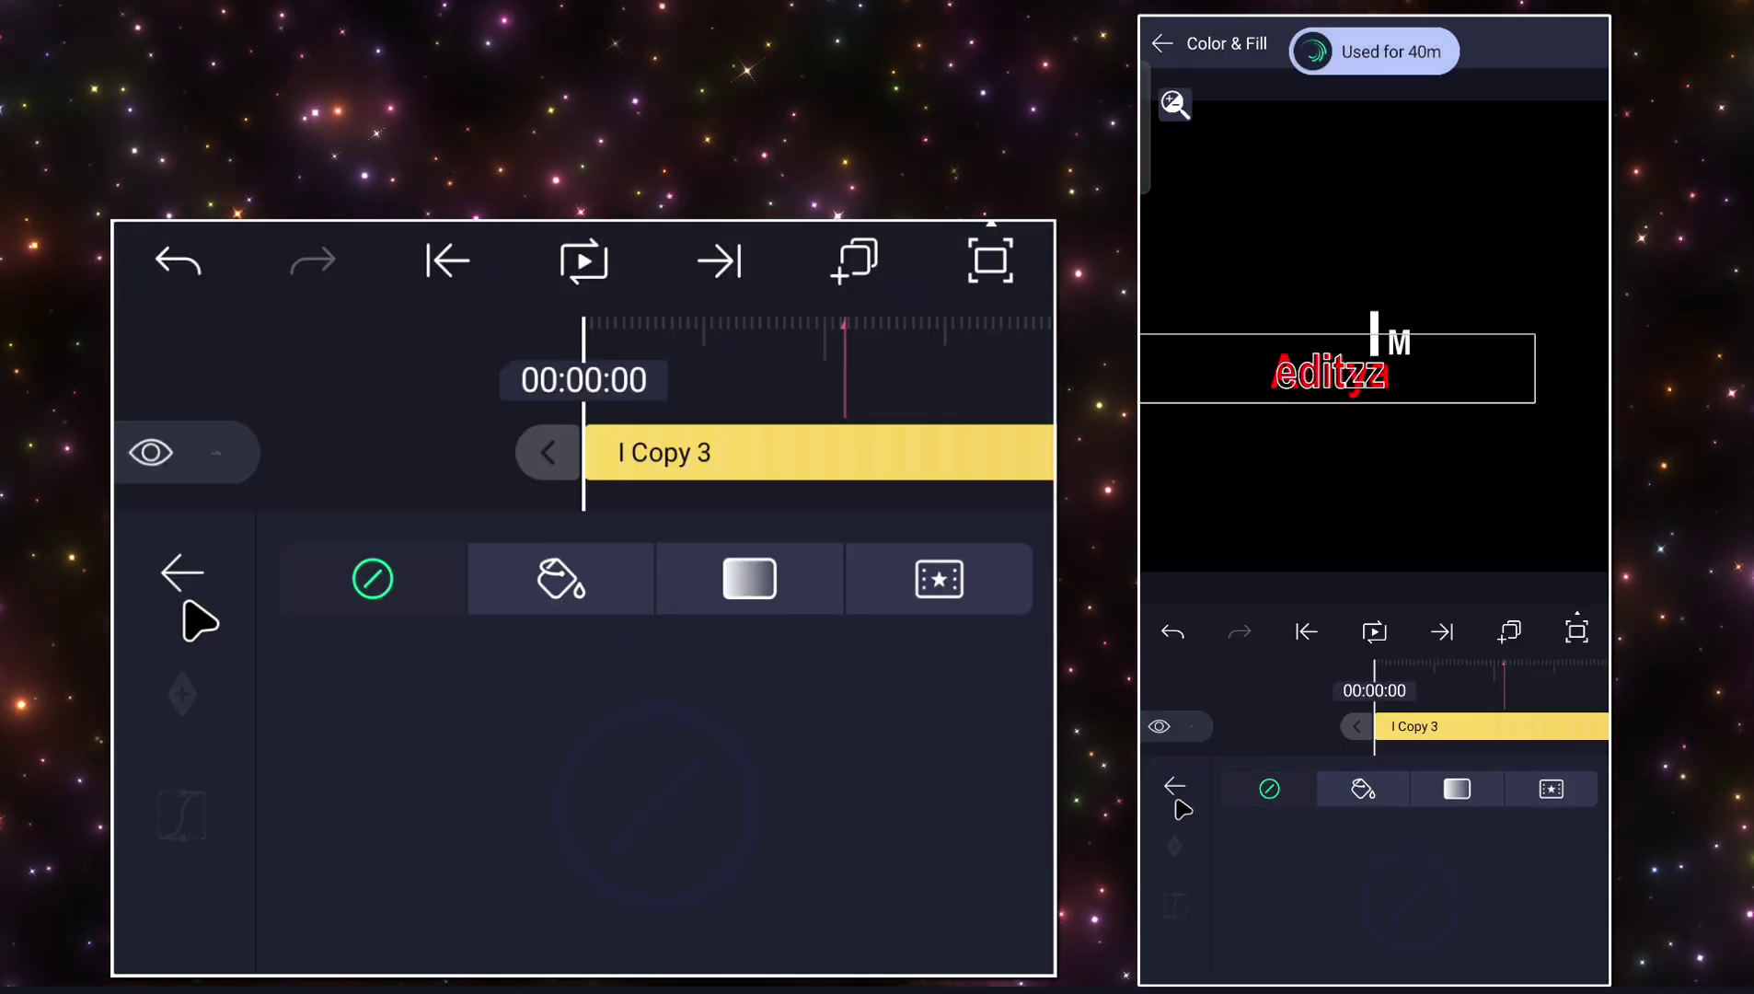
drag(120, 840, 805, 832)
Move the "editzz" layer beside the red name, to X 948.21, Y 819.96.
click(326, 924)
drag(635, 853, 863, 875)
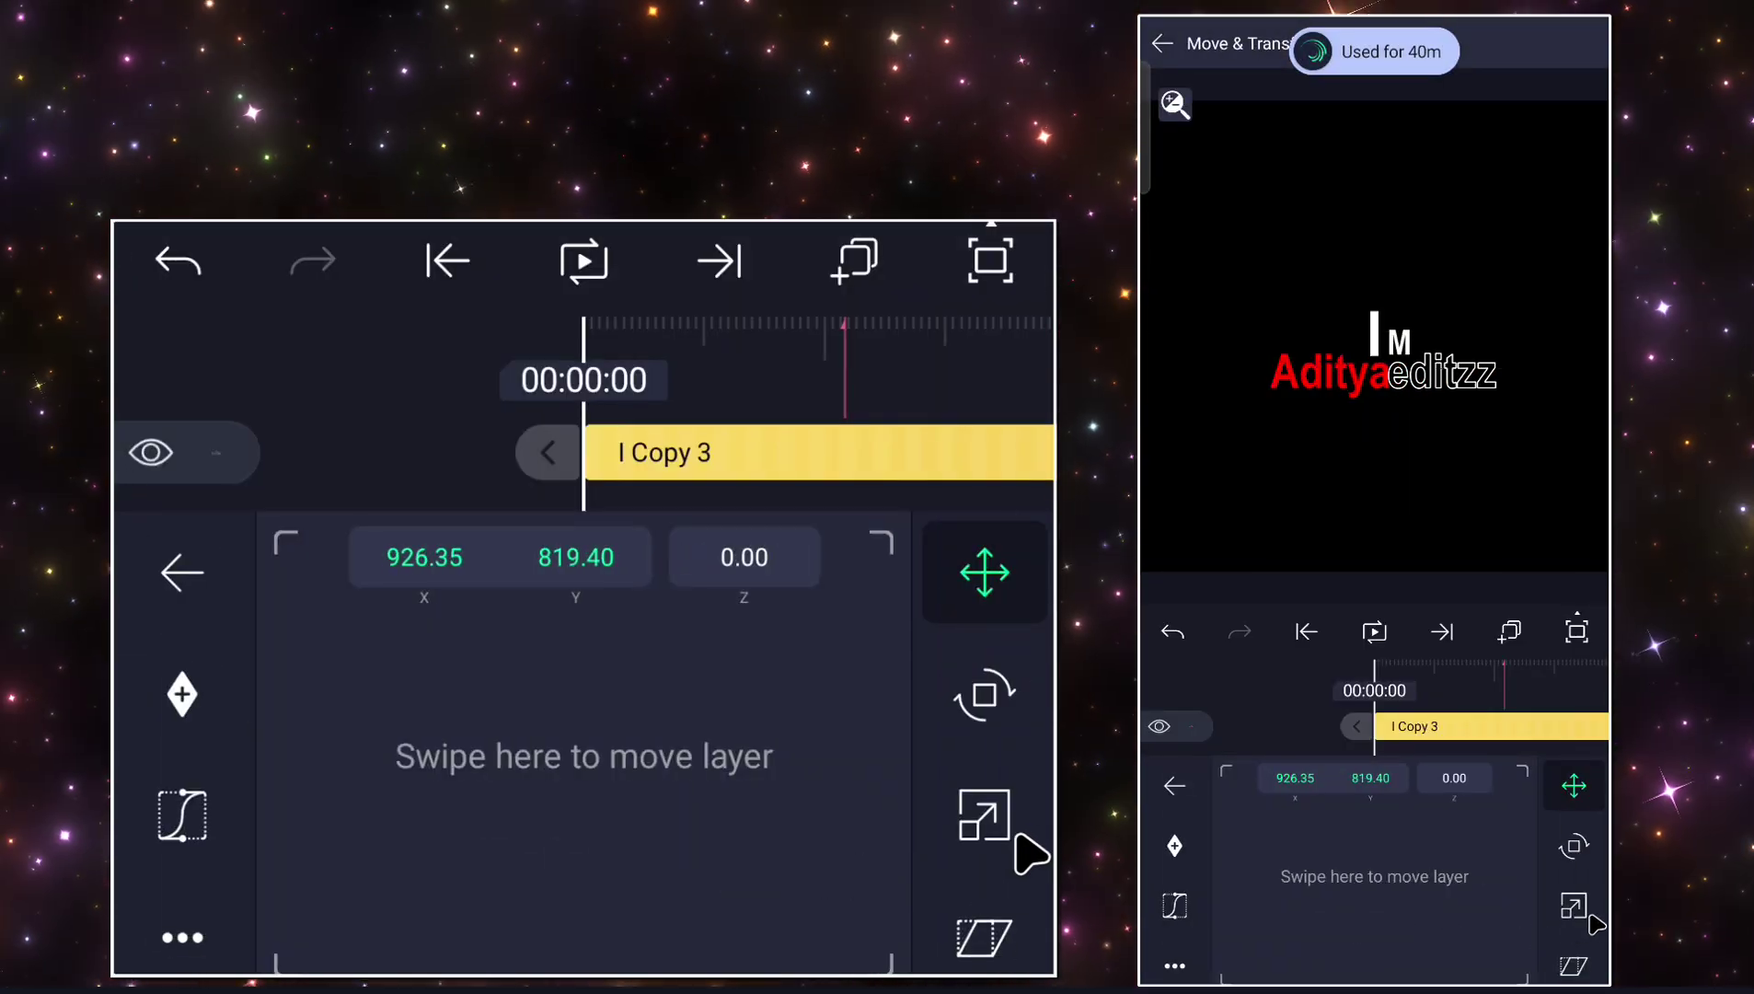
drag(121, 644, 304, 639)
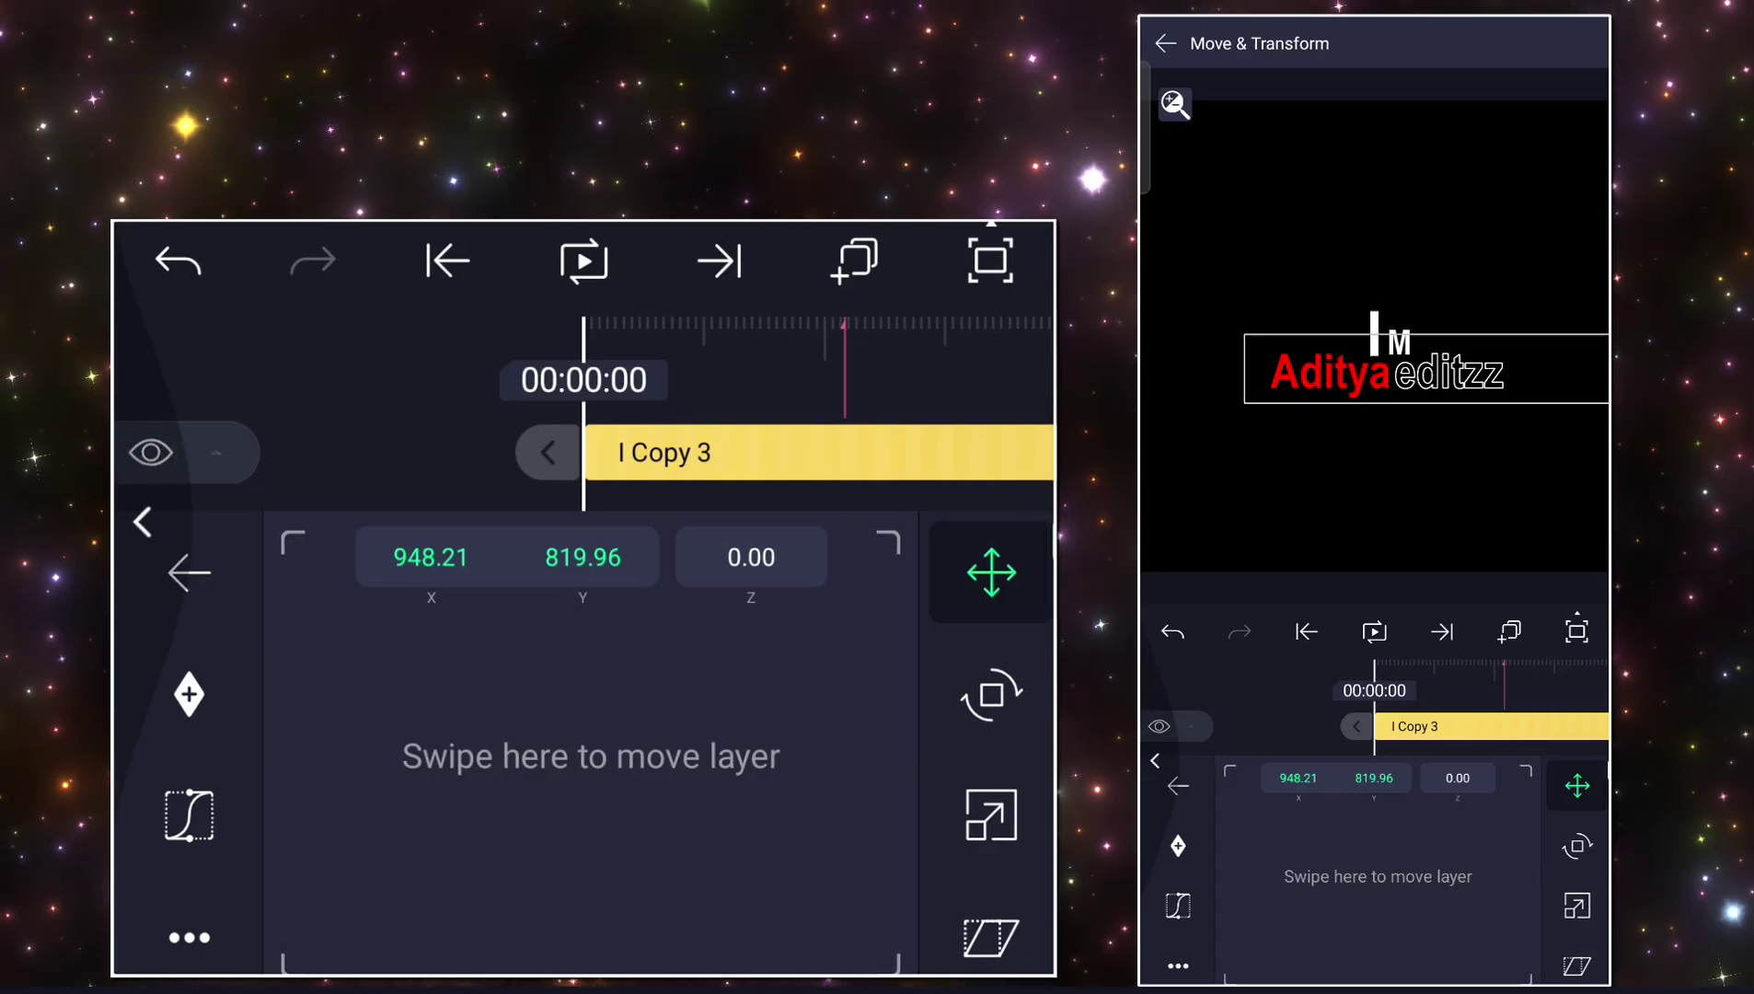
drag(120, 640, 294, 635)
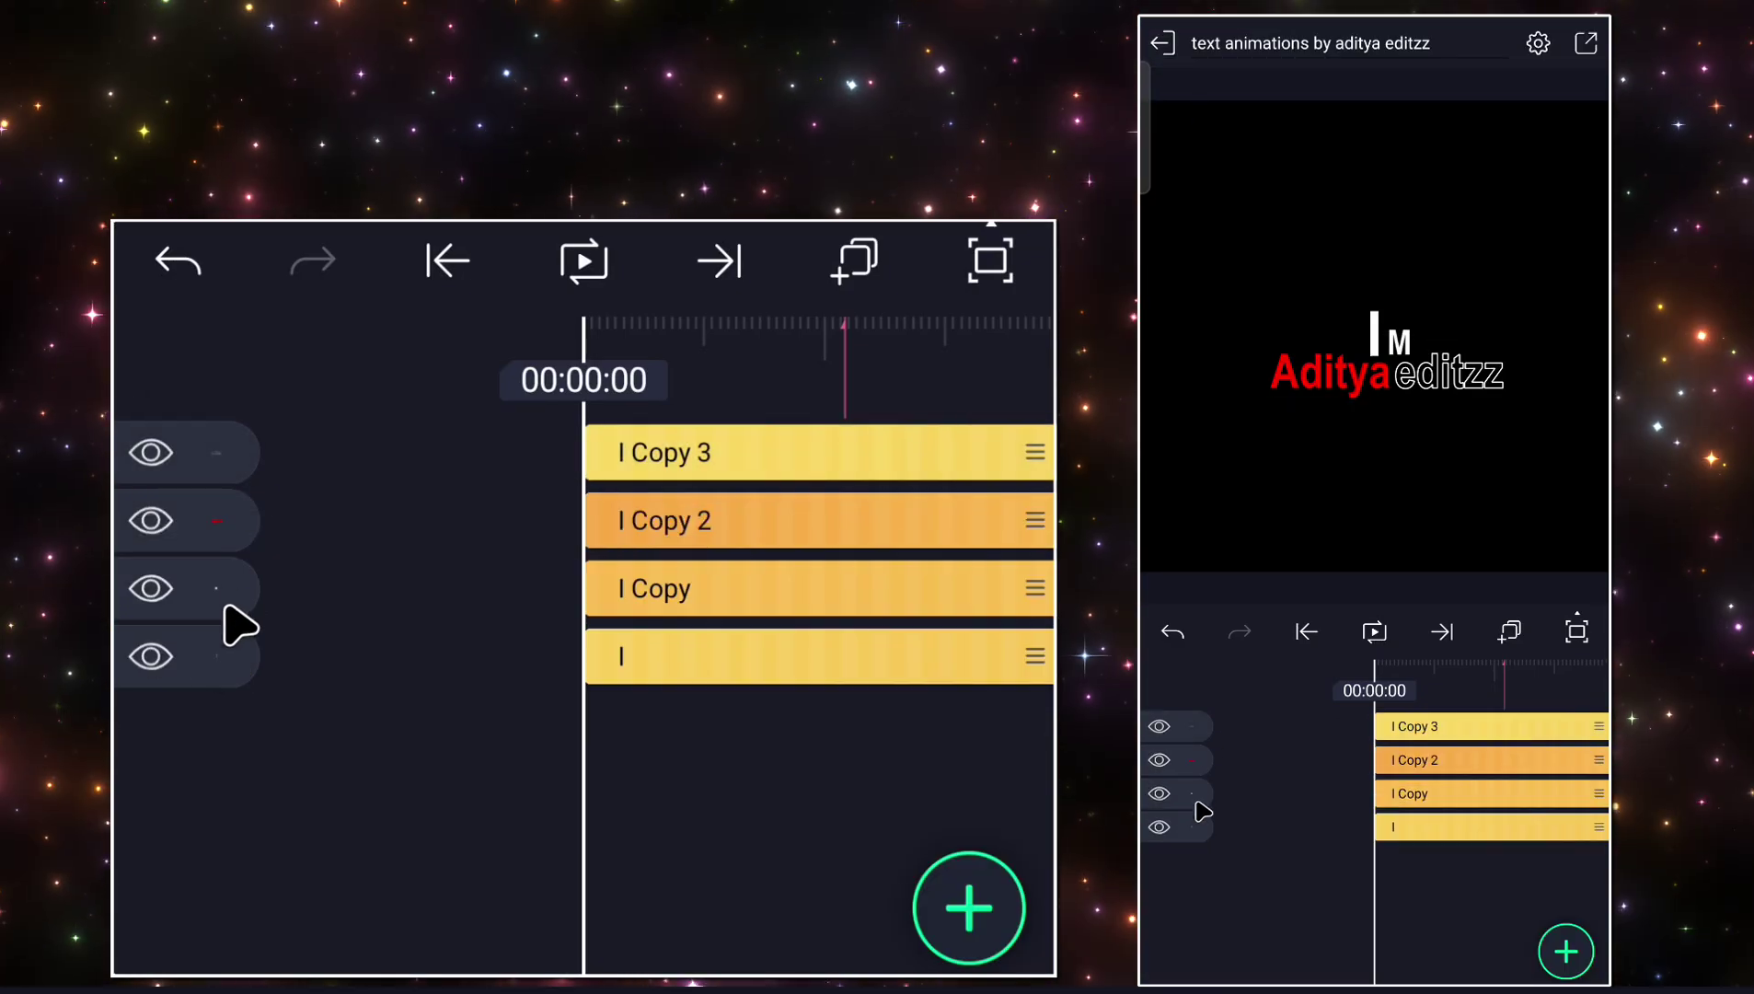
Stagger the "M", red name and "editzz" layers on the timeline so each starts later than the one before it.
drag(623, 731, 646, 654)
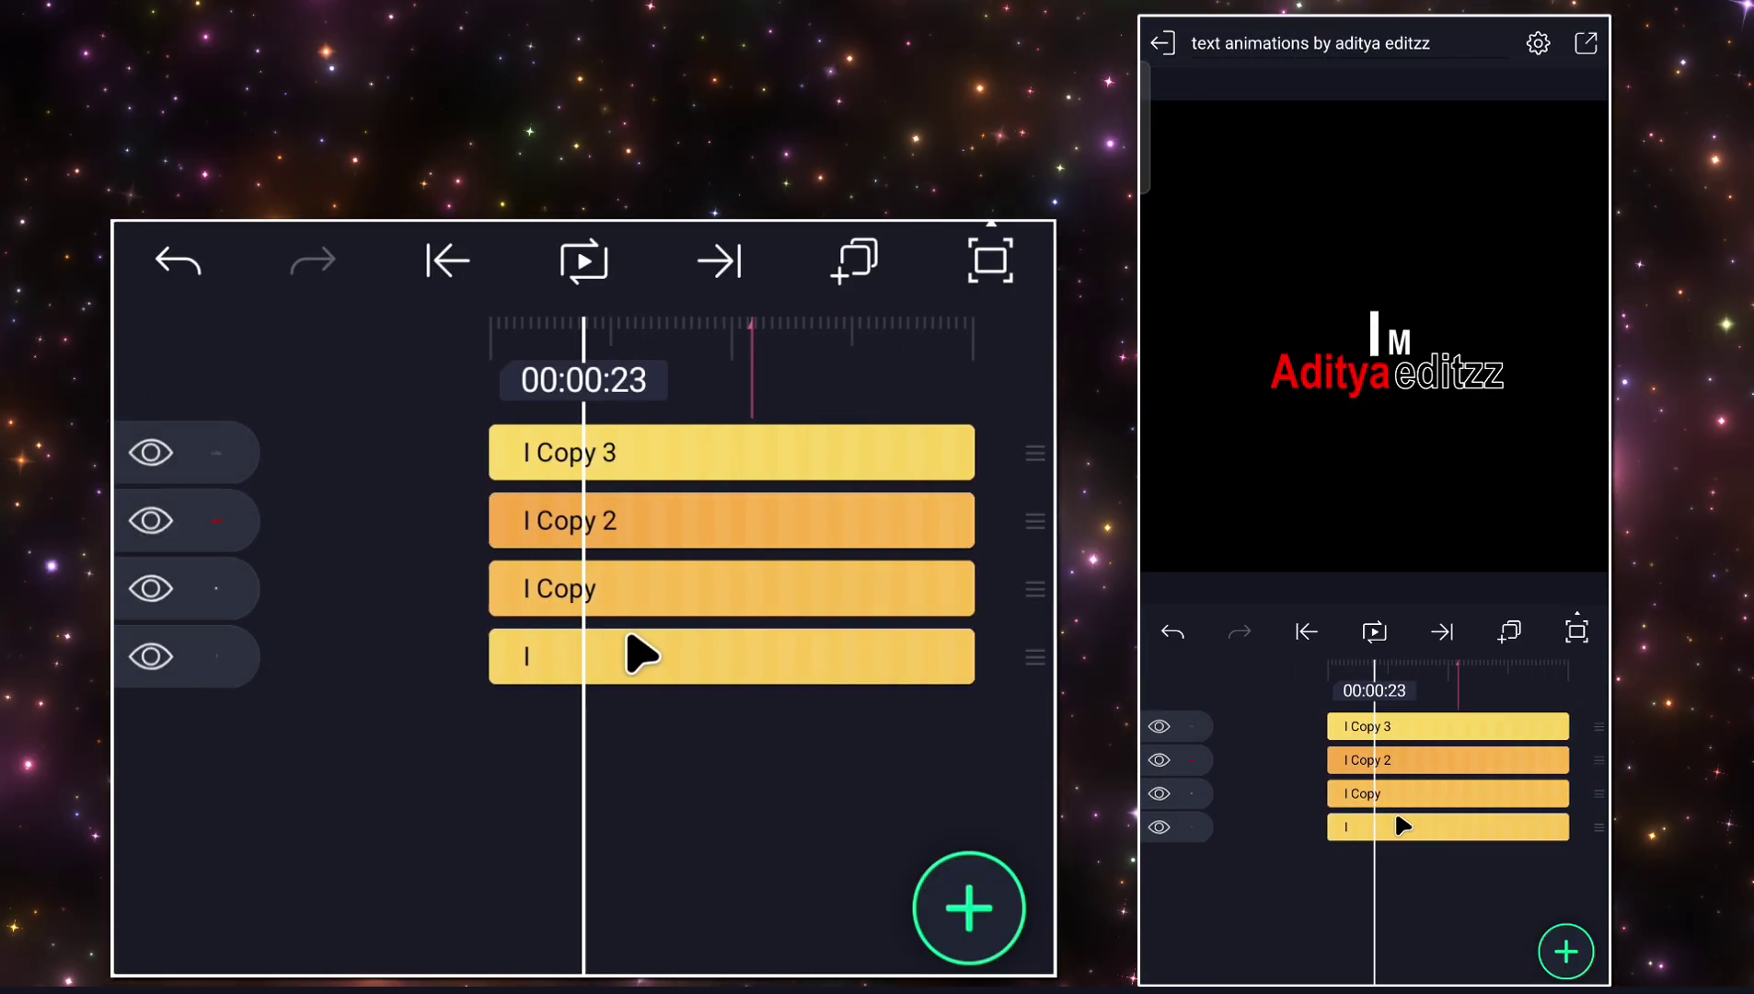
drag(742, 605, 787, 615)
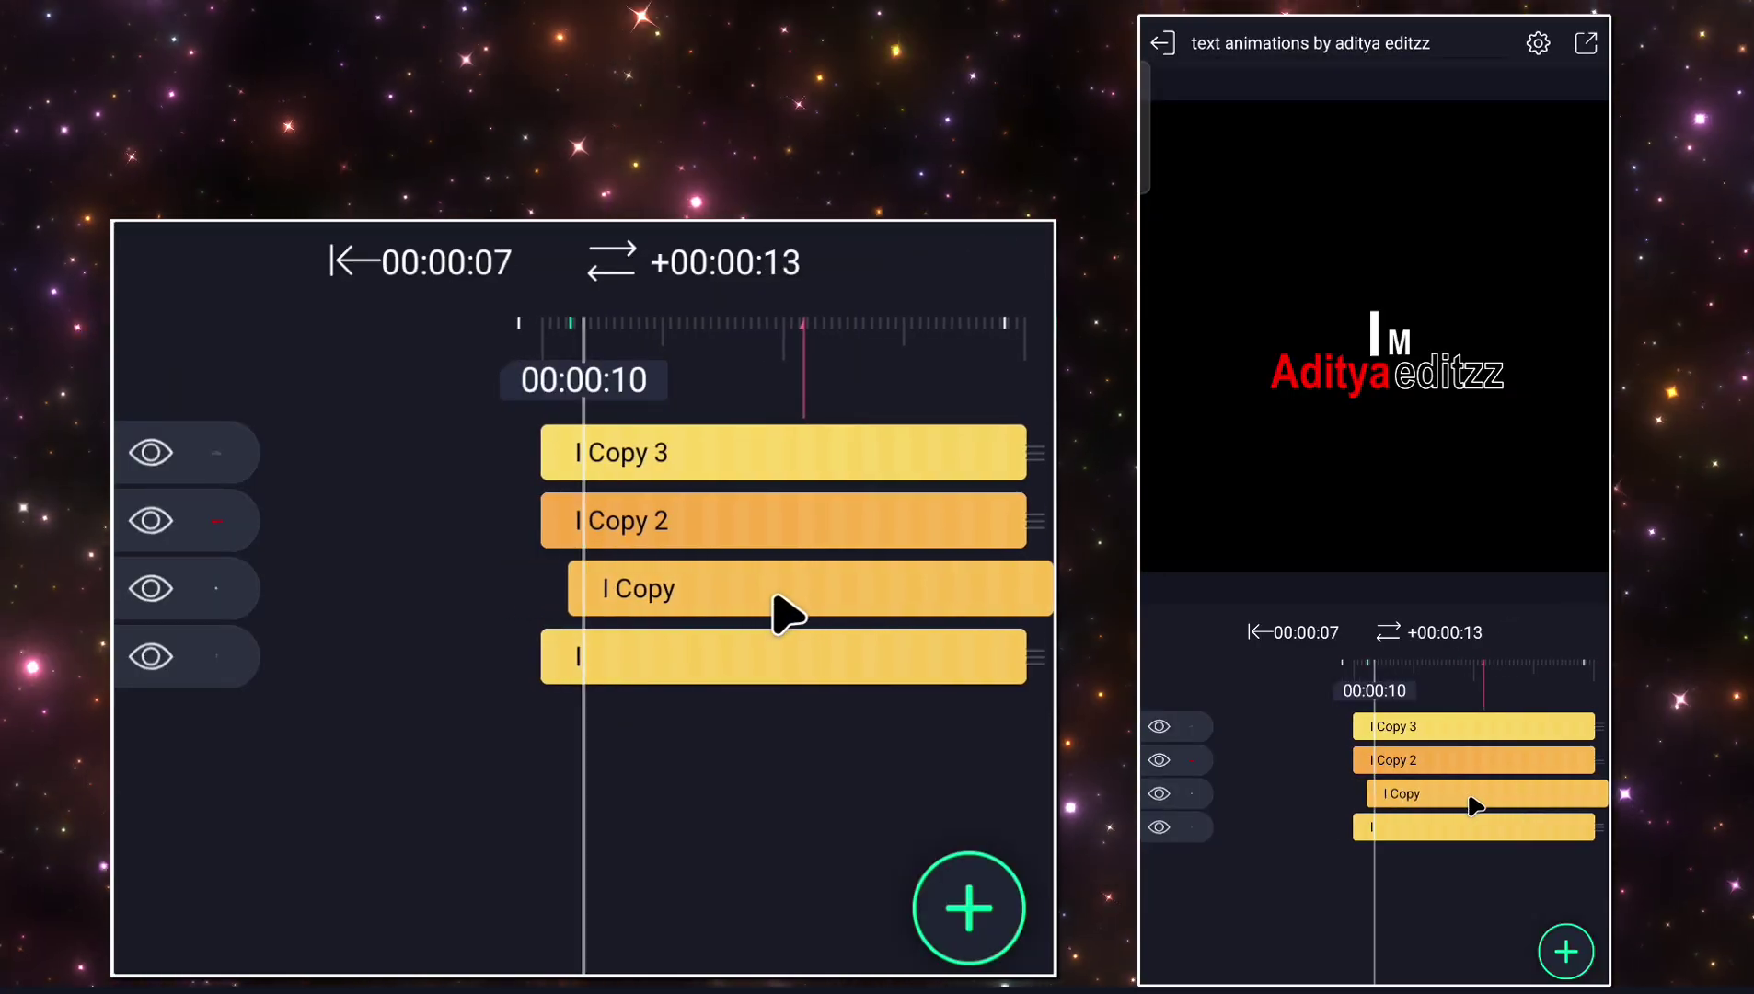
drag(737, 525, 814, 557)
drag(743, 468, 778, 485)
drag(860, 550, 856, 552)
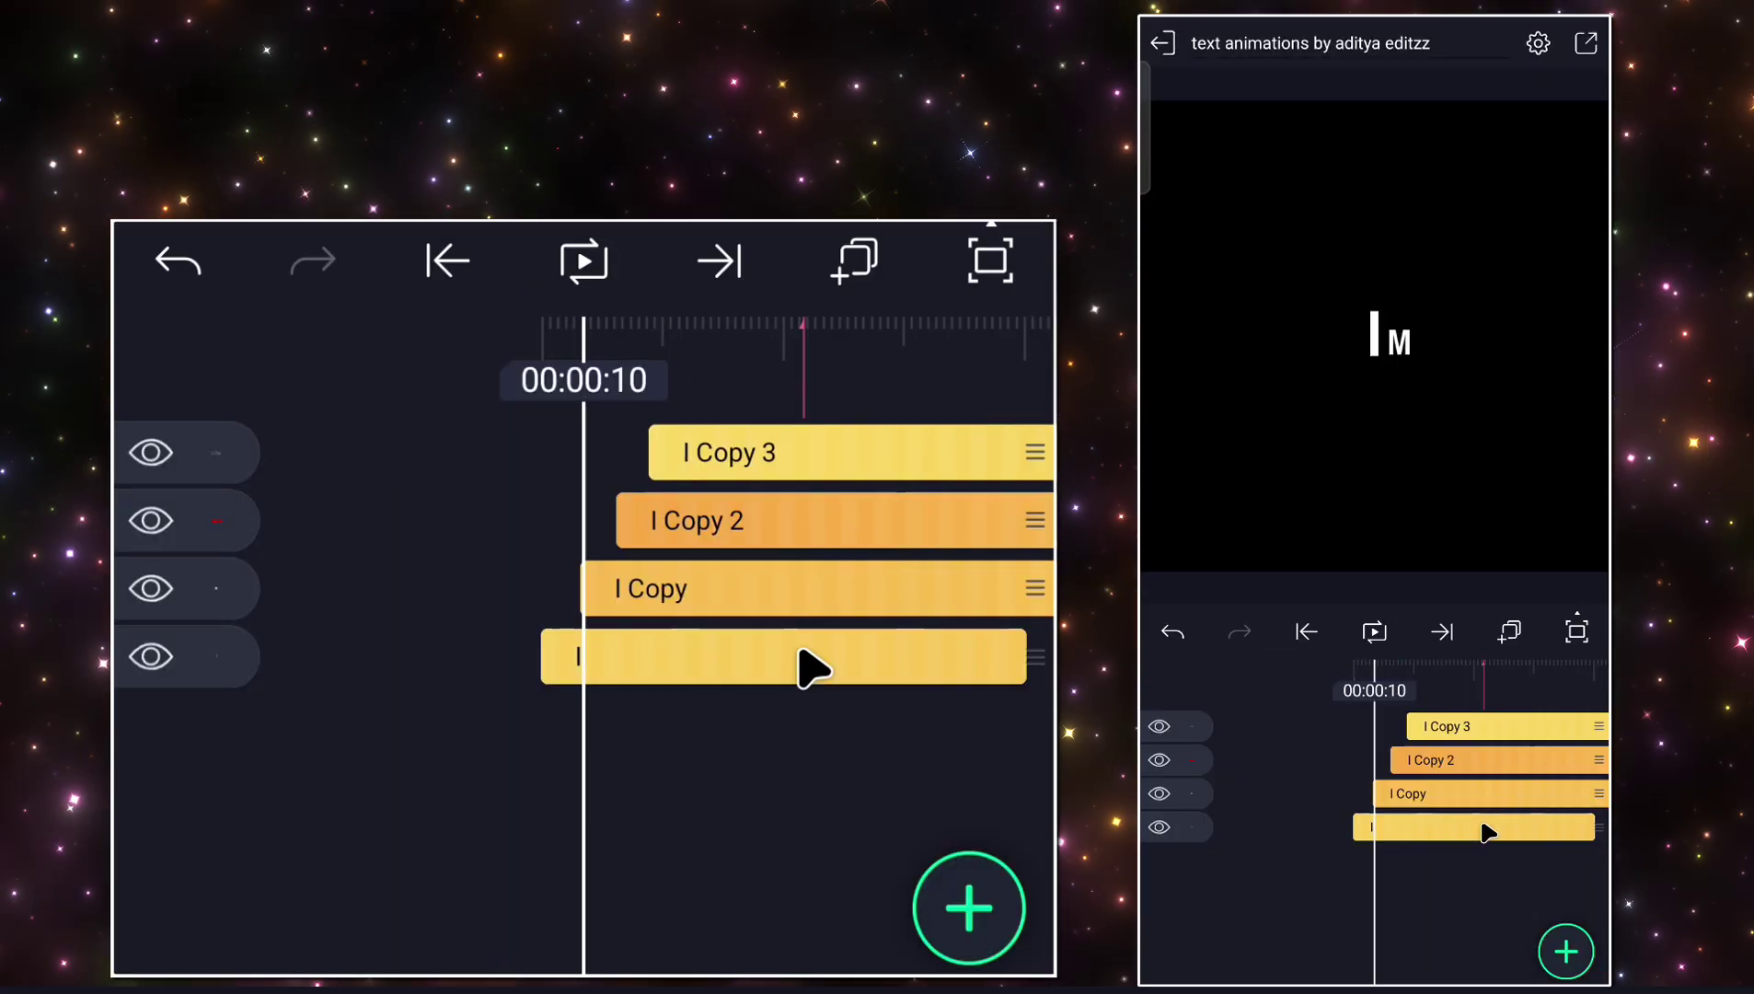
drag(803, 665, 822, 736)
Add a square shape at the start of the timeline and stretch it into a wide, low rectangle.
click(966, 920)
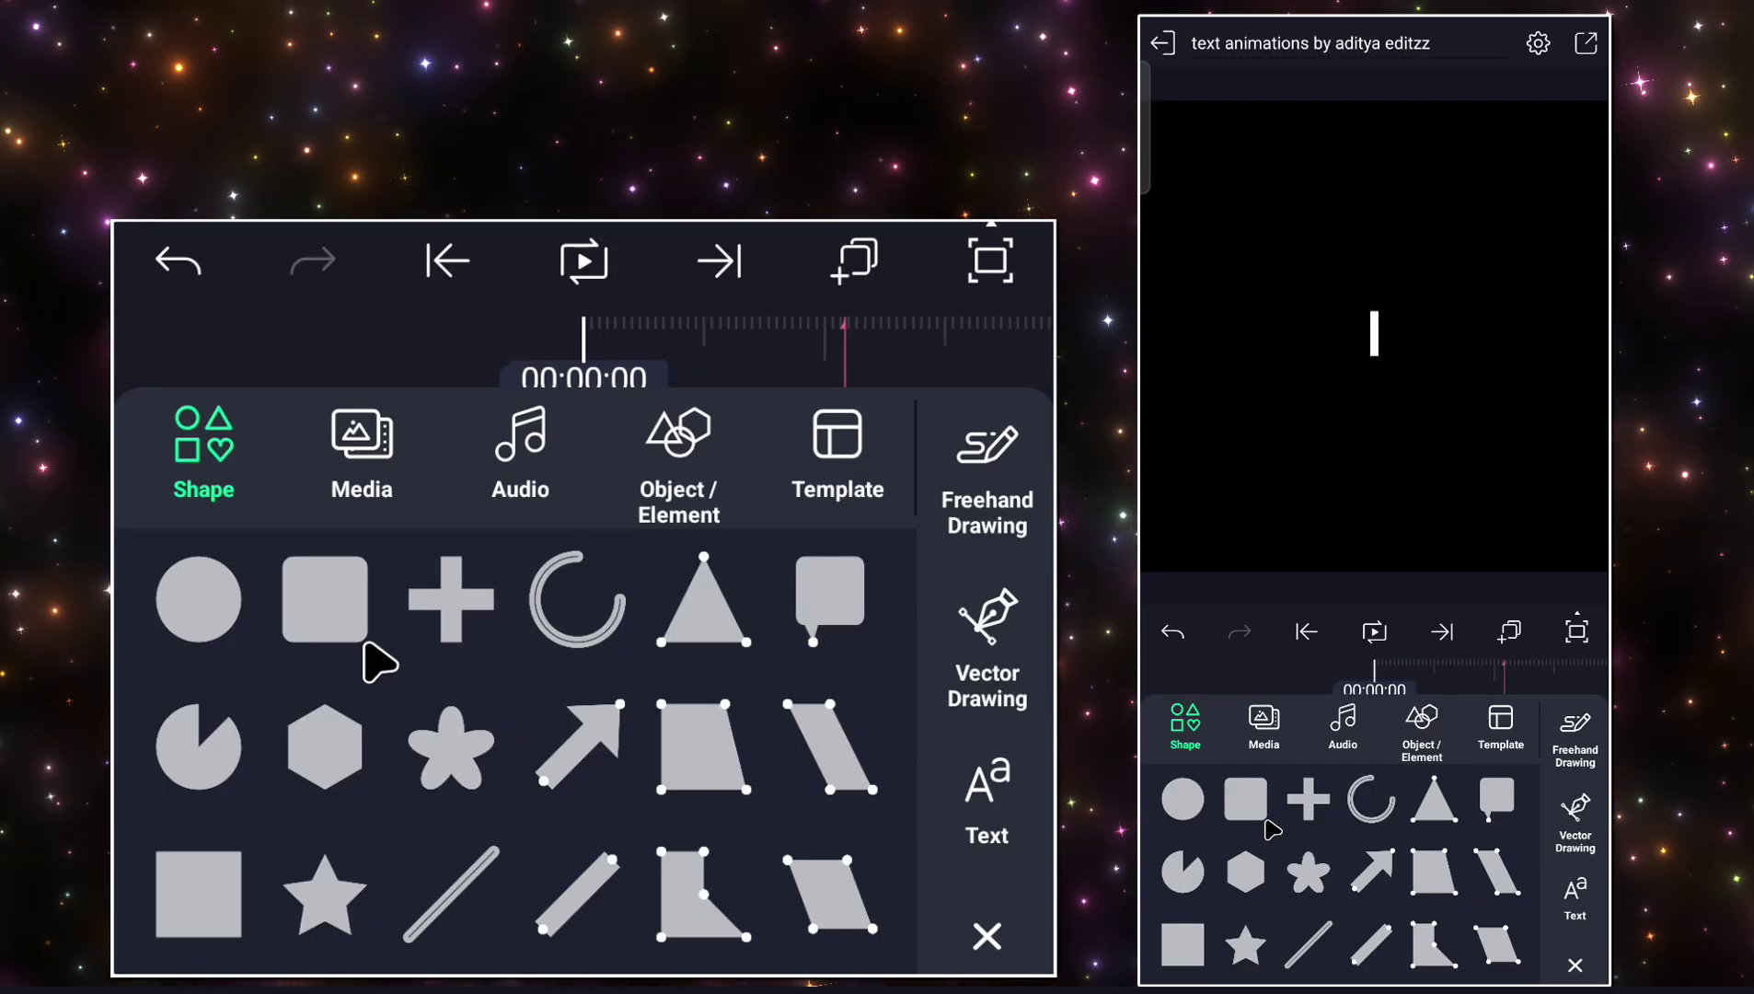
click(191, 899)
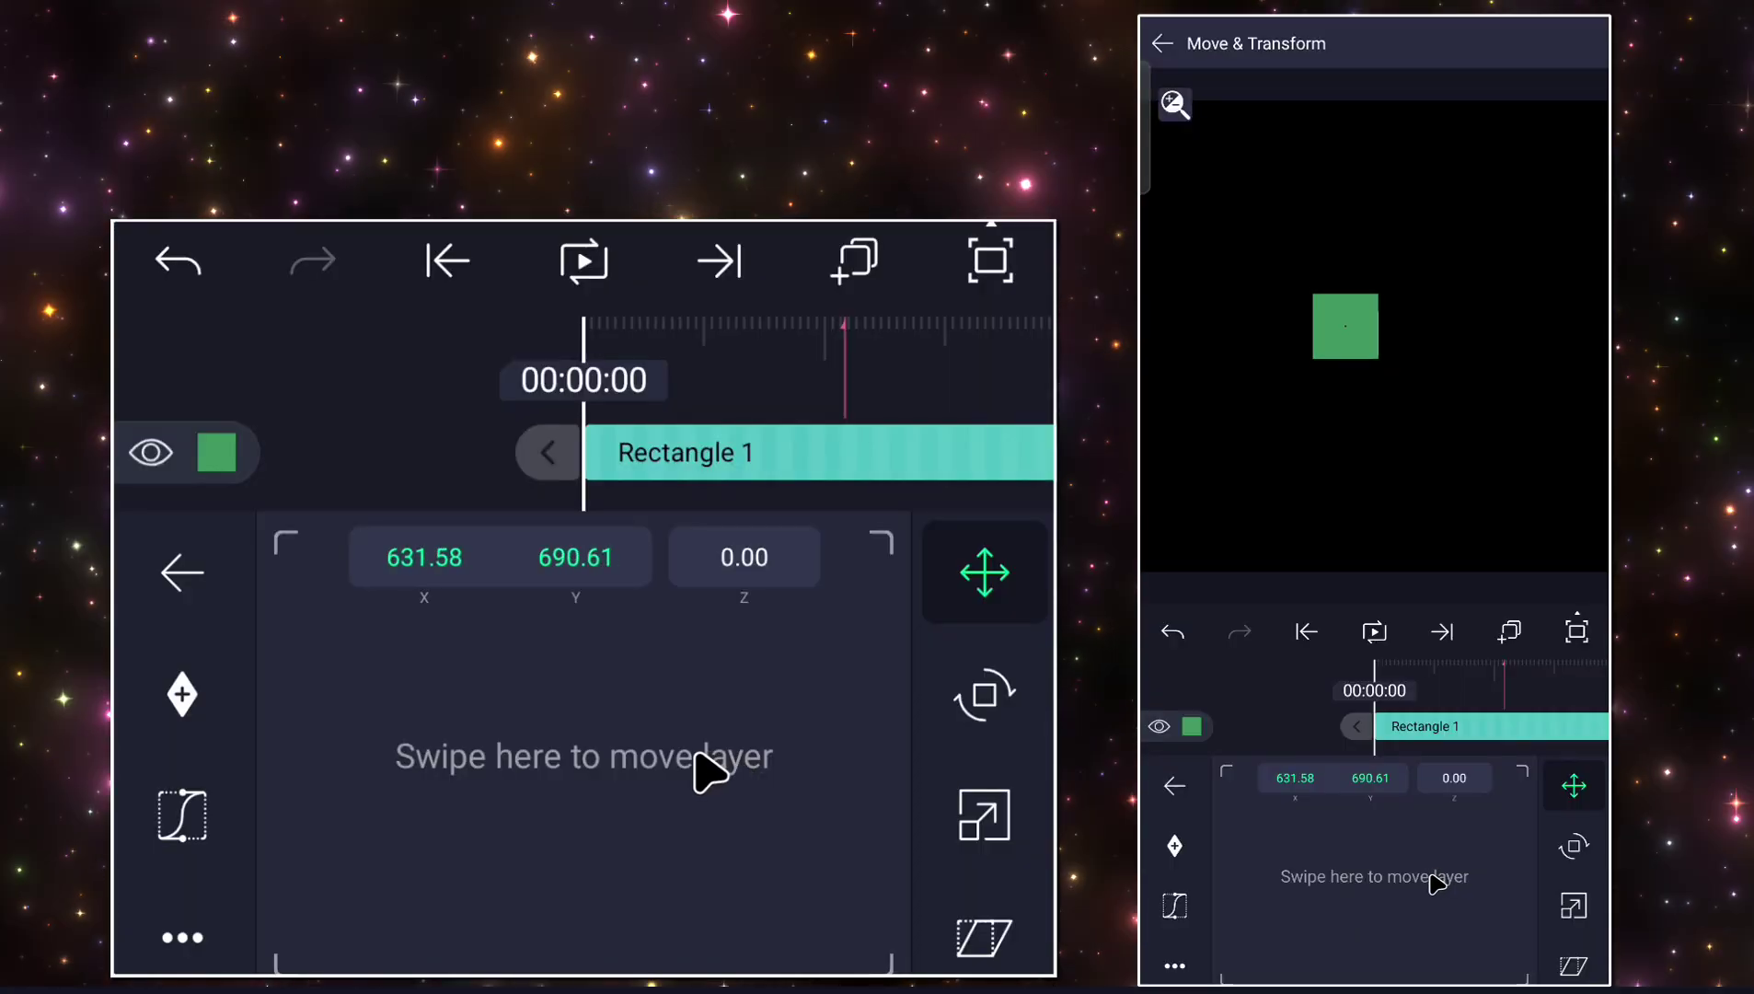
click(182, 572)
click(477, 879)
drag(748, 585, 653, 614)
drag(801, 616, 449, 610)
click(953, 607)
mouse_move(685, 607)
mouse_down()
mouse_move(752, 634)
mouse_move(580, 606)
mouse_move(690, 612)
mouse_up()
click(182, 573)
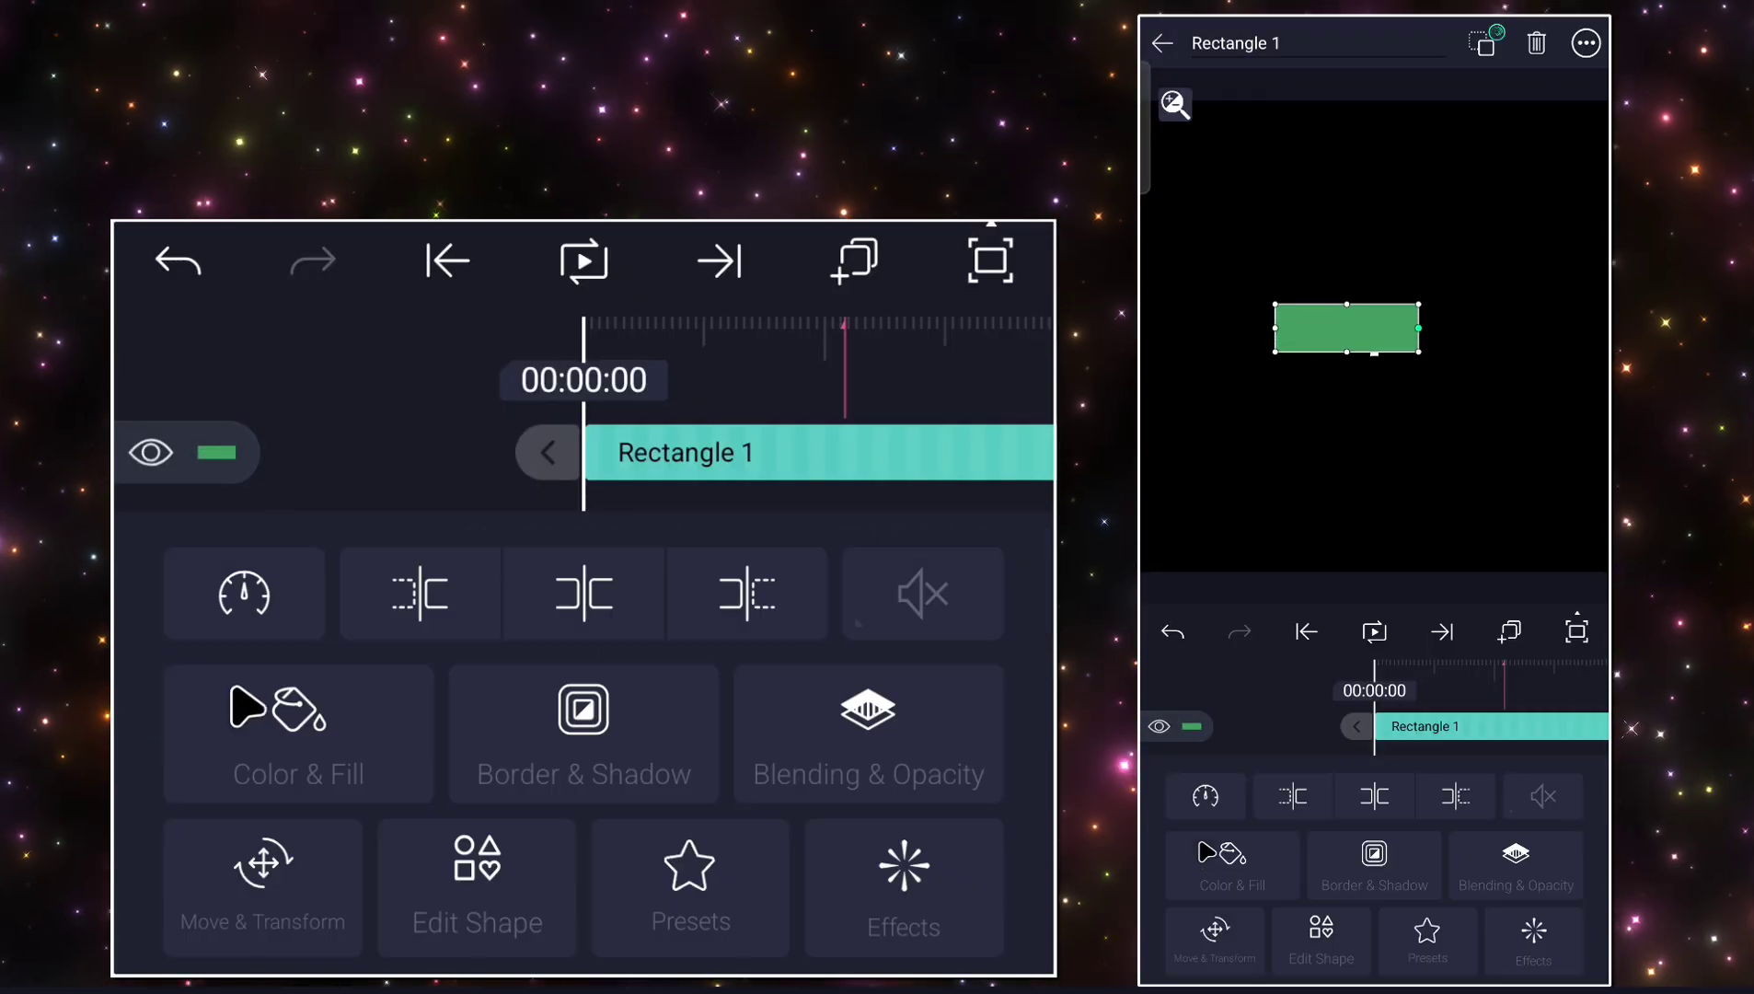
Fill the rectangle with white and position it over the "I", with its right edge level with the letter's right edge.
click(254, 710)
click(182, 573)
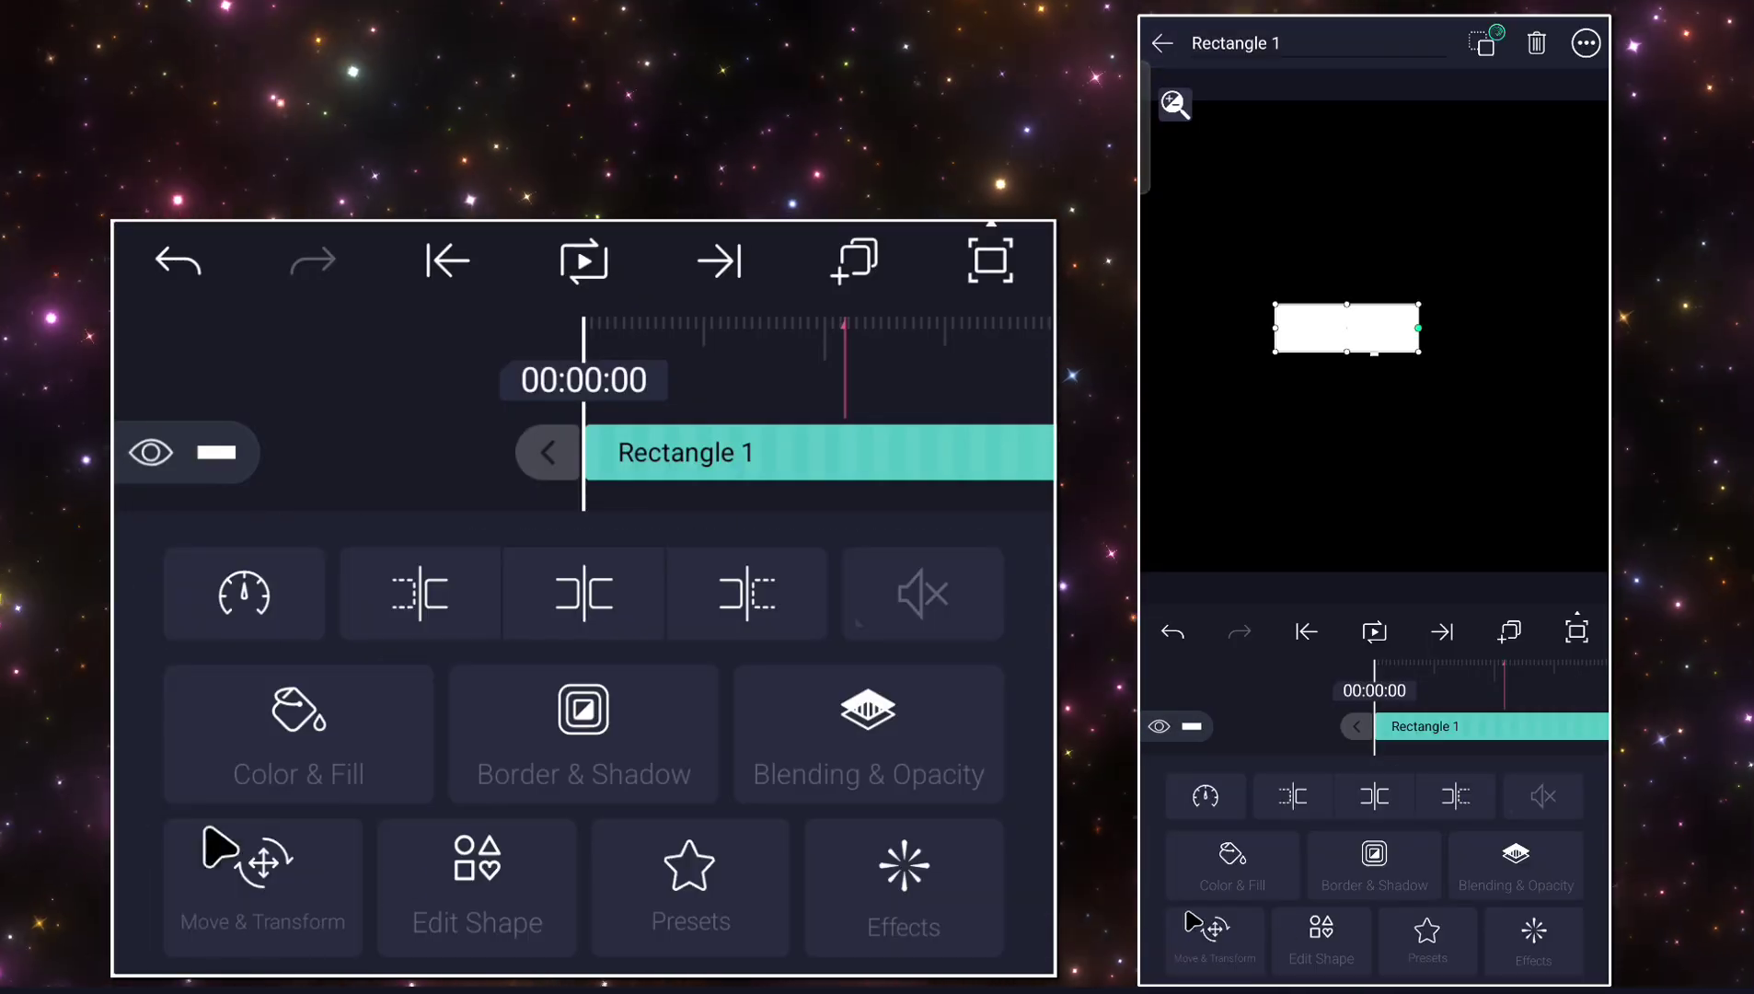
click(291, 859)
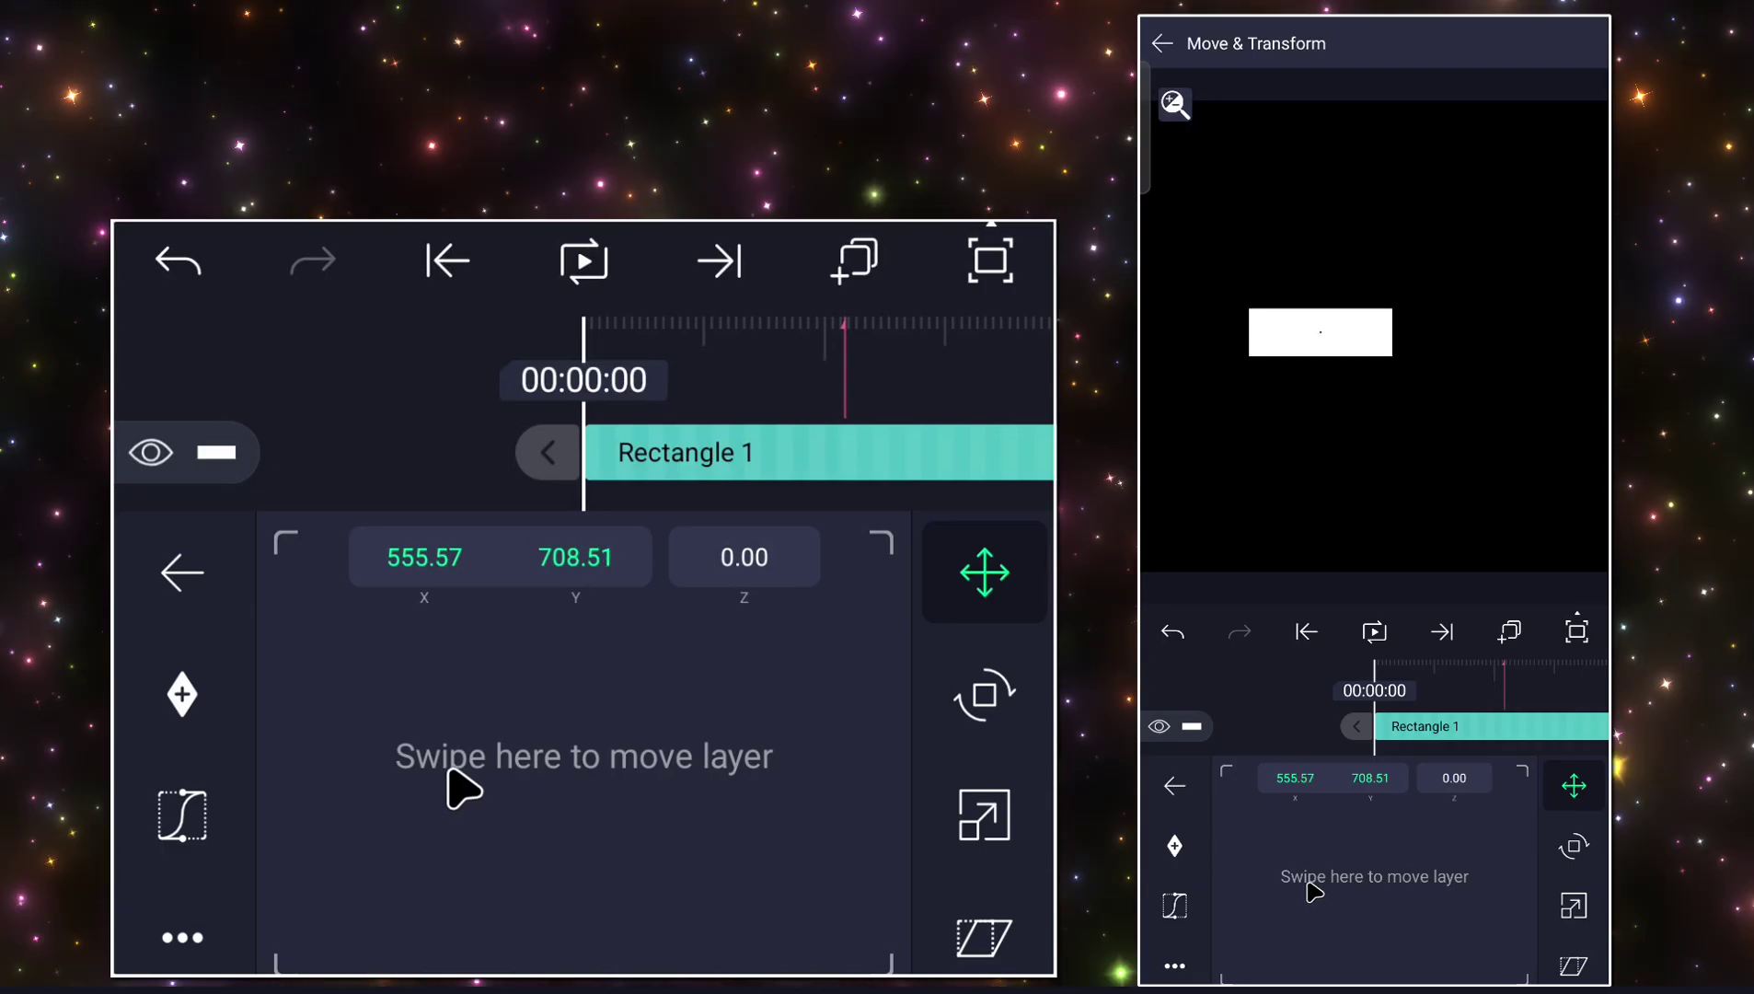
drag(116, 710, 386, 739)
click(322, 839)
drag(481, 838, 454, 841)
drag(116, 769, 571, 782)
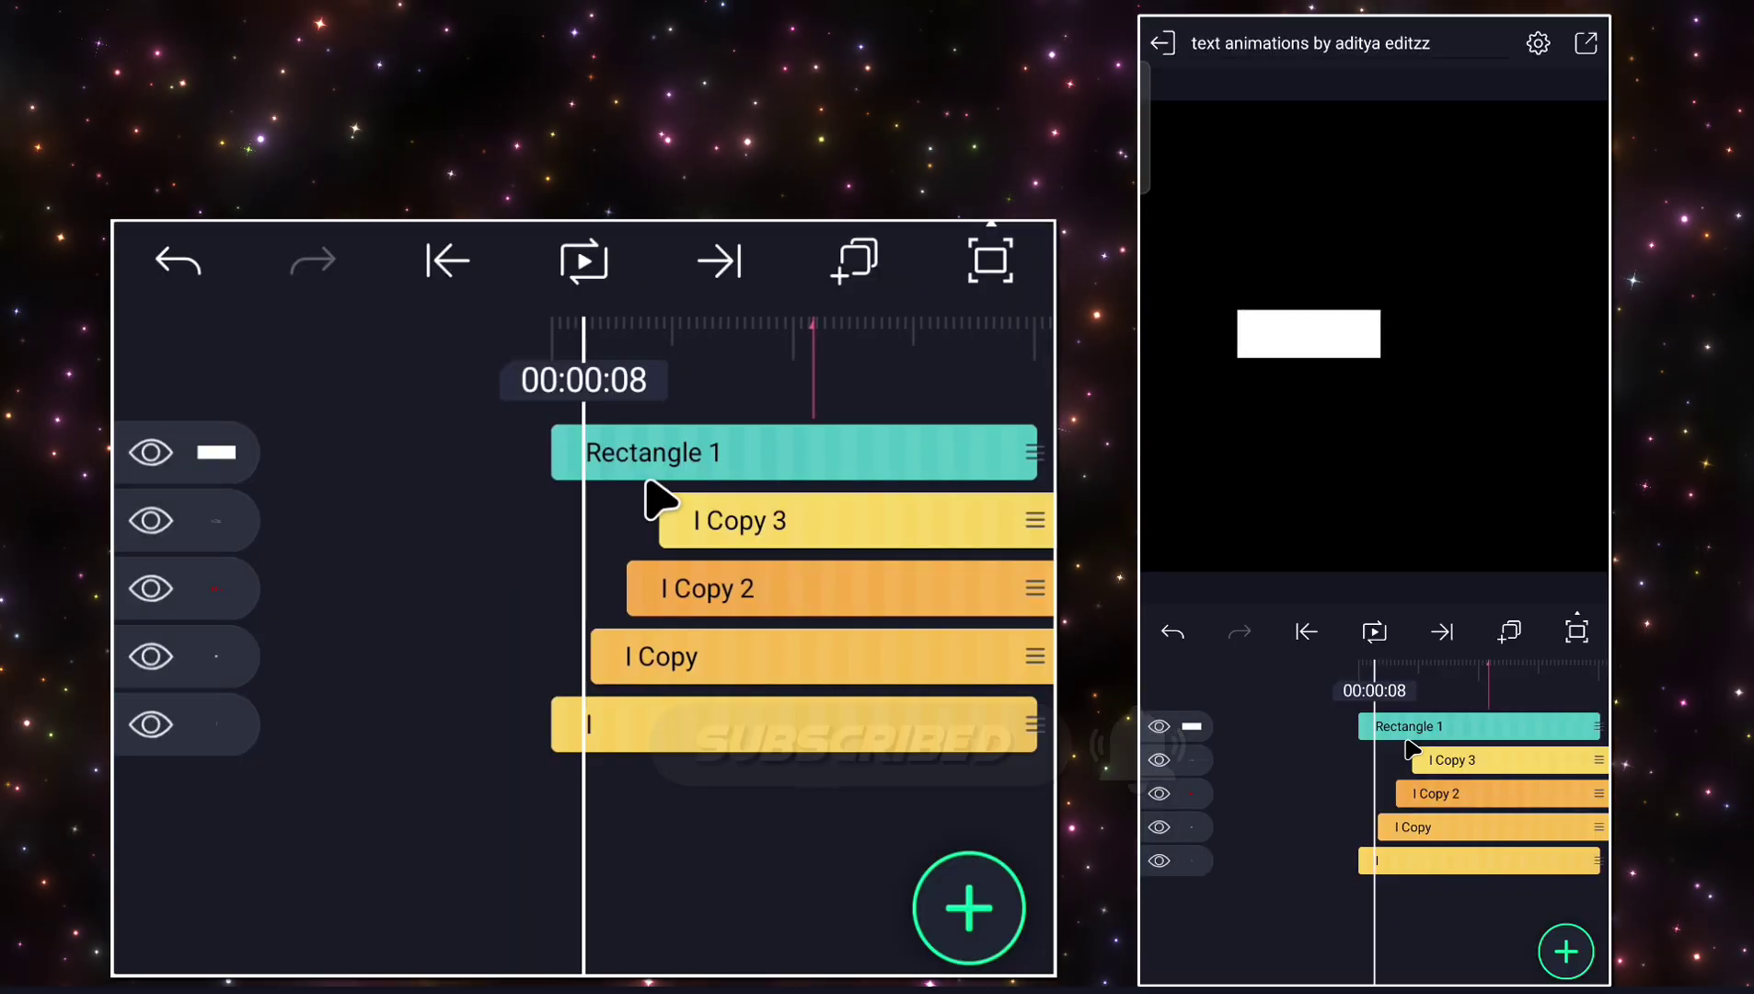
Trim the white rectangle layer to end at 00:00:08 and duplicate it.
click(658, 460)
click(683, 595)
click(863, 278)
click(789, 447)
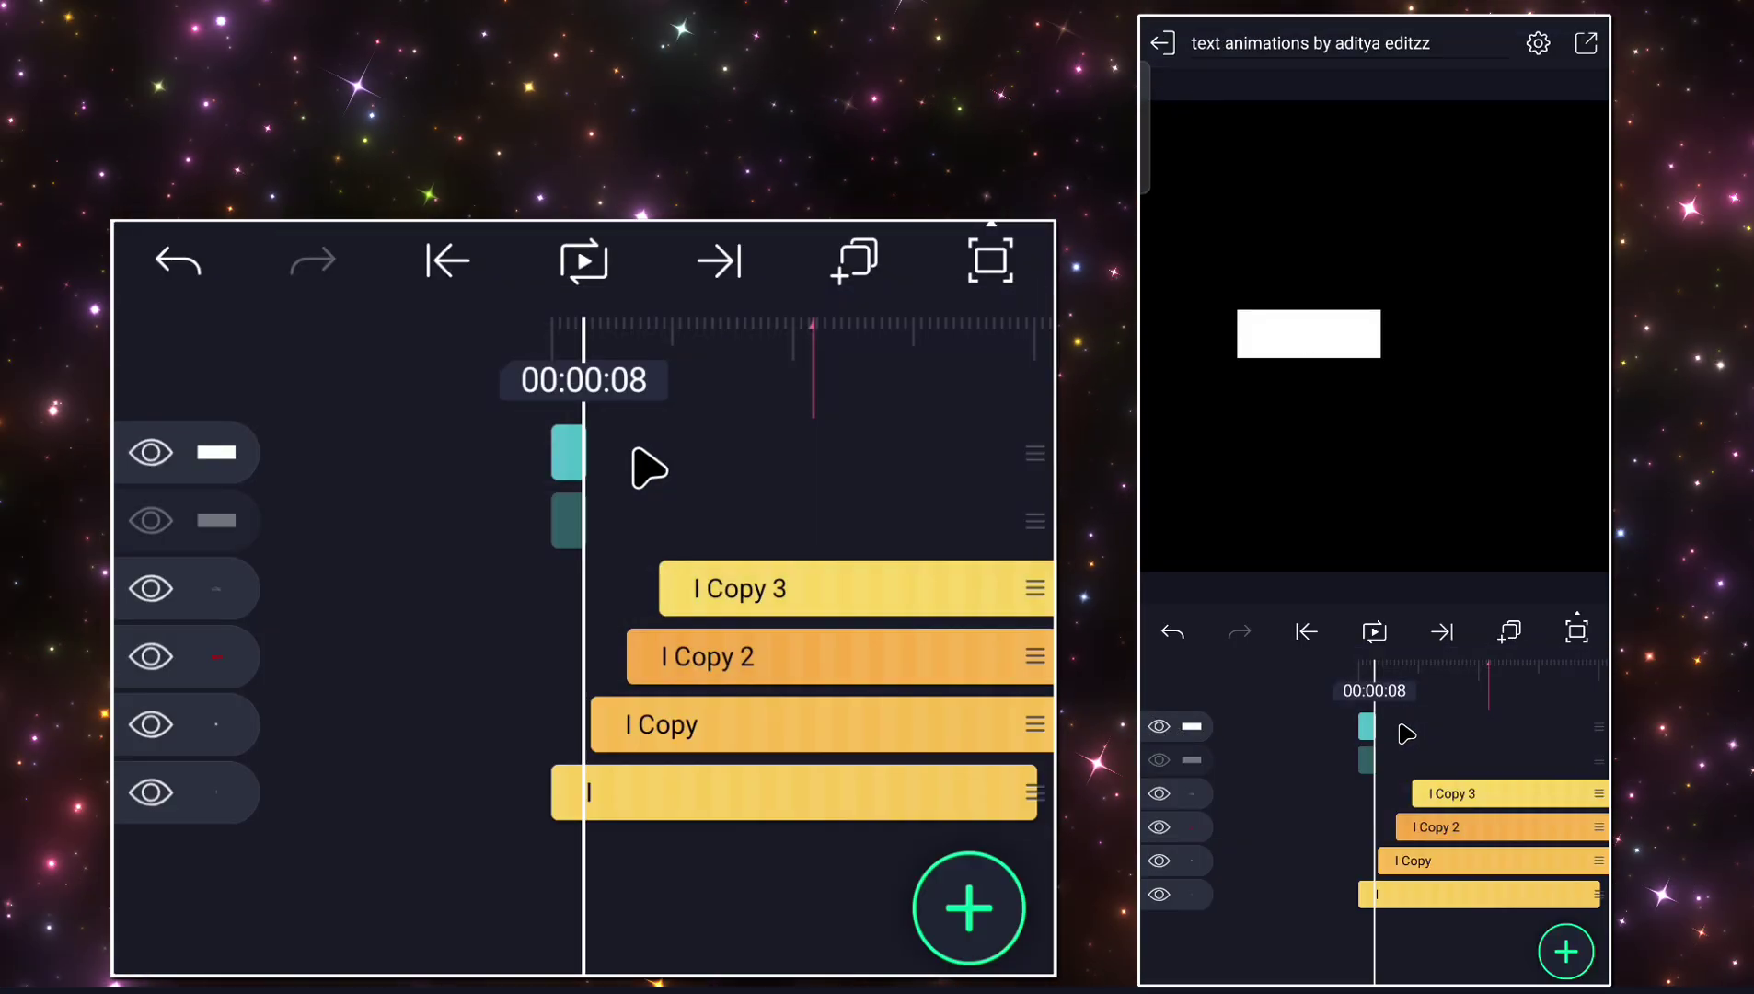
Shift the rectangle copy behind the original in time and widen the stagger between the "M", name and "editzz" layers.
drag(593, 460, 631, 474)
mouse_move(668, 835)
mouse_down()
mouse_move(652, 832)
mouse_move(674, 834)
mouse_up()
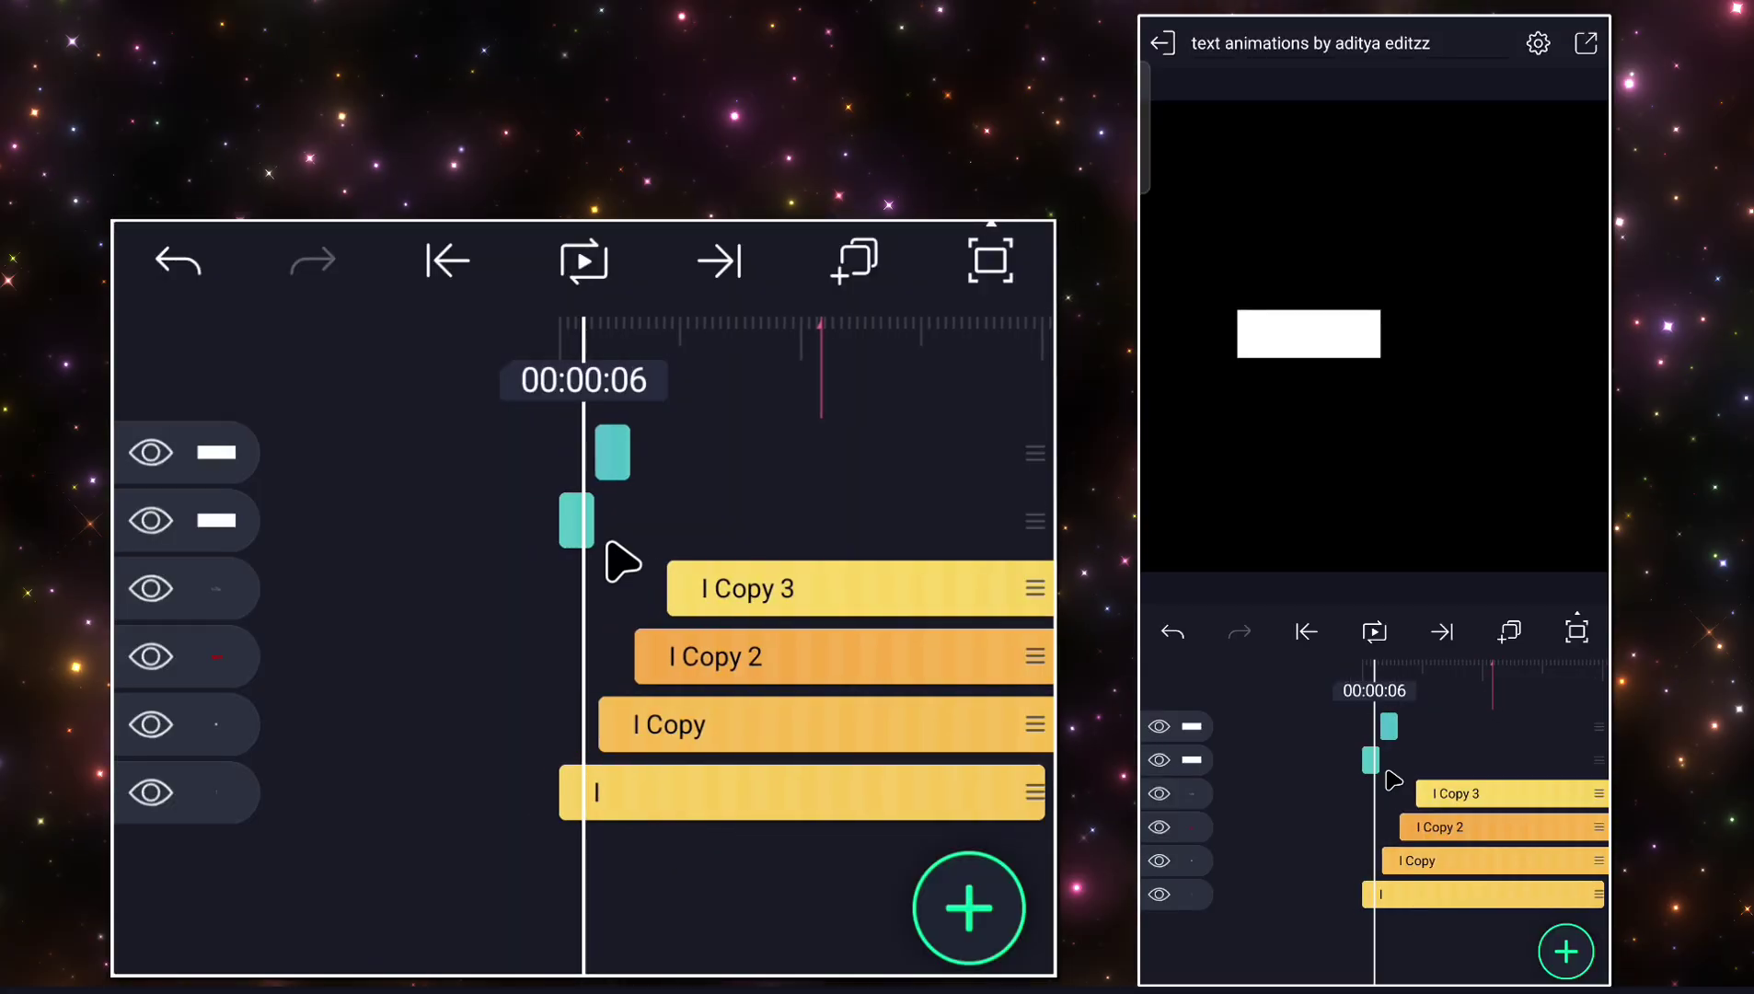
drag(769, 946, 730, 932)
drag(706, 725, 803, 664)
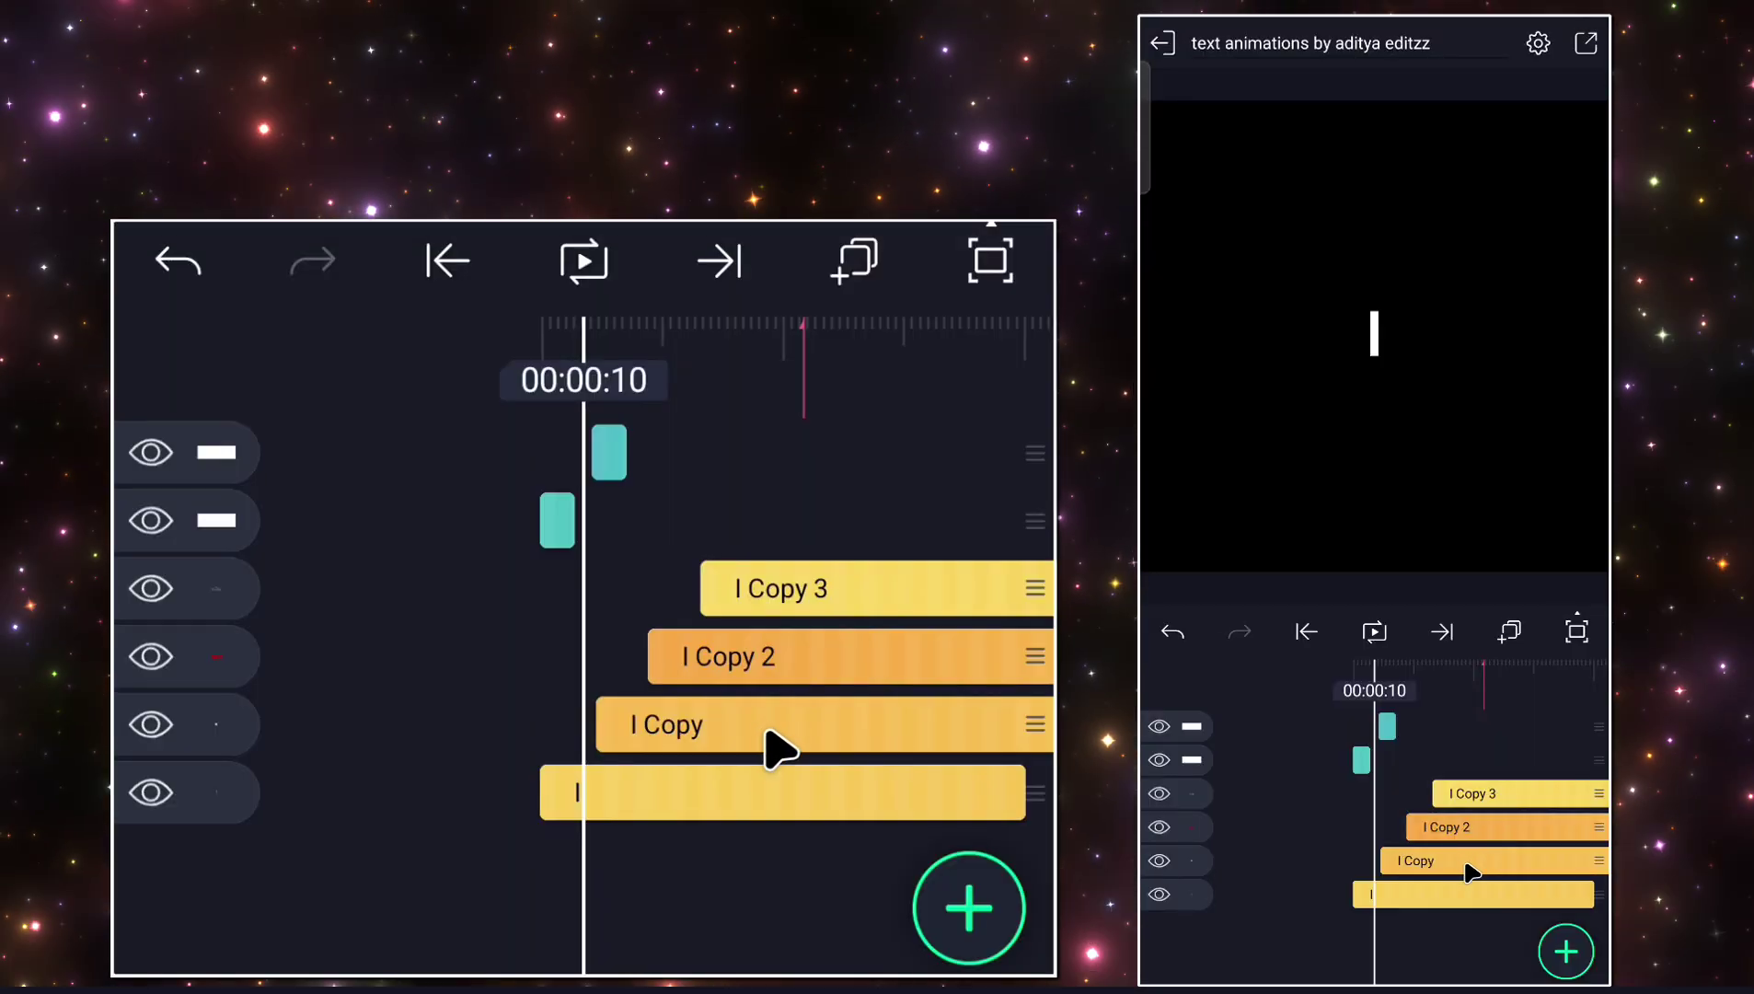
drag(780, 747, 783, 752)
drag(783, 939, 742, 671)
drag(782, 586, 825, 602)
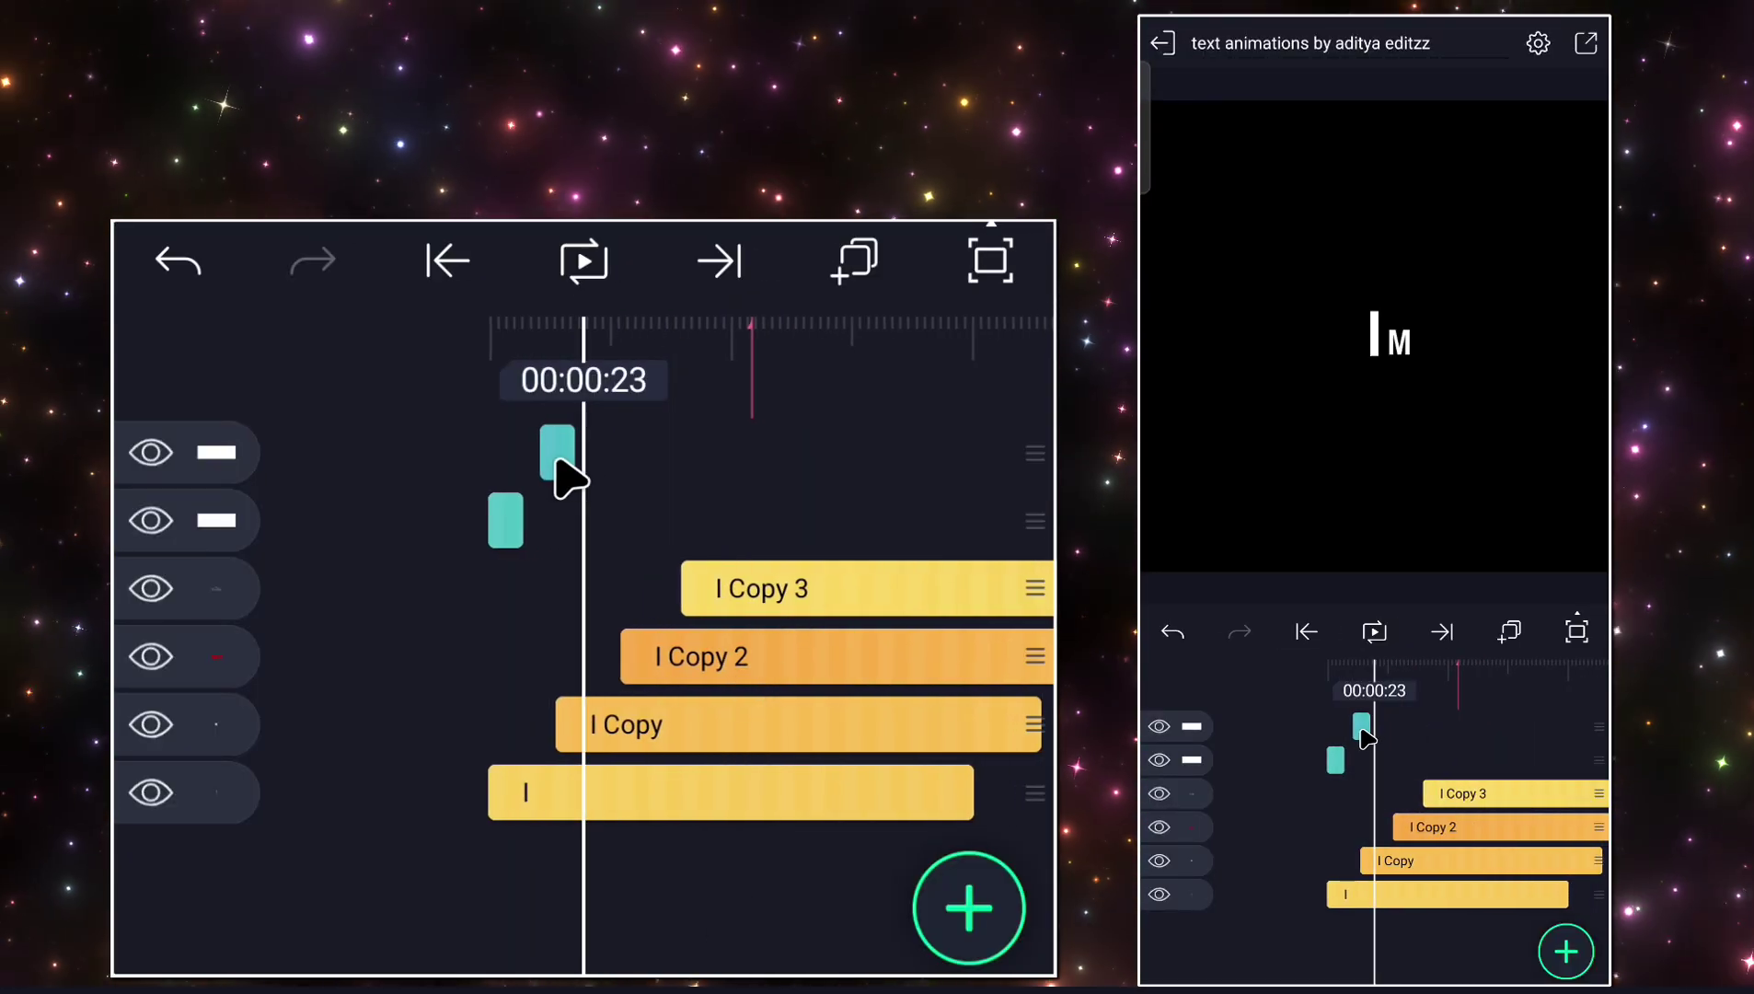
Align the start of the rectangle copy with the start of the "M" layer at 00:00:16.
drag(554, 458, 589, 471)
click(589, 470)
key(Escape)
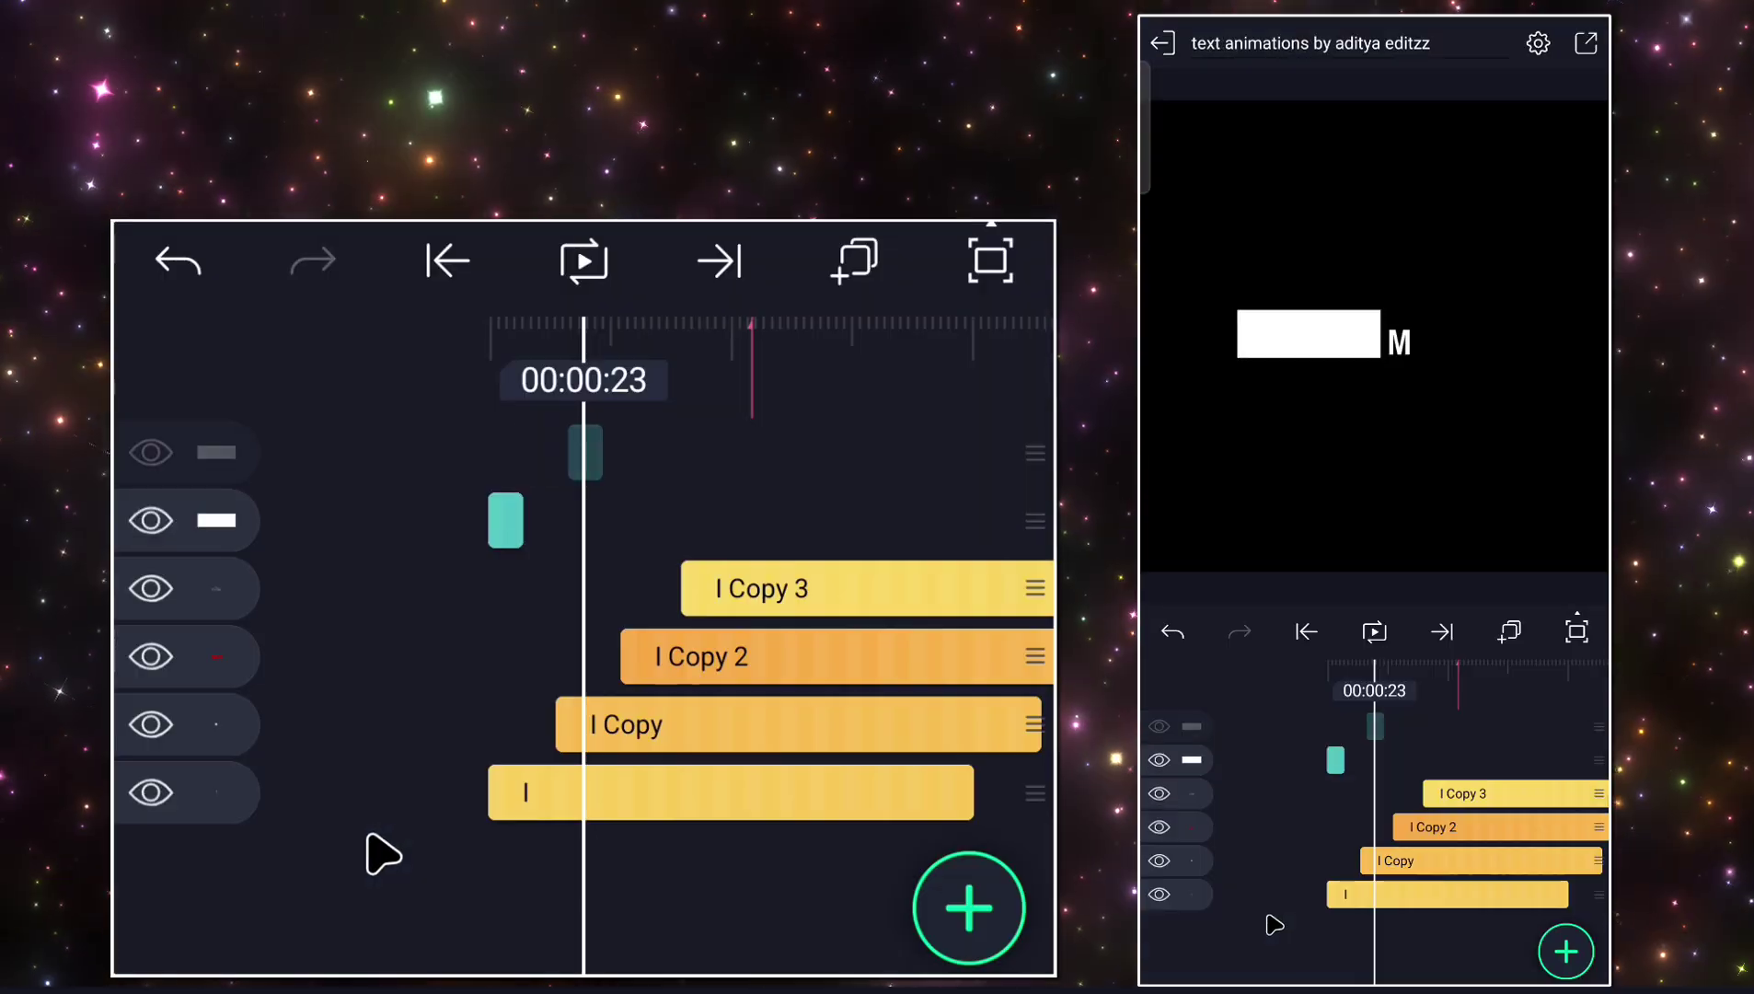
click(655, 736)
click(447, 261)
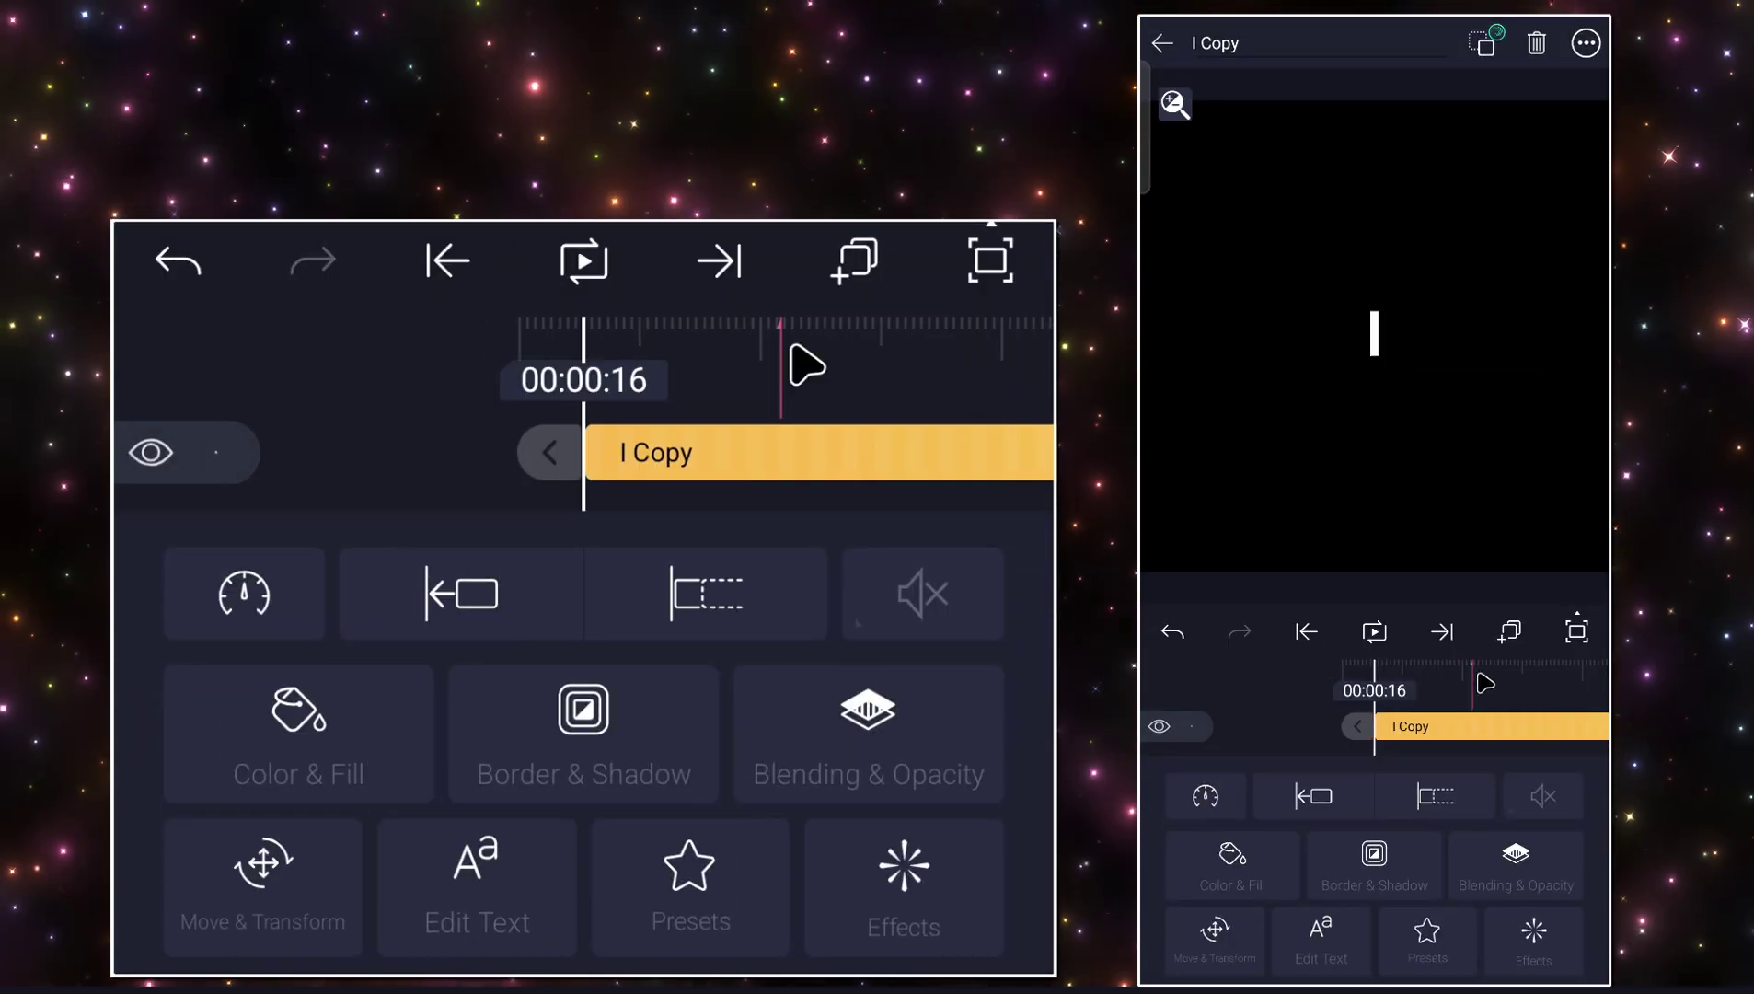
click(716, 440)
click(615, 460)
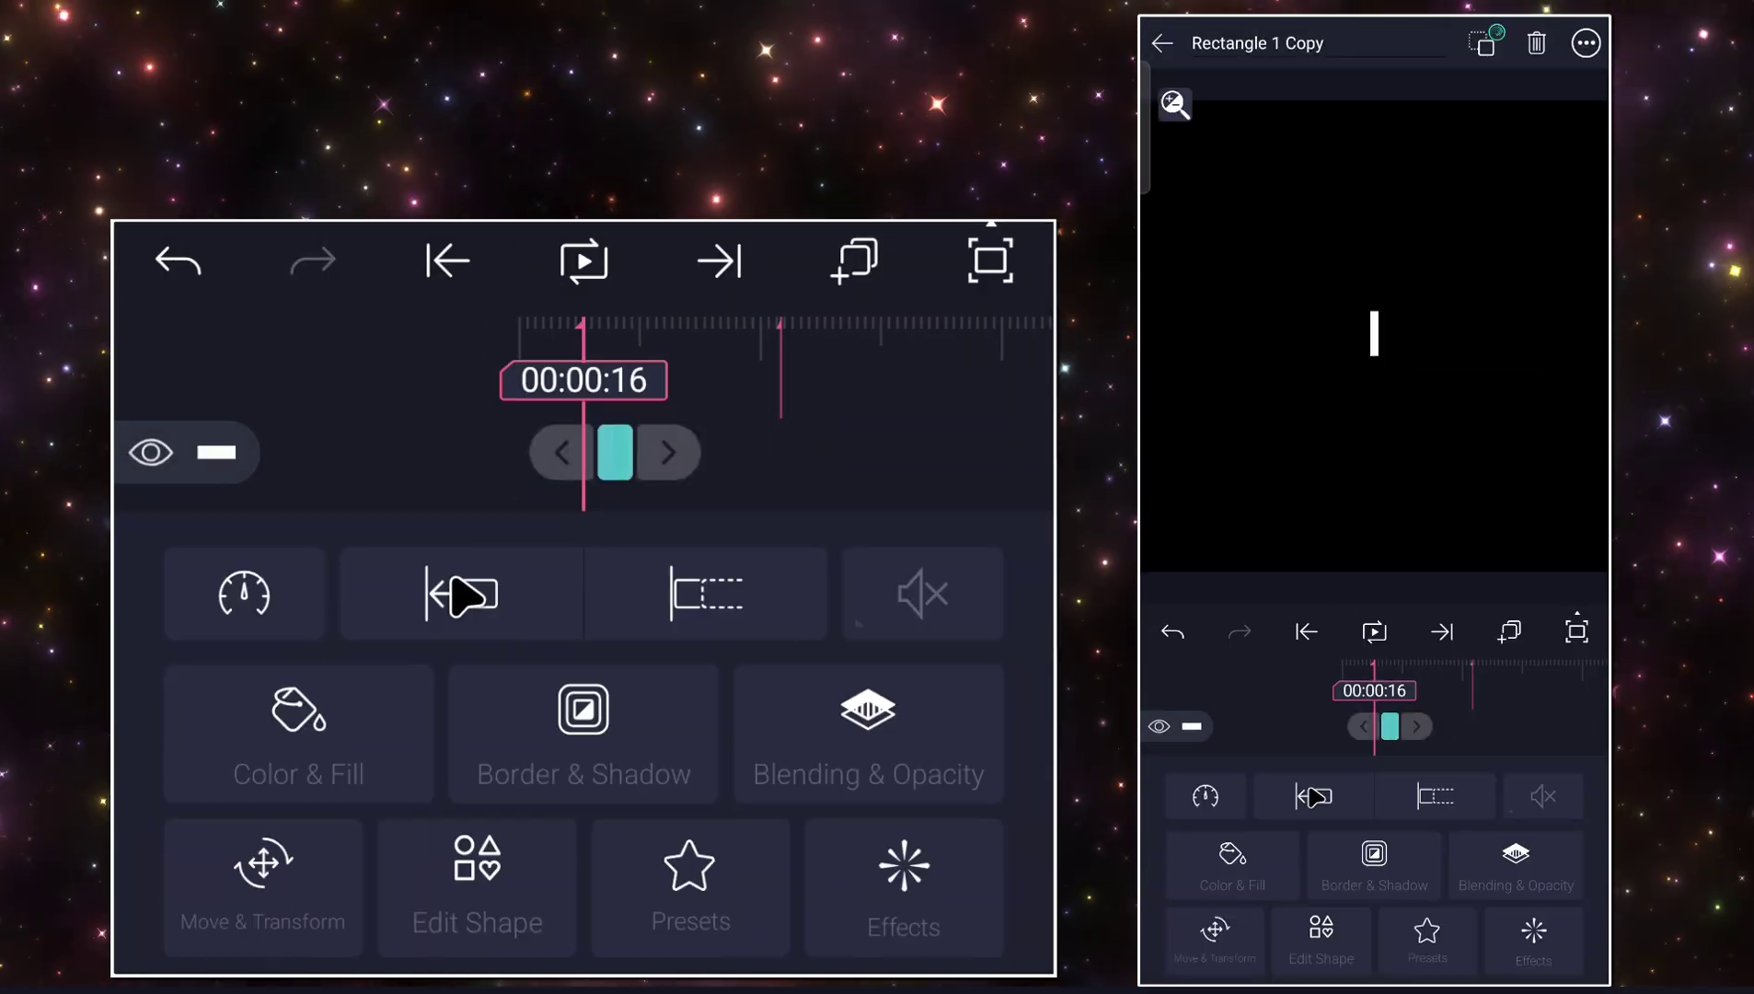
click(467, 594)
Scale the rectangle copy down and position it over the "M", just beside the "I".
drag(802, 456, 774, 454)
click(247, 927)
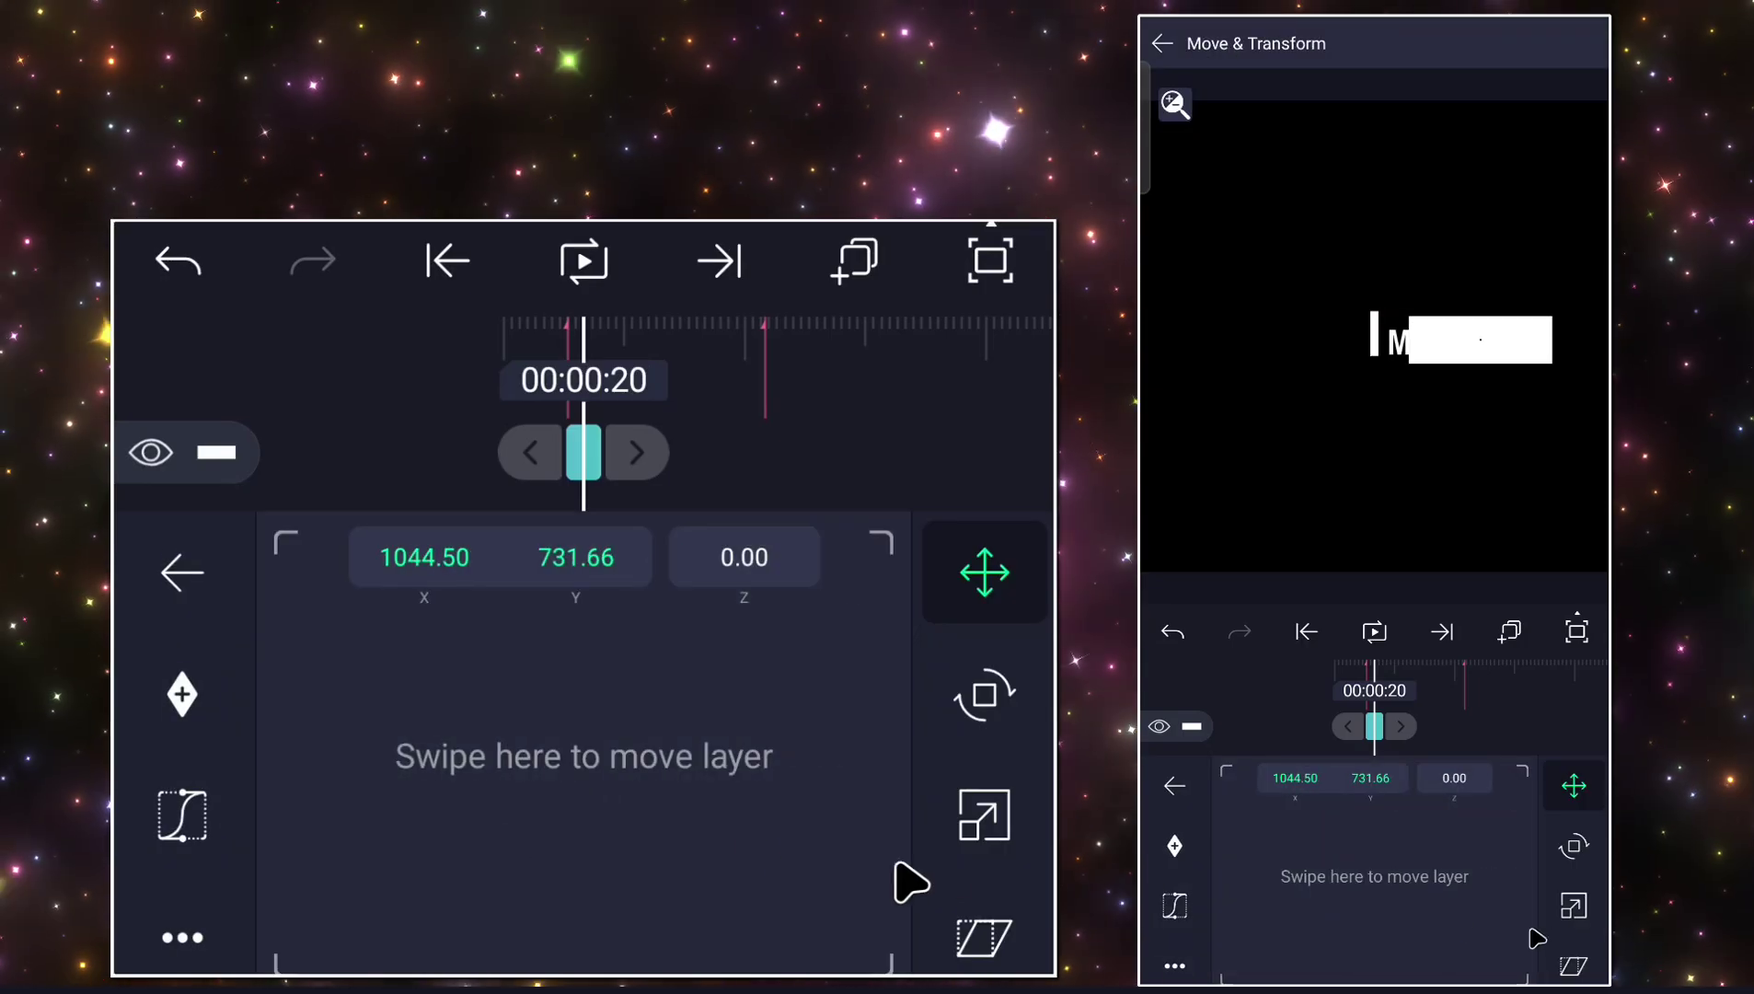
right_click(342, 902)
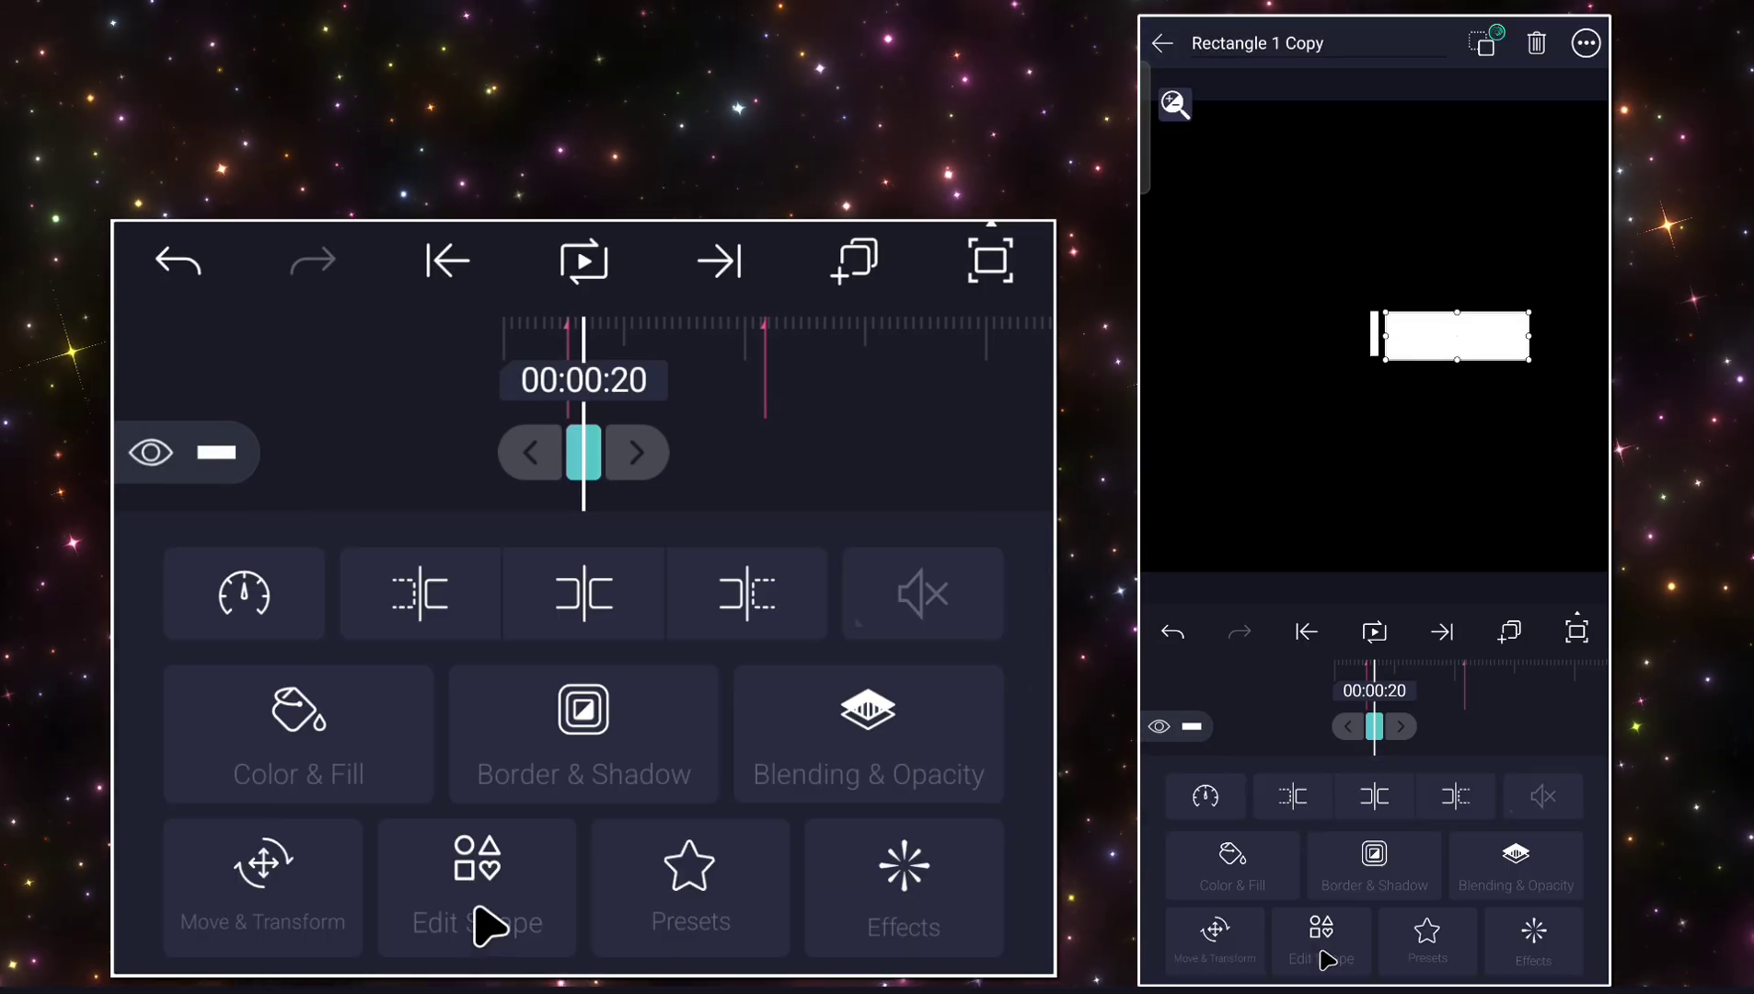
click(964, 816)
drag(817, 767, 724, 806)
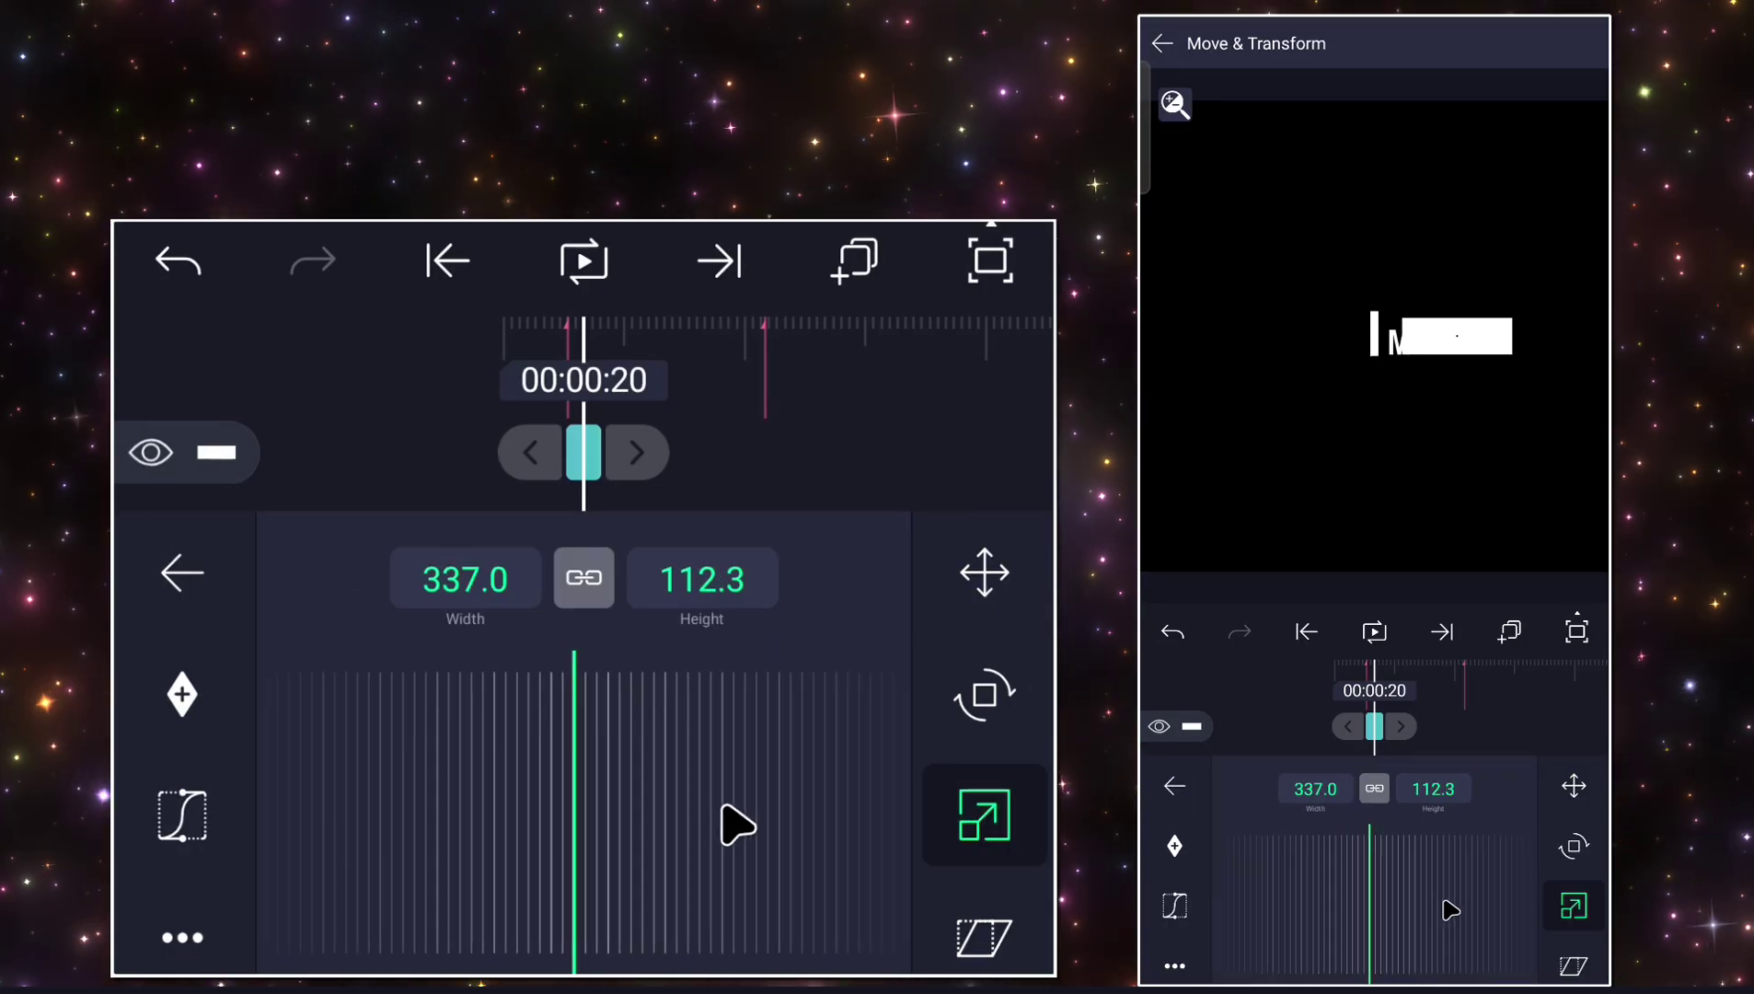
drag(550, 806, 575, 803)
right_click(736, 768)
click(267, 872)
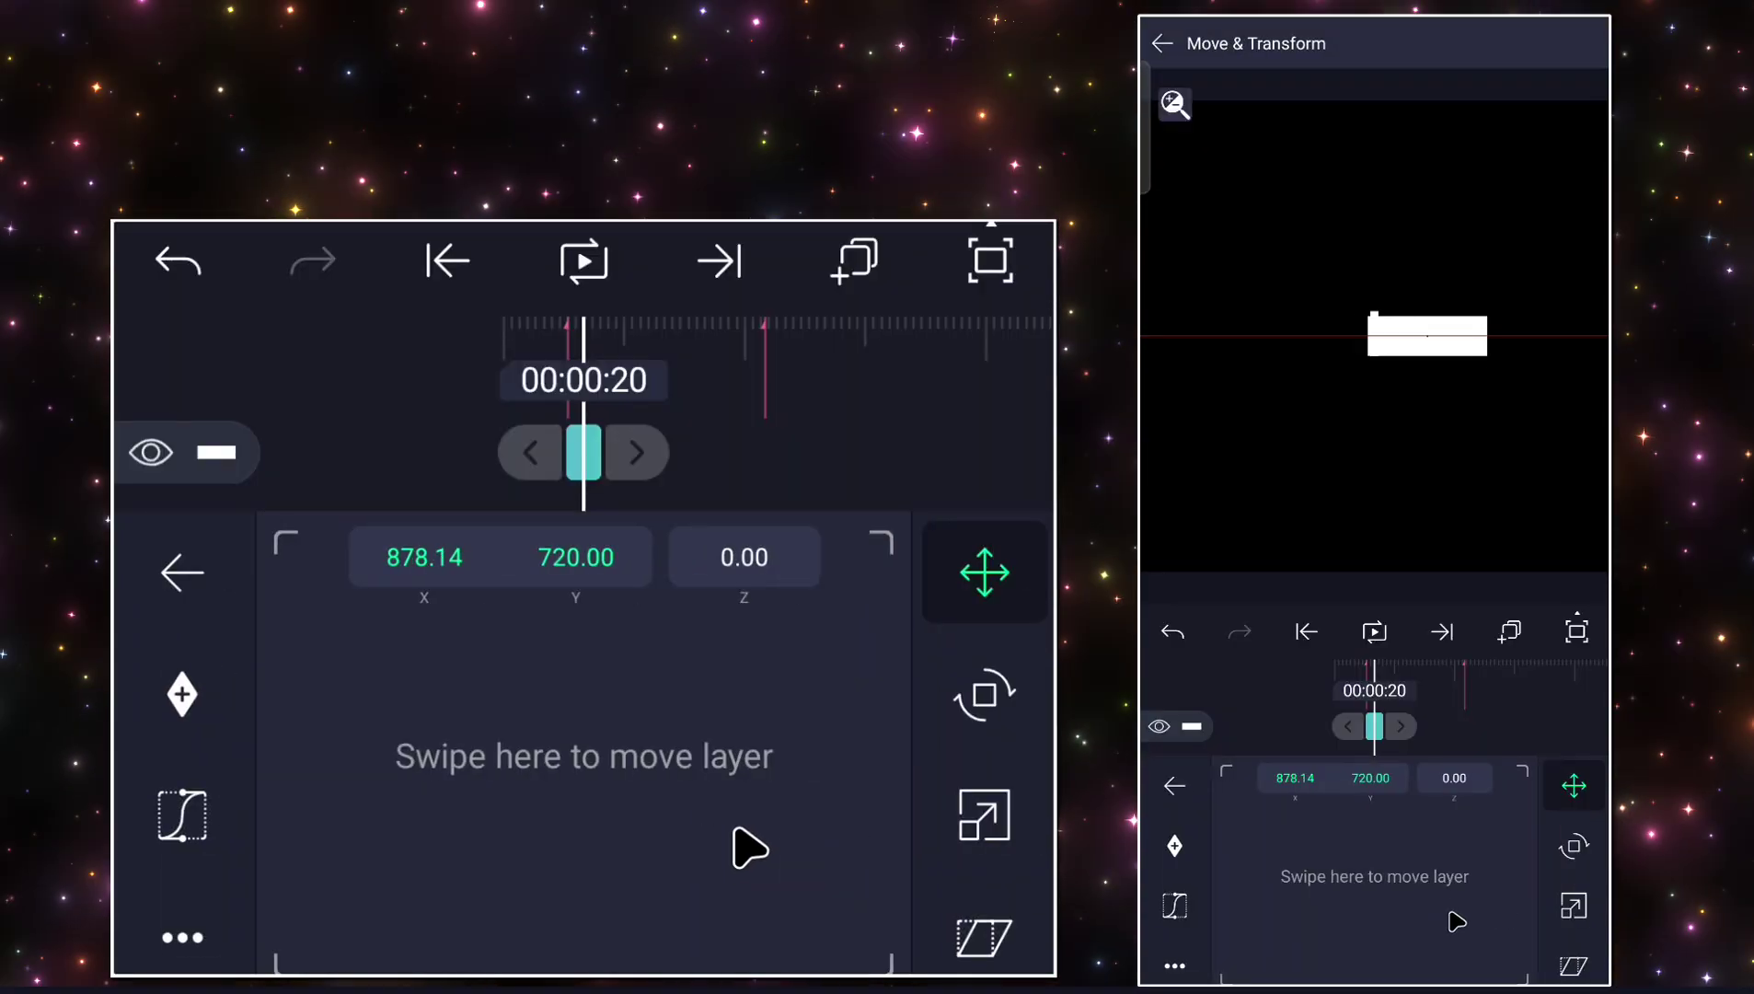
drag(781, 832, 771, 831)
drag(118, 699, 626, 713)
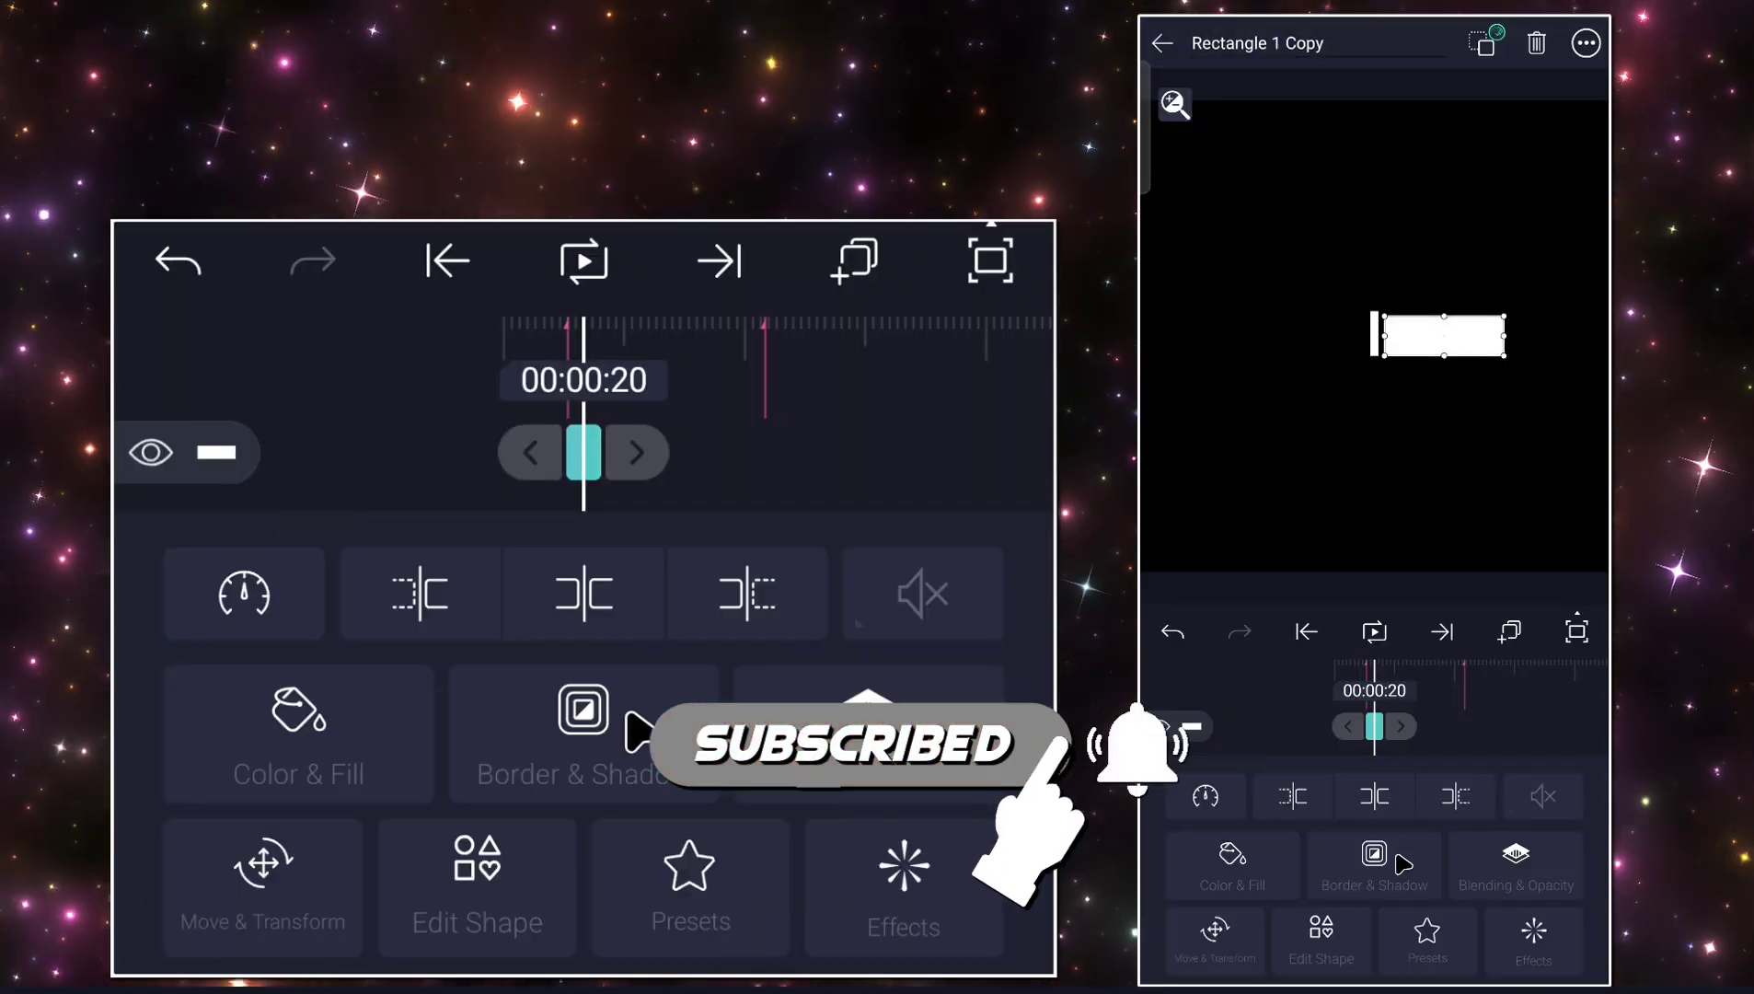
Narrow the rectangle copy's shape to an X size of 198.
click(531, 874)
drag(802, 650, 677, 594)
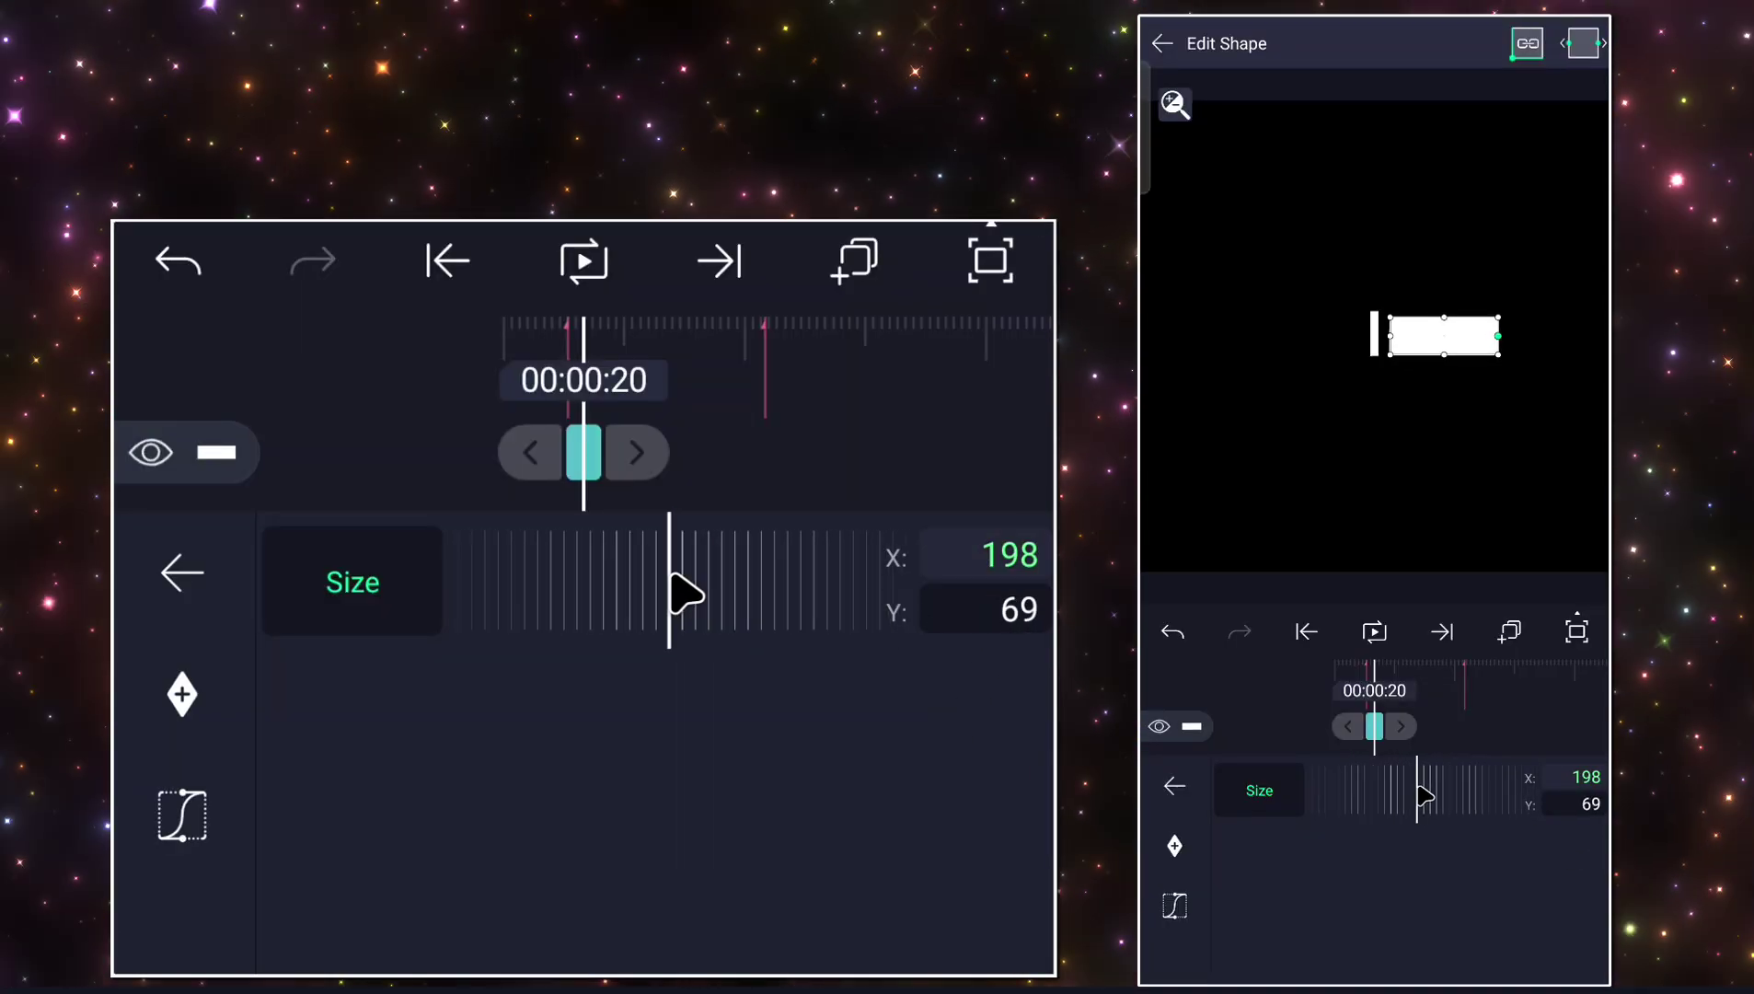
click(120, 565)
drag(116, 562, 688, 670)
Nudge the rectangle copy beside the "I" to X 925.88, Y 720.00.
drag(721, 789, 686, 825)
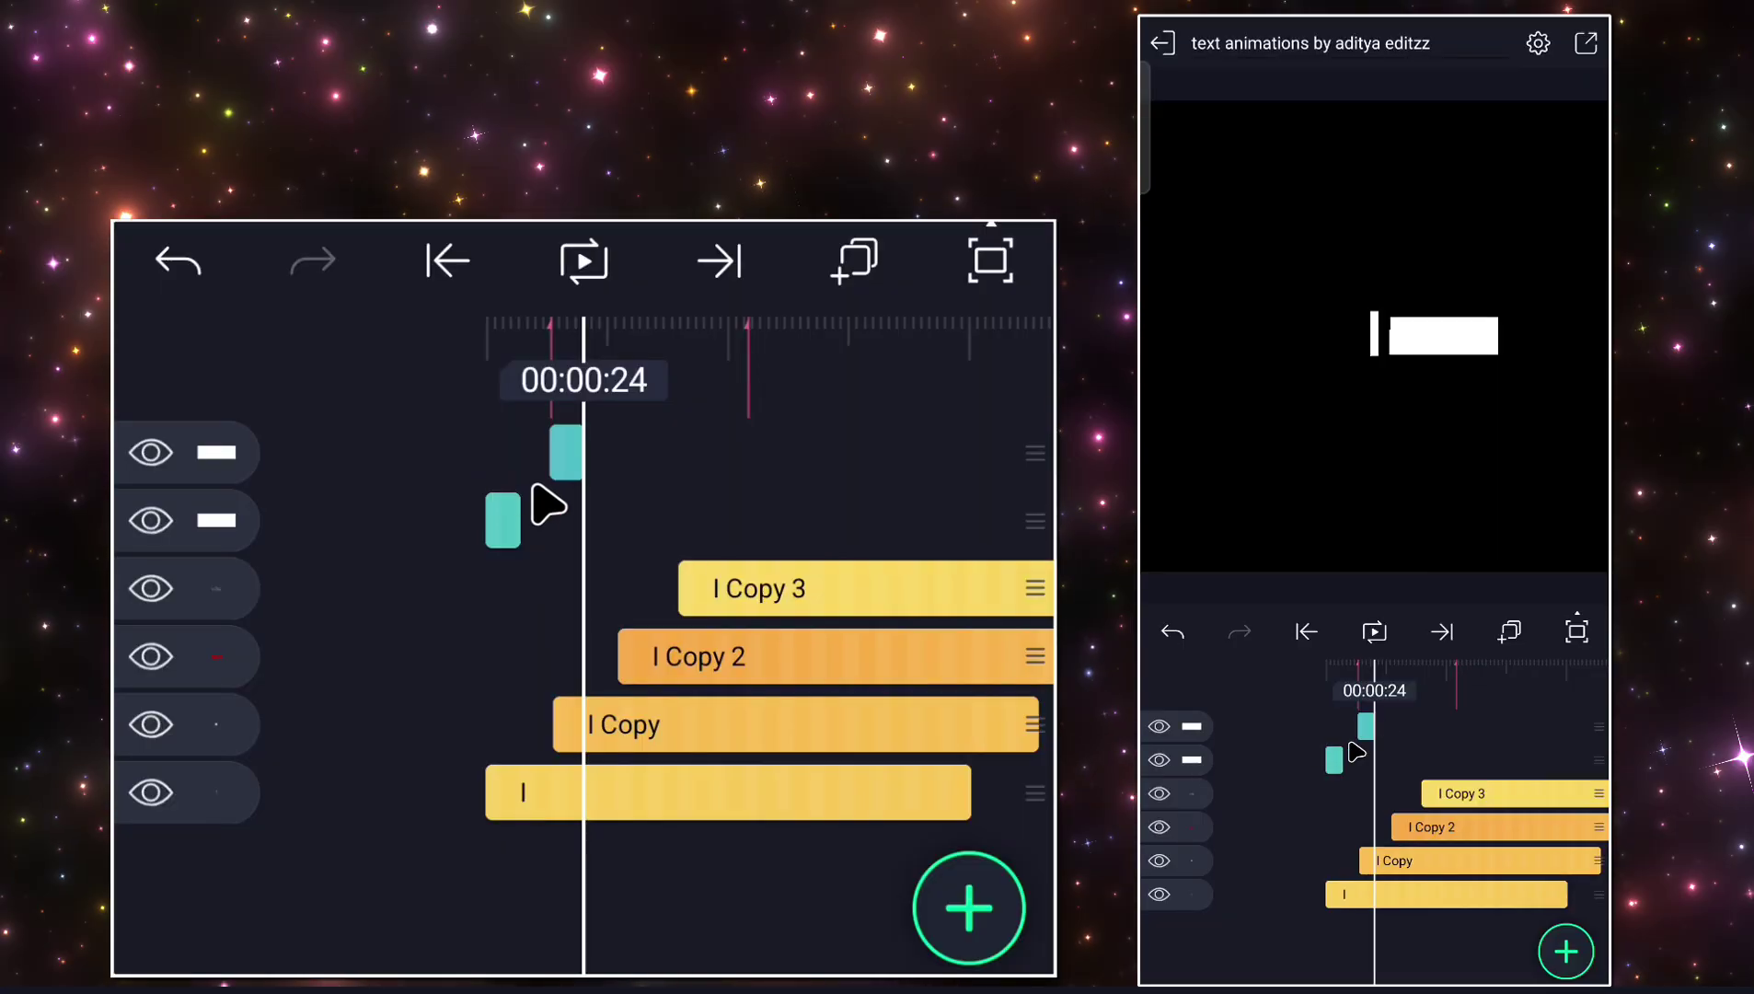
click(552, 478)
click(290, 853)
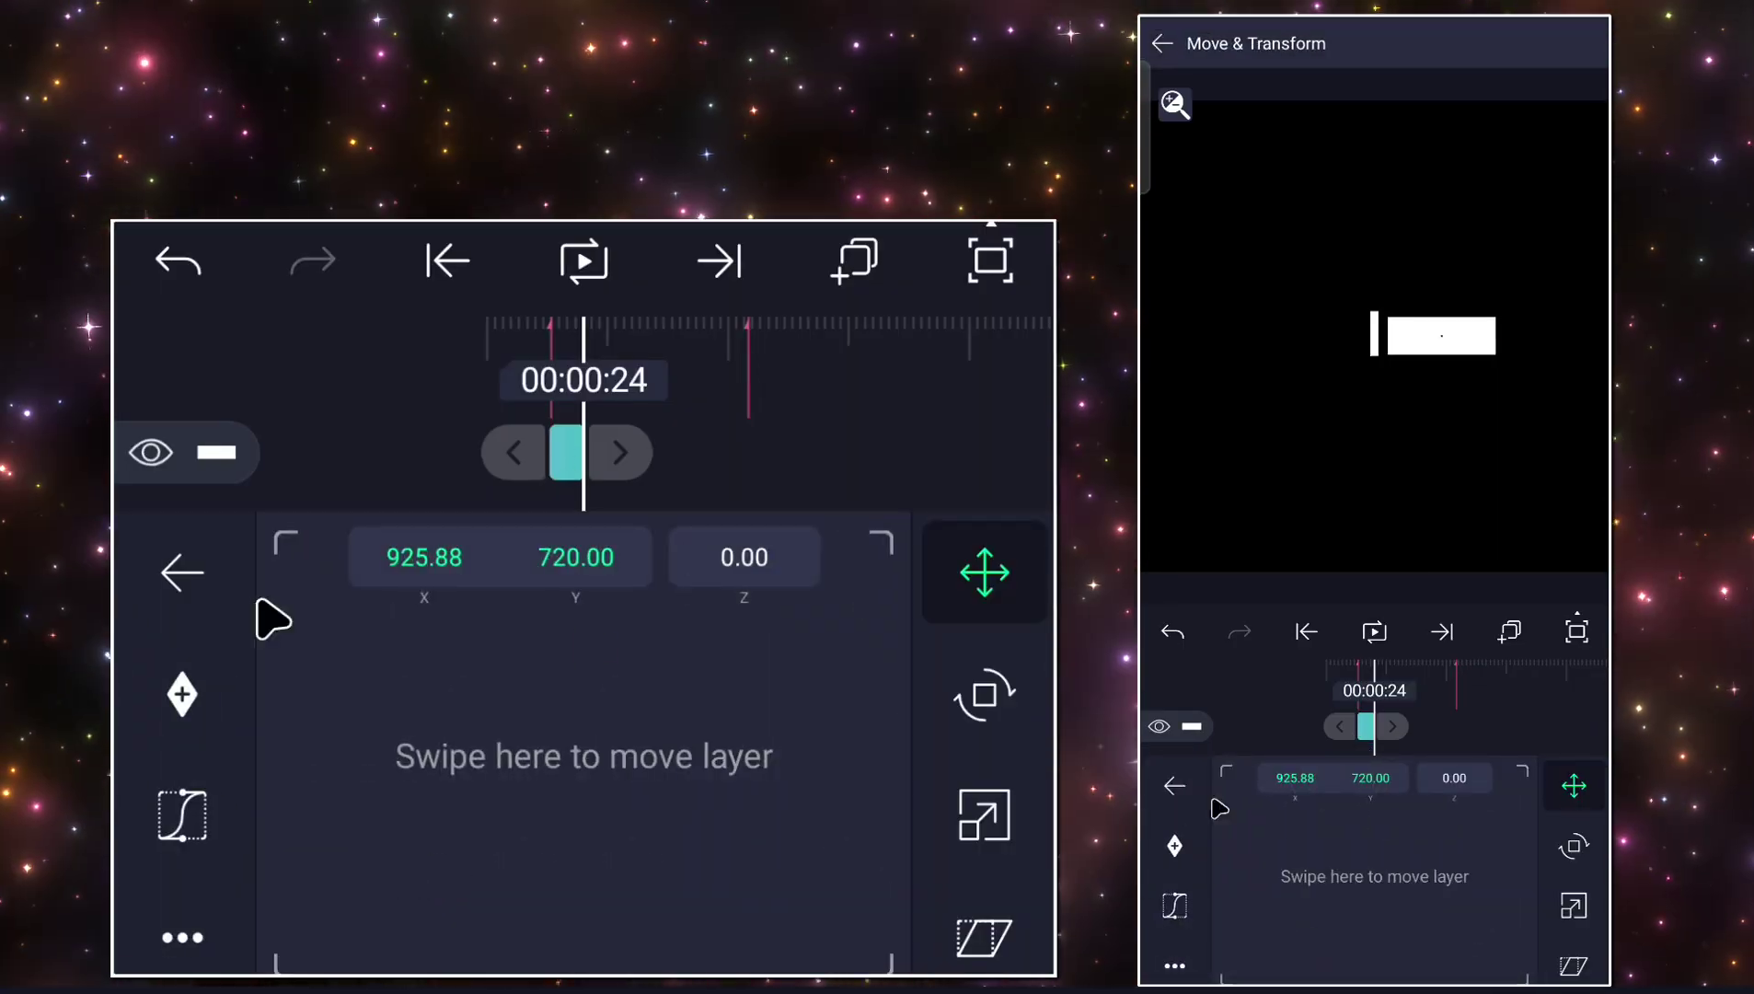
click(148, 569)
click(136, 567)
Duplicate the "M" rectangle and align the duplicate's start with the red name layer at 00:00:33.
drag(844, 836, 815, 888)
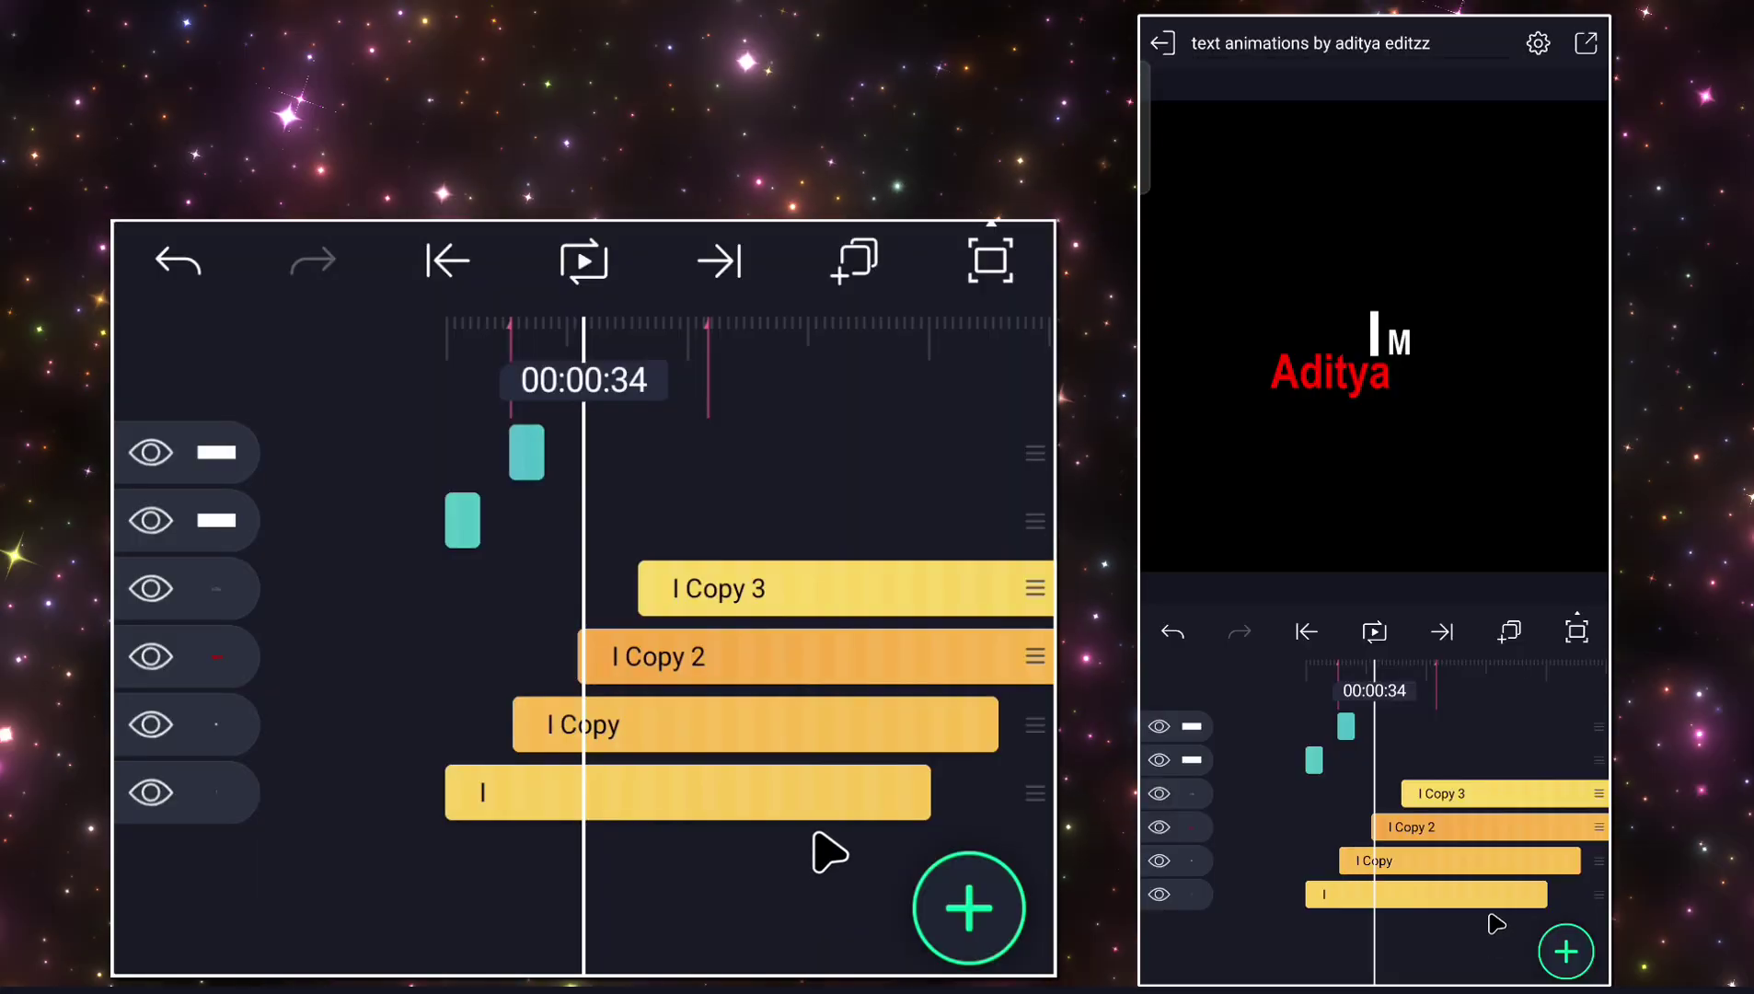
click(790, 642)
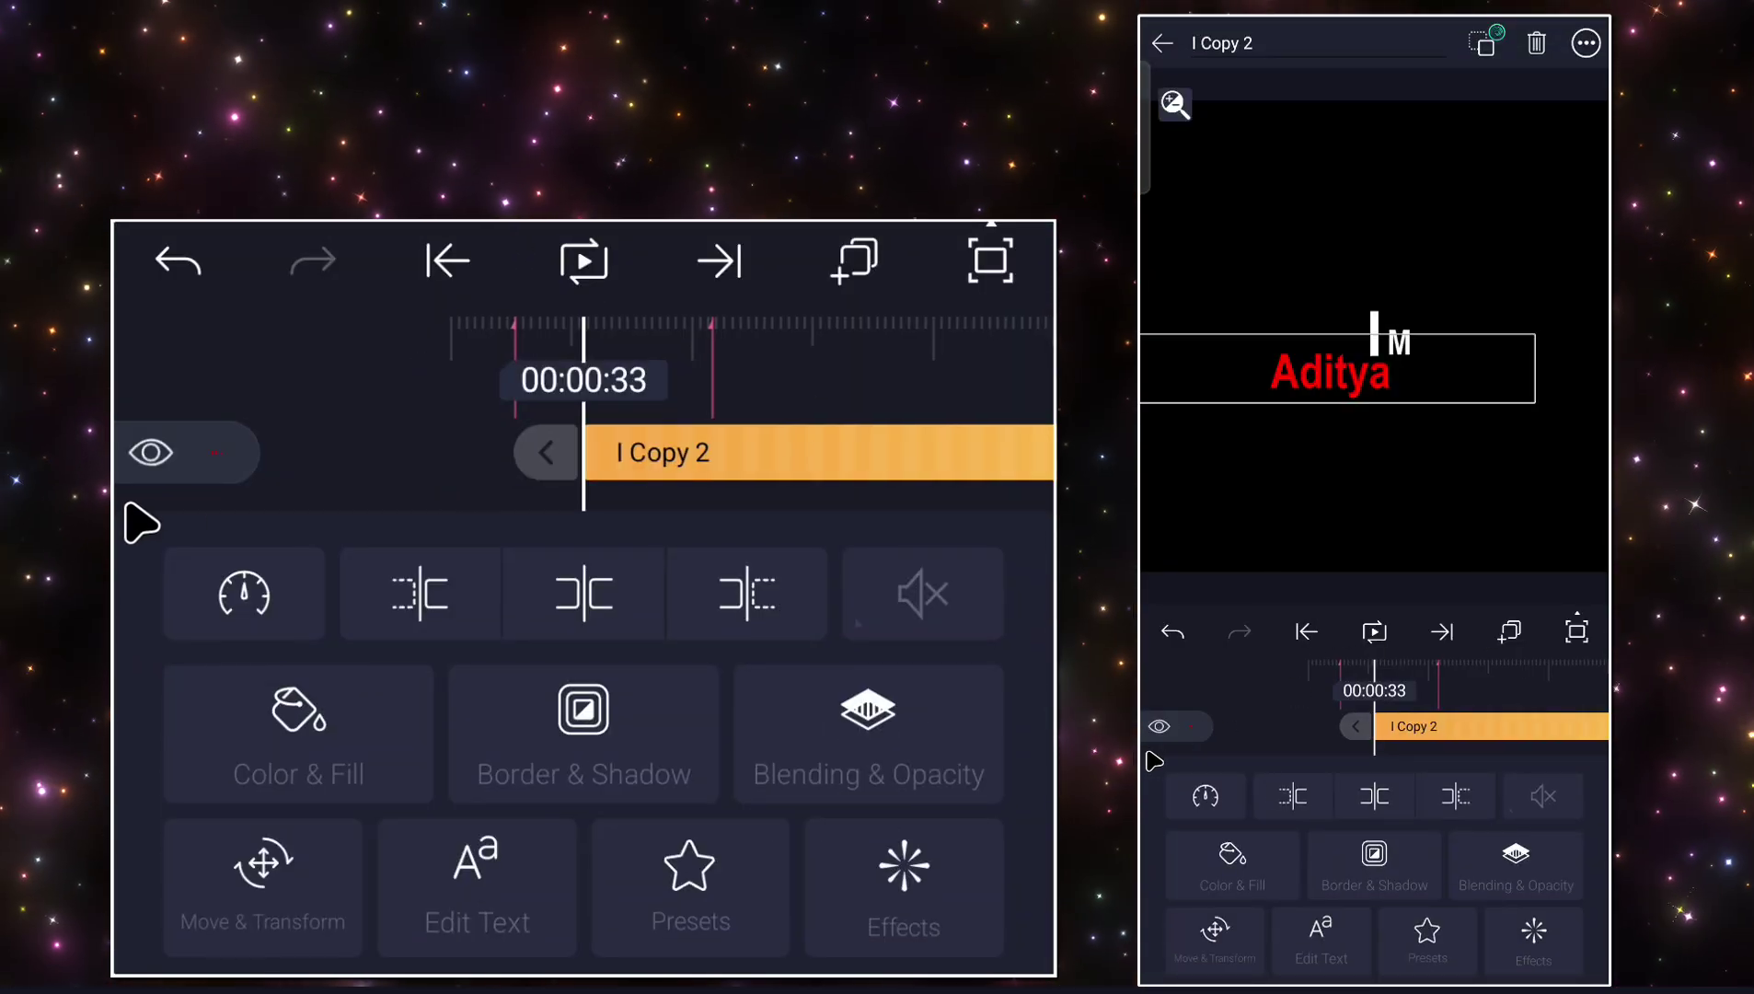
click(756, 450)
click(557, 440)
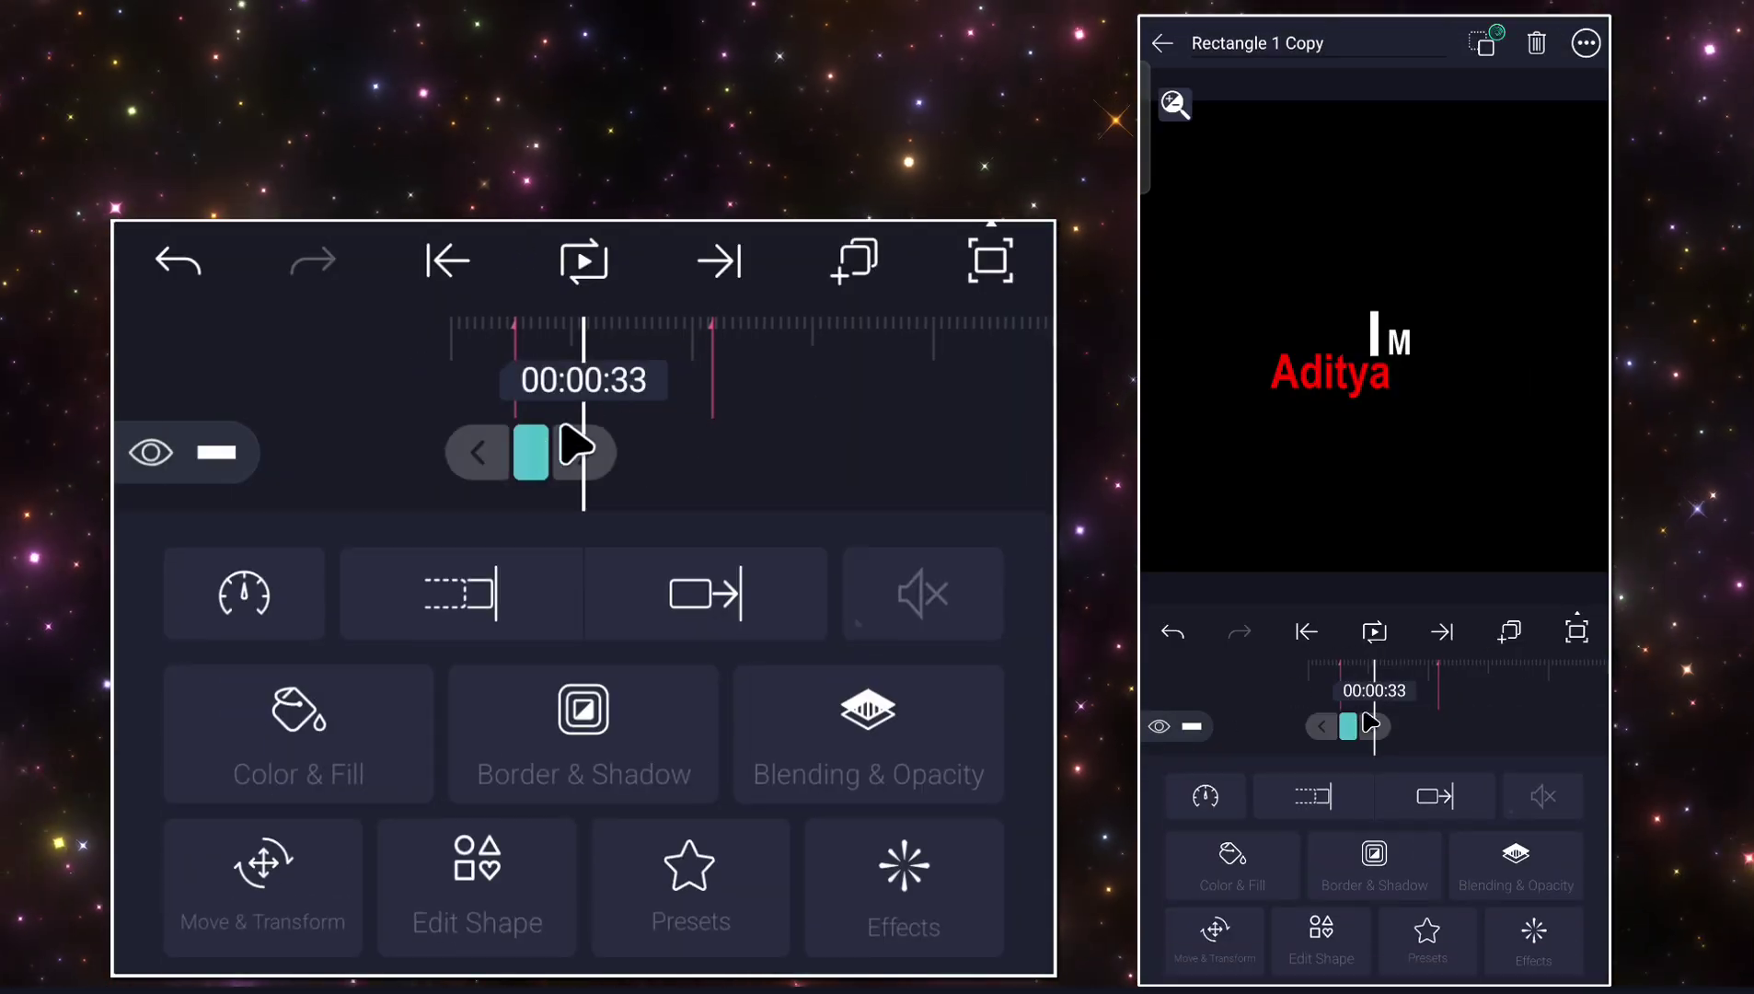
click(849, 261)
click(814, 435)
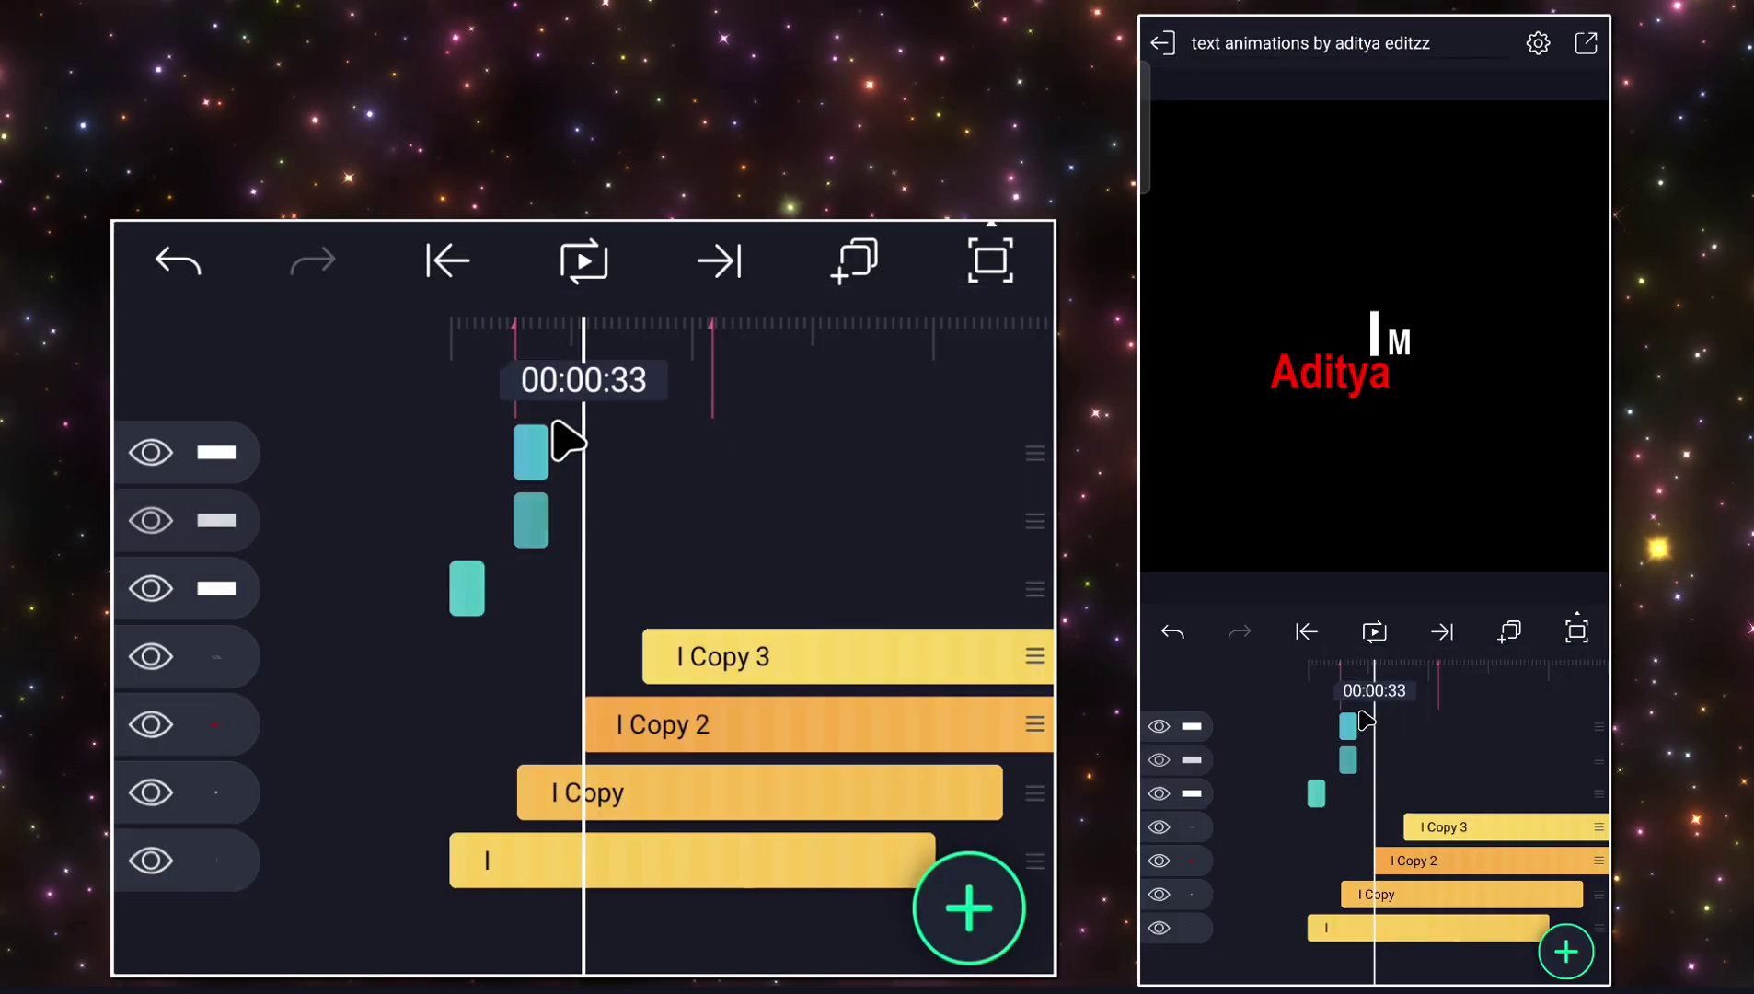
drag(539, 451, 596, 448)
Move the new rectangle down over the red name, to about X 530.42, Y 846.99.
click(593, 445)
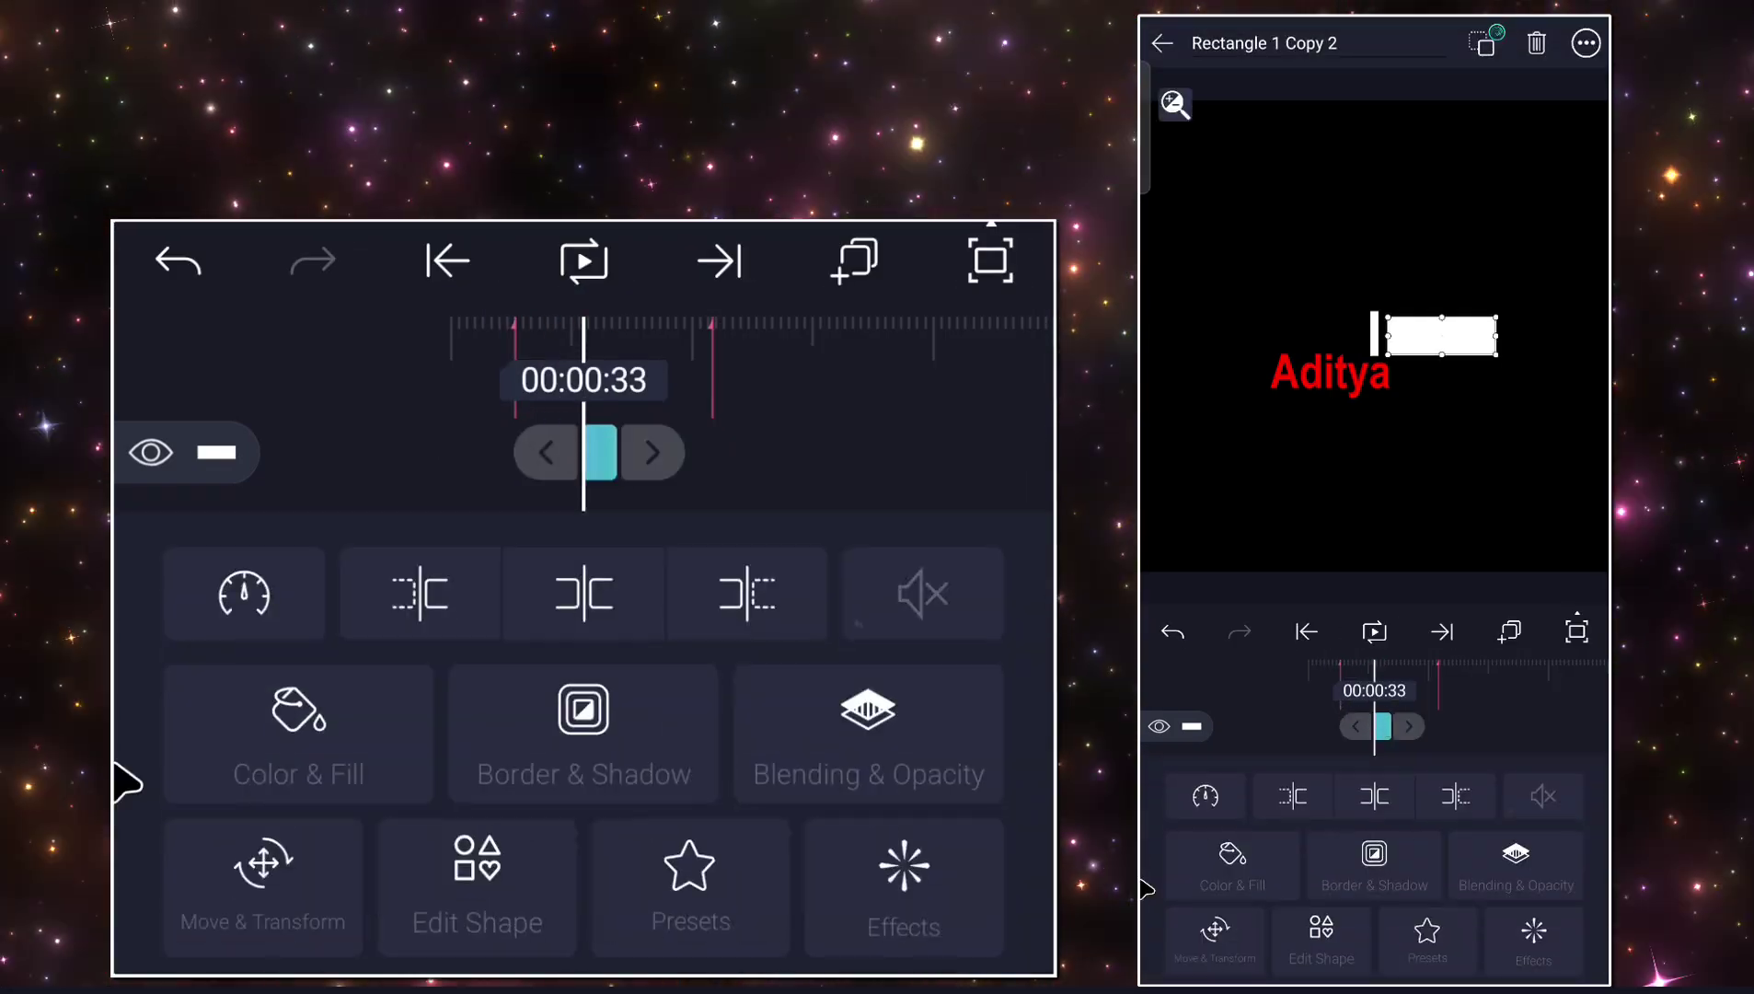
click(258, 874)
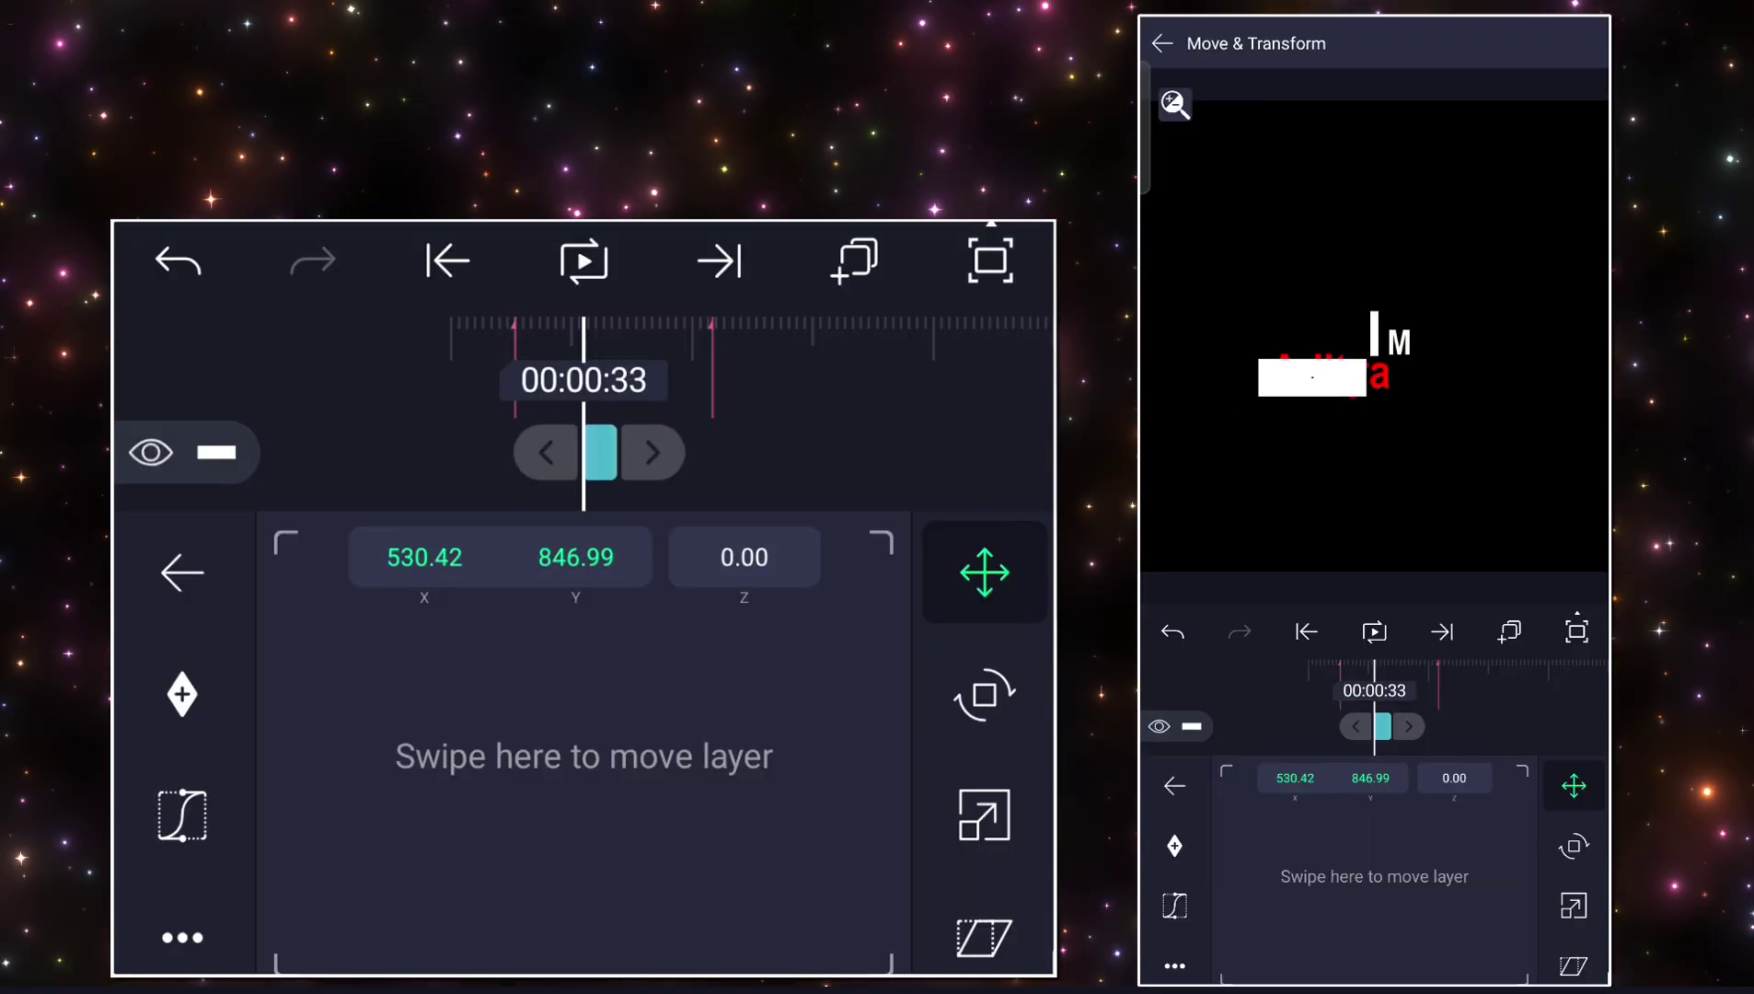
key(Escape)
Resize the name's rectangle to a Y size of 90 and widen it to span the whole red name.
click(493, 869)
drag(731, 573, 398, 560)
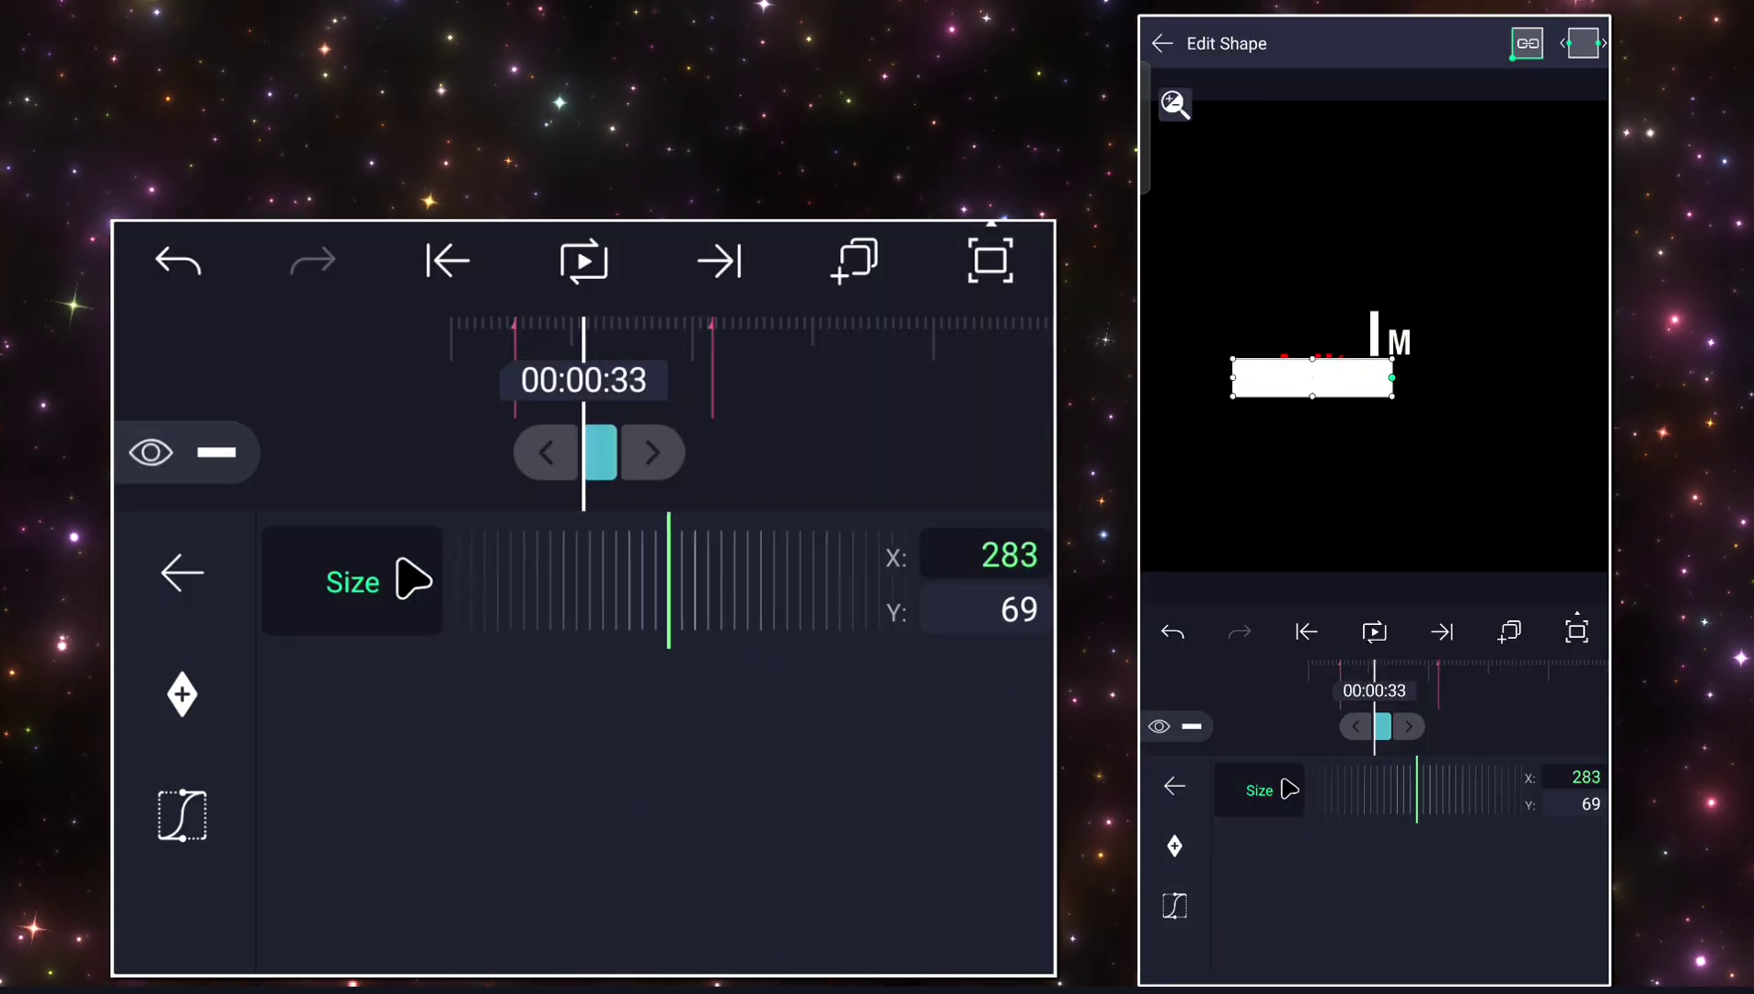
drag(651, 612, 854, 603)
click(965, 622)
drag(598, 584, 293, 552)
click(1018, 572)
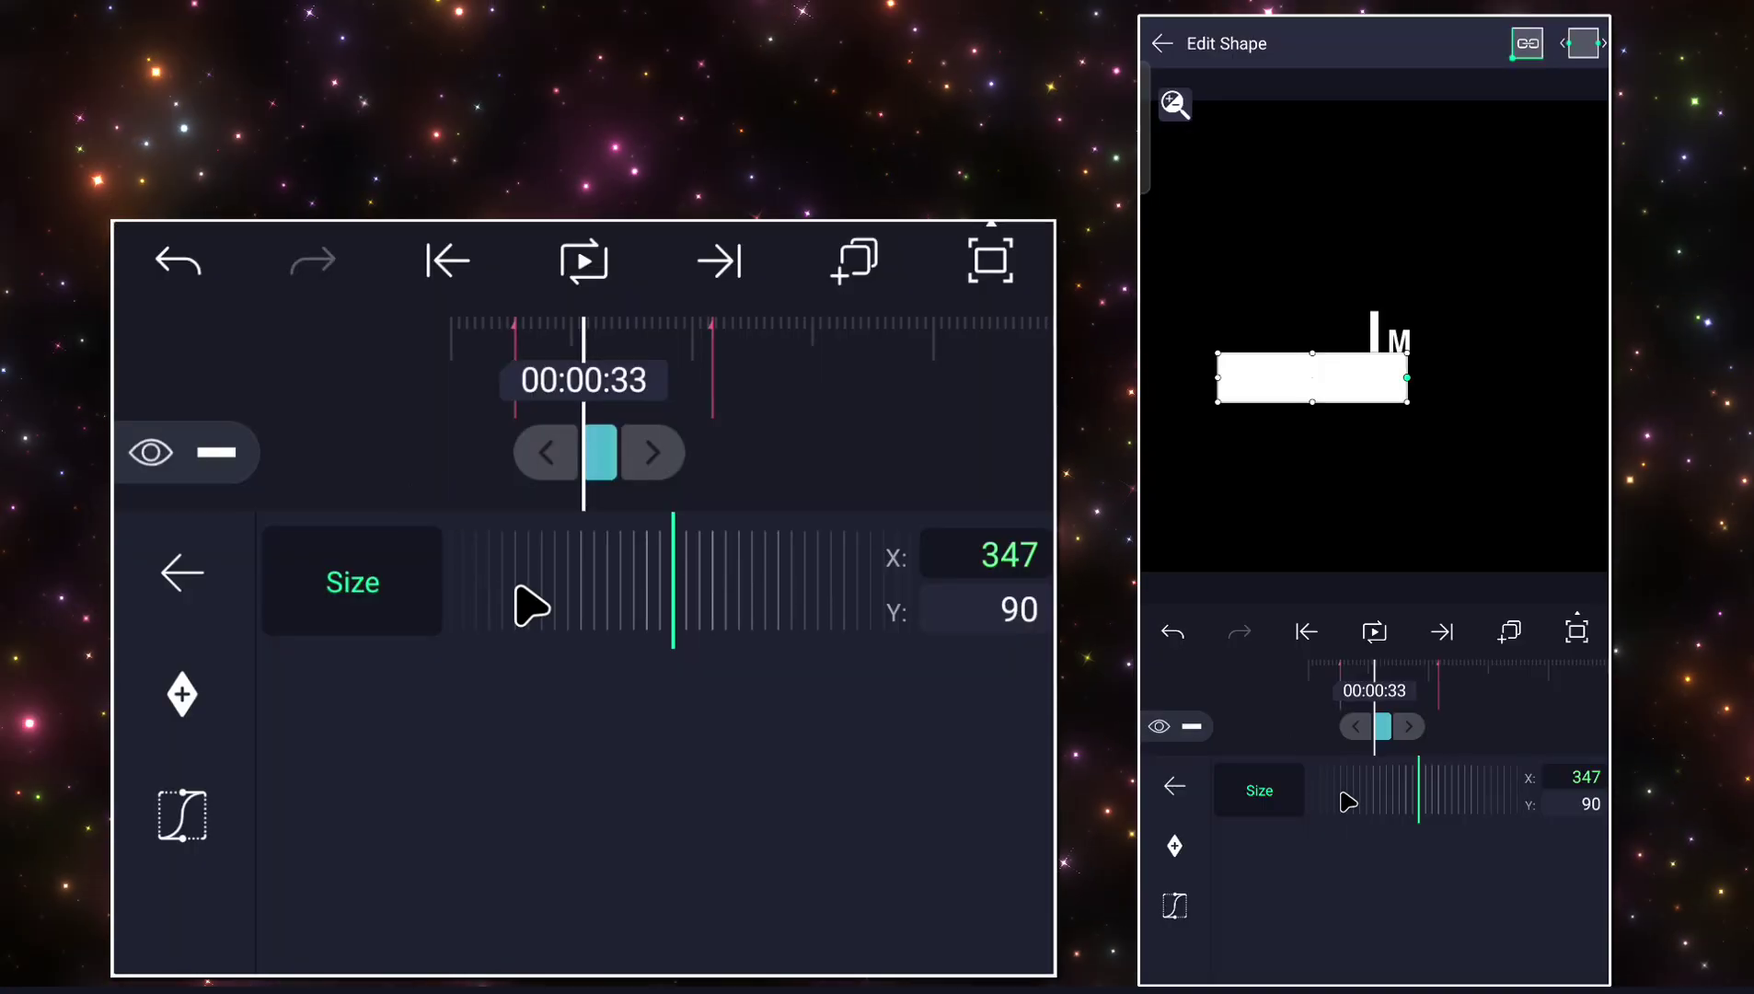
drag(519, 589, 697, 618)
key(Escape)
Reposition the resized rectangle over the red name at X 518.07, Y 862.18.
click(281, 839)
drag(456, 773, 432, 817)
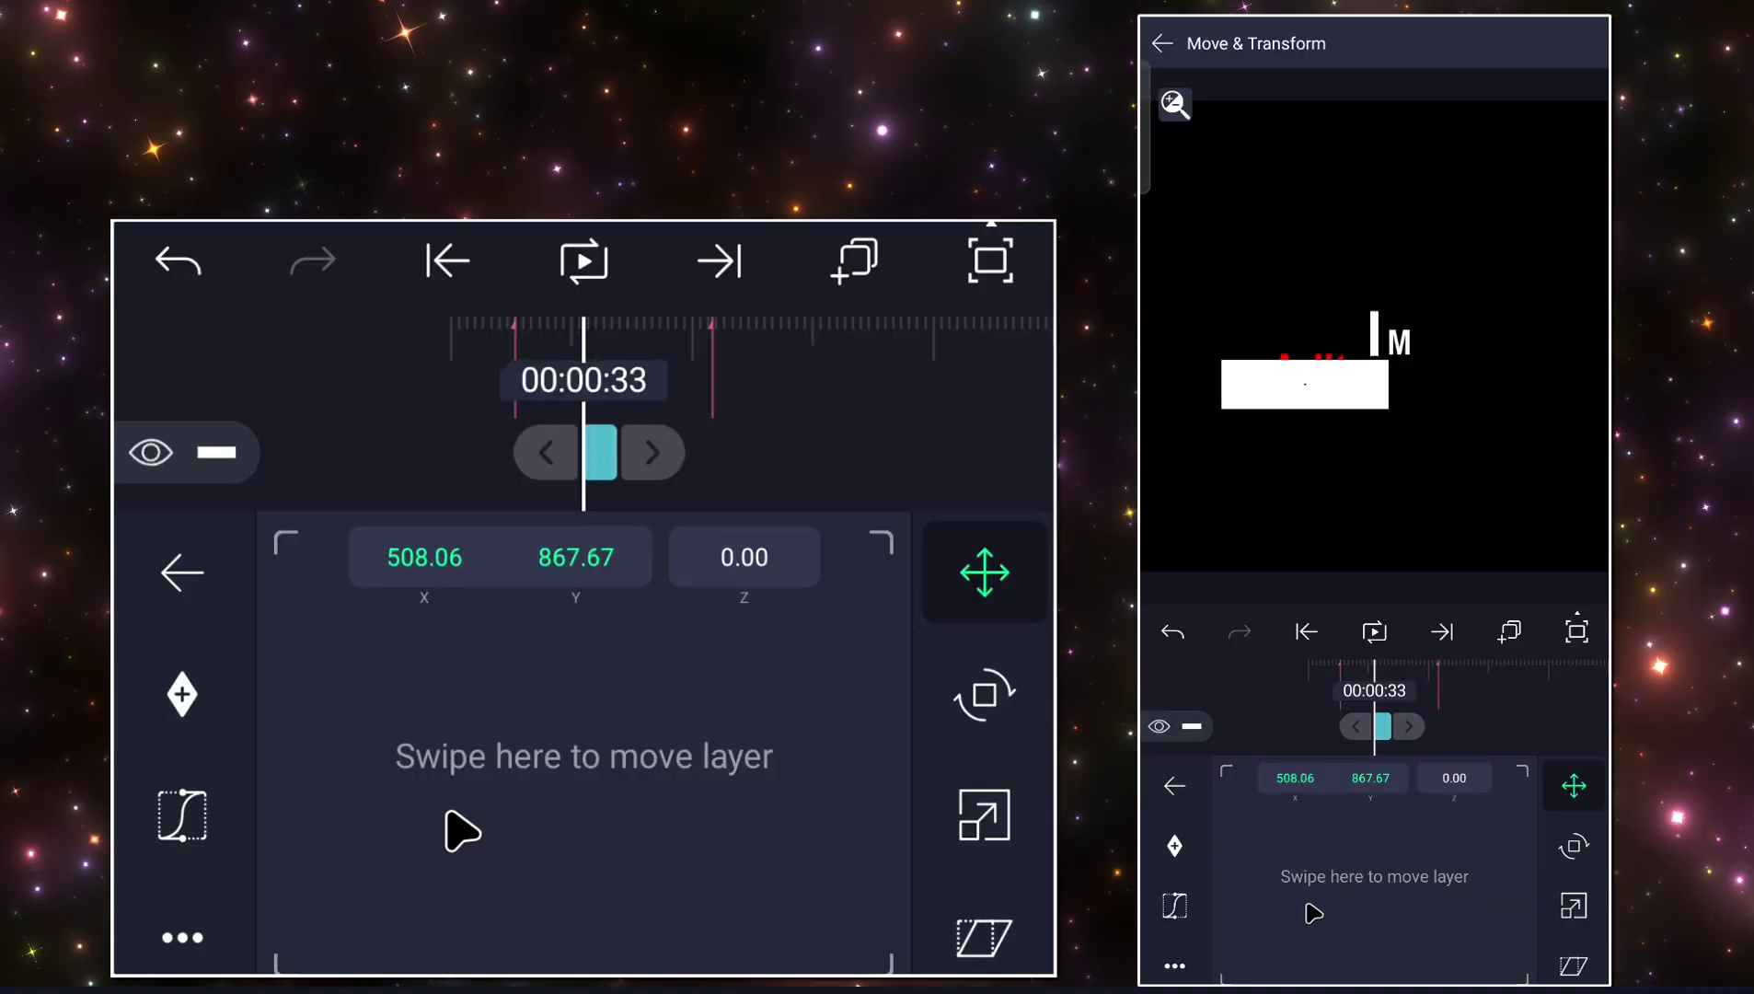
key(Escape)
key(Escape)
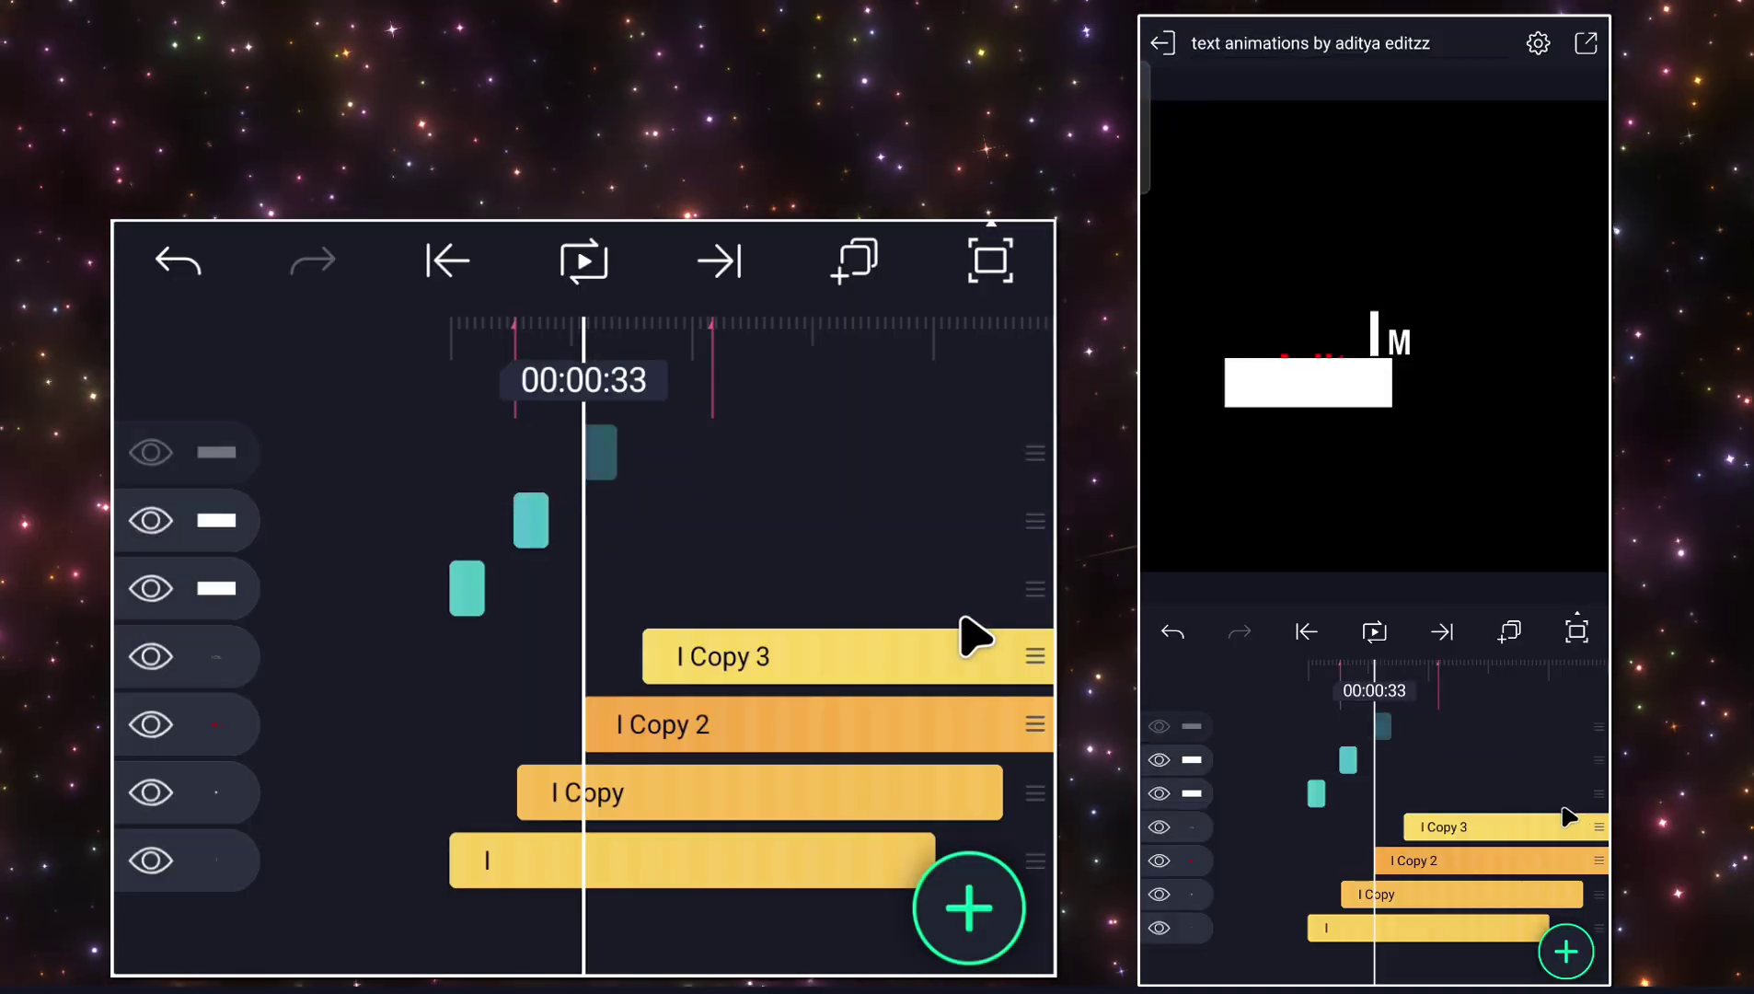
Scale the red name text down slightly and position it behind its rectangle at X 567.51, Y 836.06.
click(674, 736)
click(265, 824)
click(985, 814)
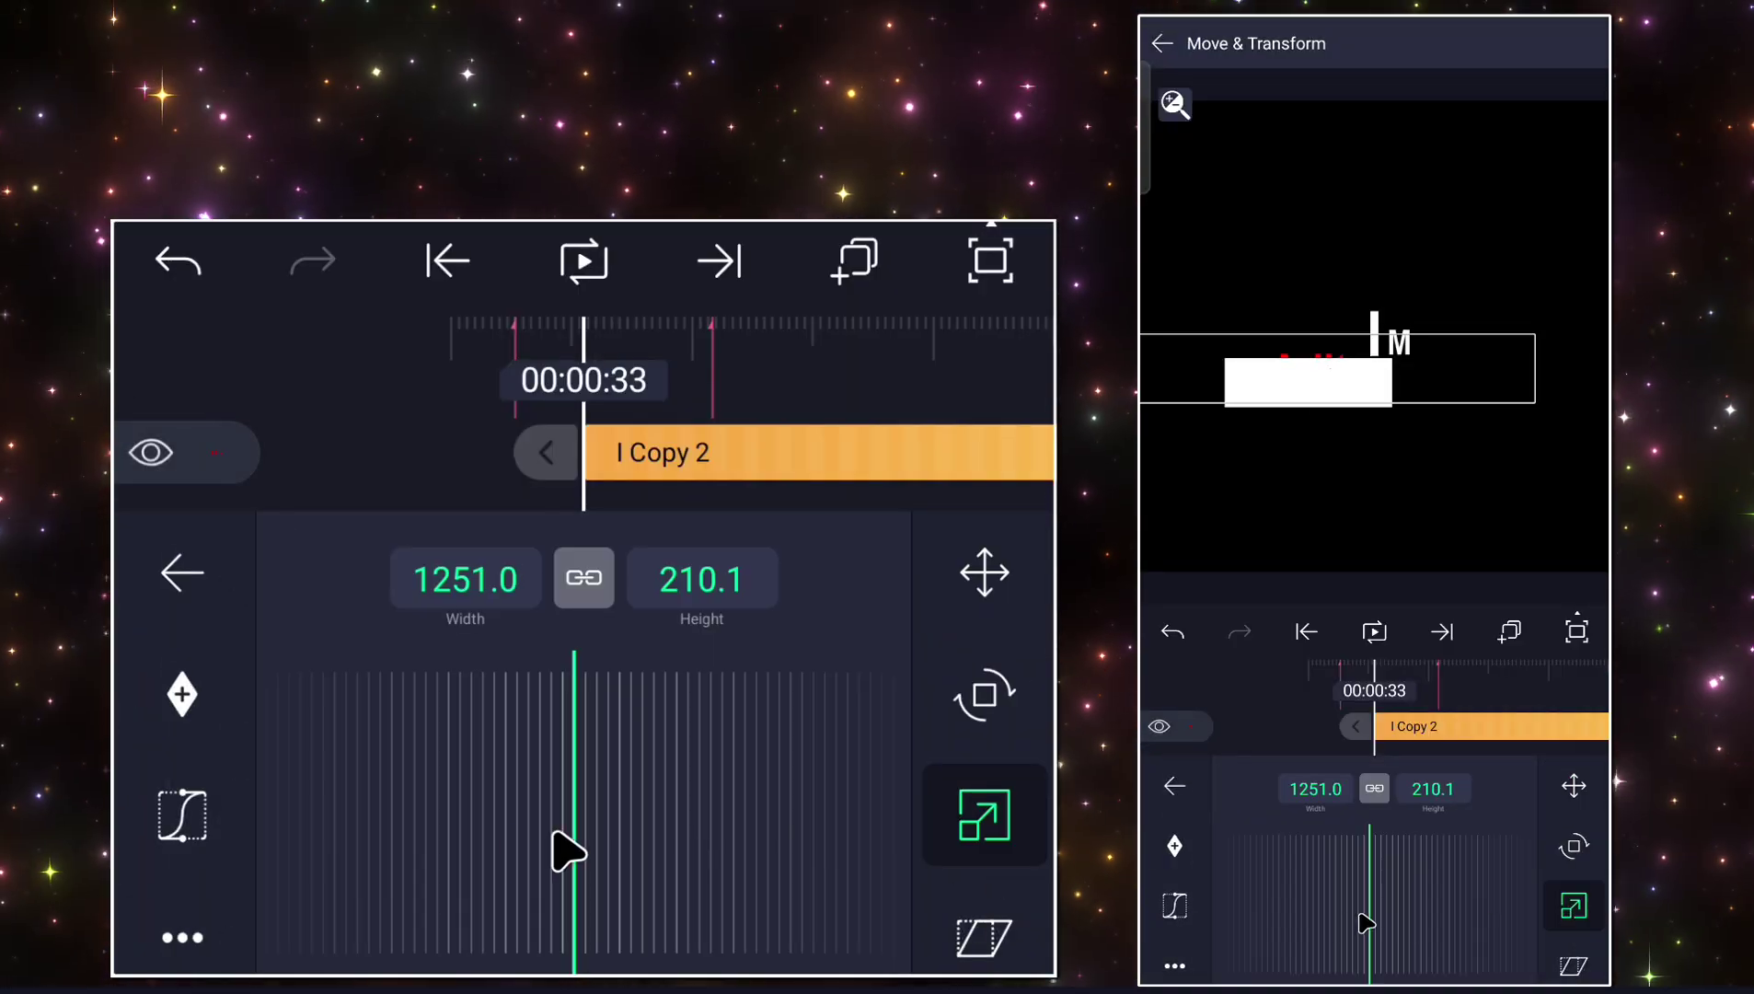
drag(568, 850, 754, 854)
click(981, 575)
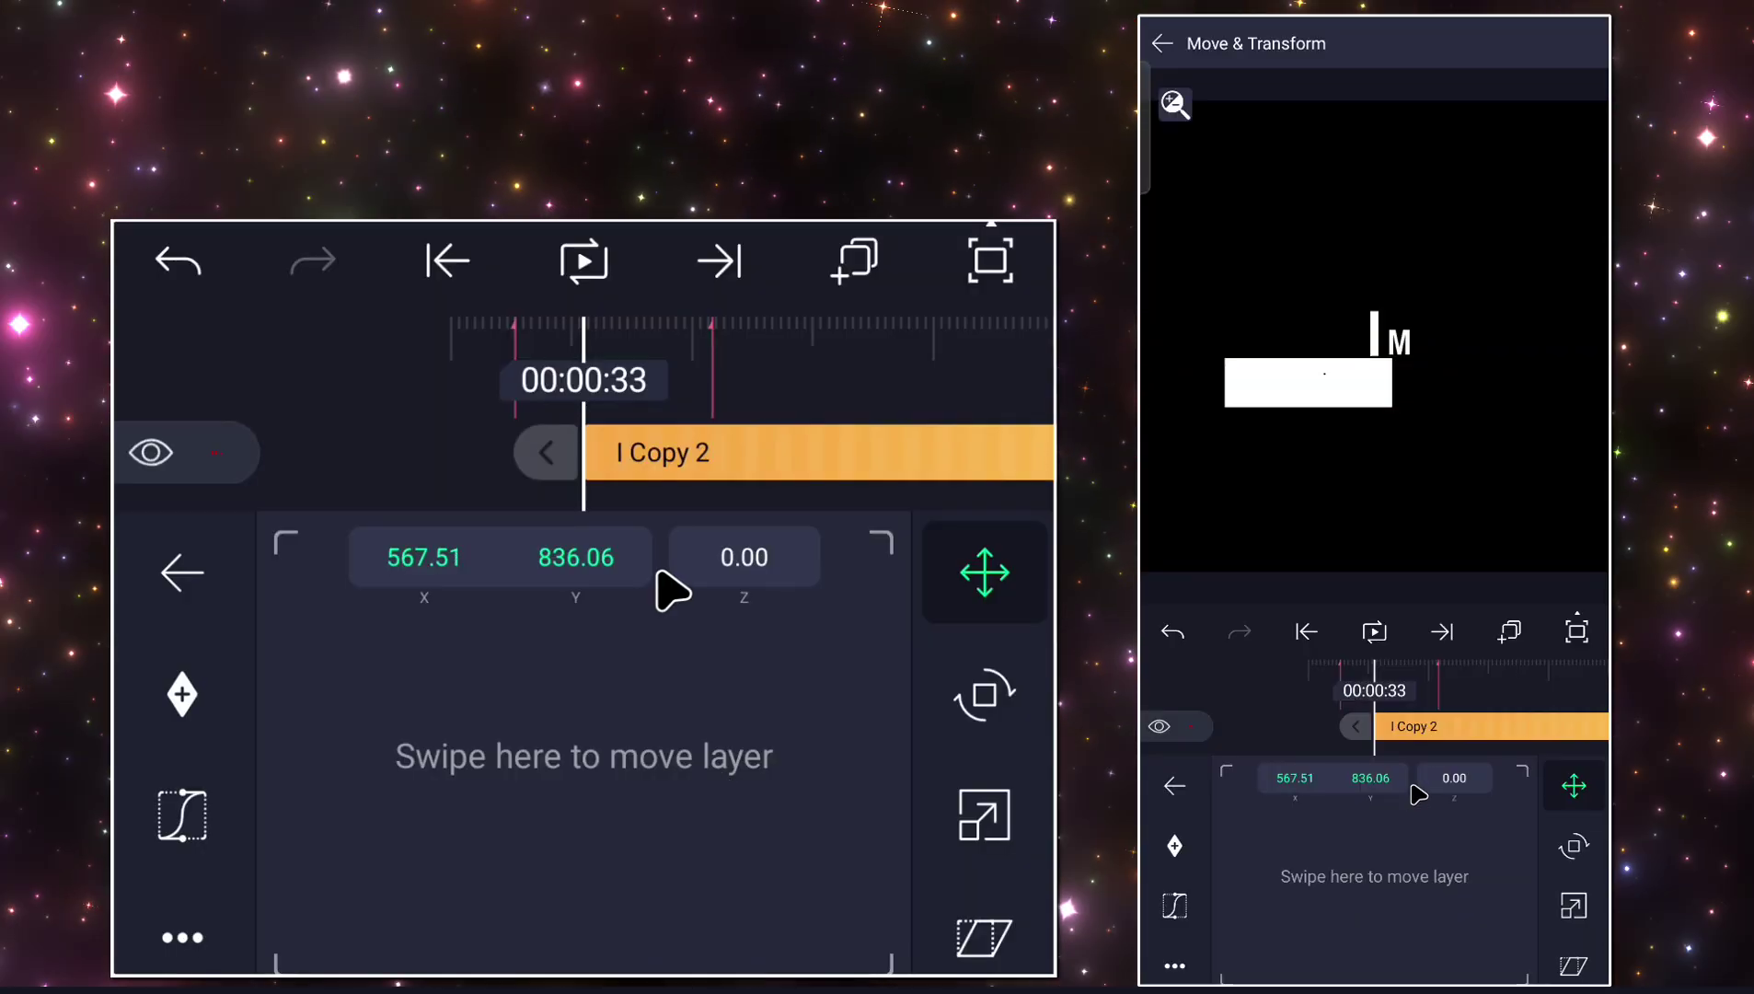
key(Escape)
key(Escape)
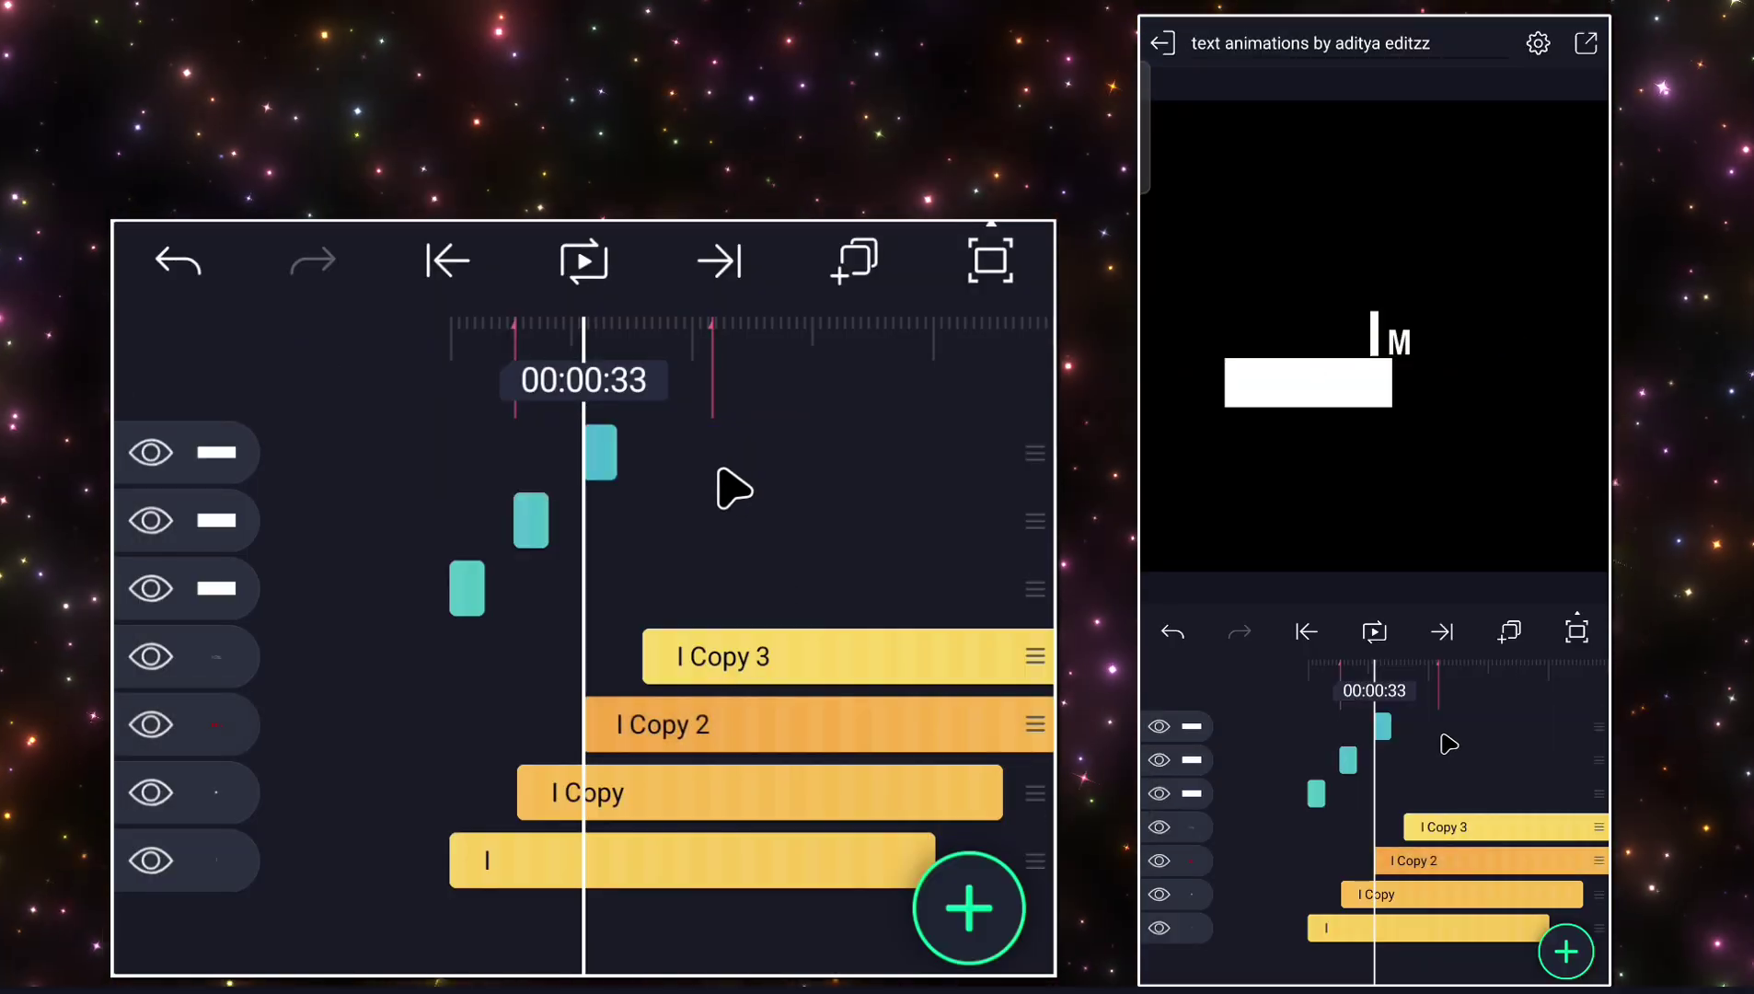
At 00:00:46, nudge the red name text slightly upward toward the "I" and "M".
drag(728, 485, 674, 486)
click(580, 727)
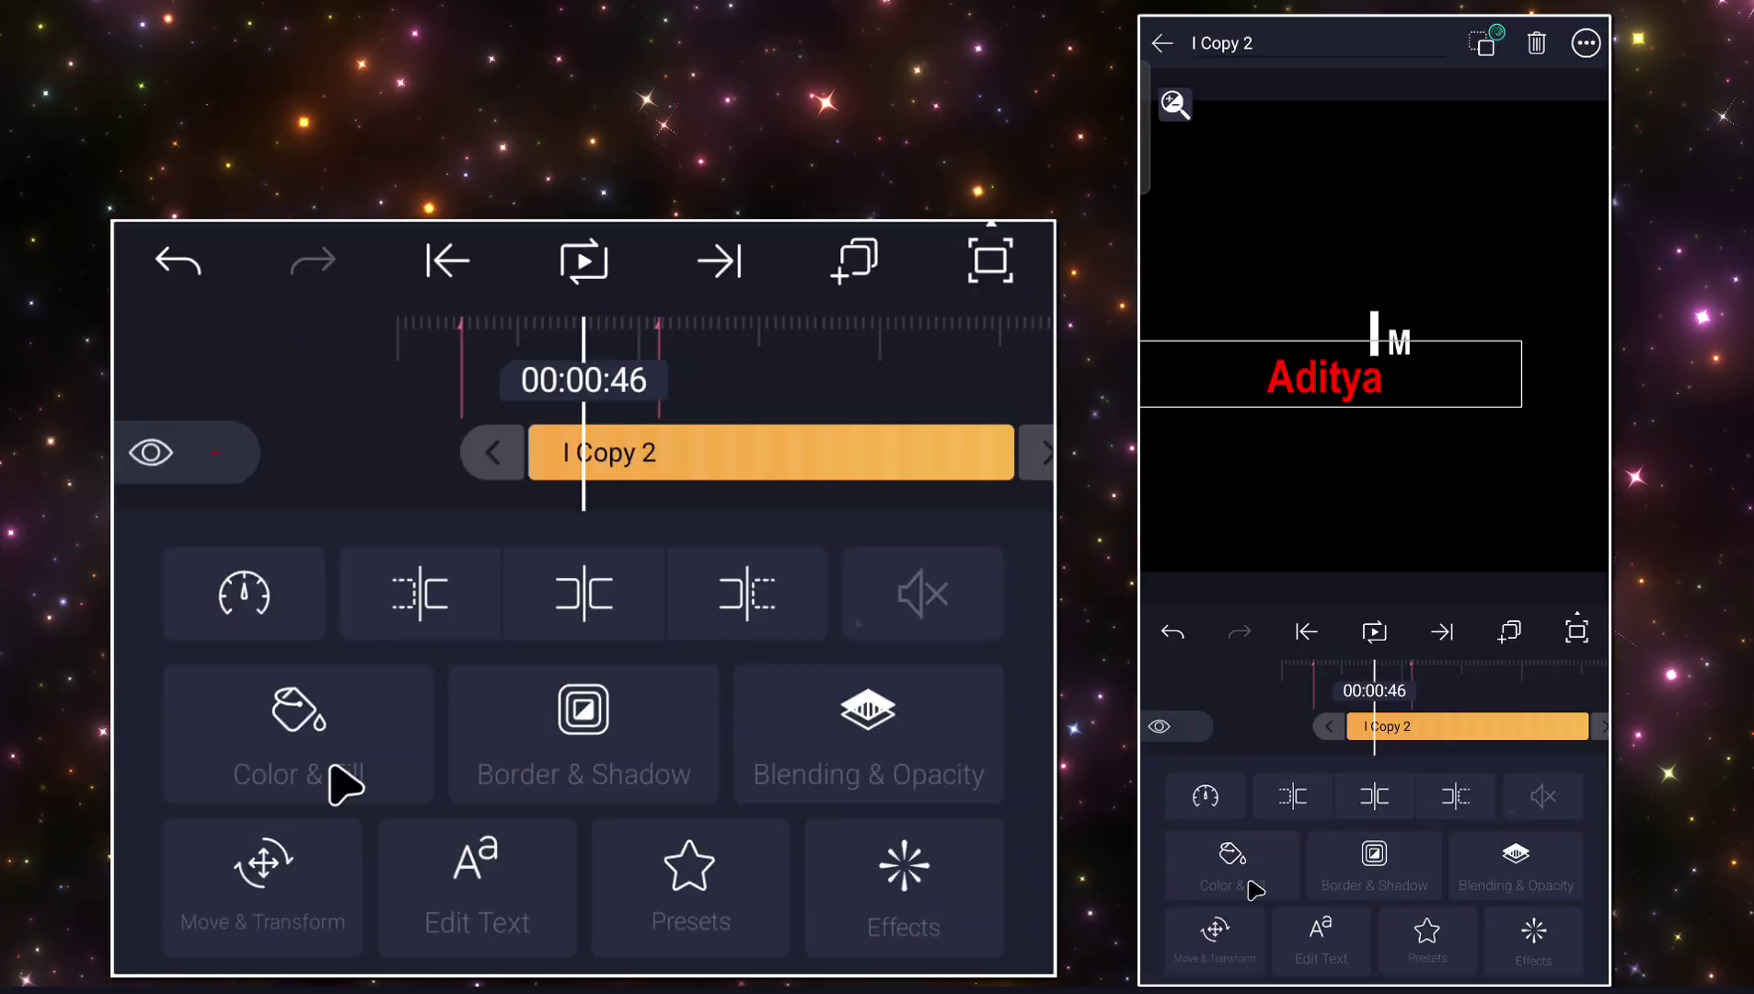
click(354, 833)
key(Escape)
key(Escape)
At 00:00:40, nudge the name's rectangle slightly left and up so it covers the red name.
mouse_move(738, 938)
mouse_down()
mouse_move(924, 959)
mouse_move(760, 934)
mouse_up()
click(576, 454)
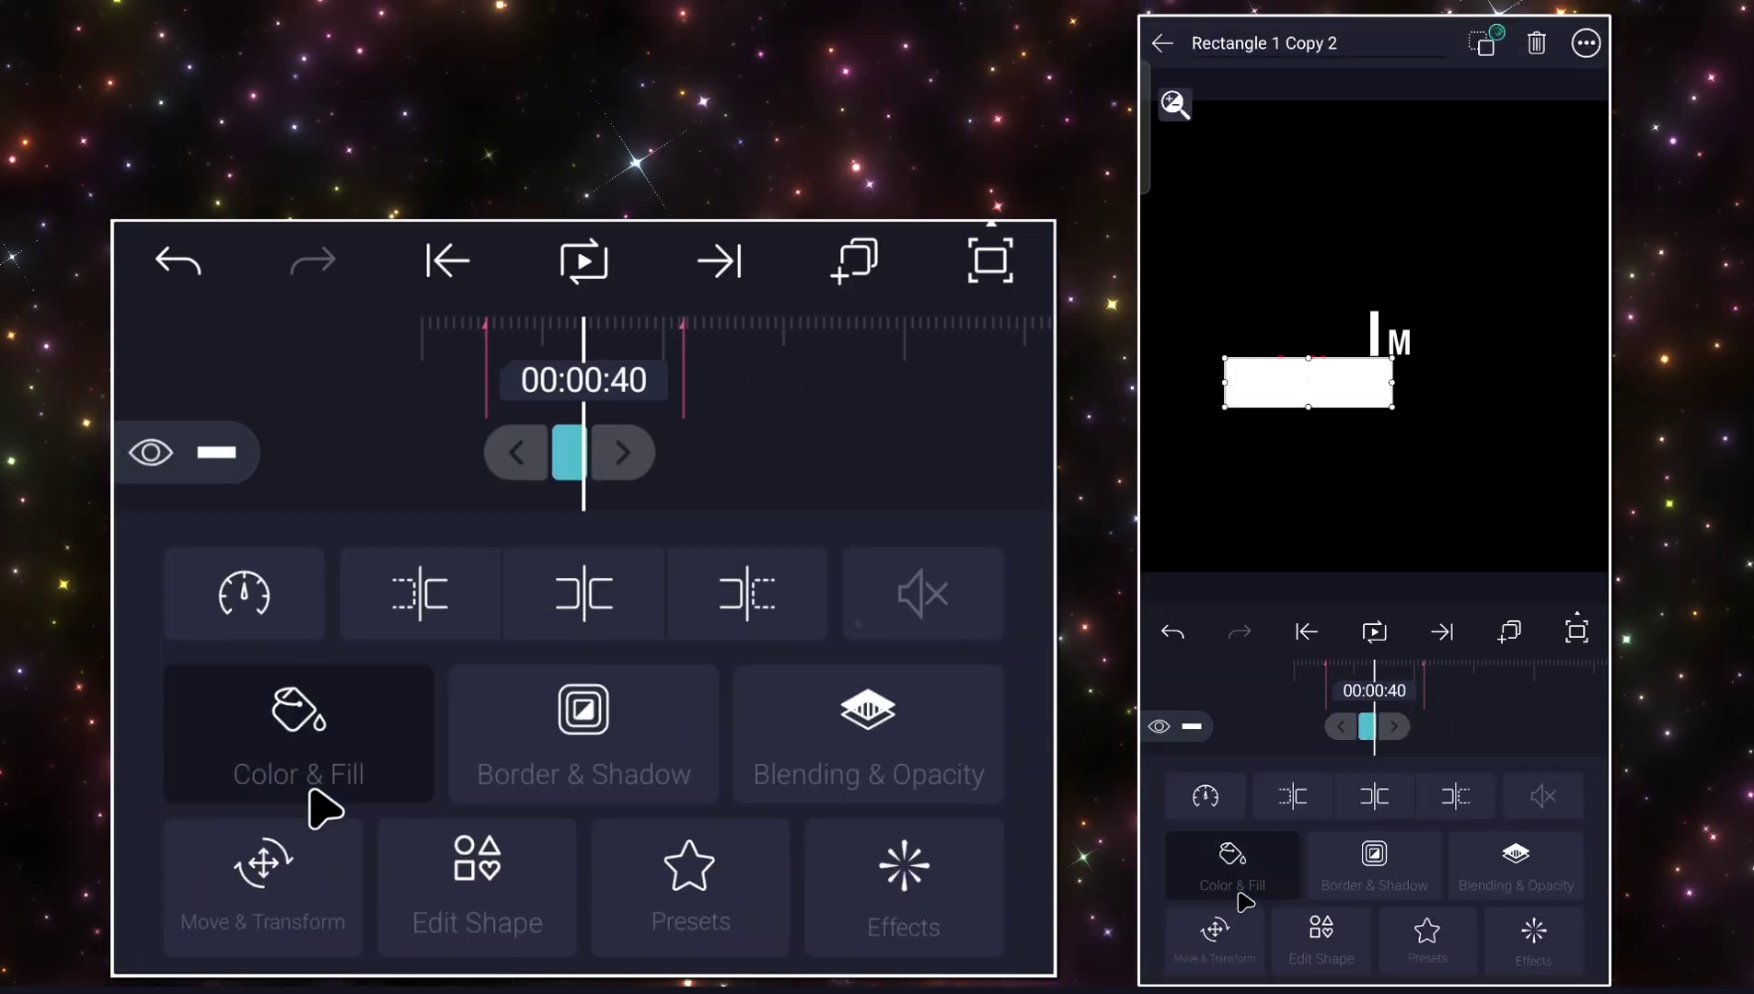
click(324, 802)
click(220, 593)
click(309, 927)
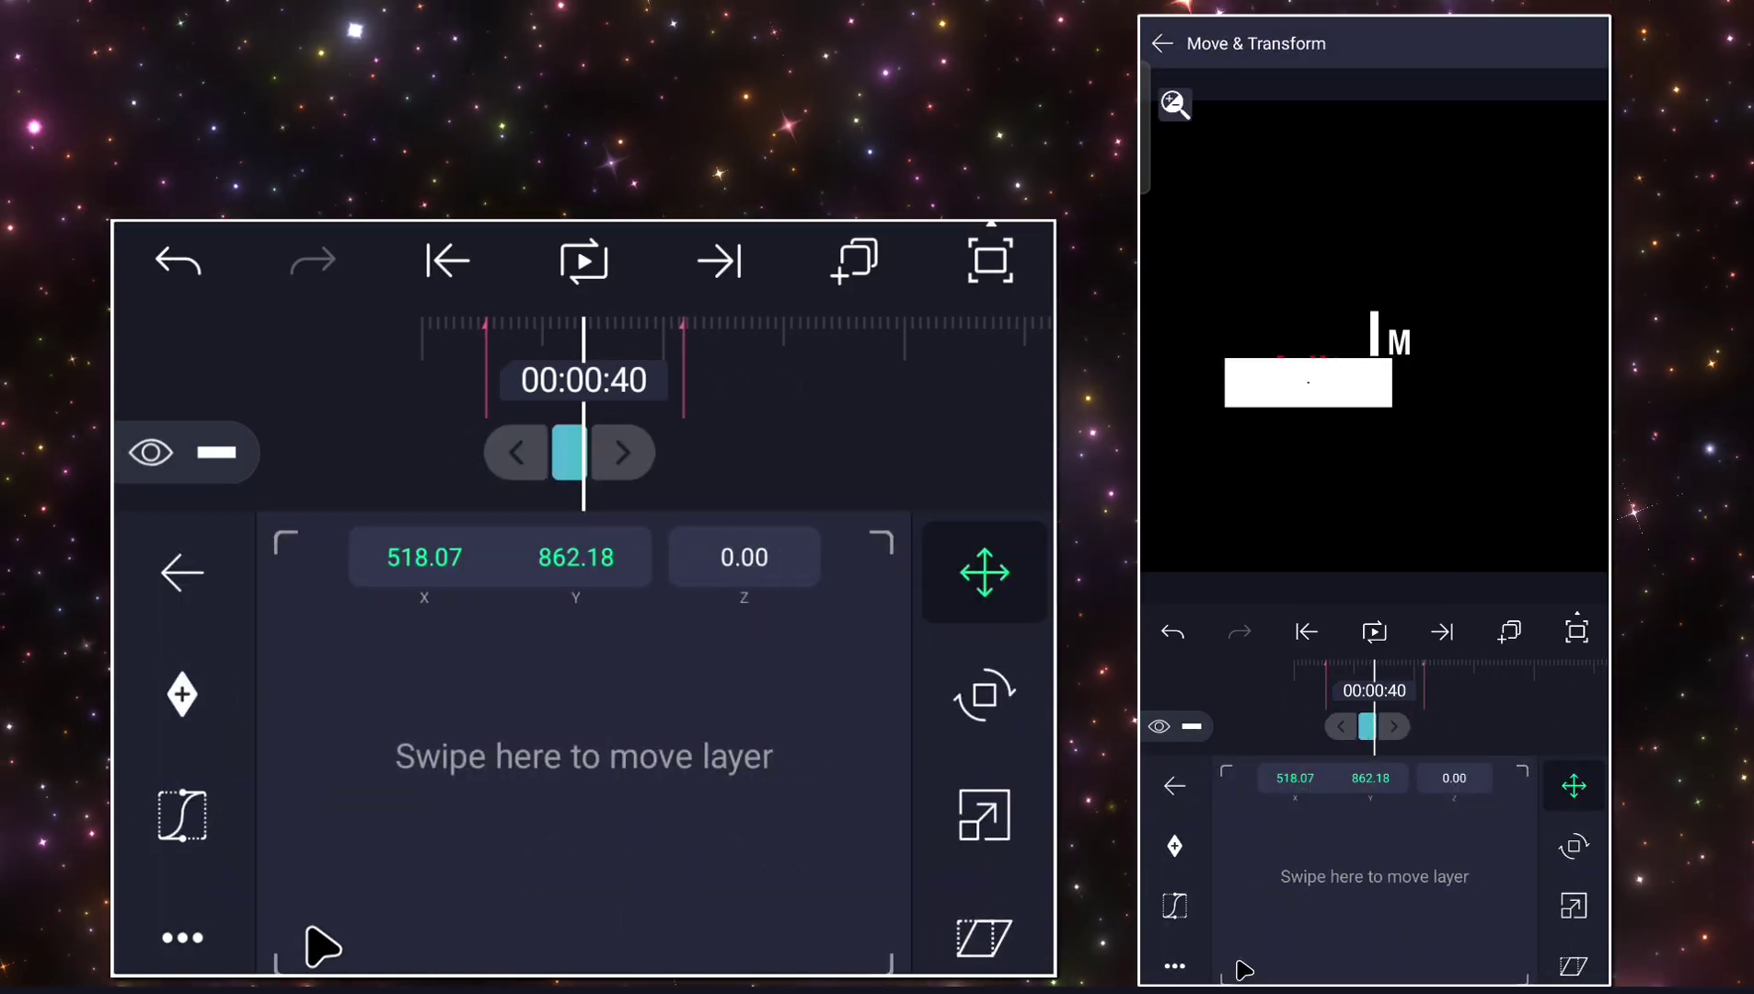
key(Escape)
key(Escape)
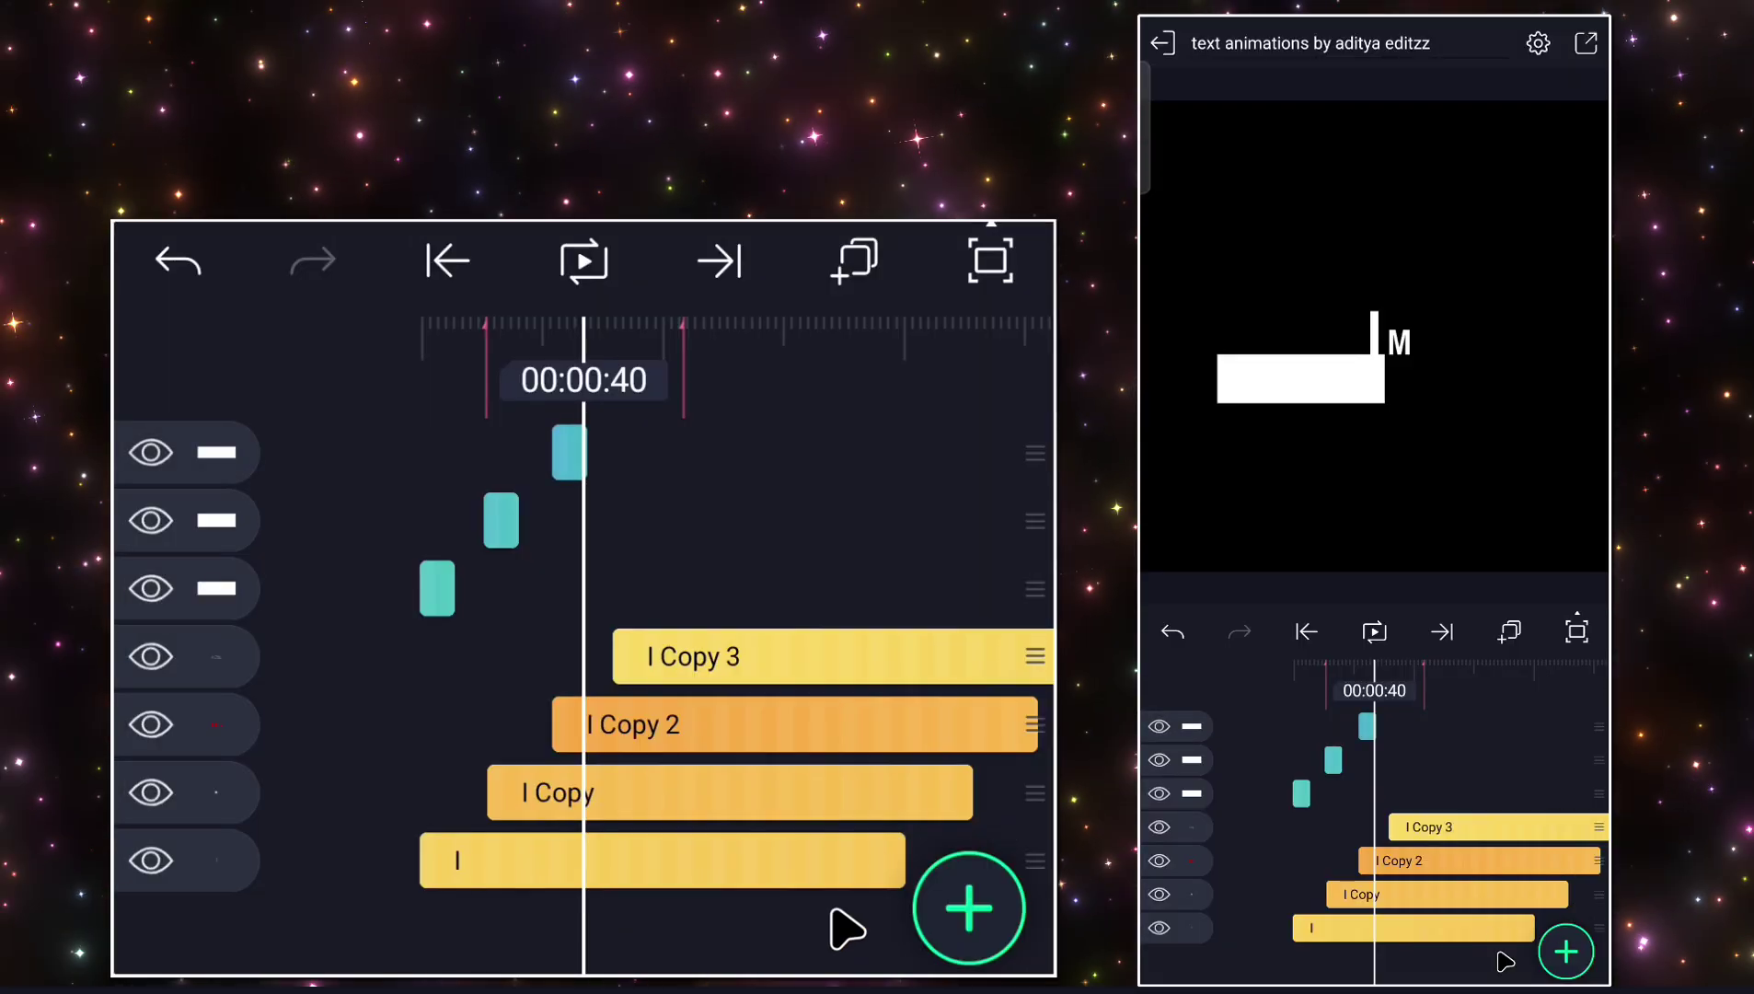
Duplicate the name's rectangle and align the duplicate's start with the "editzz" layer at 00:00:48.
mouse_move(830, 909)
mouse_down()
mouse_move(749, 881)
mouse_move(799, 912)
mouse_up()
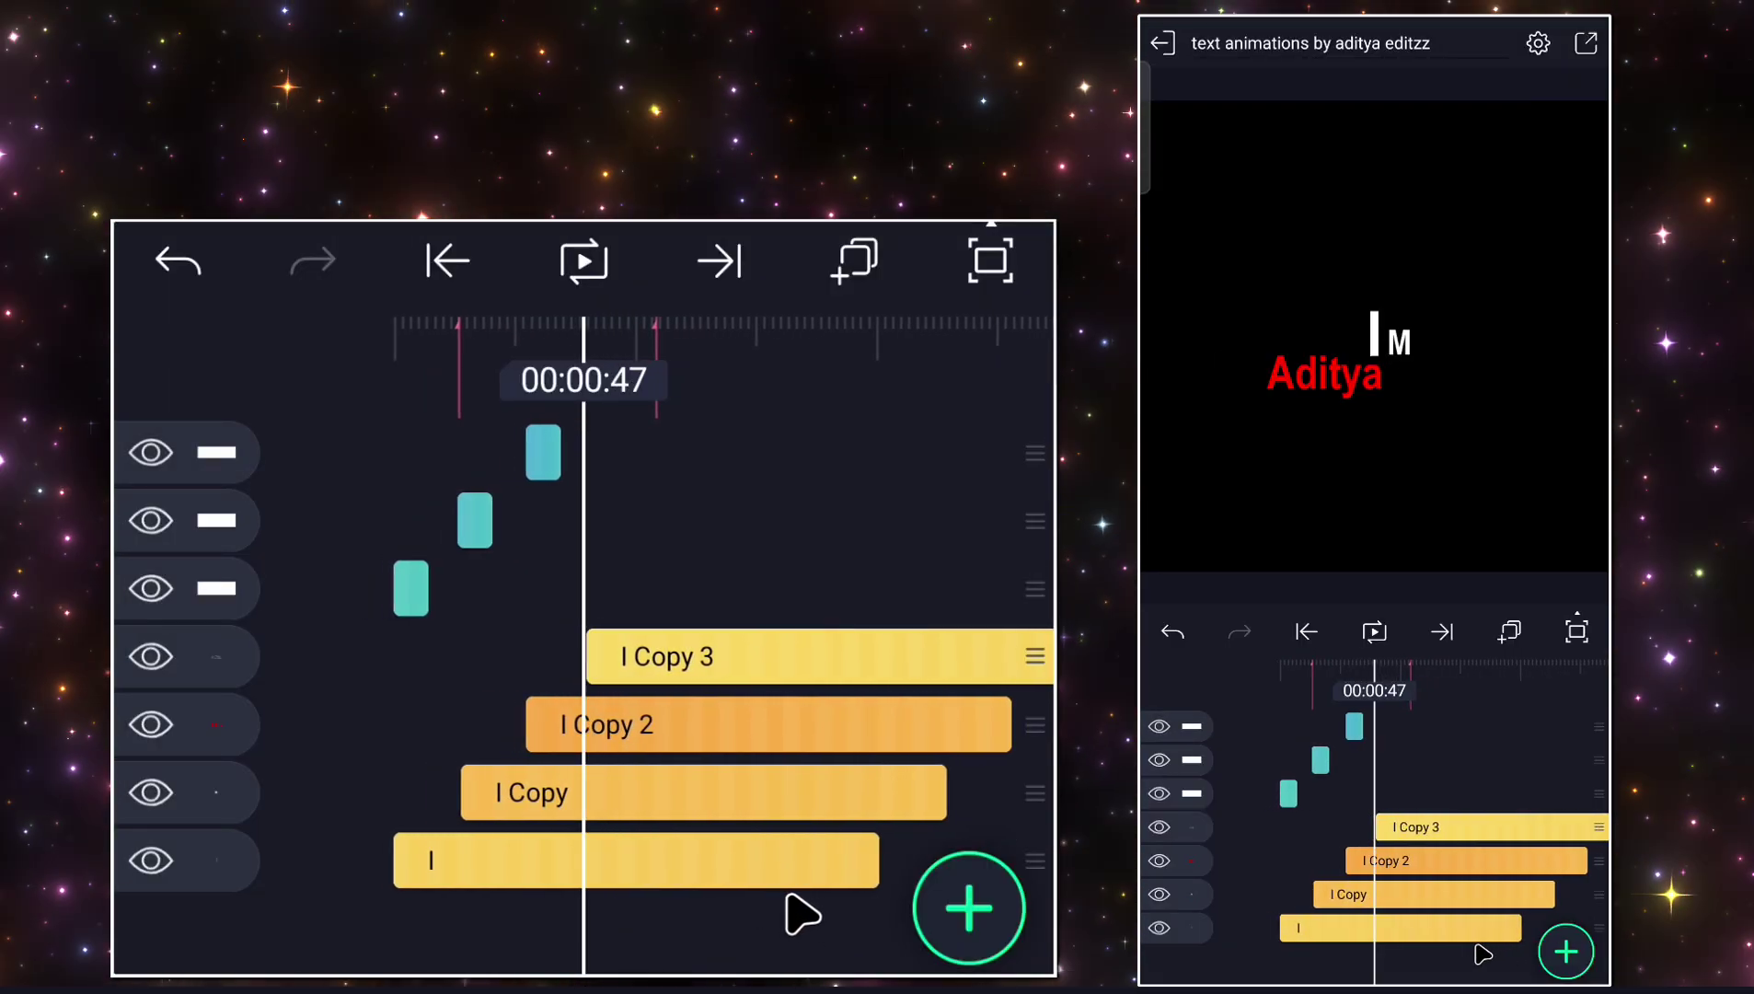
click(537, 452)
click(854, 261)
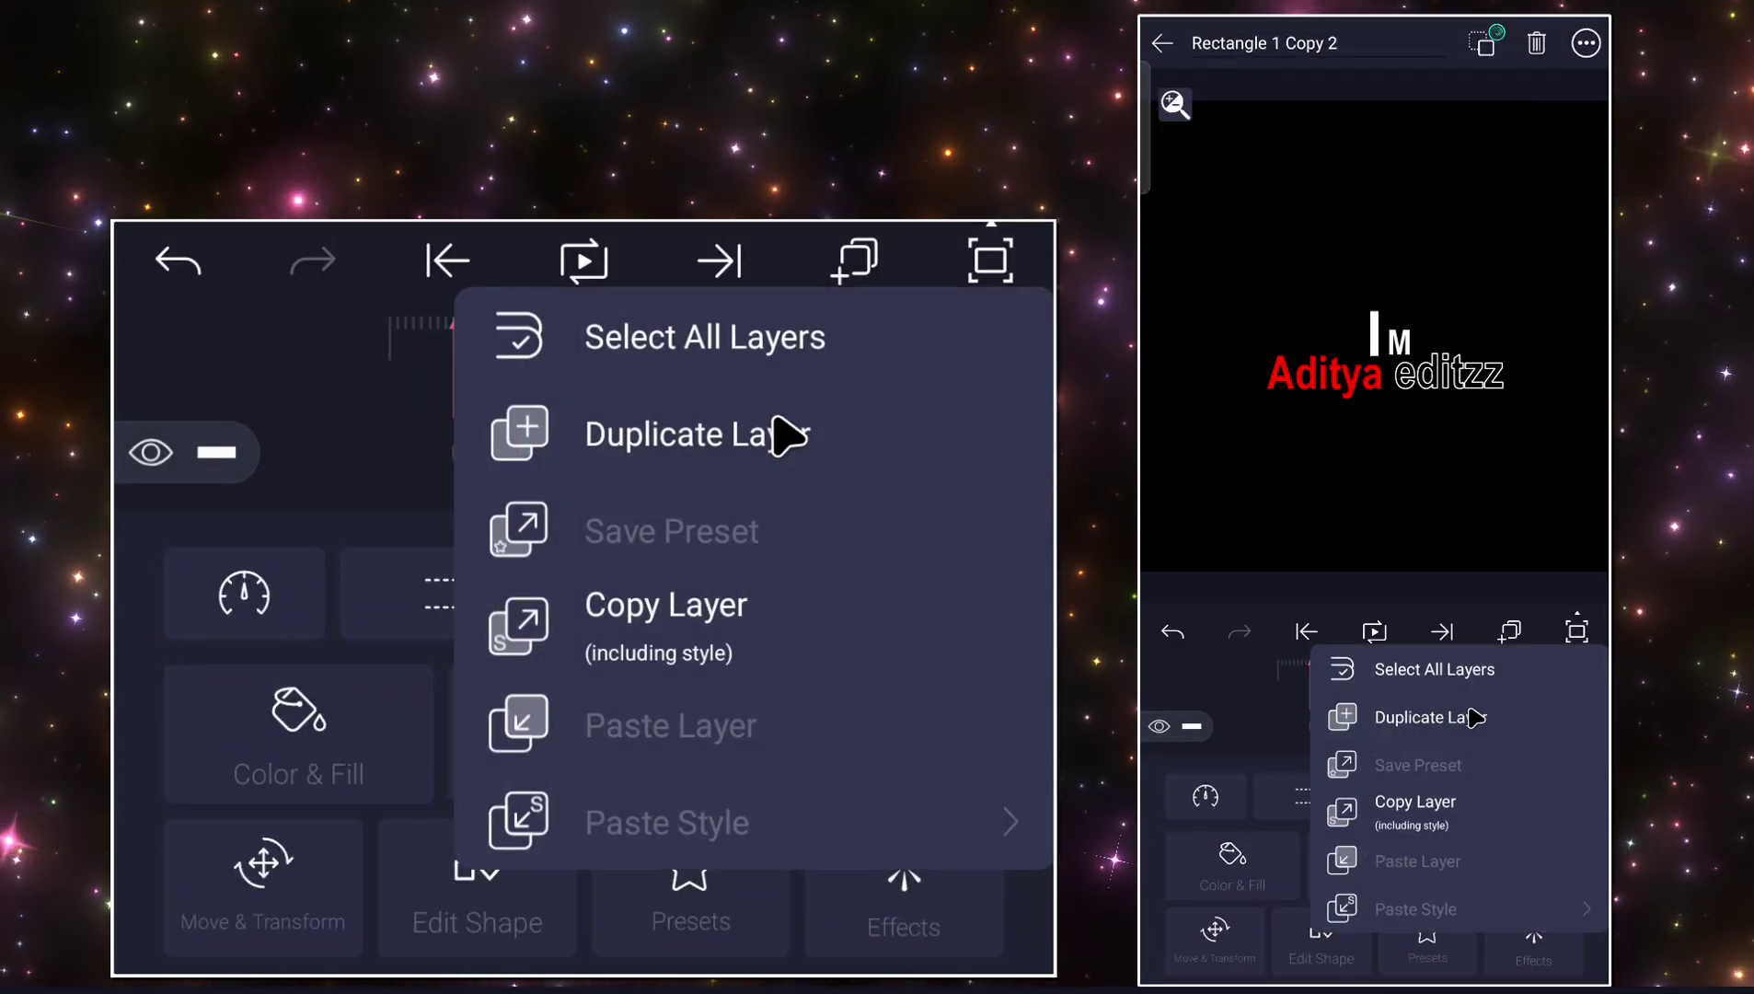
click(783, 438)
drag(552, 453, 599, 450)
Move the newest rectangle over "editzz", just beside the red name, at about X 1012.36, Y 854.78.
click(599, 451)
click(266, 920)
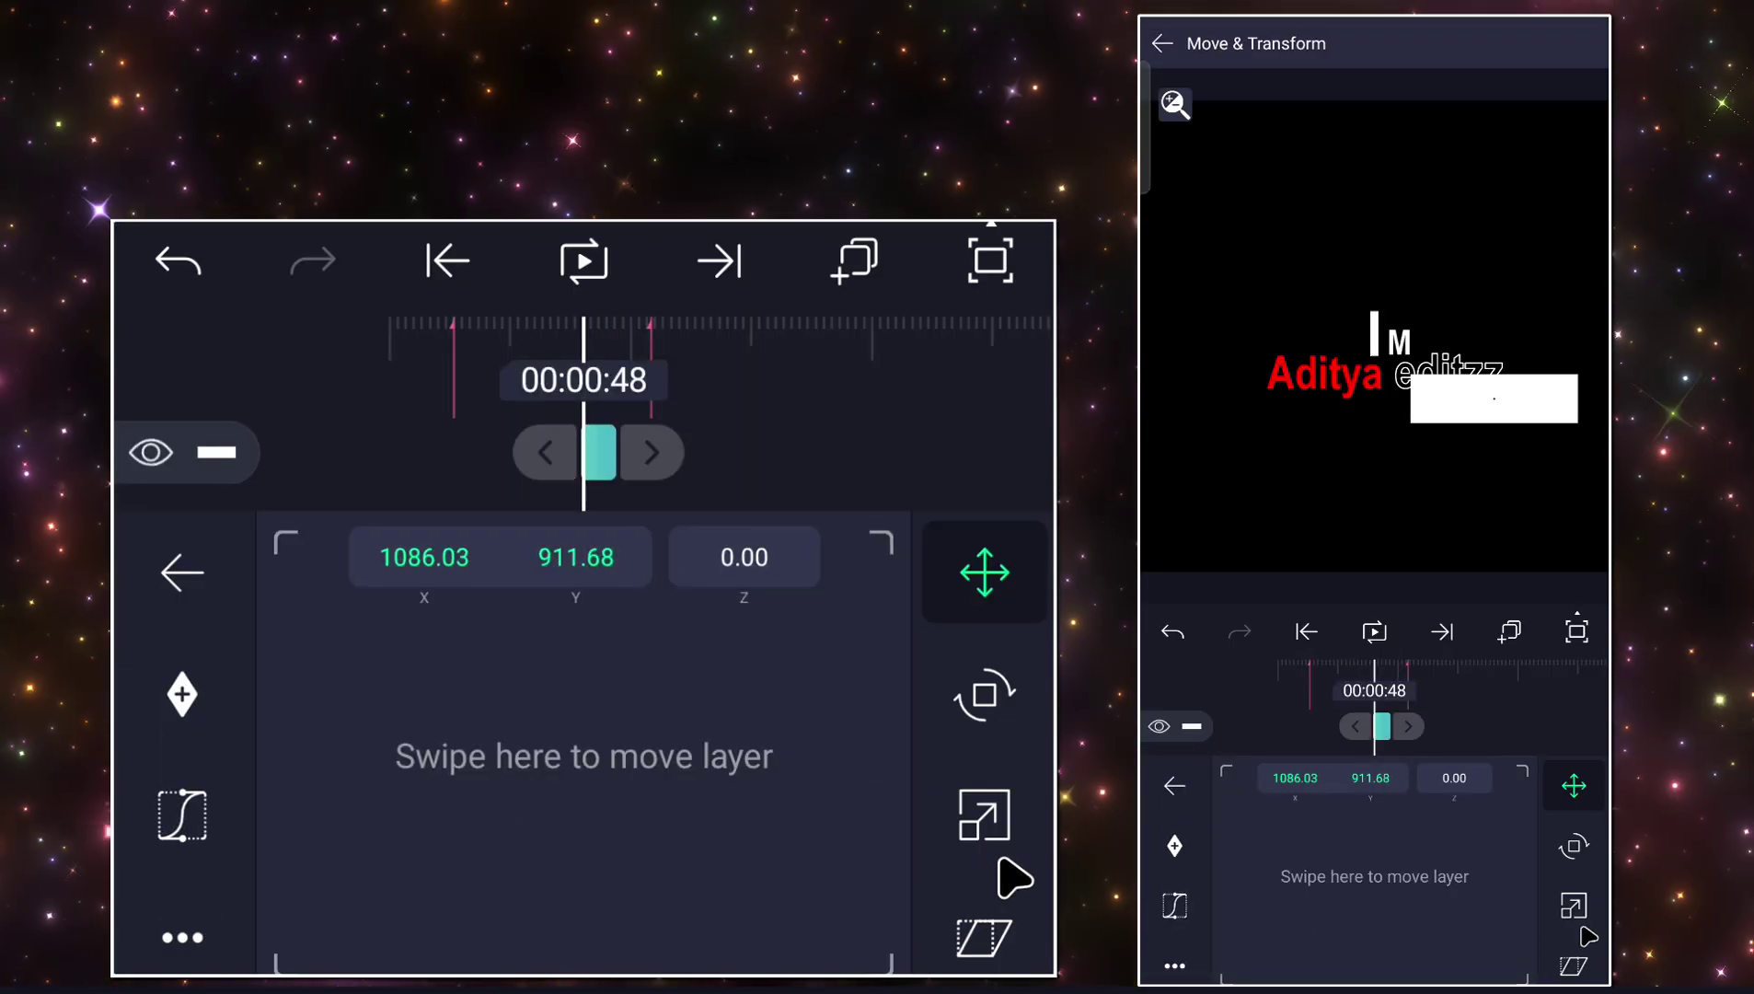
key(Escape)
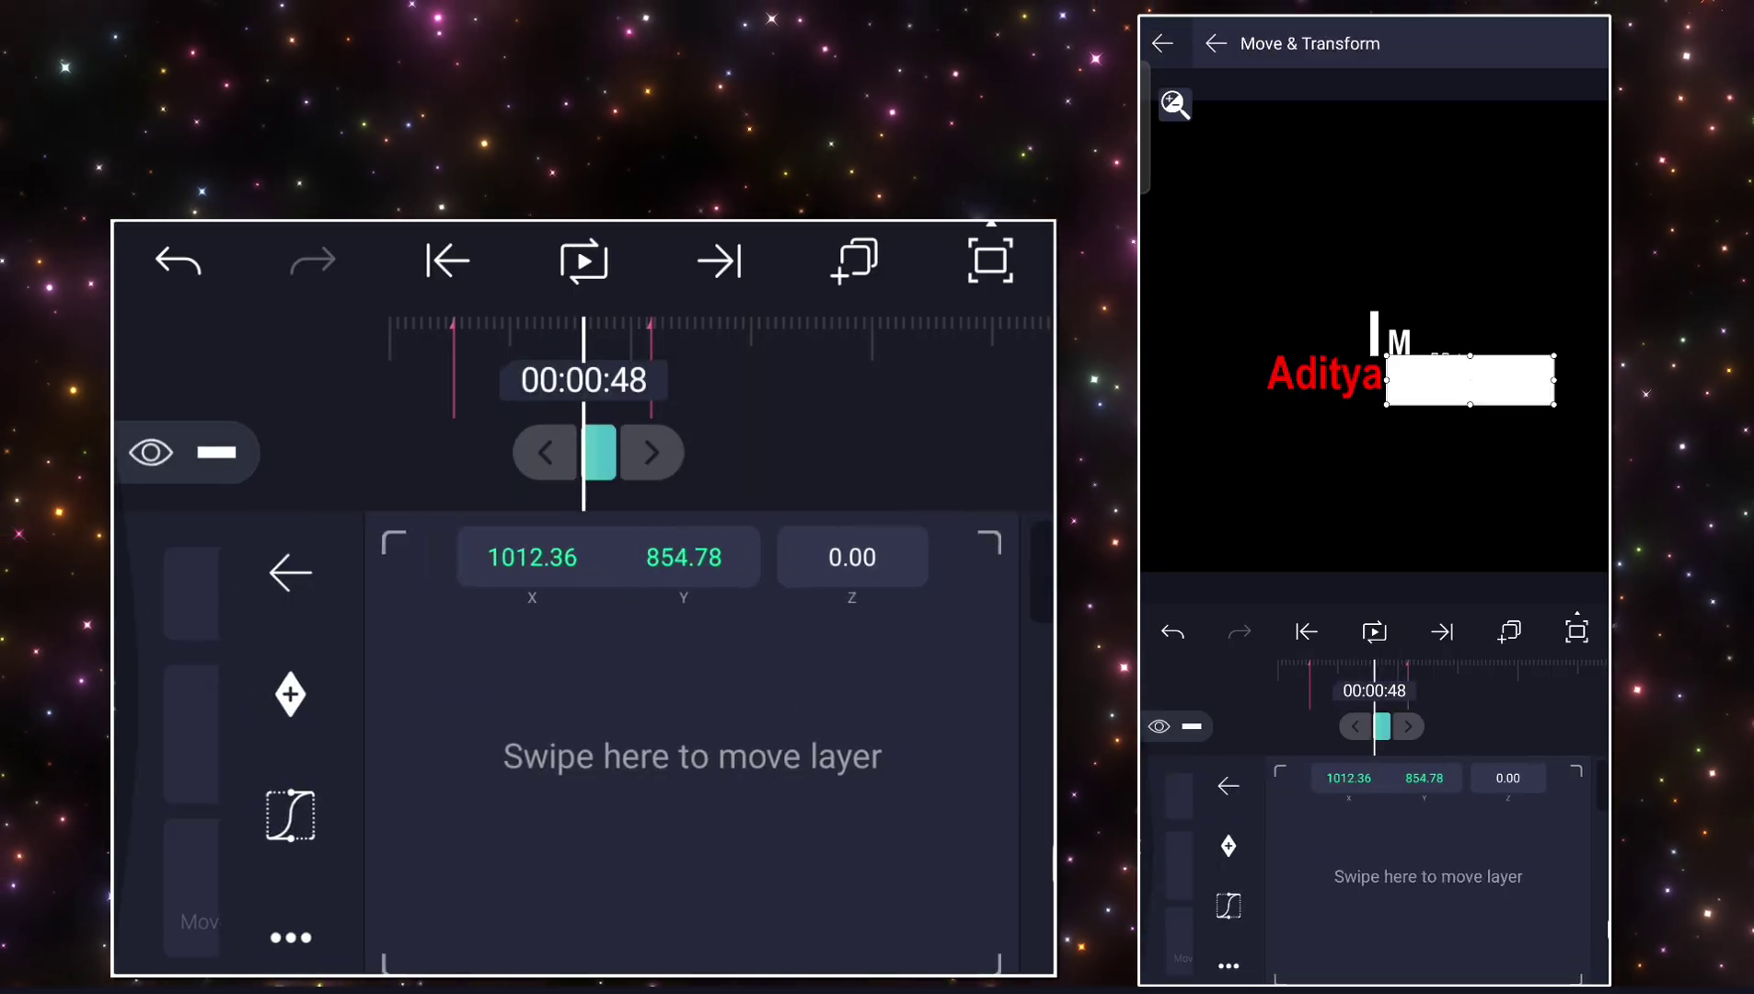
Reposition the outlined "editzz" text behind its rectangle at X 949.13, Y 824.72.
click(842, 797)
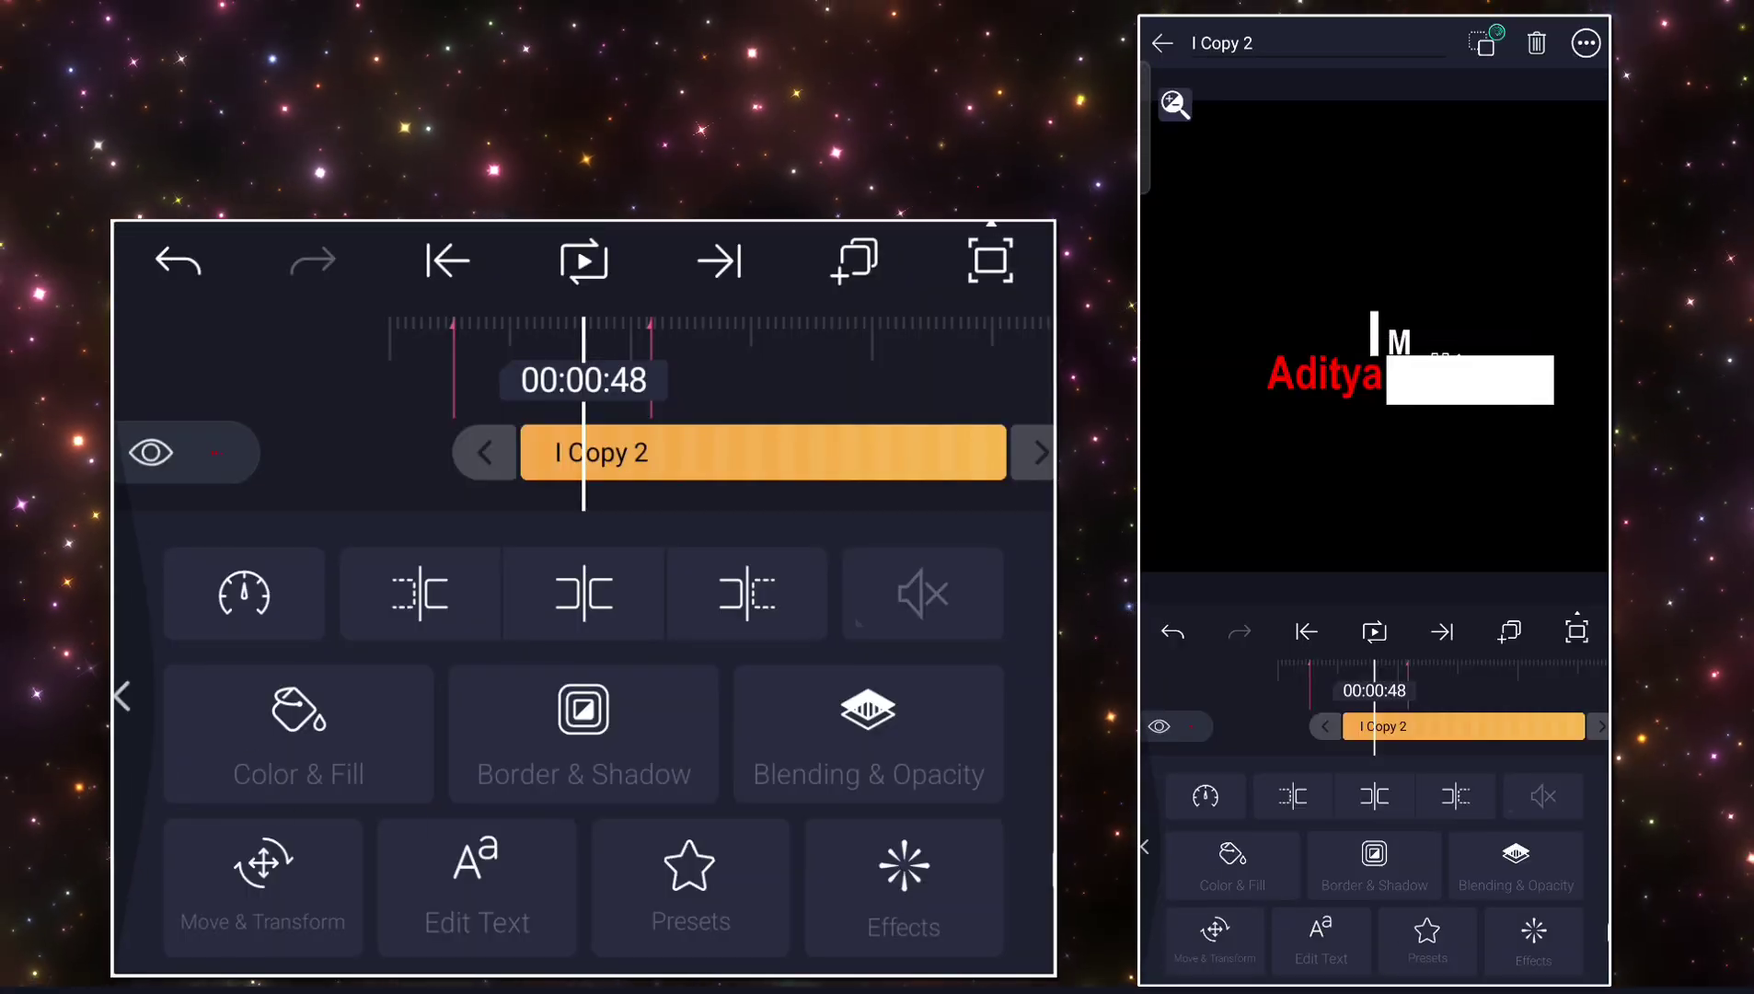
key(Escape)
click(692, 716)
click(271, 875)
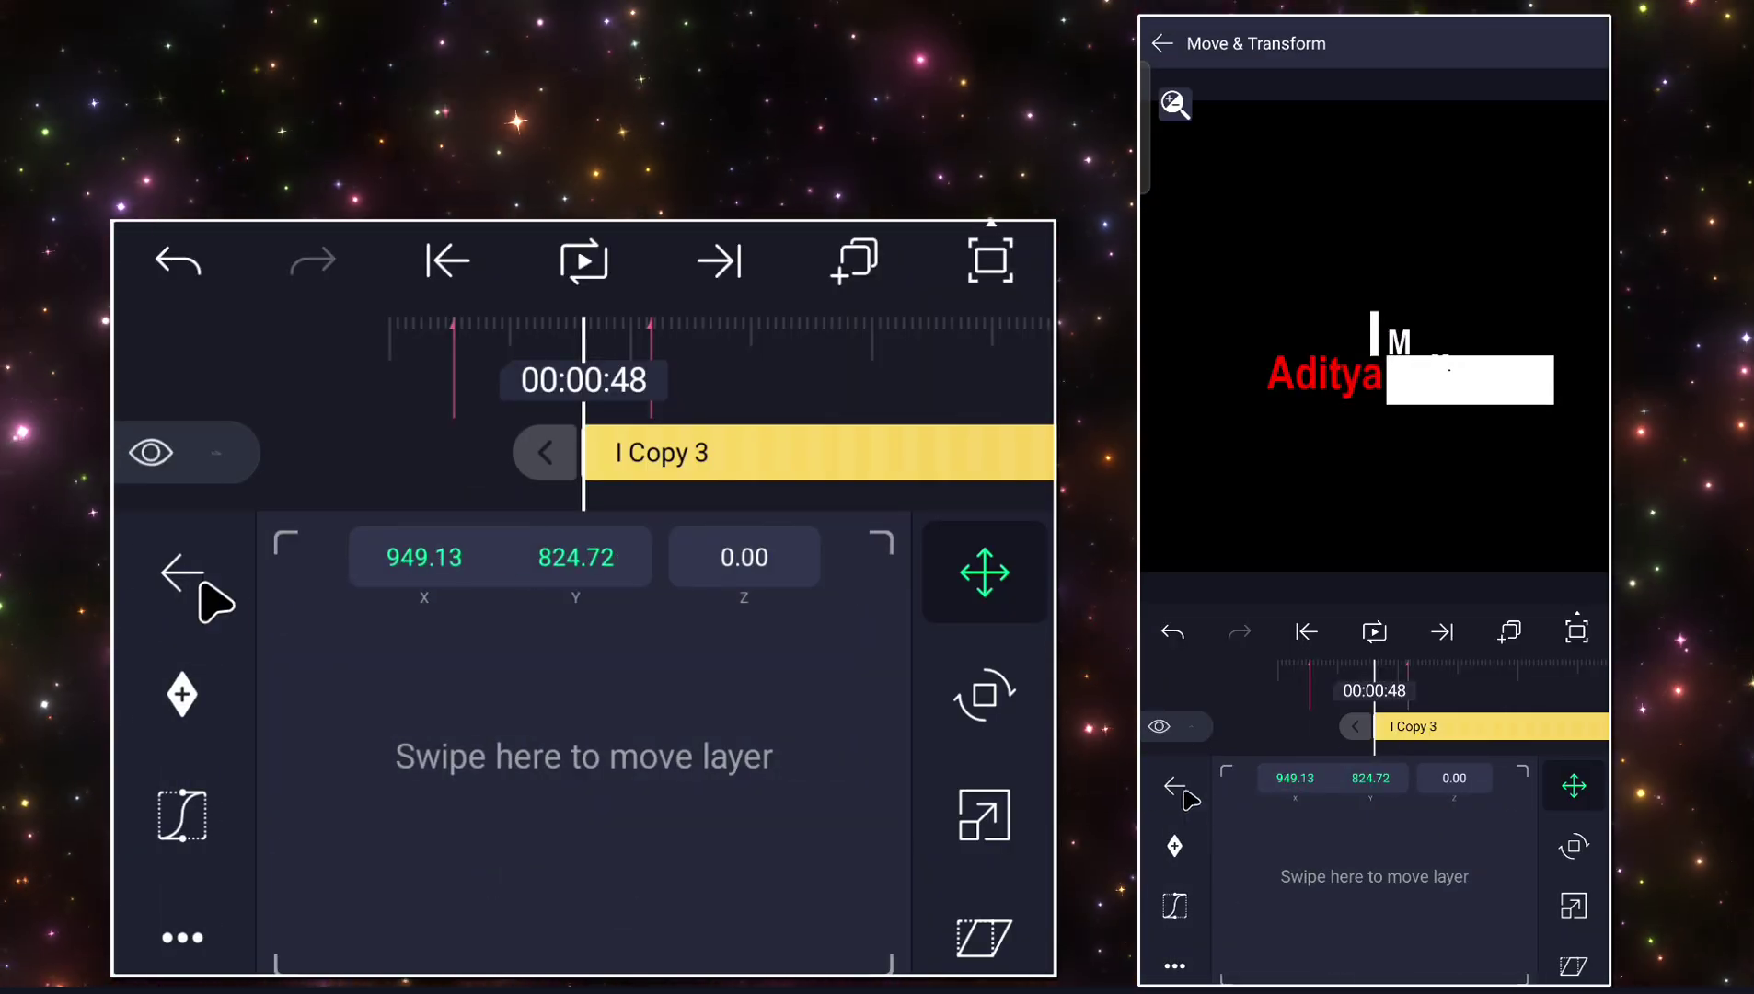
click(190, 576)
key(Escape)
key(Escape)
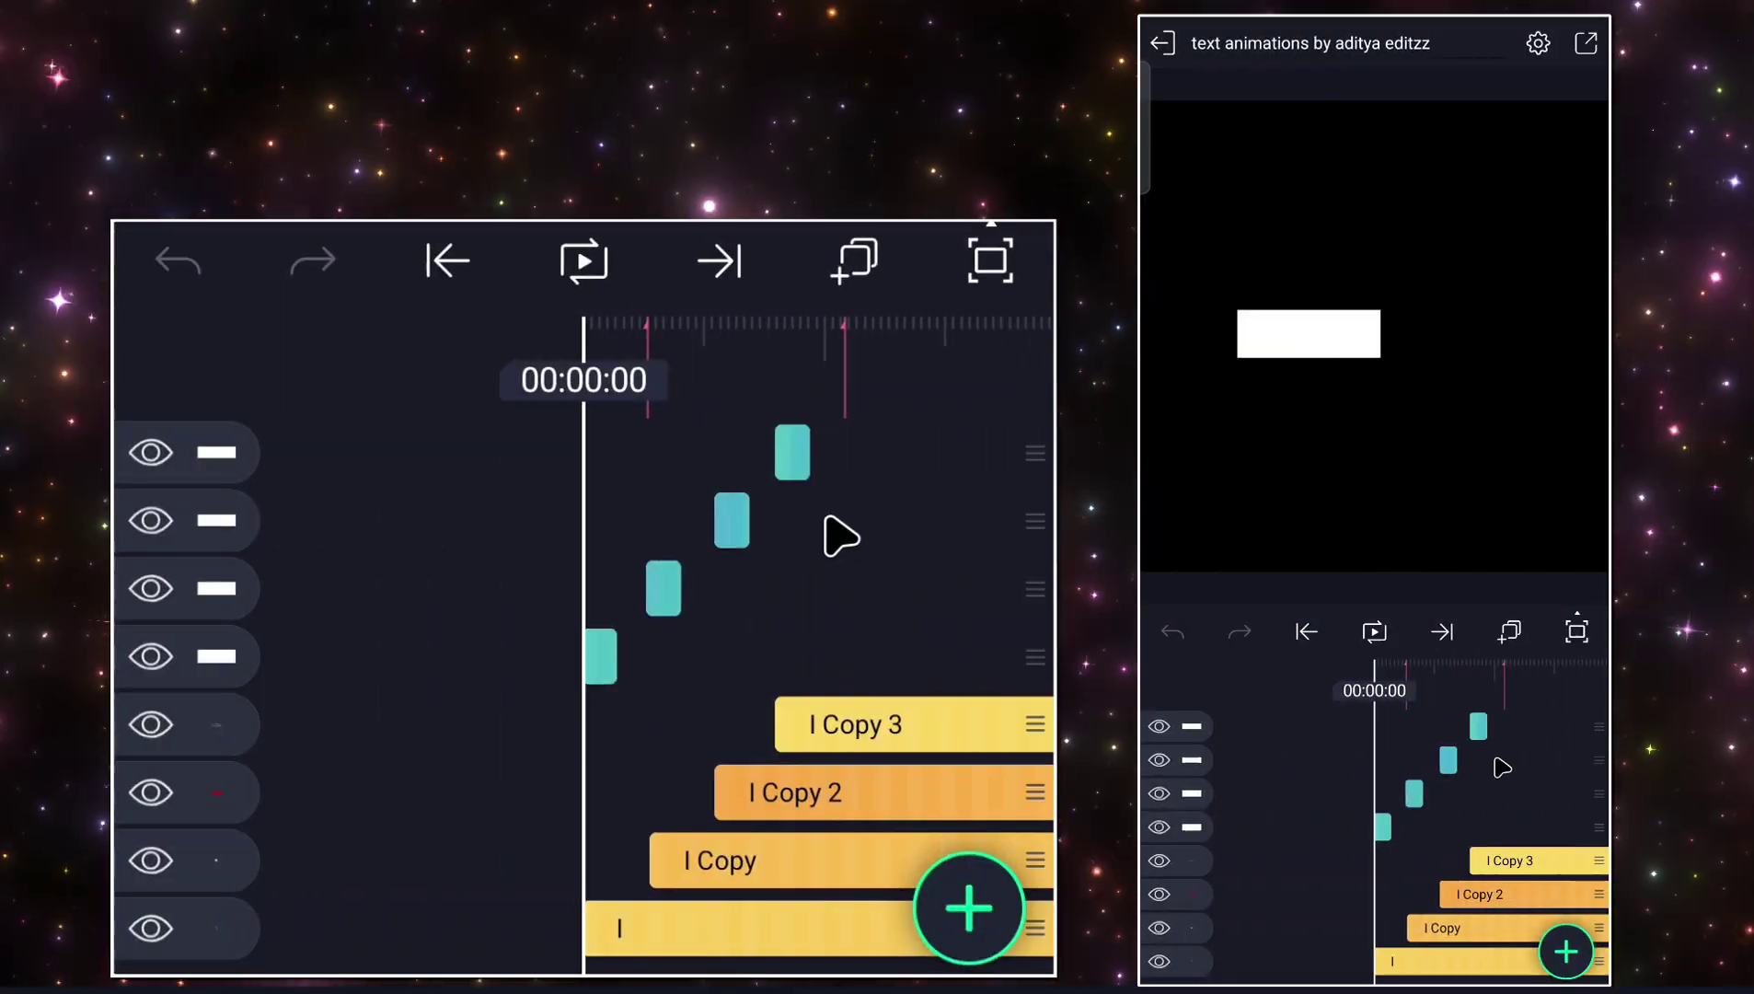
At 00:00:52, fine-tune the position of the "editzz" rectangle so it sits directly beside the red name.
drag(834, 532, 606, 444)
click(598, 451)
click(377, 856)
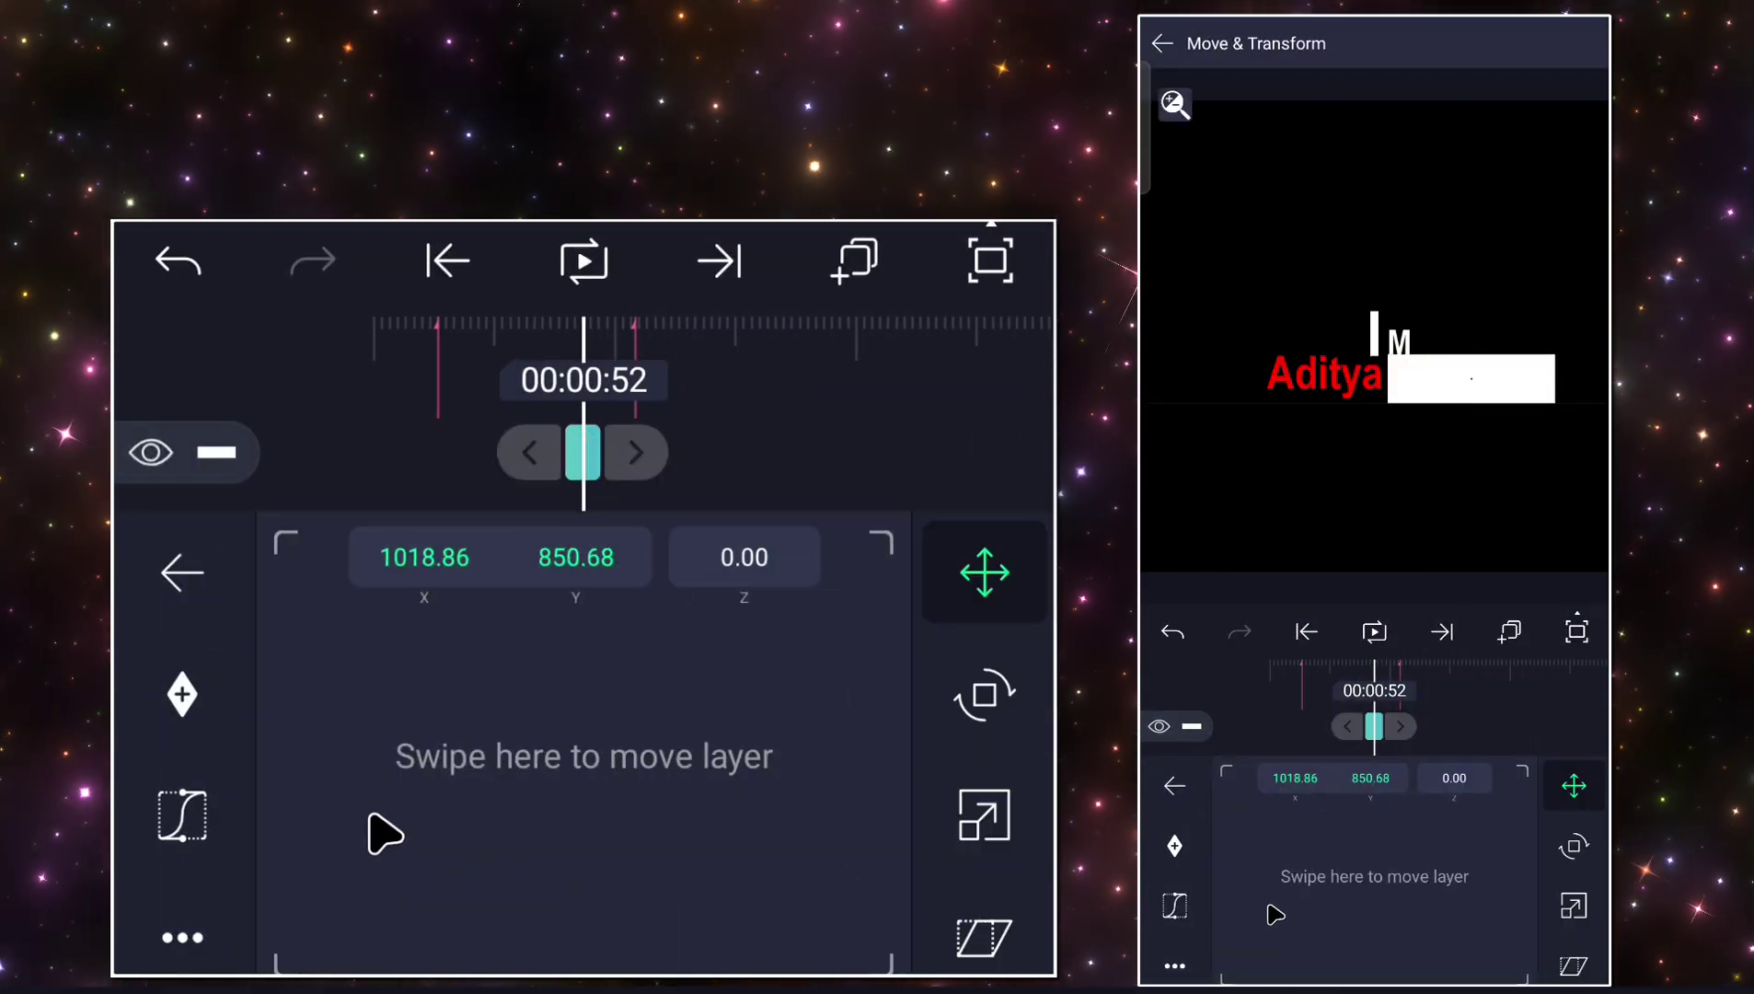
click(182, 572)
click(582, 434)
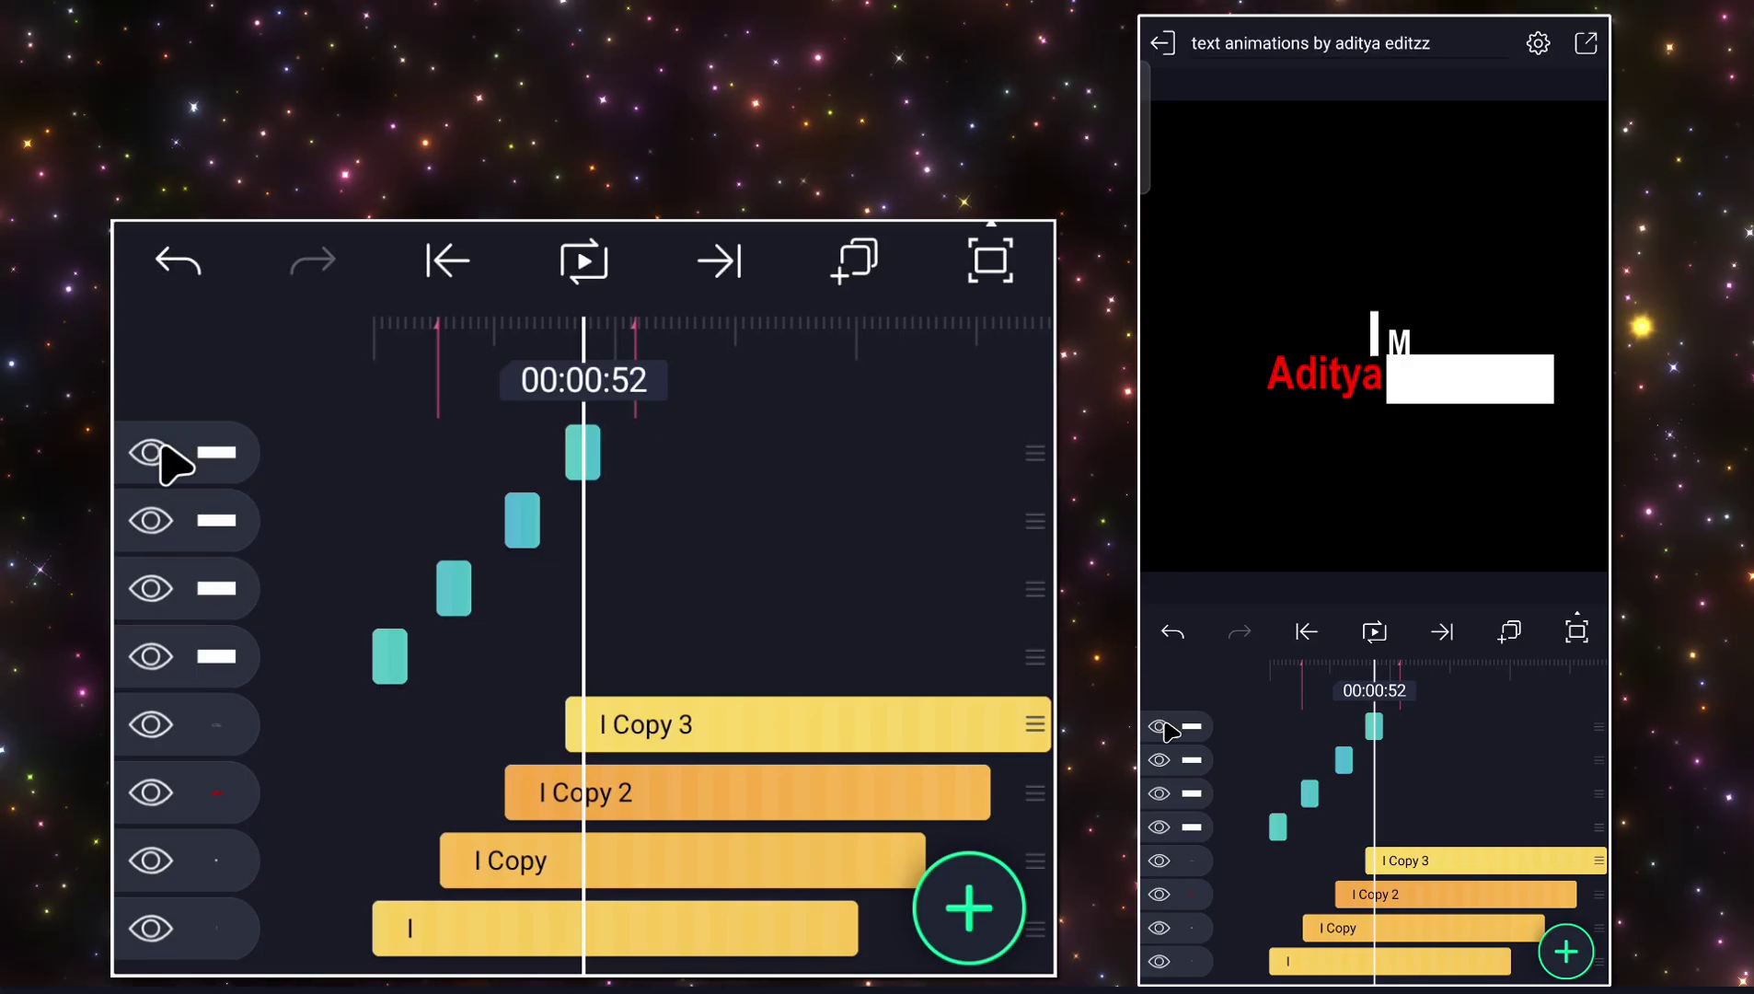
Select all eight text and rectangle layers, group them, and open the resulting group for editing.
click(874, 262)
click(817, 343)
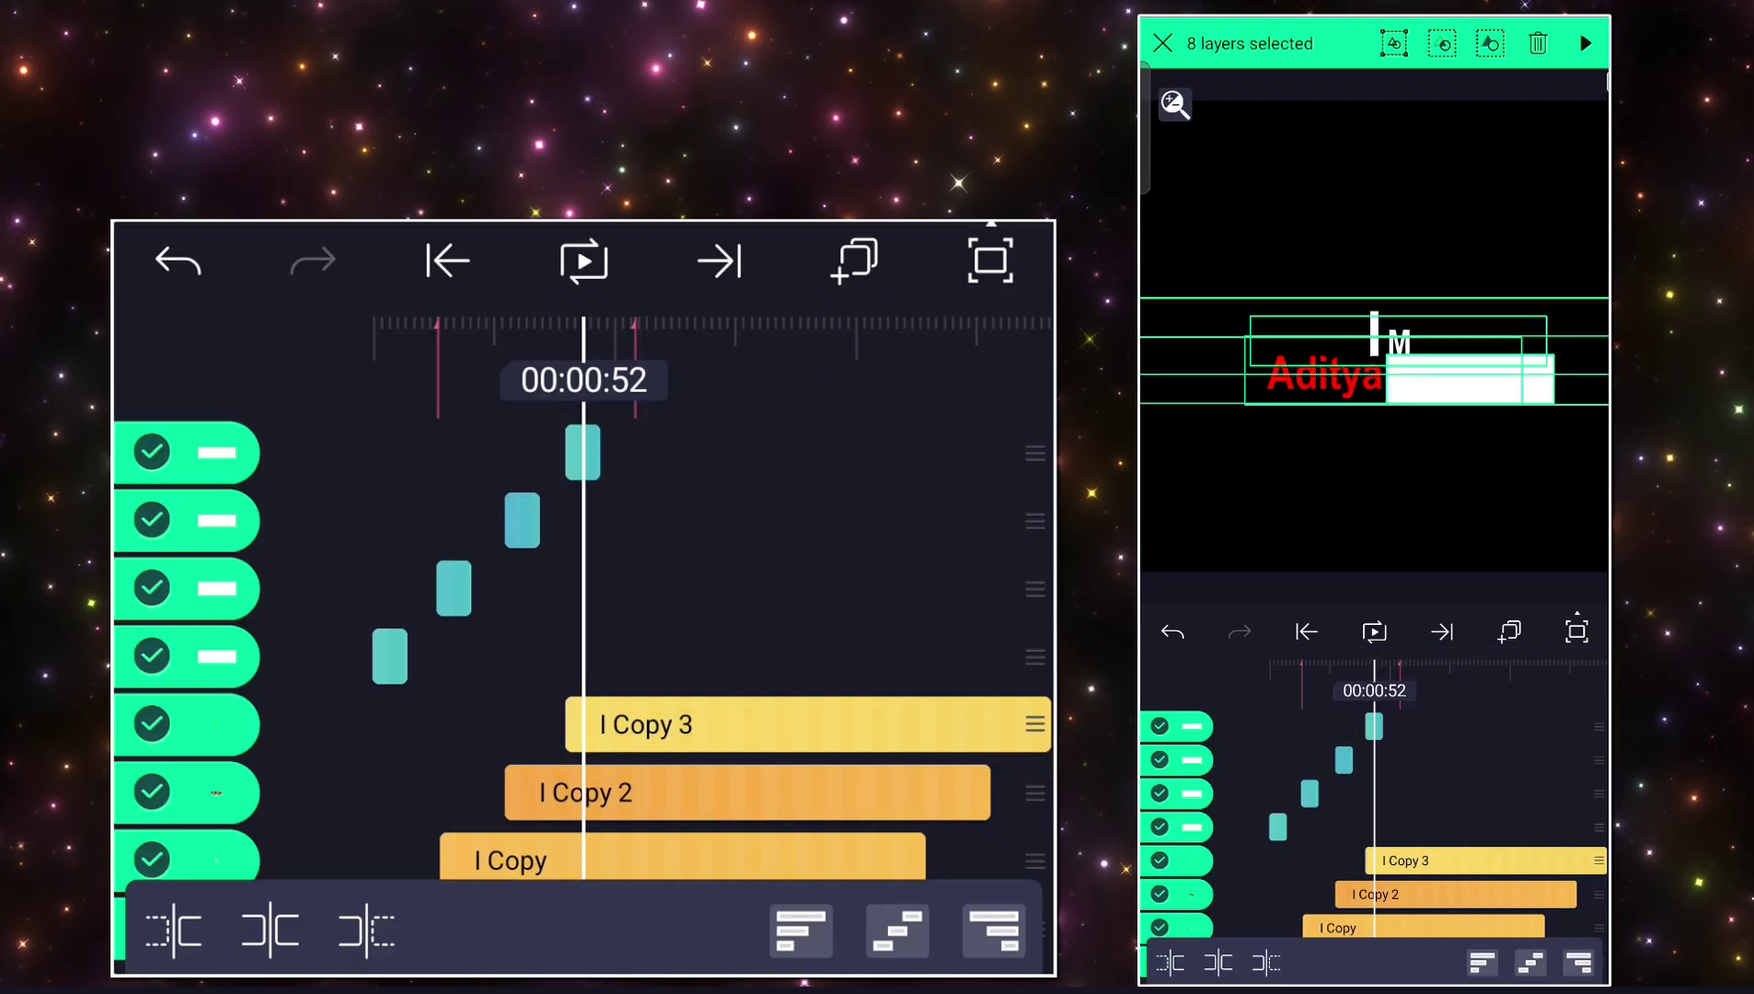
click(1393, 43)
click(711, 450)
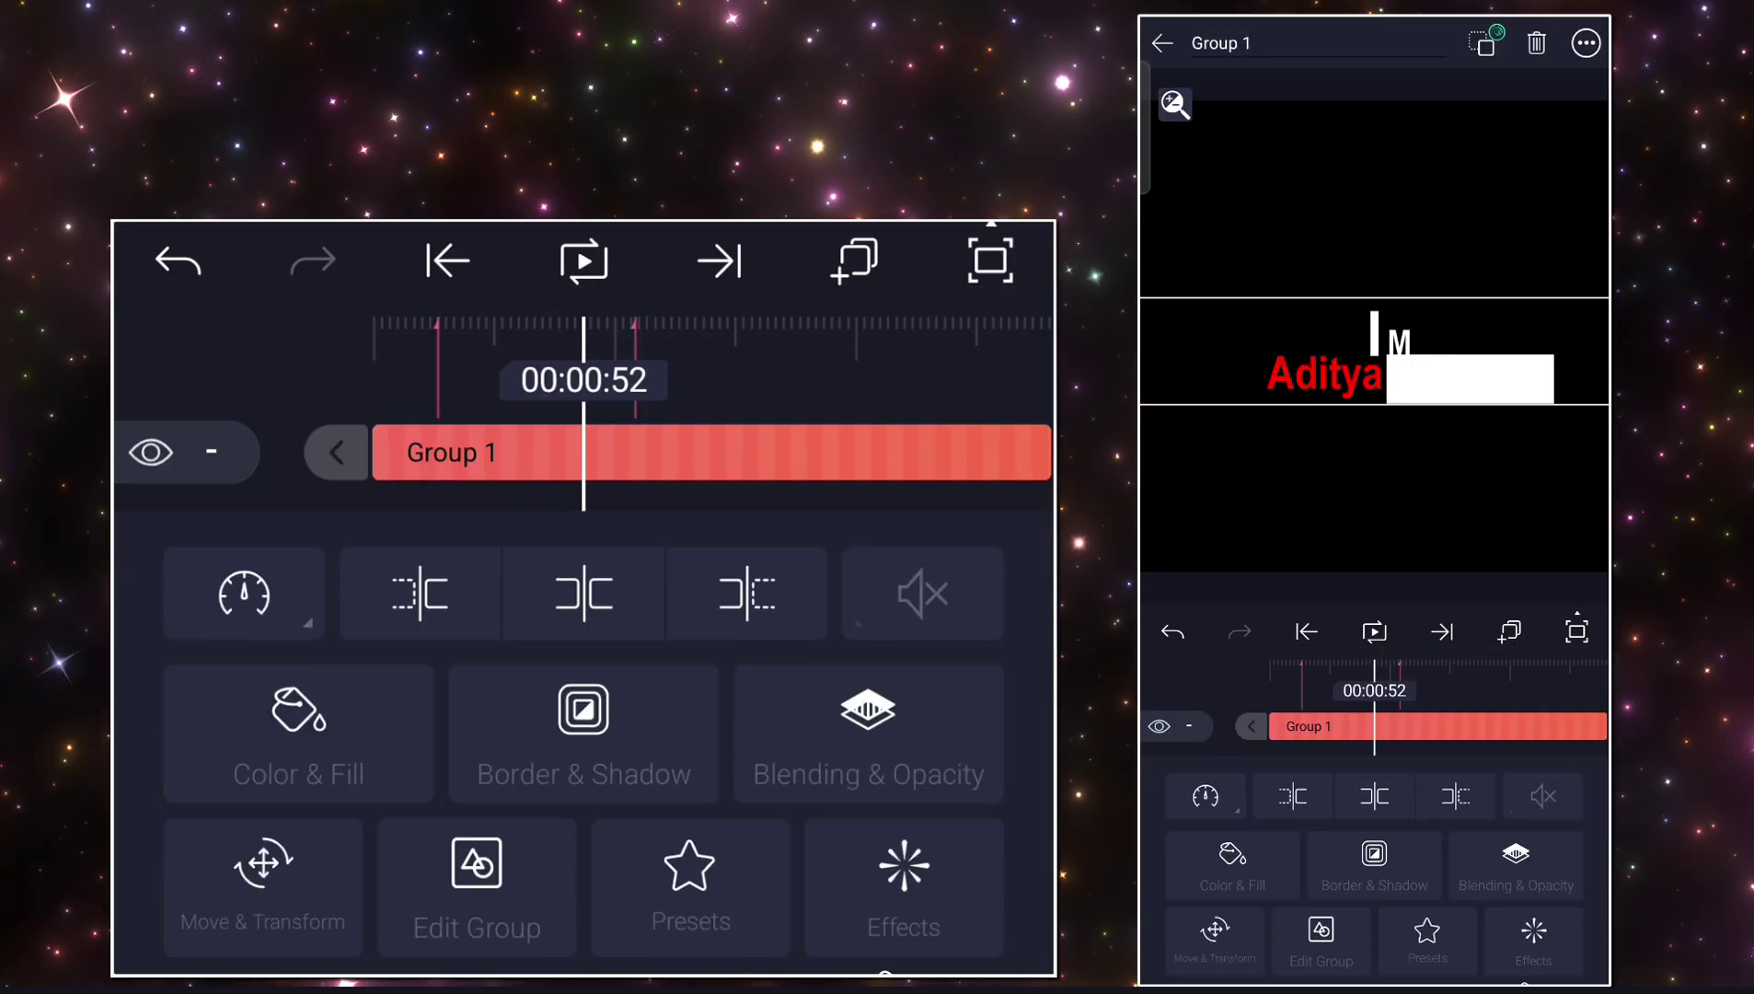
Add the 3D Flip Layer effect to the group with its Standard Settings.
click(853, 846)
click(744, 547)
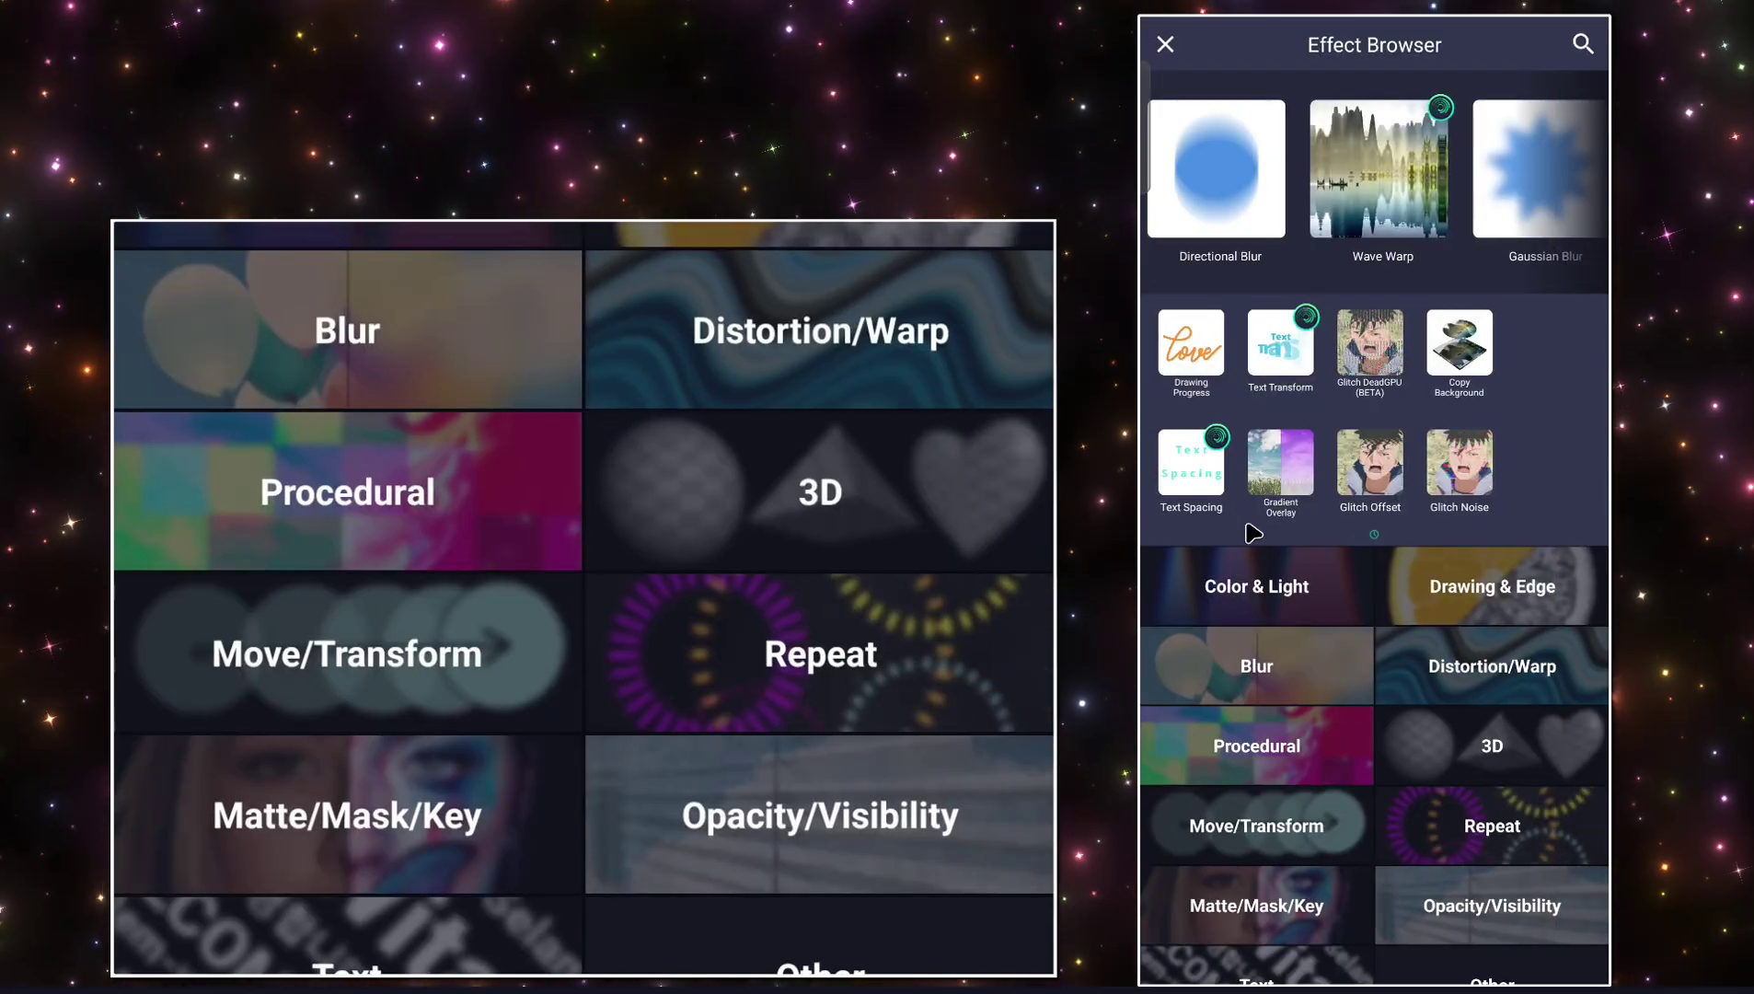
click(1538, 731)
click(1516, 291)
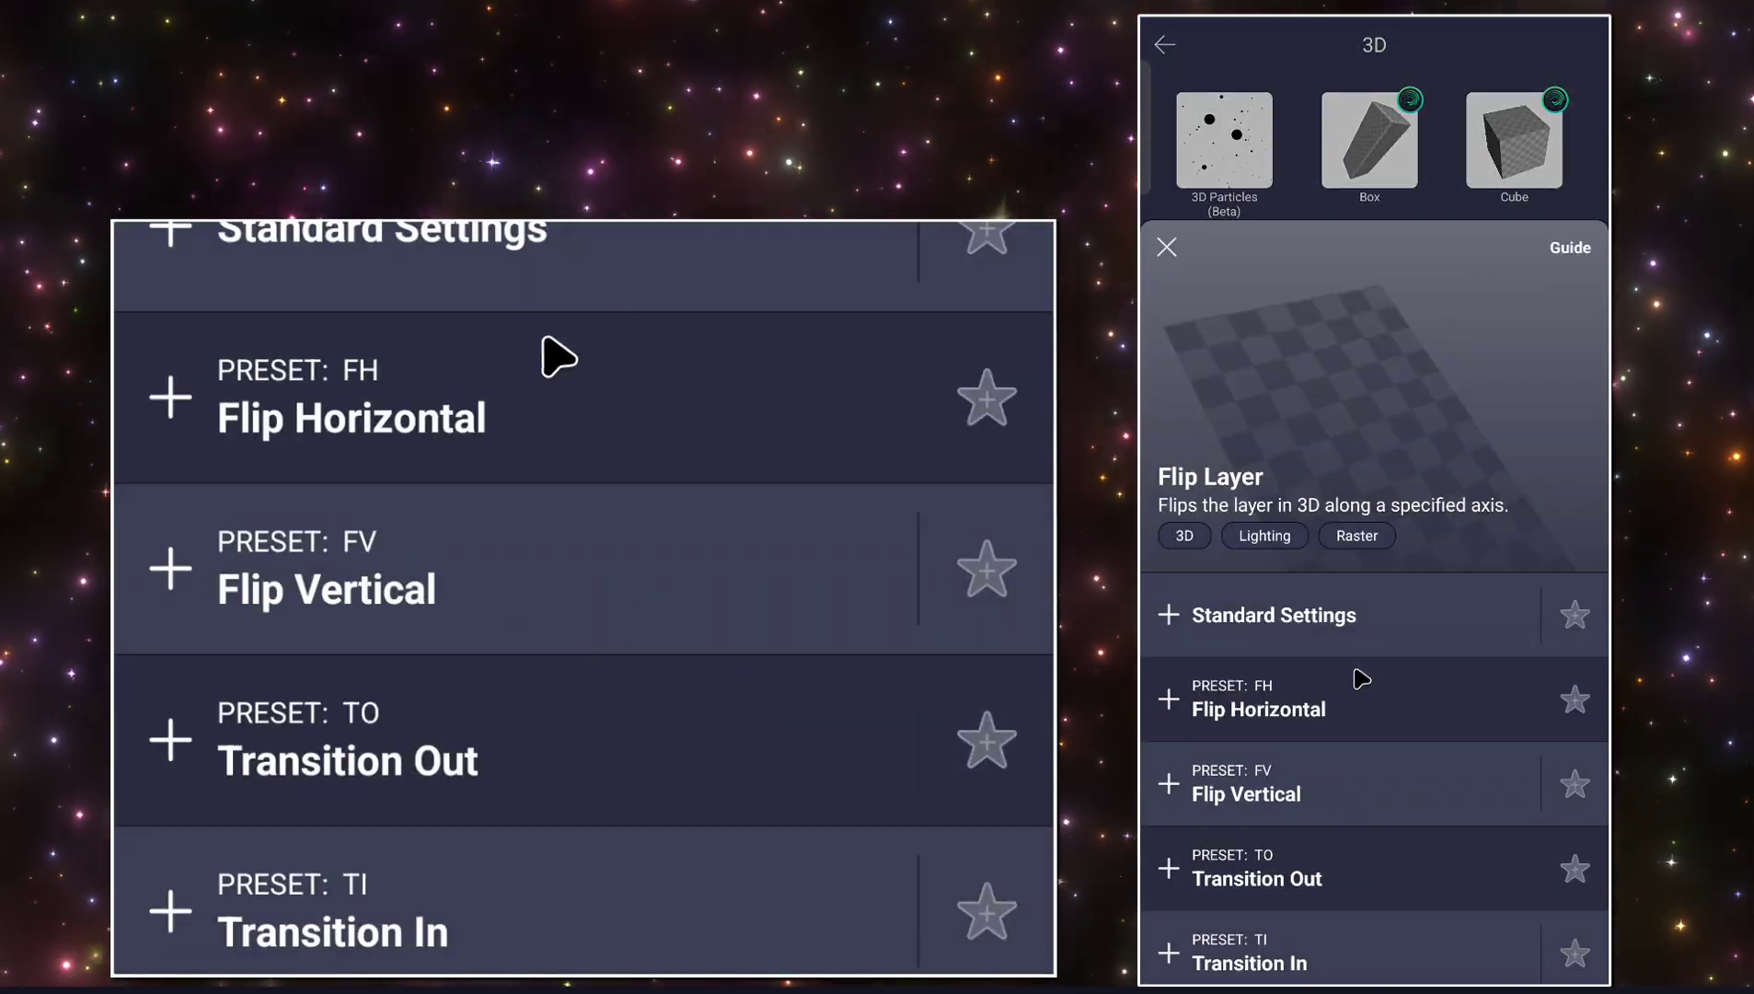
click(1358, 615)
Adjust the Flip Layer effect so the grouped title tilts slightly in perspective.
drag(1393, 860, 1327, 813)
click(1296, 792)
drag(1144, 807, 1542, 934)
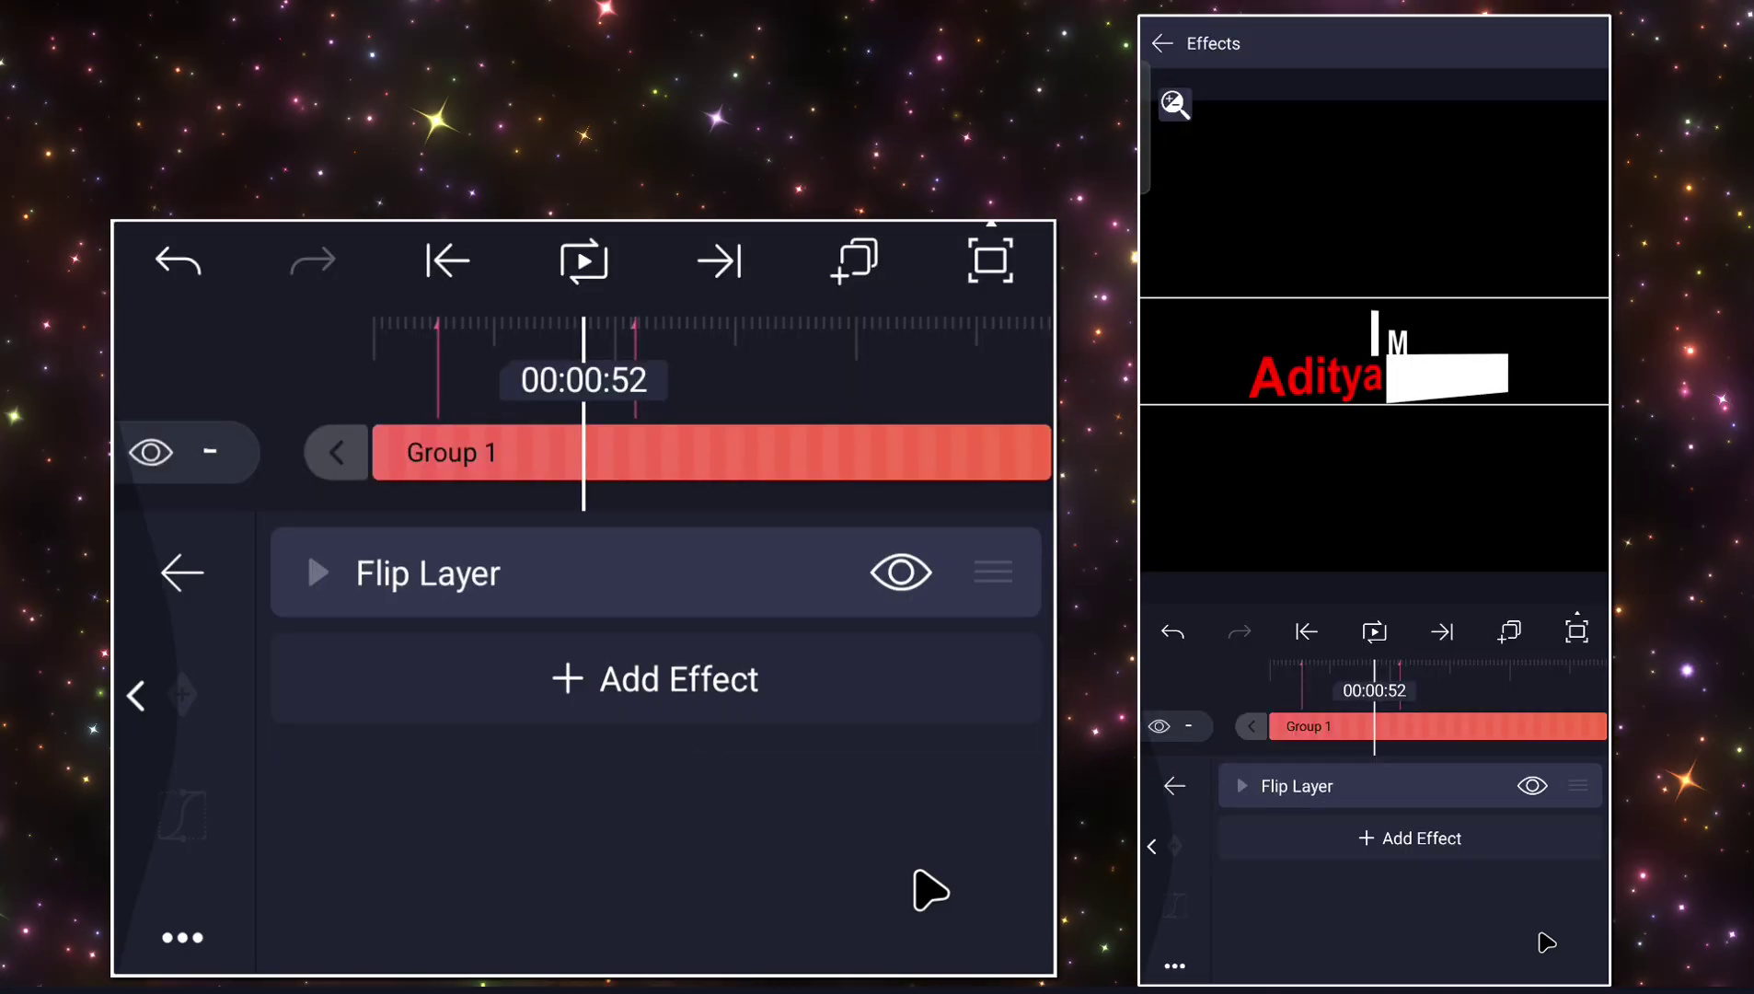
drag(1144, 883, 1219, 955)
Scale the grouped title down slightly.
click(1410, 736)
click(1224, 959)
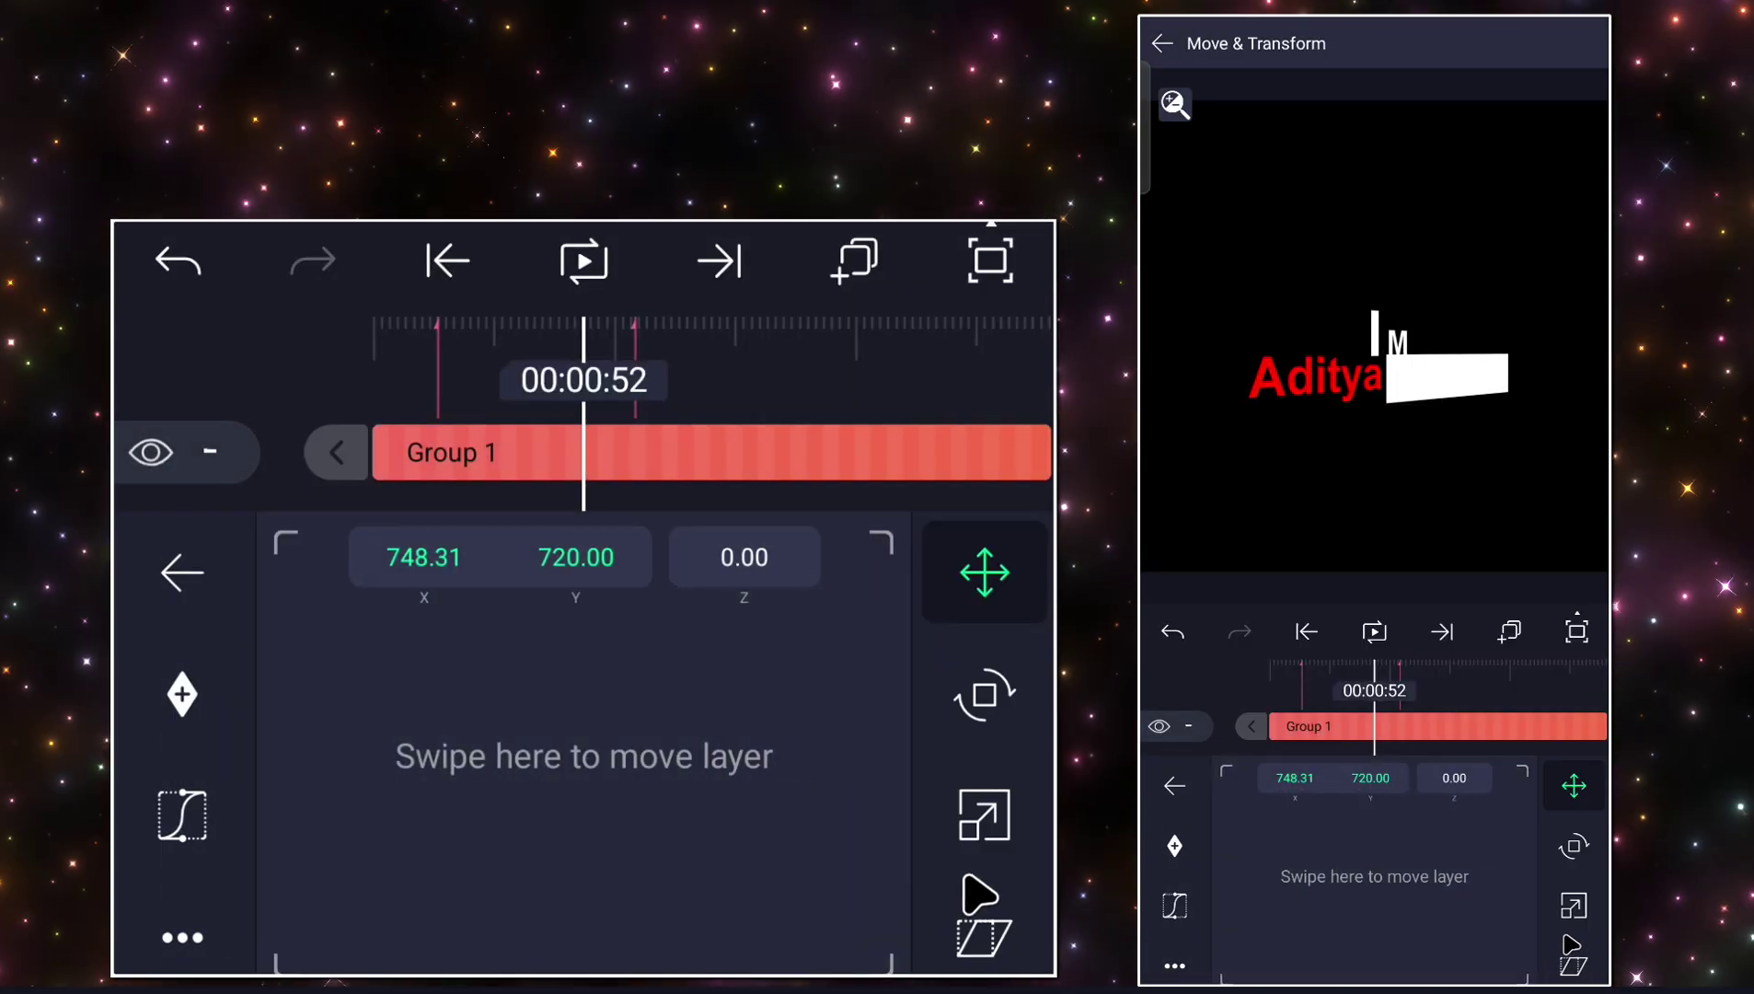
click(1573, 906)
drag(1476, 928, 1380, 911)
click(1305, 633)
drag(1144, 793, 1288, 846)
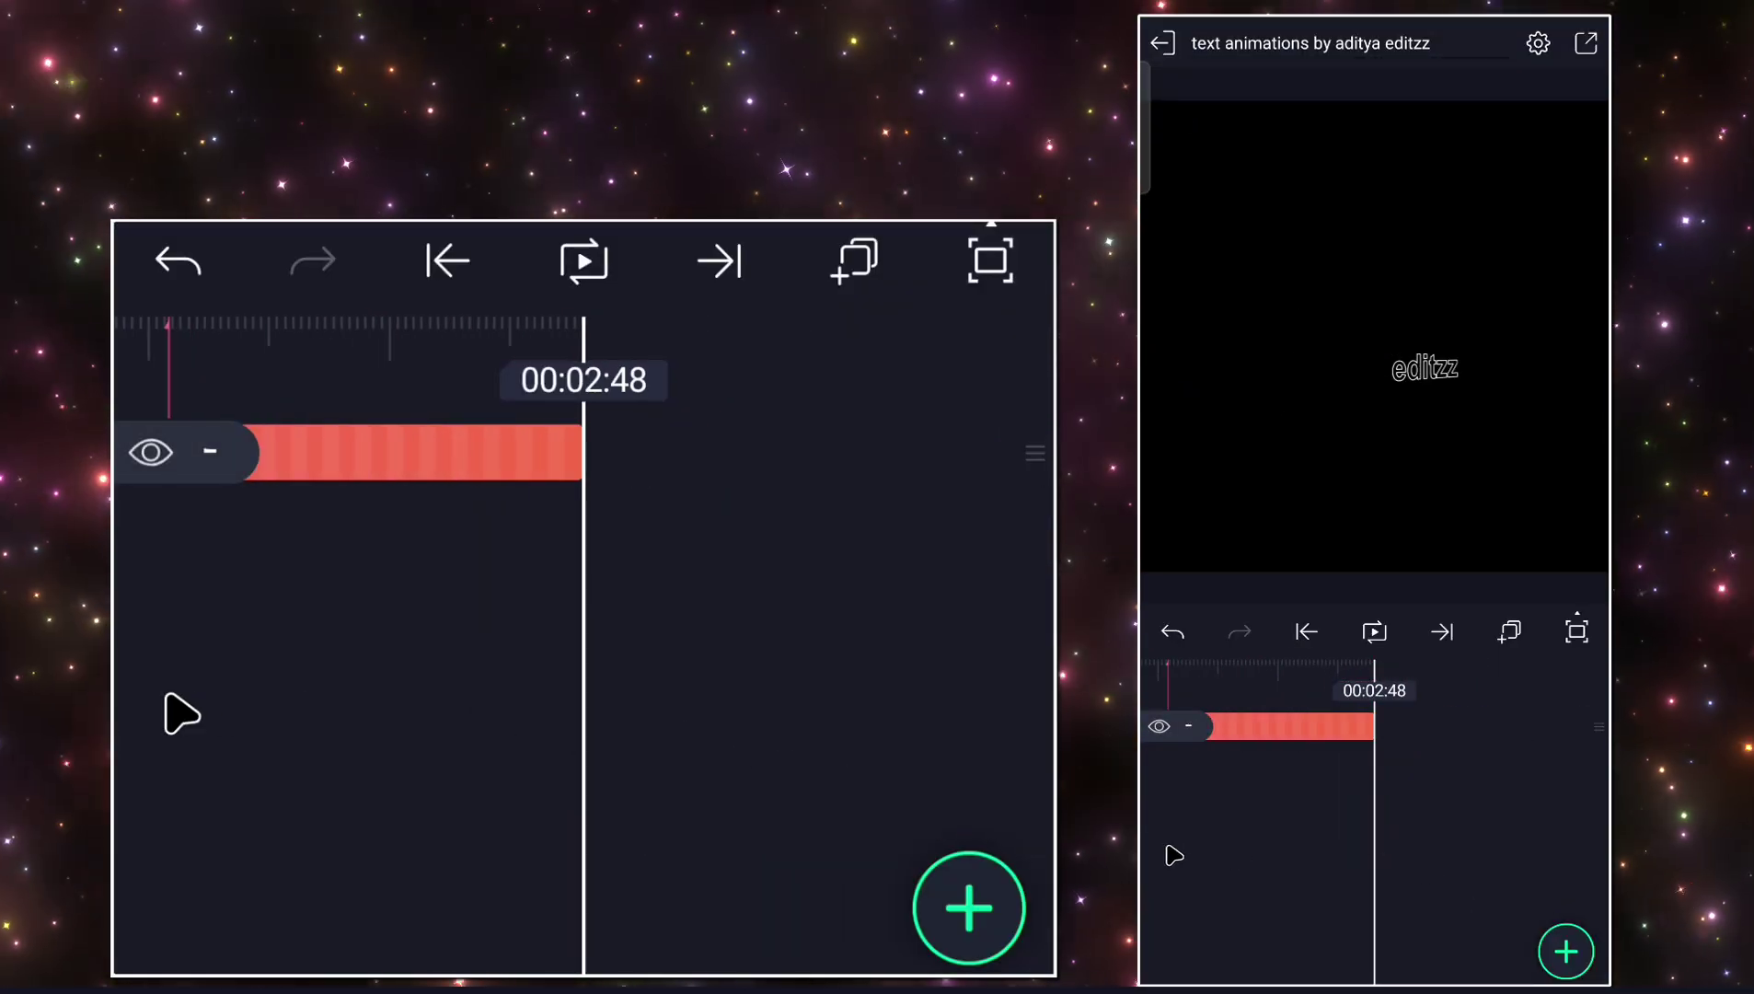